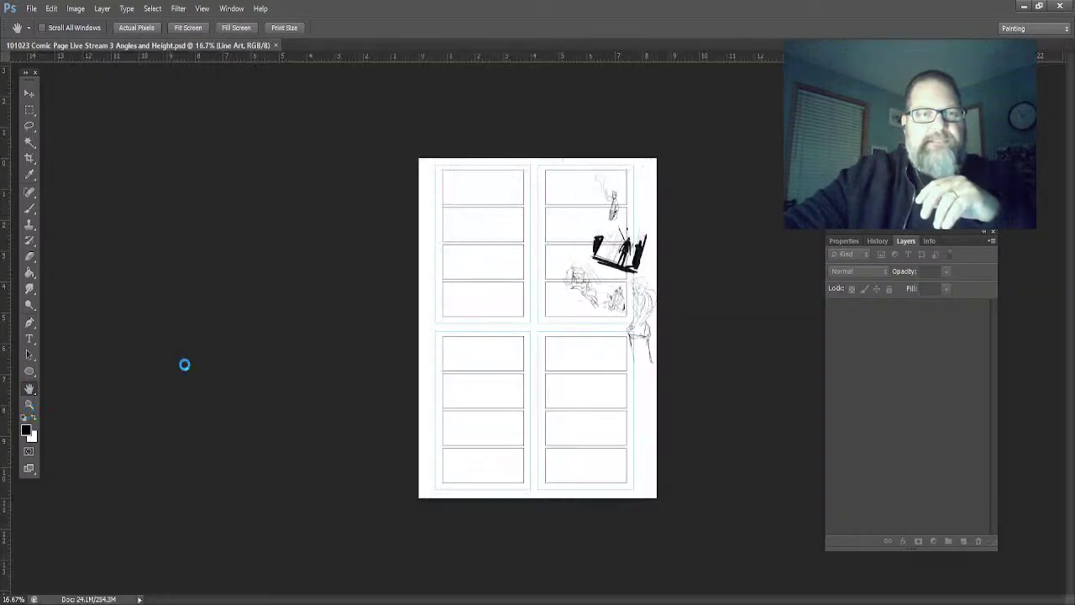
- Bring the empty panel at the page's upper left into close view, at about 126% zoom
{"action": "left_click", "coordinate": [29, 405]}
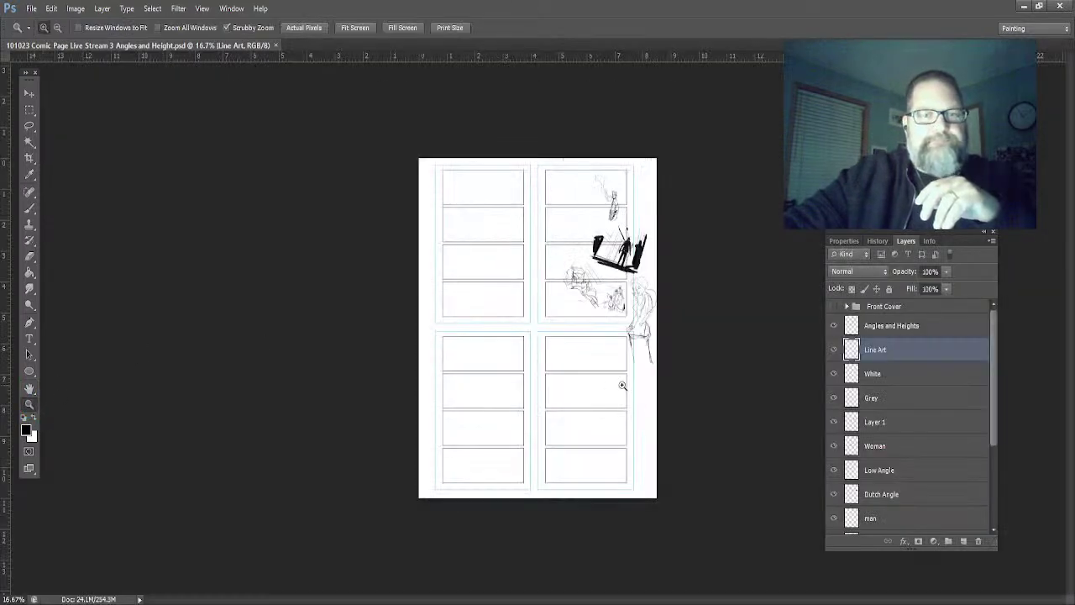
{"action": "left_click_drag", "start_coordinate": [586, 276], "coordinate": [667, 361]}
{"action": "scroll", "coordinate": [656, 360], "scroll_direction": "right", "scroll_amount": 2}
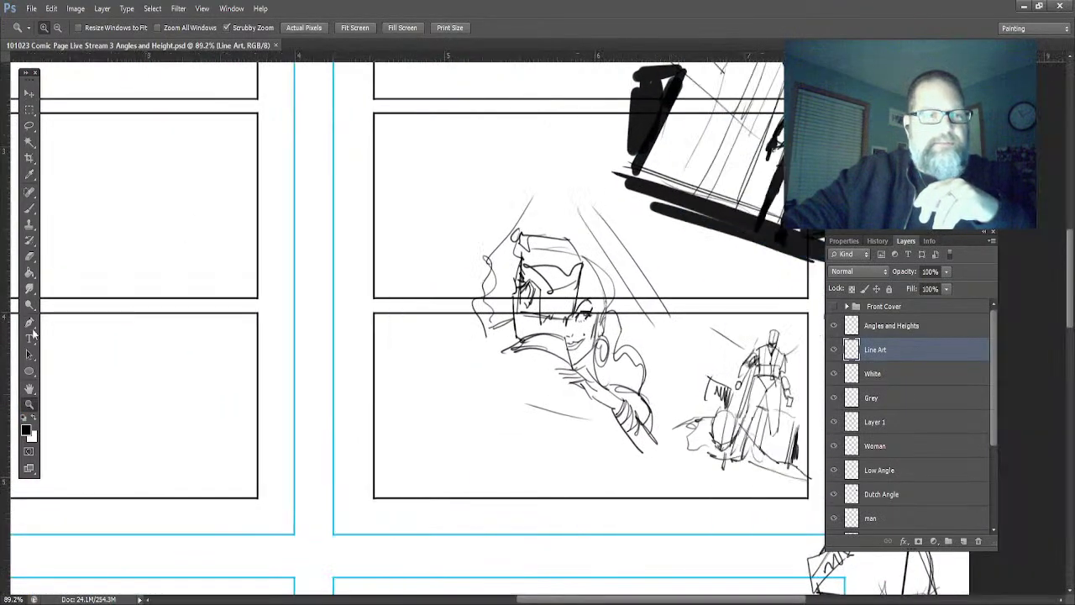
{"action": "left_click", "coordinate": [30, 388]}
{"action": "left_click_drag", "start_coordinate": [399, 250], "coordinate": [552, 538]}
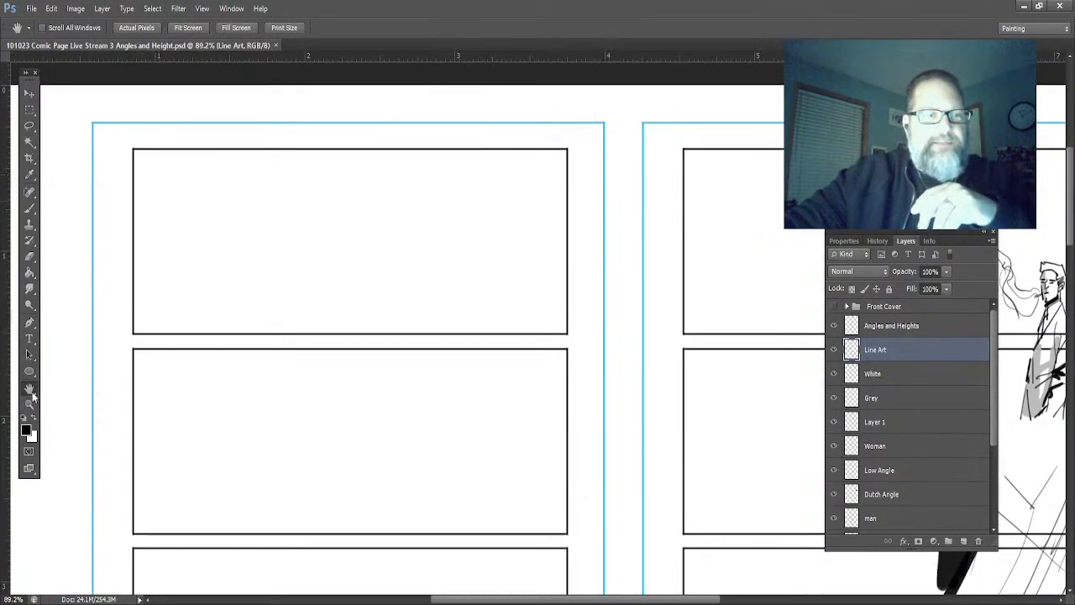
{"action": "left_click_drag", "start_coordinate": [173, 312], "coordinate": [190, 312]}
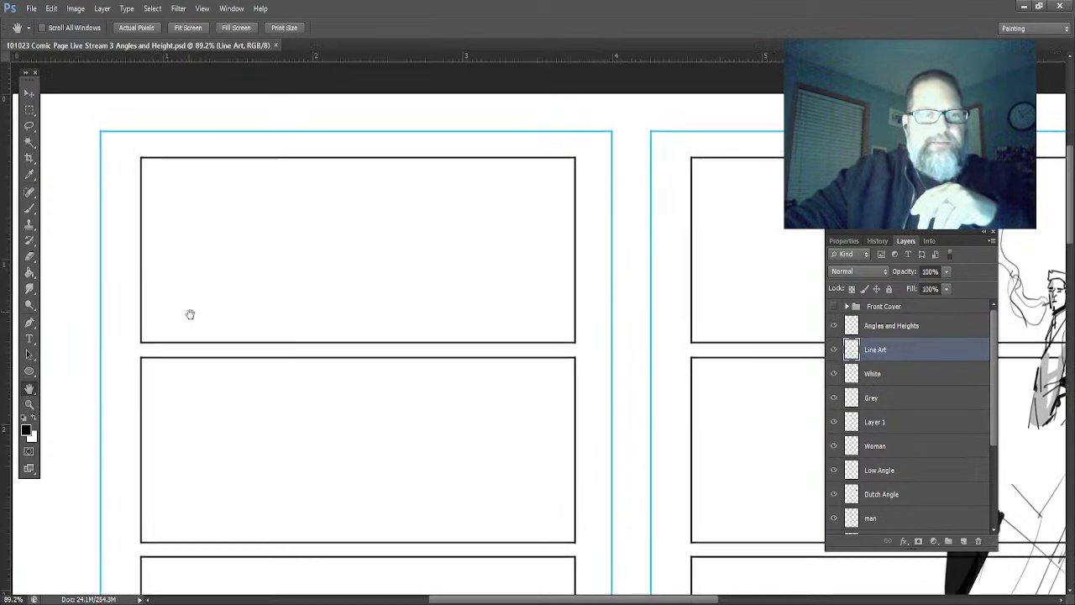
{"action": "left_click", "coordinate": [28, 404]}
{"action": "left_click_drag", "start_coordinate": [276, 311], "coordinate": [288, 319]}
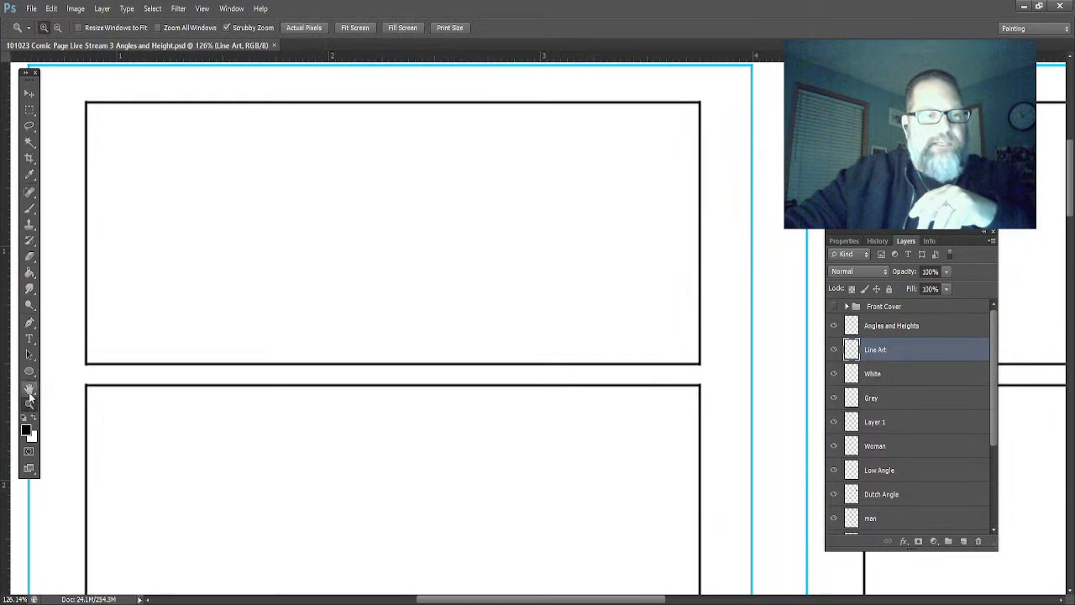
{"action": "left_click", "coordinate": [29, 389]}
{"action": "left_click_drag", "start_coordinate": [300, 327], "coordinate": [296, 371]}
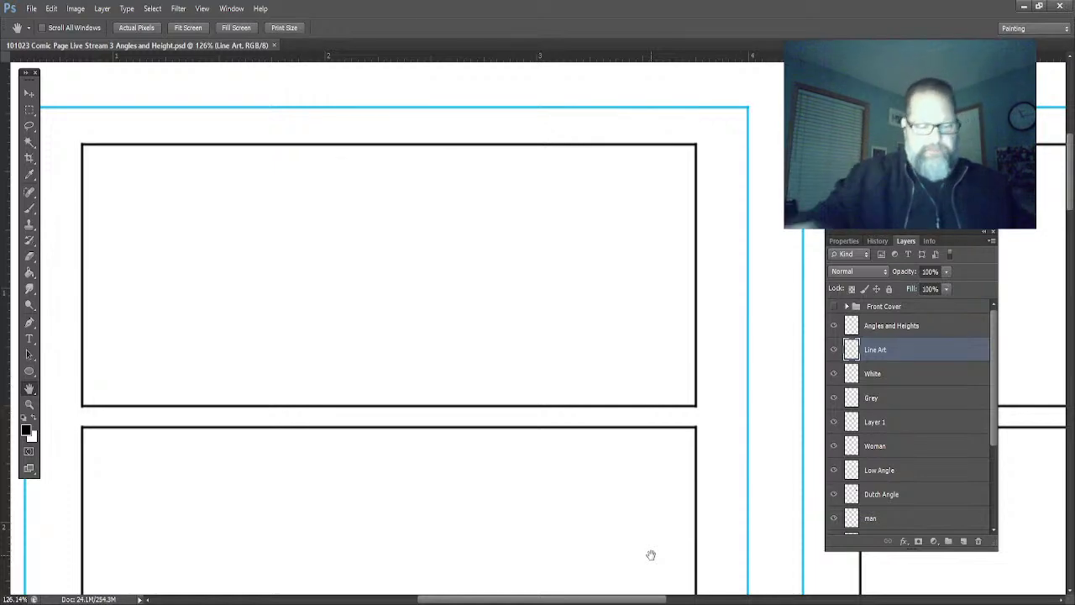
- Add a new layer above Line Art and brush a black film camera with two reels on a tripod in the first panel
{"action": "left_click", "coordinate": [29, 212]}
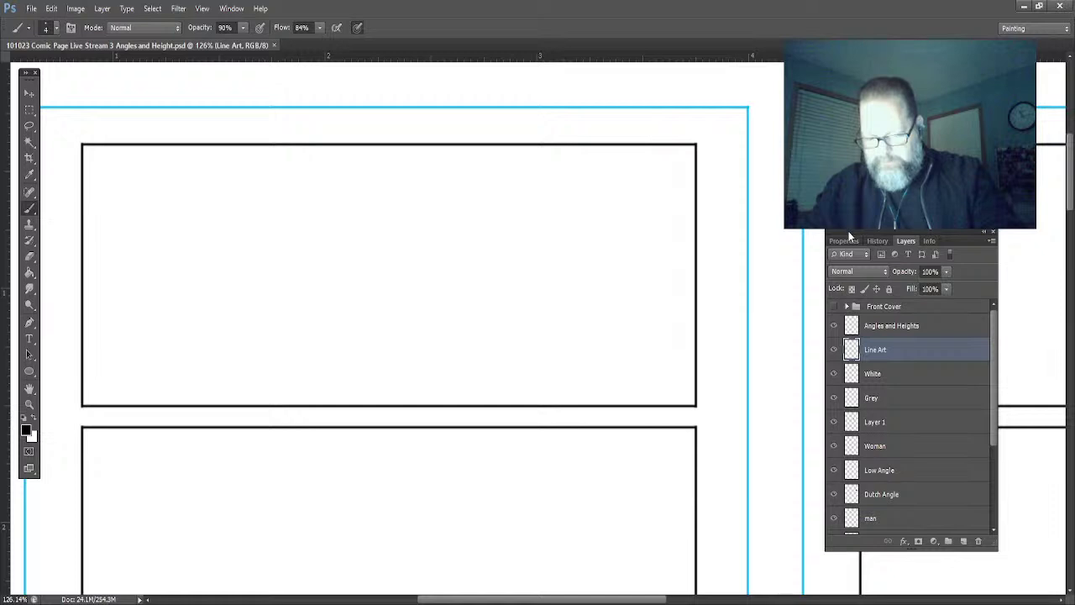
{"action": "key", "text": "ctrl+shift+alt+n"}
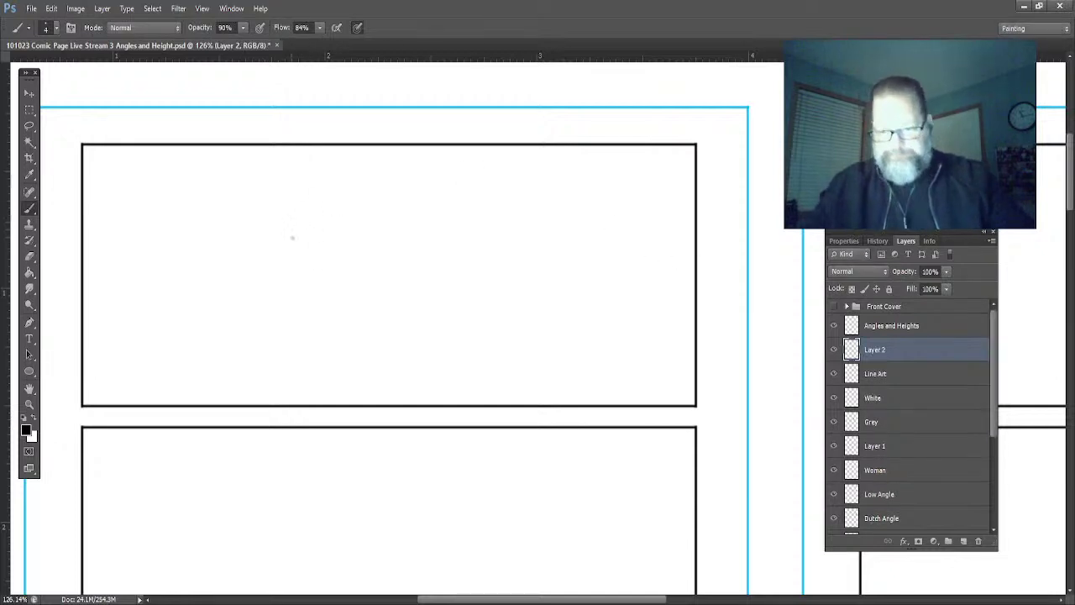
{"action": "mouse_move", "coordinate": [311, 233]}
{"action": "left_mouse_down"}
{"action": "mouse_move", "coordinate": [257, 233]}
{"action": "mouse_move", "coordinate": [310, 267]}
{"action": "mouse_move", "coordinate": [254, 267]}
{"action": "mouse_move", "coordinate": [252, 369]}
{"action": "left_mouse_up"}
{"action": "left_click", "coordinate": [257, 267], "text": "shift"}
{"action": "mouse_move", "coordinate": [279, 269]}
{"action": "left_mouse_down"}
{"action": "mouse_move", "coordinate": [277, 376]}
{"action": "mouse_move", "coordinate": [316, 389]}
{"action": "left_mouse_up"}
{"action": "mouse_move", "coordinate": [310, 249]}
{"action": "left_mouse_down"}
{"action": "mouse_move", "coordinate": [330, 228]}
{"action": "mouse_move", "coordinate": [330, 263]}
{"action": "mouse_move", "coordinate": [308, 251]}
{"action": "left_mouse_up"}
{"action": "mouse_move", "coordinate": [302, 192]}
{"action": "left_mouse_down"}
{"action": "mouse_move", "coordinate": [294, 230]}
{"action": "mouse_move", "coordinate": [304, 188]}
{"action": "mouse_move", "coordinate": [267, 211]}
{"action": "left_mouse_up"}
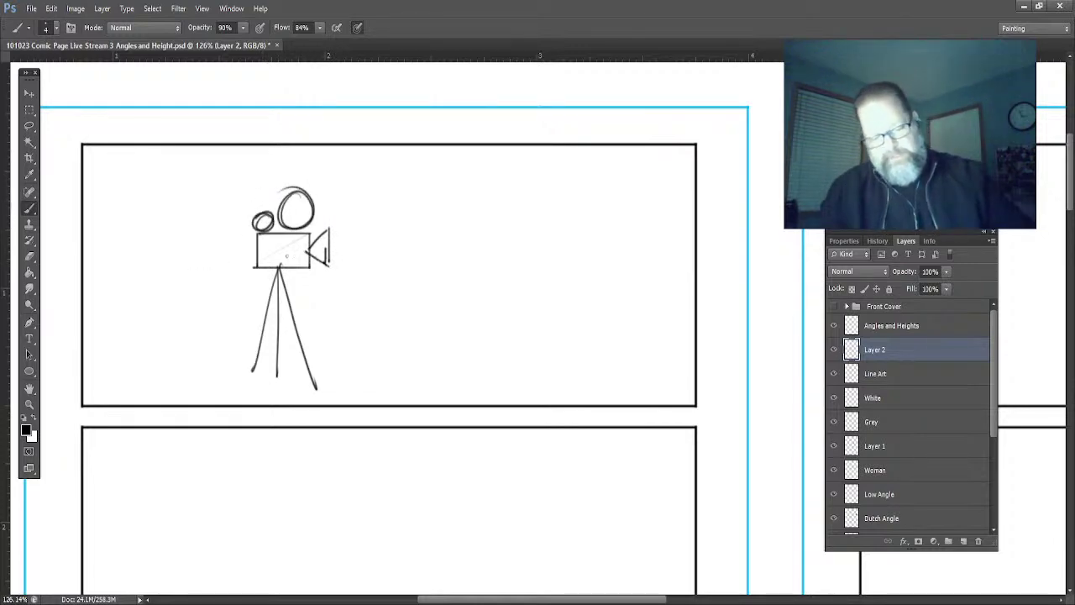
- Draw a horizontal sight line from the lens, and a vertical height bracket with down and up arrows behind the camera
{"action": "left_click_drag", "start_coordinate": [349, 245], "coordinate": [461, 242]}
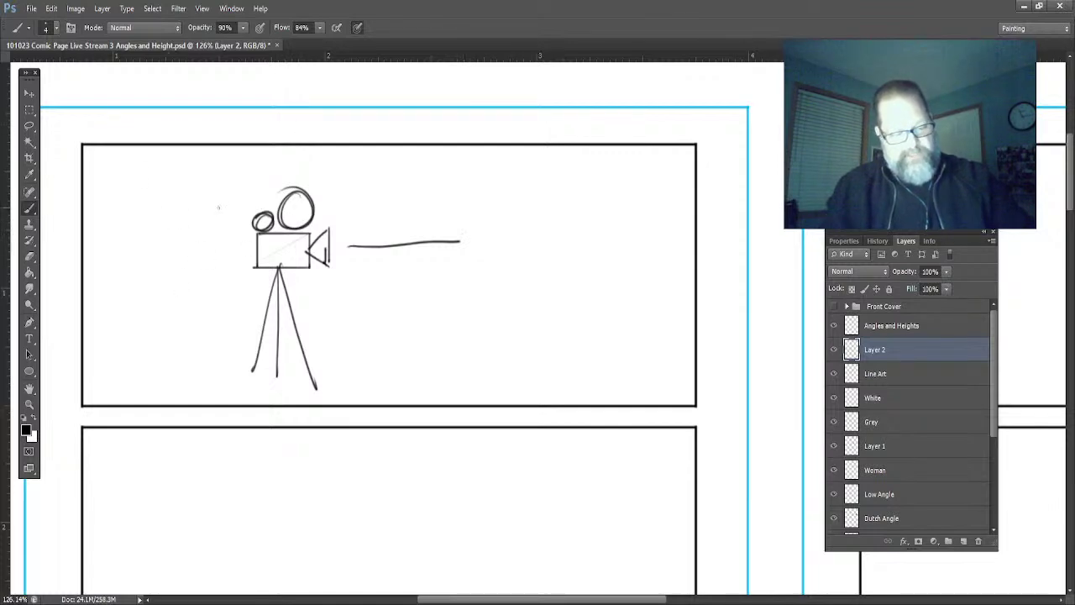
{"action": "mouse_move", "coordinate": [175, 177]}
{"action": "left_mouse_down"}
{"action": "mouse_move", "coordinate": [243, 178]}
{"action": "mouse_move", "coordinate": [214, 388]}
{"action": "mouse_move", "coordinate": [168, 387]}
{"action": "left_mouse_up"}
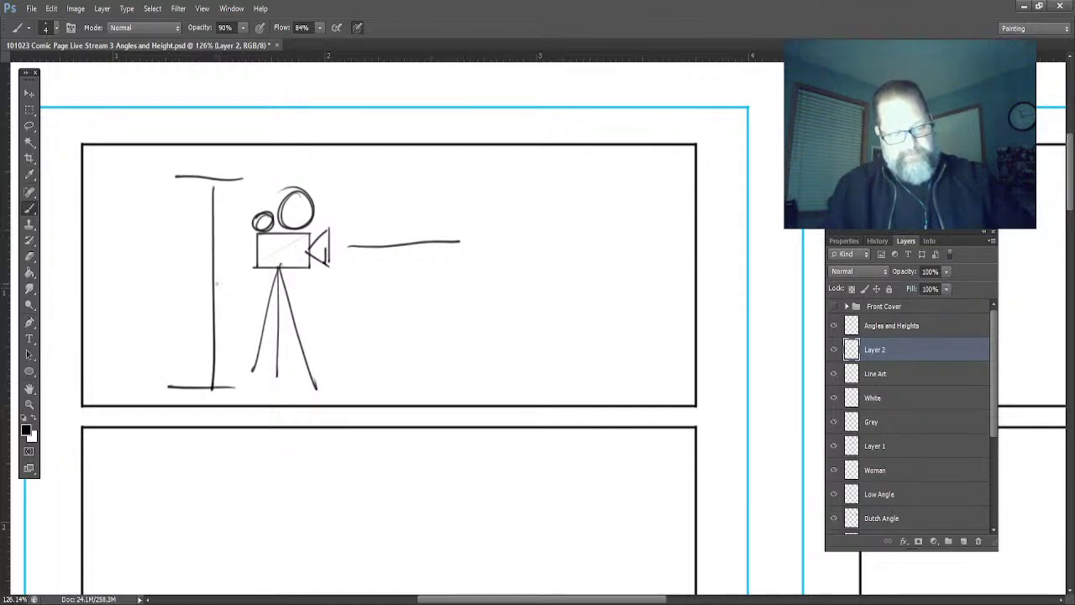
{"action": "left_click_drag", "start_coordinate": [226, 188], "coordinate": [227, 257]}
{"action": "left_click_drag", "start_coordinate": [217, 217], "coordinate": [233, 216]}
{"action": "mouse_move", "coordinate": [229, 366]}
{"action": "left_mouse_down"}
{"action": "mouse_move", "coordinate": [240, 301]}
{"action": "mouse_move", "coordinate": [231, 286]}
{"action": "left_mouse_up"}
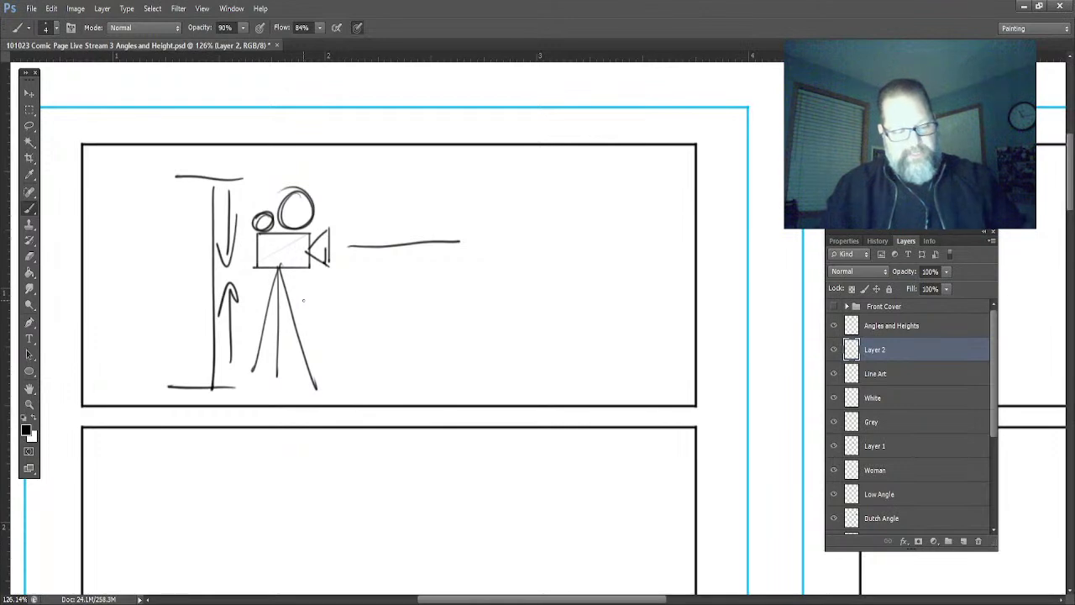
- Lasso the camera's body and reels, rotate them by 0.15 degrees and clear the selection
{"action": "left_click", "coordinate": [29, 125]}
{"action": "mouse_move", "coordinate": [311, 178]}
{"action": "left_mouse_down"}
{"action": "mouse_move", "coordinate": [249, 214]}
{"action": "mouse_move", "coordinate": [257, 285]}
{"action": "mouse_move", "coordinate": [341, 273]}
{"action": "mouse_move", "coordinate": [257, 173]}
{"action": "left_mouse_up"}
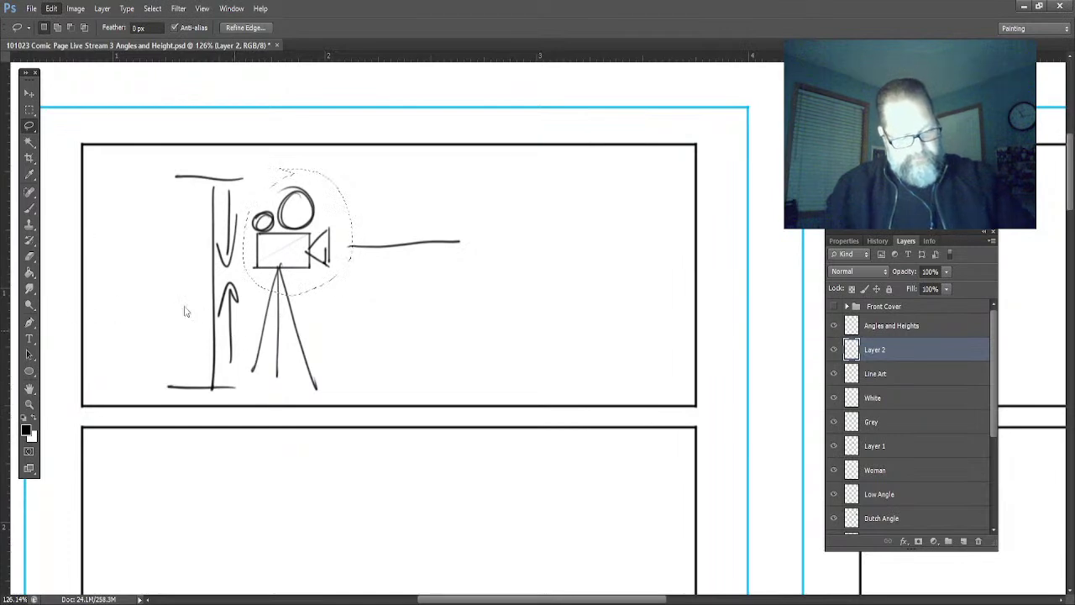
{"action": "key", "text": "ctrl+t"}
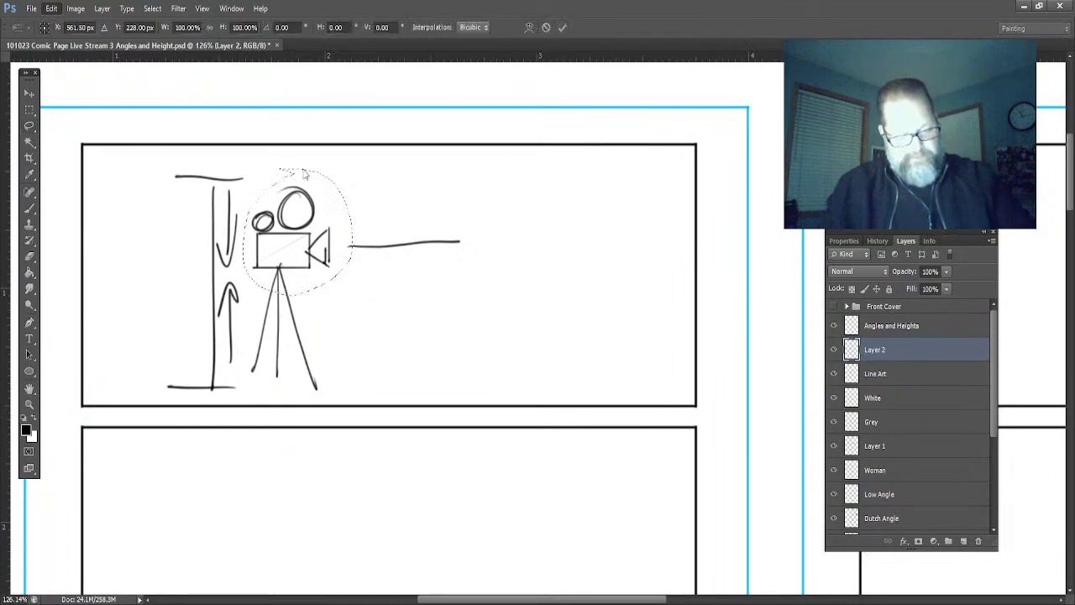
{"action": "mouse_move", "coordinate": [355, 165]}
{"action": "left_mouse_down"}
{"action": "mouse_move", "coordinate": [331, 154]}
{"action": "mouse_move", "coordinate": [355, 171]}
{"action": "mouse_move", "coordinate": [369, 225]}
{"action": "mouse_move", "coordinate": [337, 167]}
{"action": "mouse_move", "coordinate": [296, 159]}
{"action": "mouse_move", "coordinate": [361, 194]}
{"action": "mouse_move", "coordinate": [303, 158]}
{"action": "mouse_move", "coordinate": [336, 177]}
{"action": "mouse_move", "coordinate": [336, 235]}
{"action": "mouse_move", "coordinate": [332, 189]}
{"action": "mouse_move", "coordinate": [312, 181]}
{"action": "mouse_move", "coordinate": [343, 232]}
{"action": "mouse_move", "coordinate": [320, 201]}
{"action": "mouse_move", "coordinate": [355, 173]}
{"action": "left_mouse_up"}
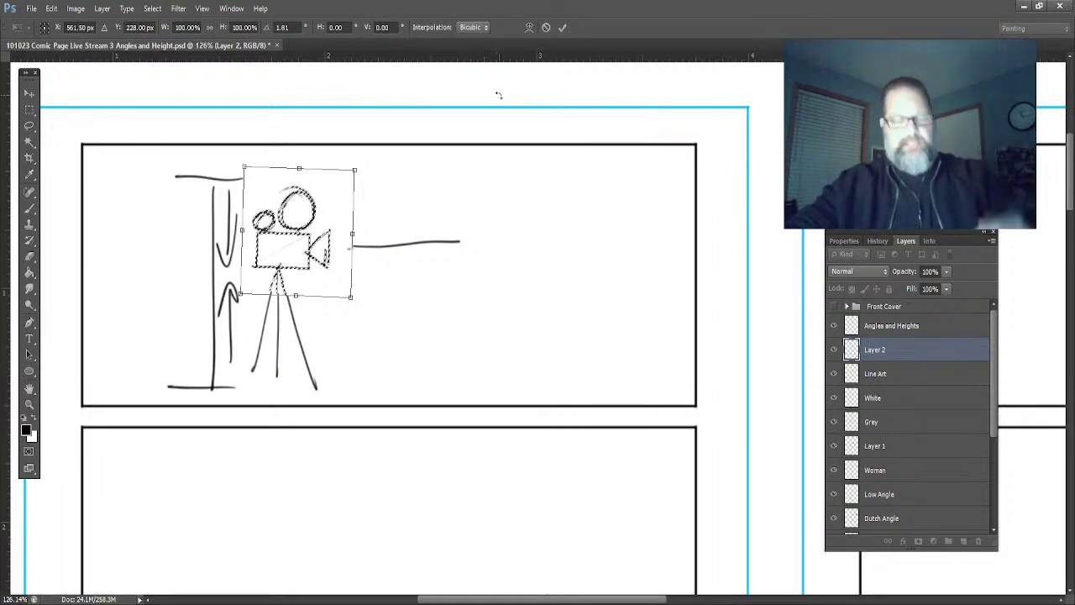
{"action": "mouse_move", "coordinate": [356, 170]}
{"action": "left_mouse_down"}
{"action": "mouse_move", "coordinate": [353, 242]}
{"action": "mouse_move", "coordinate": [344, 161]}
{"action": "mouse_move", "coordinate": [352, 169]}
{"action": "left_mouse_up"}
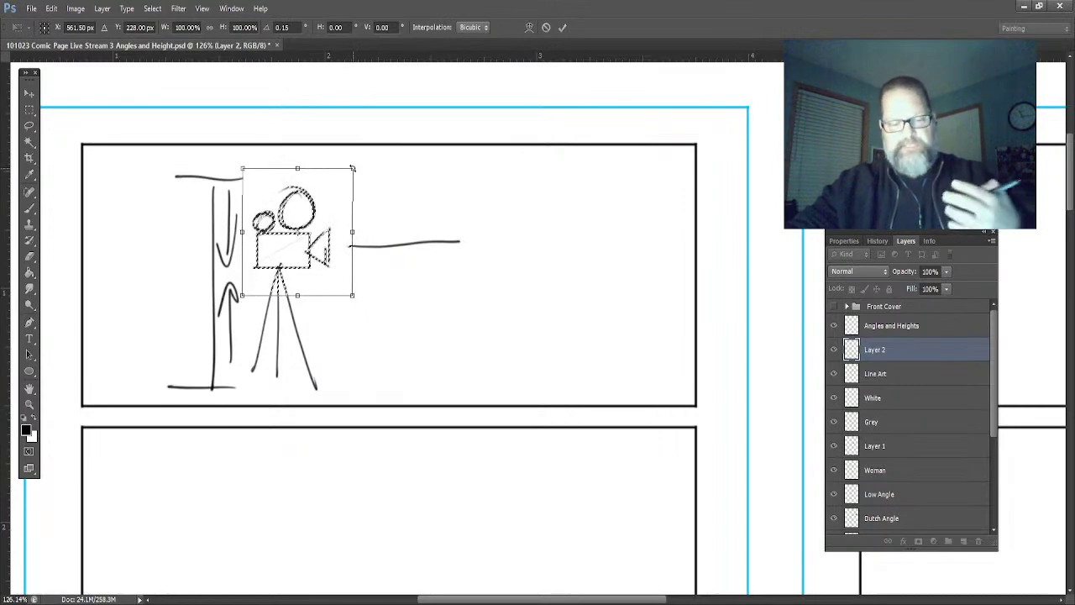
{"action": "left_click", "coordinate": [563, 28]}
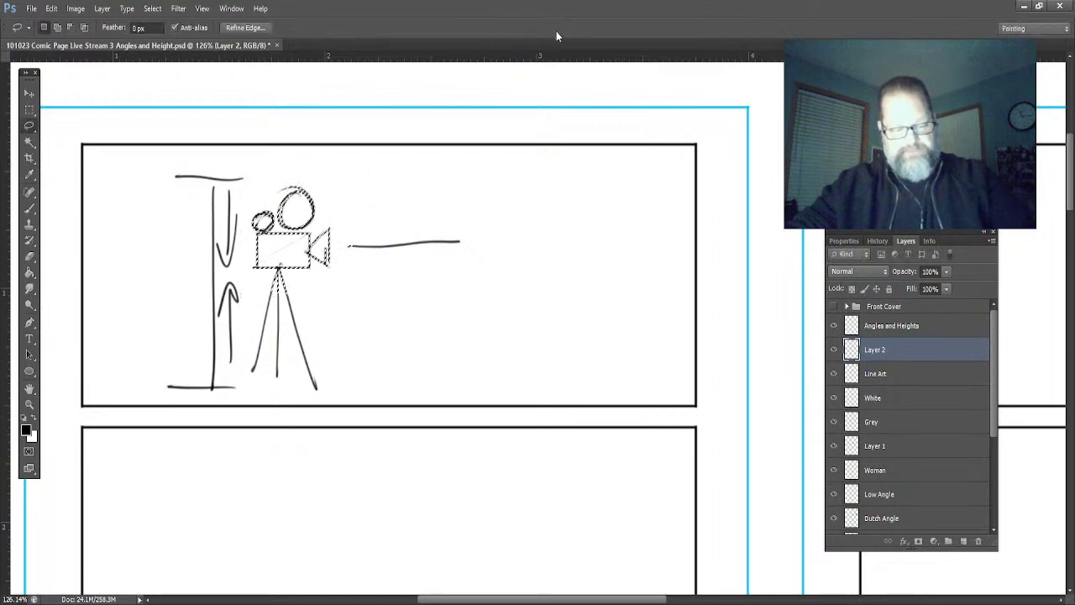
{"action": "key", "text": "ctrl+d"}
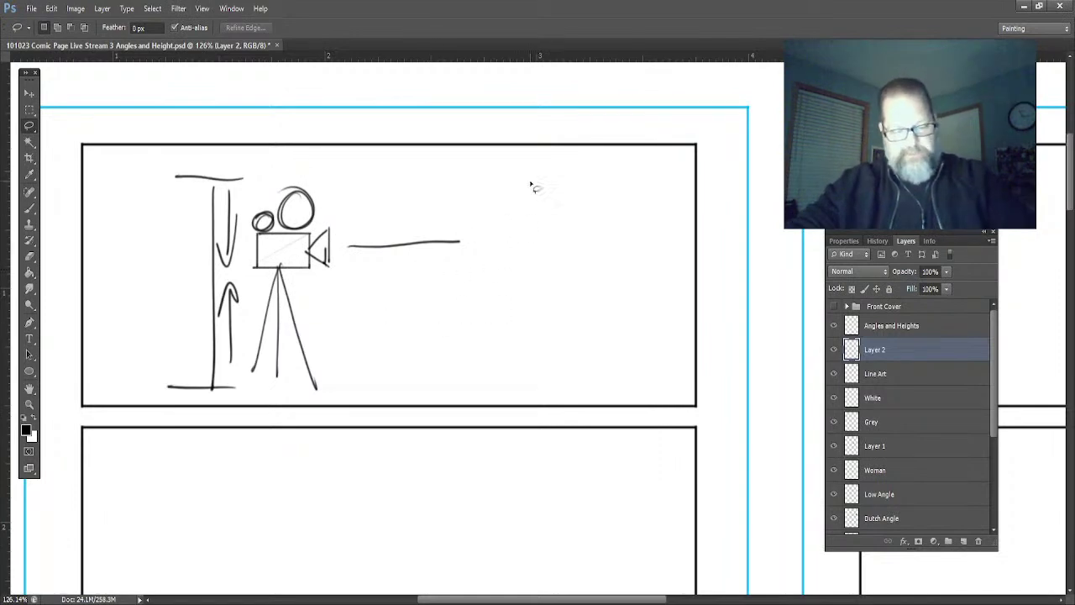
- Brush a standing human figure with oval head, arms and legs facing the camera in the first panel
{"action": "left_click", "coordinate": [29, 209]}
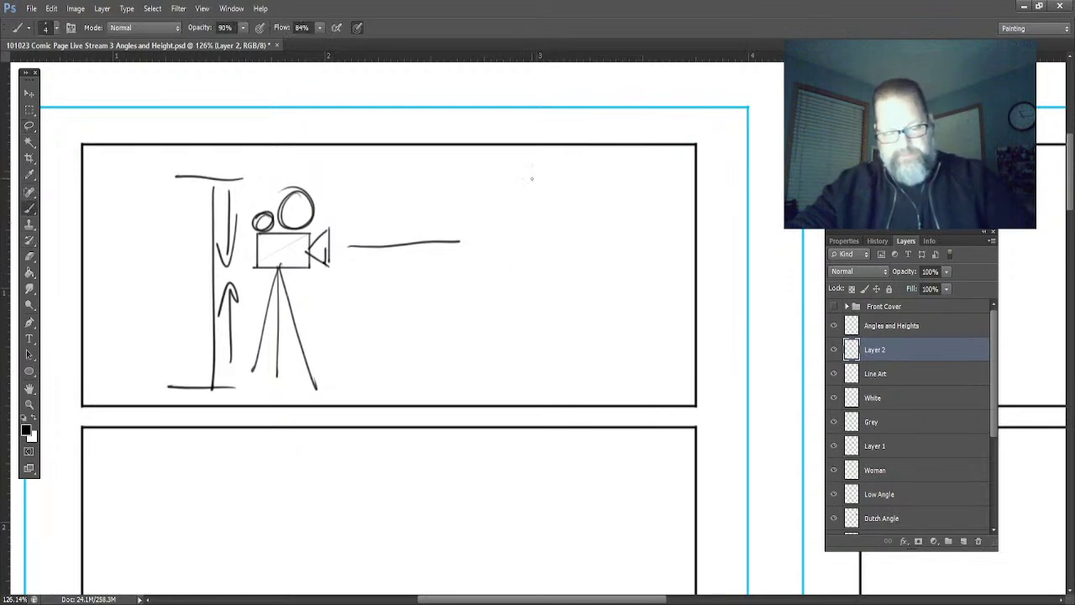
{"action": "mouse_move", "coordinate": [538, 154]}
{"action": "left_mouse_down"}
{"action": "mouse_move", "coordinate": [526, 152]}
{"action": "mouse_move", "coordinate": [533, 189]}
{"action": "left_mouse_up"}
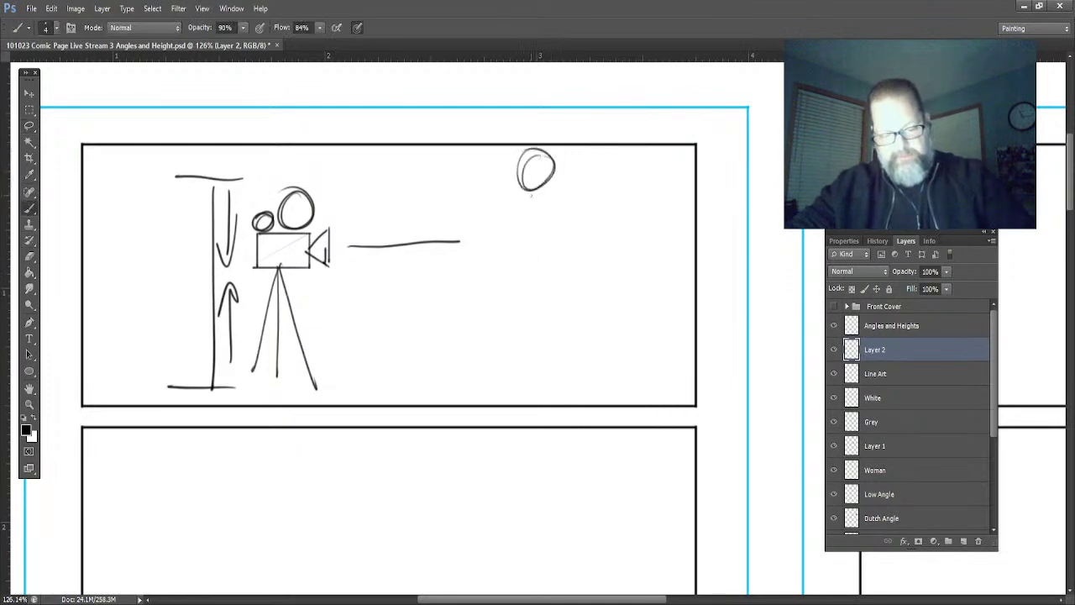
{"action": "left_click_drag", "start_coordinate": [535, 188], "coordinate": [565, 249]}
{"action": "left_click_drag", "start_coordinate": [557, 239], "coordinate": [527, 433]}
{"action": "left_click_drag", "start_coordinate": [522, 180], "coordinate": [499, 397]}
{"action": "left_click_drag", "start_coordinate": [558, 230], "coordinate": [555, 244]}
{"action": "left_click_drag", "start_coordinate": [507, 192], "coordinate": [489, 345]}
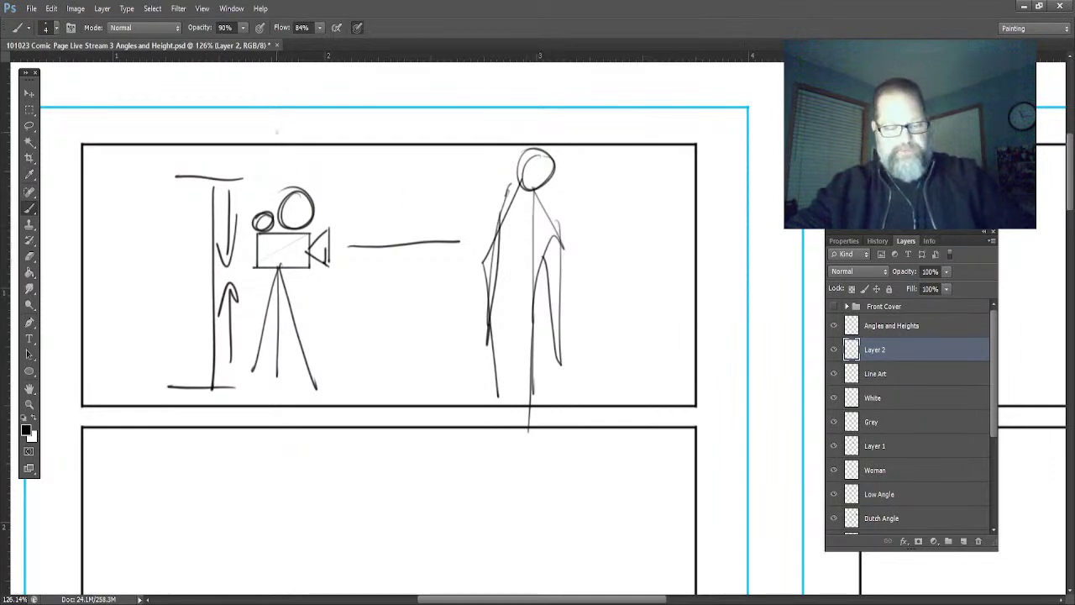
- Draw horizontal height lines from camera to figure at head, chest, thigh and foot level, plus one in the panel below
{"action": "left_click_drag", "start_coordinate": [333, 178], "coordinate": [506, 161]}
{"action": "left_click_drag", "start_coordinate": [343, 245], "coordinate": [502, 237]}
{"action": "left_click_drag", "start_coordinate": [326, 329], "coordinate": [504, 316]}
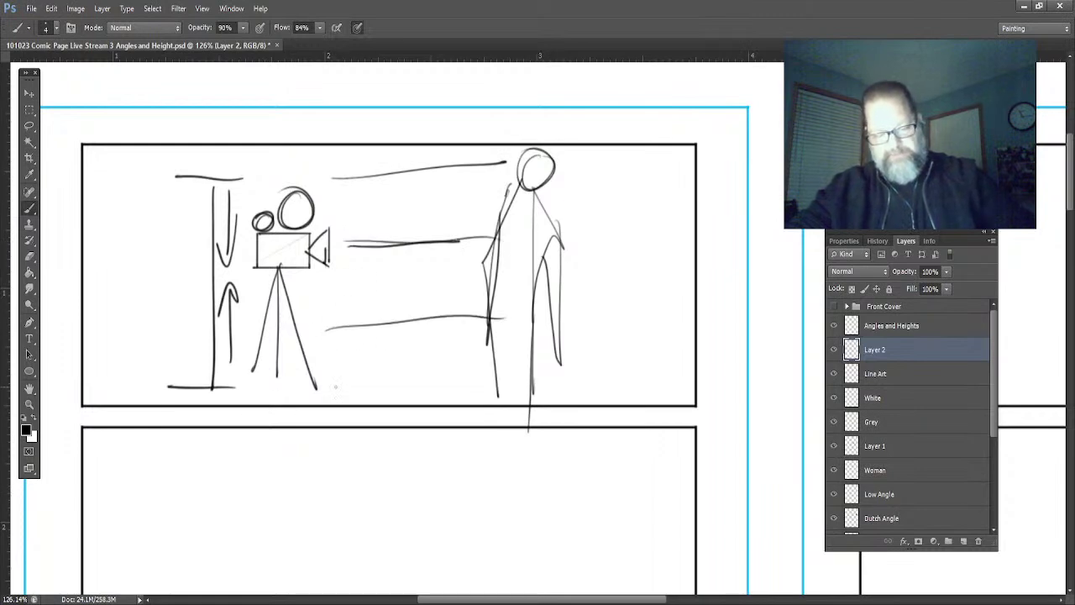
{"action": "left_click_drag", "start_coordinate": [312, 394], "coordinate": [481, 396]}
{"action": "left_click_drag", "start_coordinate": [341, 468], "coordinate": [531, 467]}
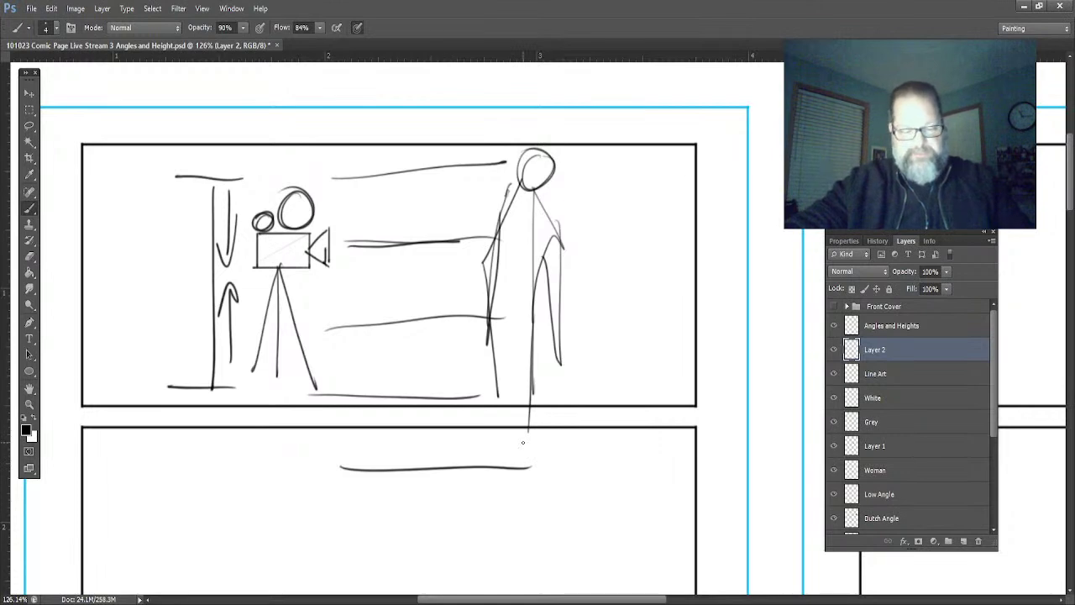
- Try to shift the lassoed camera sketch slightly toward the figure, and undo the move
{"action": "left_click", "coordinate": [28, 125]}
{"action": "mouse_move", "coordinate": [321, 182]}
{"action": "left_mouse_down"}
{"action": "mouse_move", "coordinate": [227, 306]}
{"action": "mouse_move", "coordinate": [323, 328]}
{"action": "mouse_move", "coordinate": [317, 172]}
{"action": "left_mouse_up"}
{"action": "left_click", "coordinate": [30, 94]}
{"action": "mouse_move", "coordinate": [285, 270]}
{"action": "left_mouse_down"}
{"action": "mouse_move", "coordinate": [263, 227]}
{"action": "mouse_move", "coordinate": [304, 142]}
{"action": "mouse_move", "coordinate": [252, 277]}
{"action": "mouse_move", "coordinate": [298, 427]}
{"action": "mouse_move", "coordinate": [223, 200]}
{"action": "mouse_move", "coordinate": [351, 418]}
{"action": "mouse_move", "coordinate": [282, 152]}
{"action": "mouse_move", "coordinate": [252, 264]}
{"action": "mouse_move", "coordinate": [273, 340]}
{"action": "mouse_move", "coordinate": [280, 158]}
{"action": "mouse_move", "coordinate": [301, 462]}
{"action": "mouse_move", "coordinate": [258, 233]}
{"action": "mouse_move", "coordinate": [272, 274]}
{"action": "mouse_move", "coordinate": [294, 256]}
{"action": "left_mouse_up"}
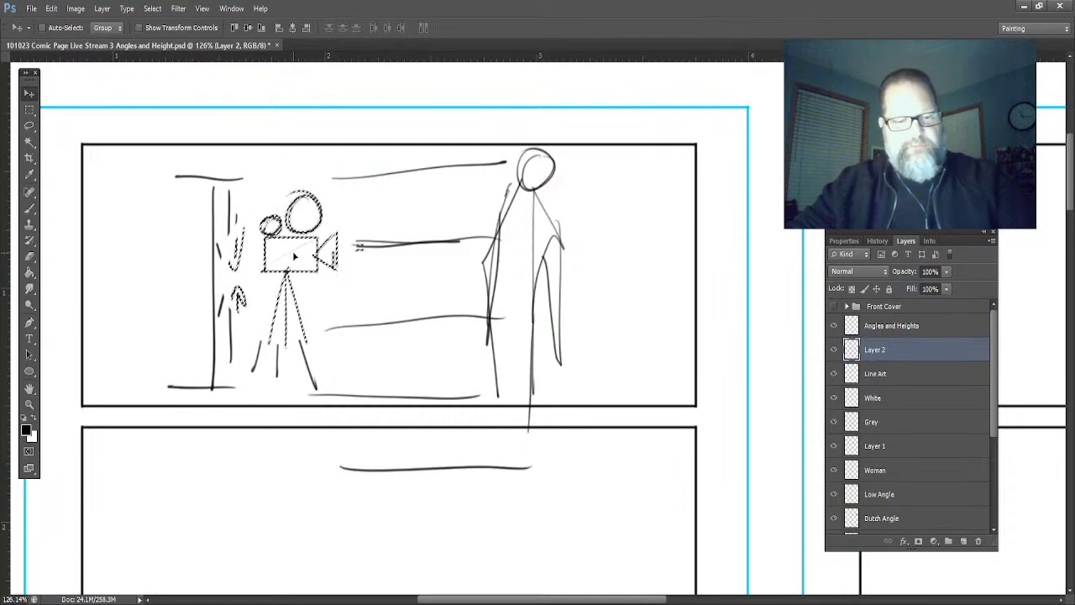
{"action": "key", "text": "ctrl+z"}
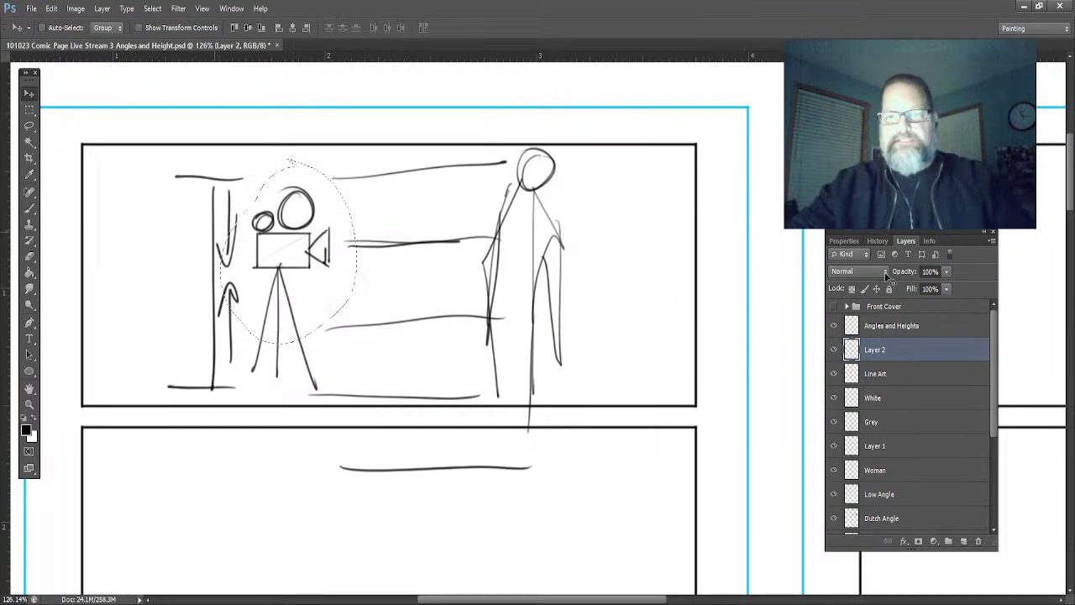
- Hide Layer 2, make the Angles and Heights layer active and clear the selection
{"action": "left_click", "coordinate": [834, 349]}
{"action": "left_click", "coordinate": [888, 376]}
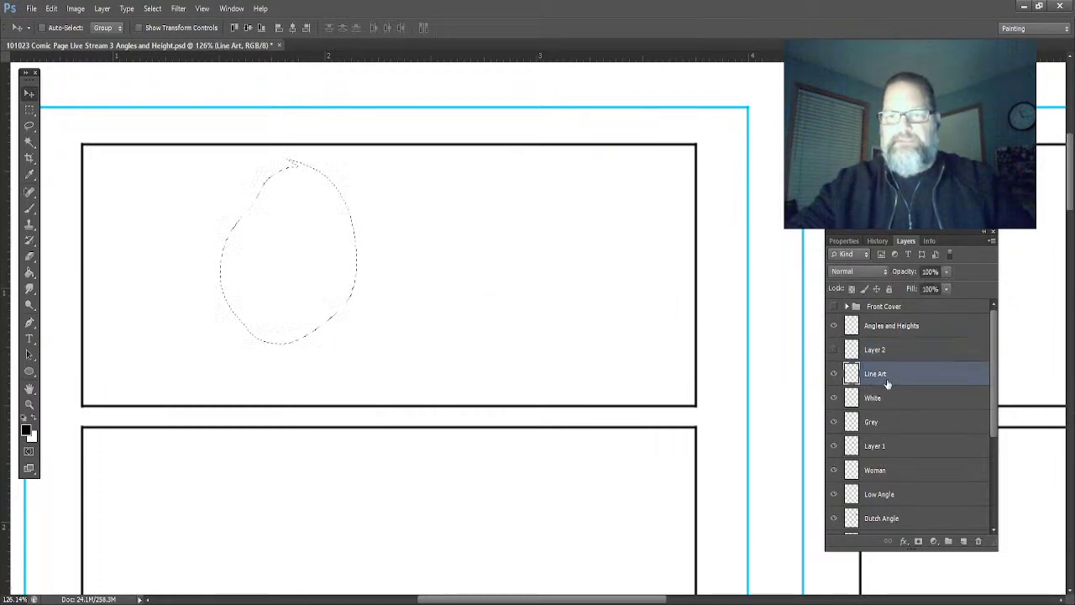
{"action": "left_click", "coordinate": [891, 328]}
{"action": "key", "text": "ctrl+d"}
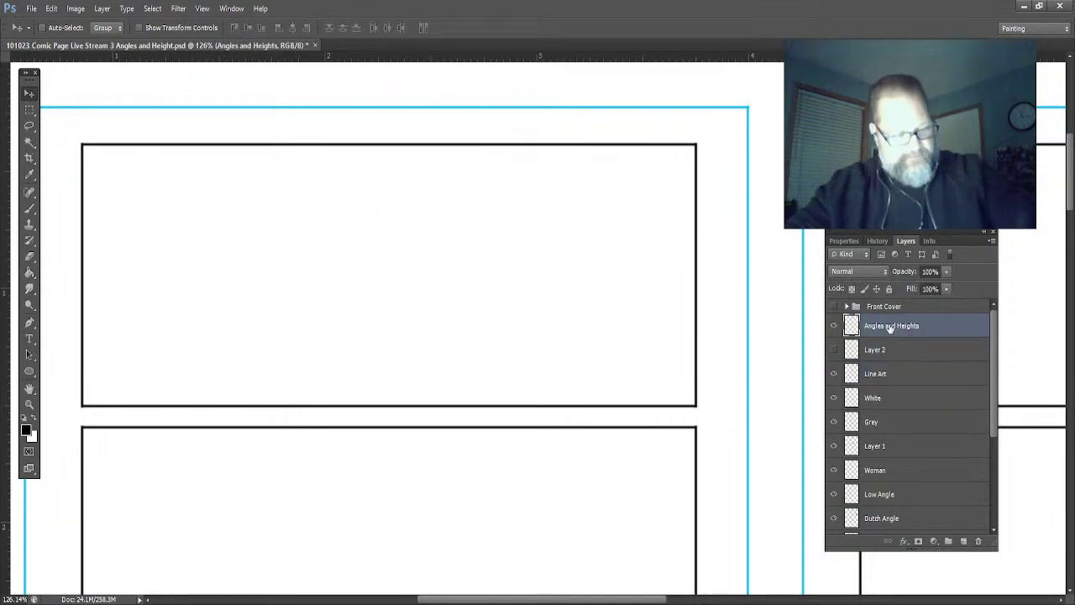
- Set the foreground color to red and hand-letter "LOW ANGLE SHOT" with the brush in the first panel's lower left corner
{"action": "left_click", "coordinate": [34, 419]}
{"action": "key", "text": "i"}
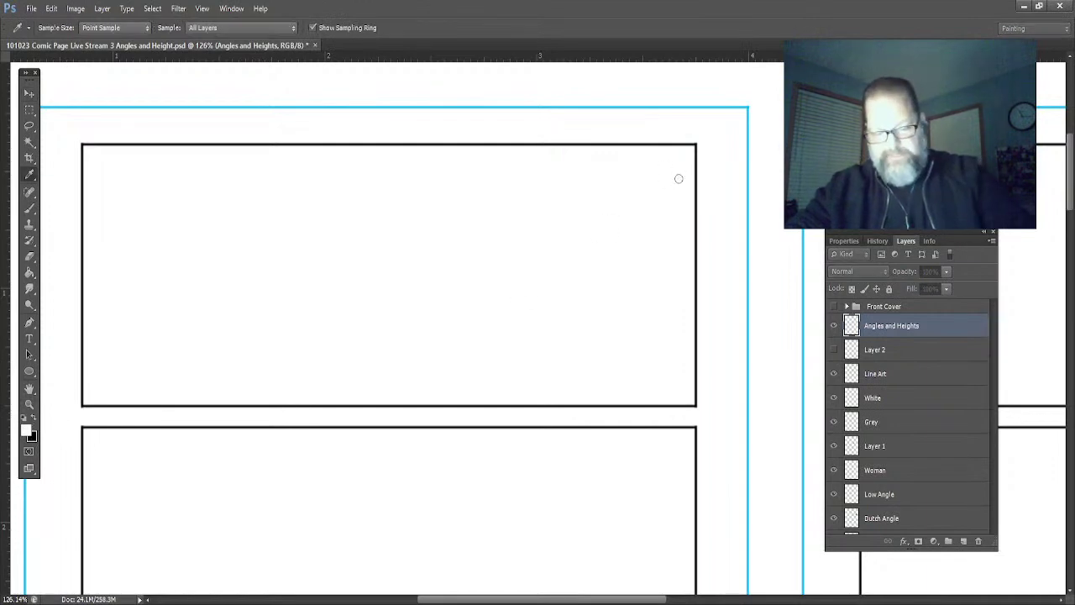
{"action": "key", "text": "v"}
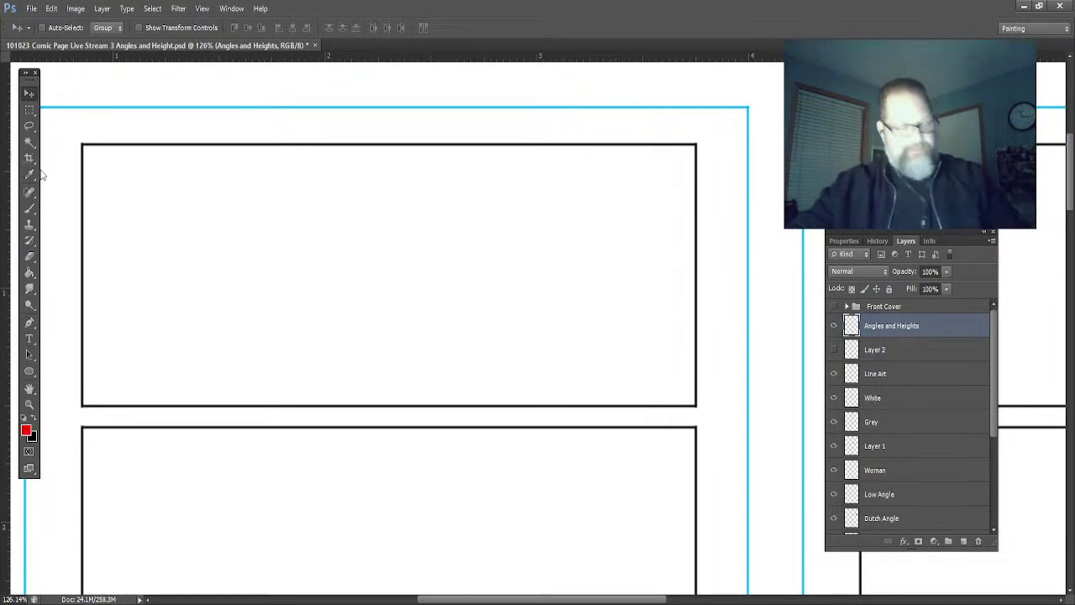
{"action": "left_click", "coordinate": [29, 210]}
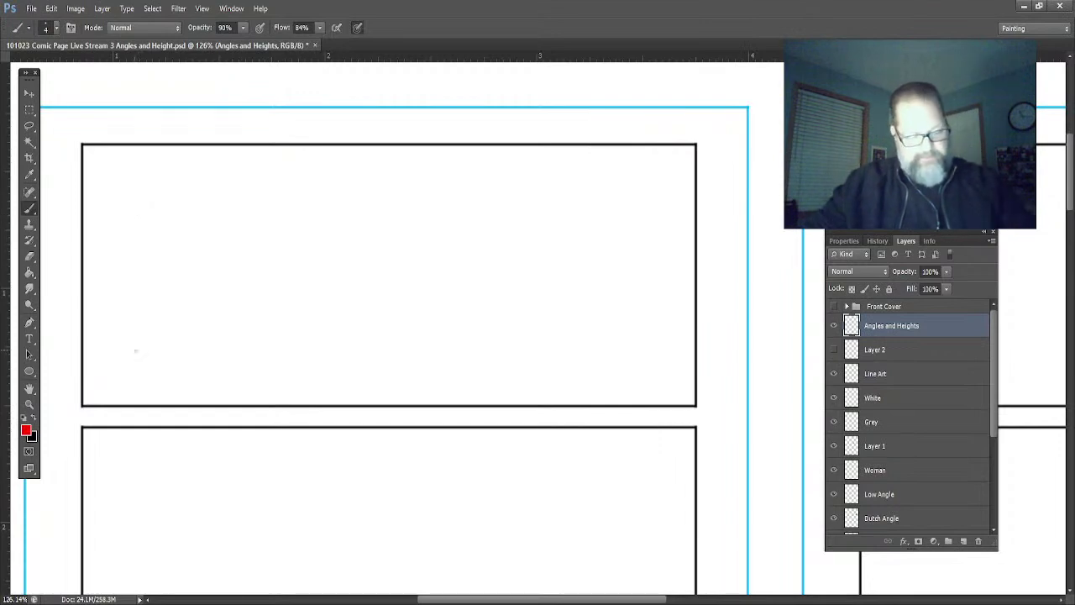
{"action": "mouse_move", "coordinate": [97, 371]}
{"action": "left_mouse_down"}
{"action": "mouse_move", "coordinate": [111, 394]}
{"action": "mouse_move", "coordinate": [117, 375]}
{"action": "mouse_move", "coordinate": [152, 369]}
{"action": "mouse_move", "coordinate": [159, 397]}
{"action": "mouse_move", "coordinate": [177, 396]}
{"action": "mouse_move", "coordinate": [194, 370]}
{"action": "mouse_move", "coordinate": [208, 395]}
{"action": "mouse_move", "coordinate": [248, 391]}
{"action": "left_mouse_up"}
{"action": "mouse_move", "coordinate": [234, 380]}
{"action": "left_mouse_down"}
{"action": "mouse_move", "coordinate": [269, 390]}
{"action": "mouse_move", "coordinate": [286, 363]}
{"action": "mouse_move", "coordinate": [288, 391]}
{"action": "left_mouse_up"}
{"action": "mouse_move", "coordinate": [290, 378]}
{"action": "left_mouse_down"}
{"action": "mouse_move", "coordinate": [320, 378]}
{"action": "mouse_move", "coordinate": [339, 360]}
{"action": "left_mouse_up"}
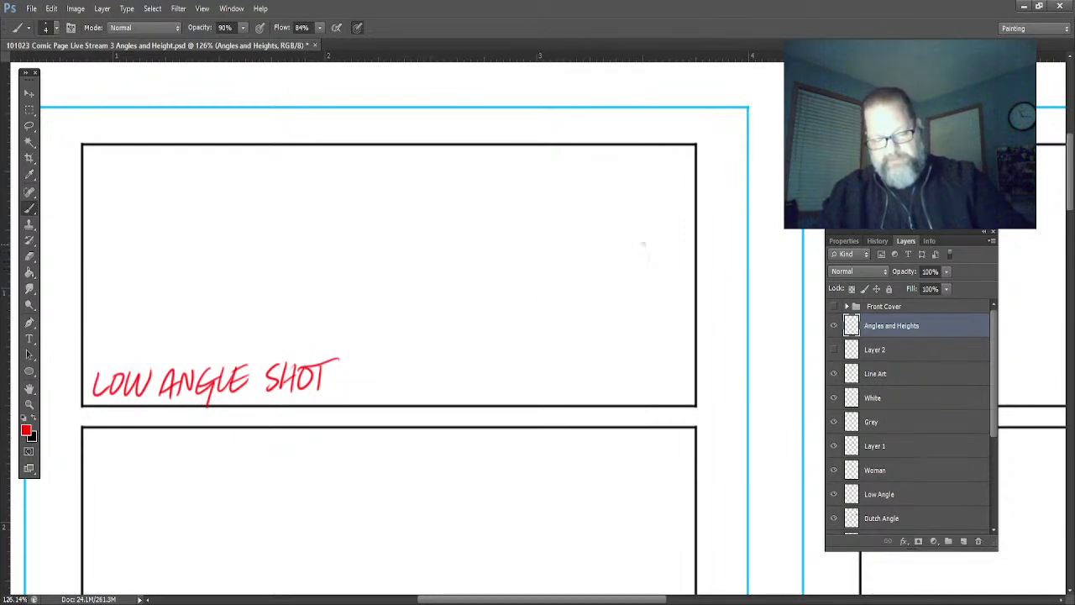
- Sketch a red horizon line with a box rising above it, and a rear-view camera on a tripod below it
{"action": "left_click_drag", "start_coordinate": [676, 239], "coordinate": [297, 247]}
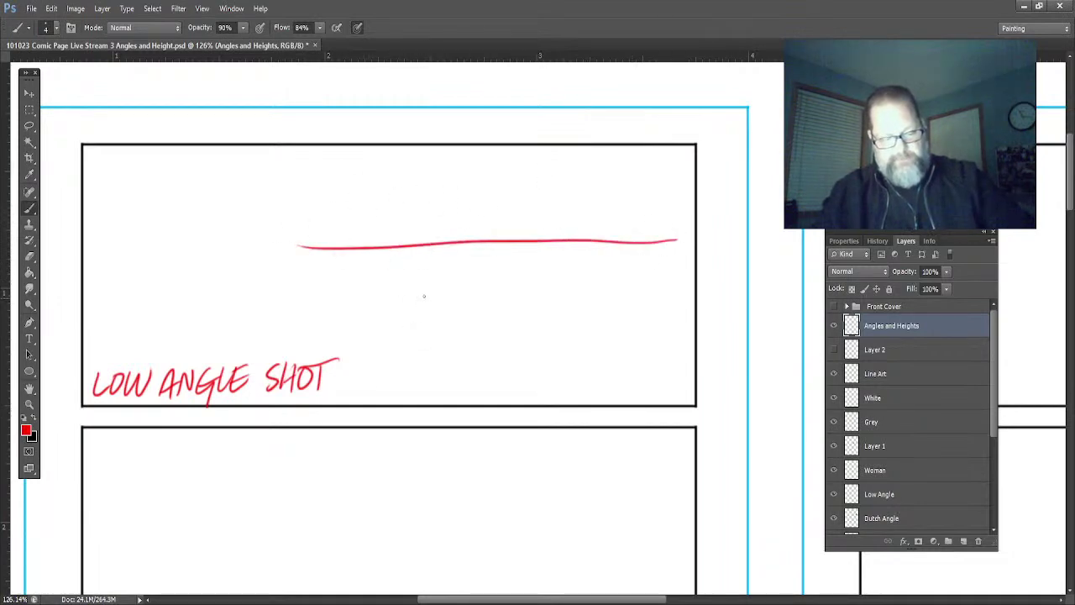
{"action": "mouse_move", "coordinate": [576, 129]}
{"action": "left_mouse_down"}
{"action": "mouse_move", "coordinate": [576, 258]}
{"action": "mouse_move", "coordinate": [386, 135]}
{"action": "mouse_move", "coordinate": [412, 245]}
{"action": "left_mouse_up"}
{"action": "left_click_drag", "start_coordinate": [445, 303], "coordinate": [410, 367]}
{"action": "left_click_drag", "start_coordinate": [426, 269], "coordinate": [421, 311]}
{"action": "left_click_drag", "start_coordinate": [421, 371], "coordinate": [408, 427]}
{"action": "mouse_move", "coordinate": [426, 371]}
{"action": "left_mouse_down"}
{"action": "mouse_move", "coordinate": [434, 426]}
{"action": "mouse_move", "coordinate": [459, 432]}
{"action": "left_mouse_up"}
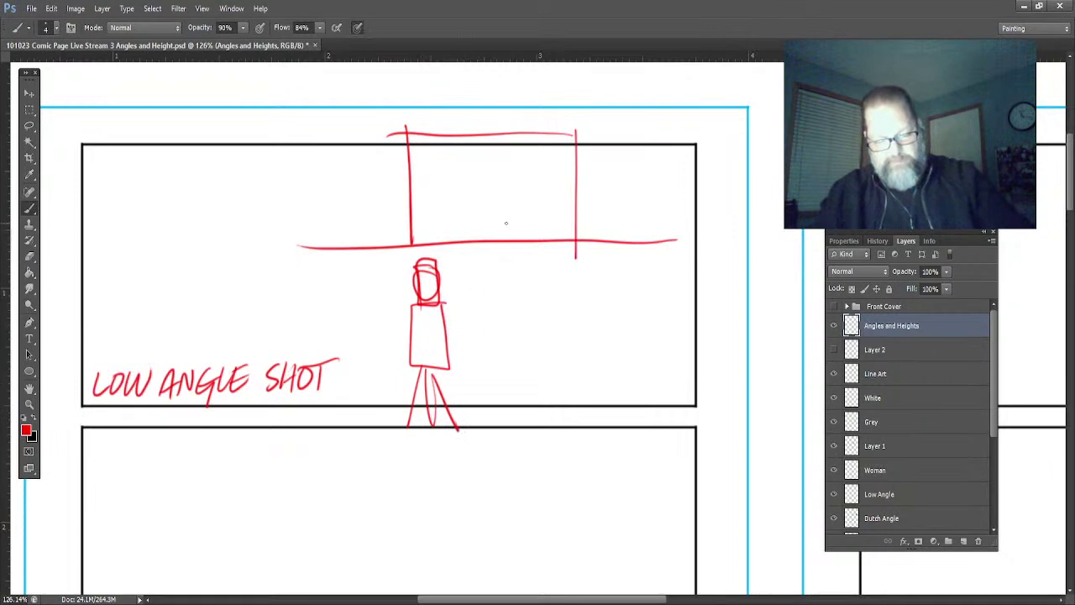
- Retrace the horizon line and draw a red arrow from beside the camera up into the box
{"action": "mouse_move", "coordinate": [667, 236]}
{"action": "left_mouse_down"}
{"action": "mouse_move", "coordinate": [259, 248]}
{"action": "mouse_move", "coordinate": [553, 240]}
{"action": "left_mouse_up"}
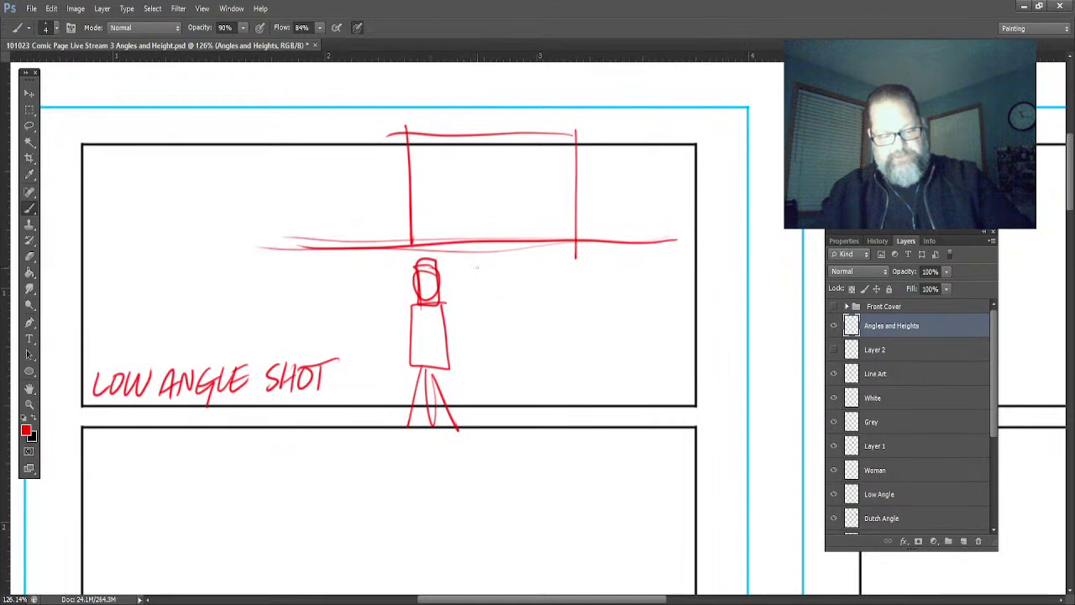
{"action": "left_click_drag", "start_coordinate": [457, 347], "coordinate": [486, 198]}
{"action": "mouse_move", "coordinate": [489, 237]}
{"action": "left_mouse_down"}
{"action": "mouse_move", "coordinate": [473, 221]}
{"action": "mouse_move", "coordinate": [498, 227]}
{"action": "left_mouse_up"}
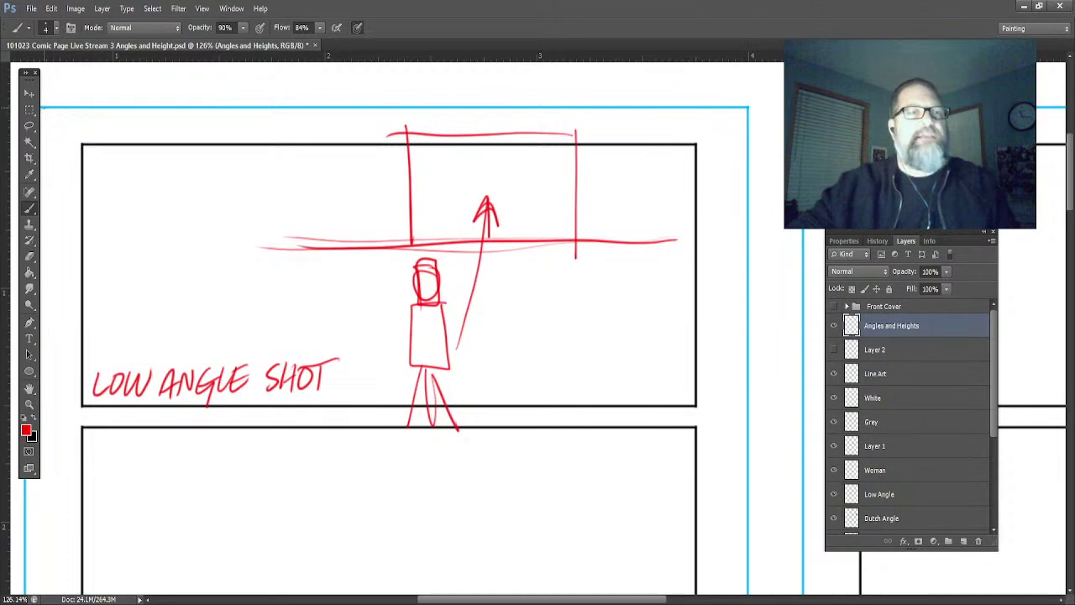
- Move the whole red sketch down until the "LOW ANGLE SHOT" lettering sits just inside the second panel
{"action": "left_click", "coordinate": [28, 94]}
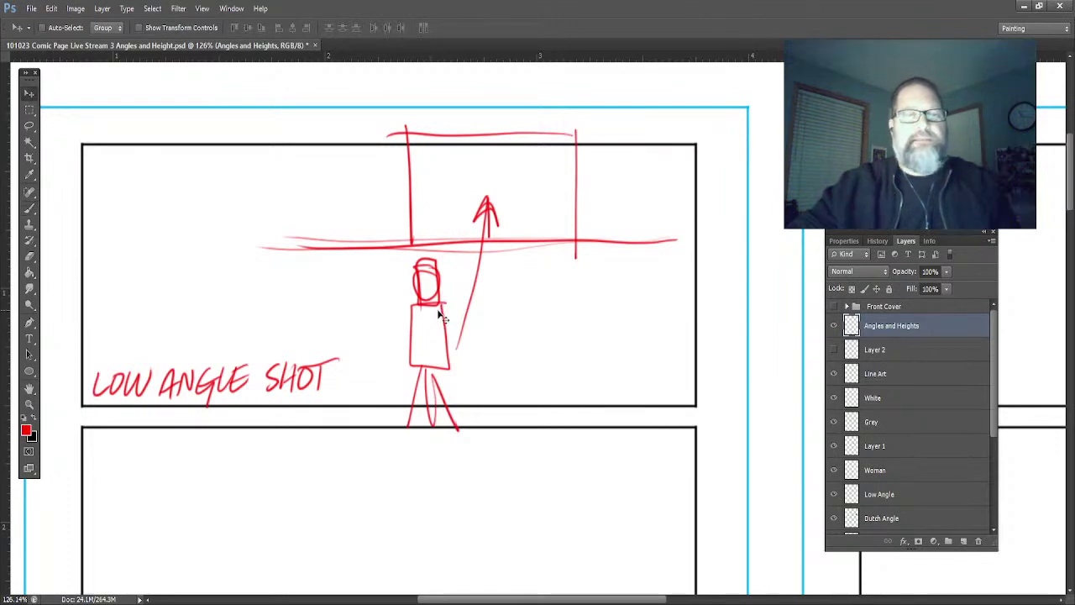
{"action": "left_click_drag", "start_coordinate": [438, 317], "coordinate": [800, 368]}
{"action": "mouse_move", "coordinate": [873, 343]}
{"action": "left_mouse_down"}
{"action": "mouse_move", "coordinate": [595, 339]}
{"action": "mouse_move", "coordinate": [474, 323]}
{"action": "mouse_move", "coordinate": [446, 337]}
{"action": "mouse_move", "coordinate": [445, 381]}
{"action": "left_mouse_up"}
- Lasso the red camera and box diagram without its lettering and move it out of the first panel into the right-hand margin
{"action": "left_click", "coordinate": [29, 125]}
{"action": "mouse_move", "coordinate": [428, 169]}
{"action": "left_mouse_down"}
{"action": "mouse_move", "coordinate": [258, 217]}
{"action": "mouse_move", "coordinate": [274, 328]}
{"action": "mouse_move", "coordinate": [396, 392]}
{"action": "mouse_move", "coordinate": [411, 504]}
{"action": "mouse_move", "coordinate": [524, 527]}
{"action": "mouse_move", "coordinate": [564, 388]}
{"action": "mouse_move", "coordinate": [697, 345]}
{"action": "mouse_move", "coordinate": [681, 225]}
{"action": "mouse_move", "coordinate": [539, 147]}
{"action": "mouse_move", "coordinate": [368, 154]}
{"action": "left_mouse_up"}
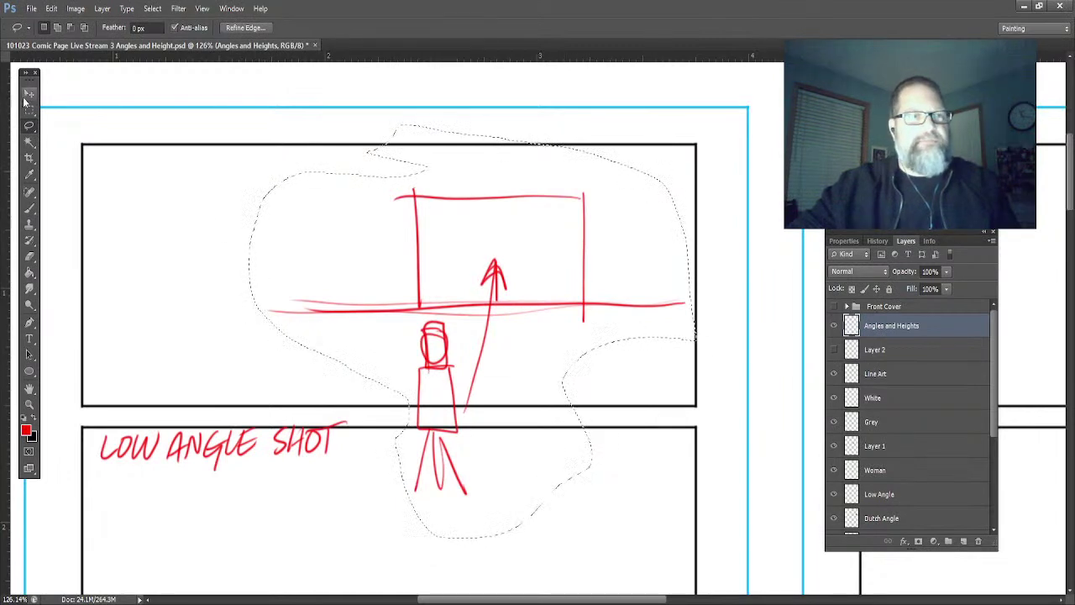
{"action": "left_click", "coordinate": [29, 94]}
{"action": "left_click_drag", "start_coordinate": [555, 373], "coordinate": [893, 373]}
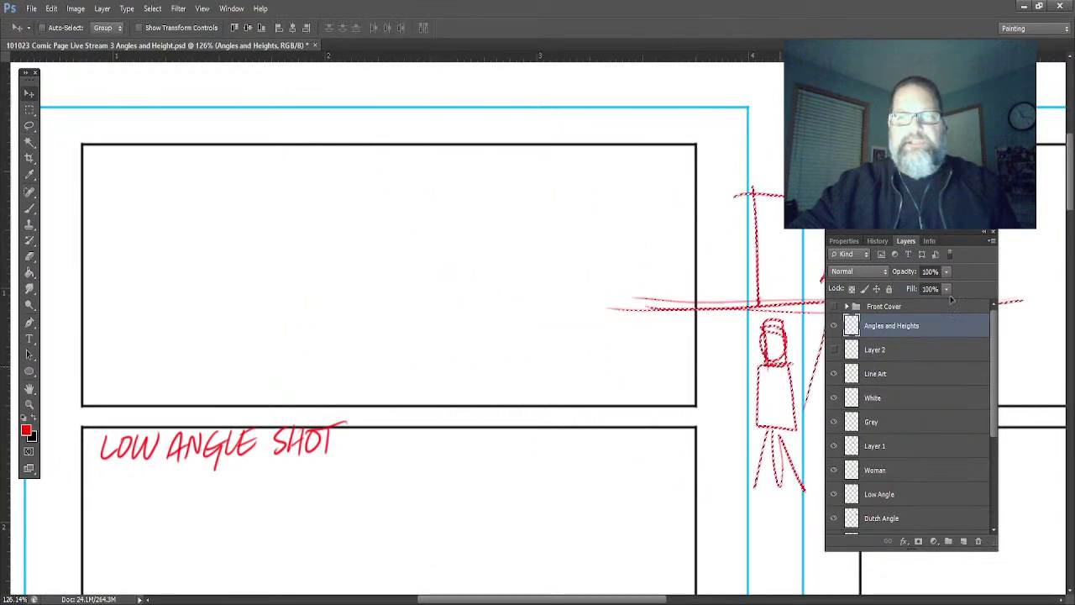
{"action": "key", "text": "ctrl+z"}
{"action": "mouse_move", "coordinate": [454, 340]}
{"action": "left_mouse_down"}
{"action": "mouse_move", "coordinate": [677, 308]}
{"action": "mouse_move", "coordinate": [710, 287]}
{"action": "mouse_move", "coordinate": [1052, 285]}
{"action": "left_mouse_up"}
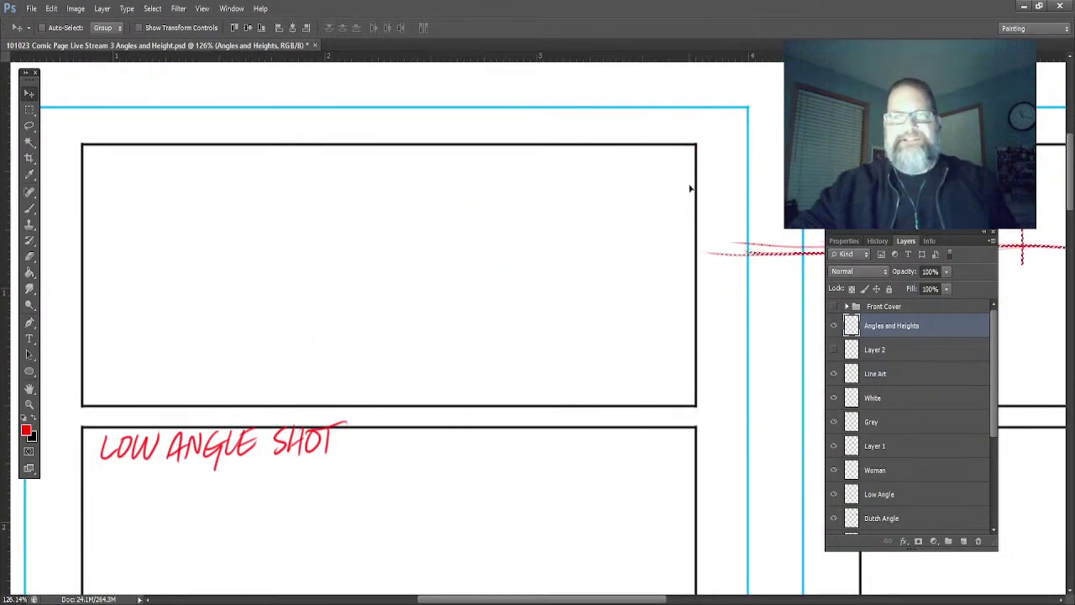
- Make the Line Art layer active, clear the selection and brush two black guide lines converging toward the first panel's top edge
{"action": "left_click", "coordinate": [28, 209]}
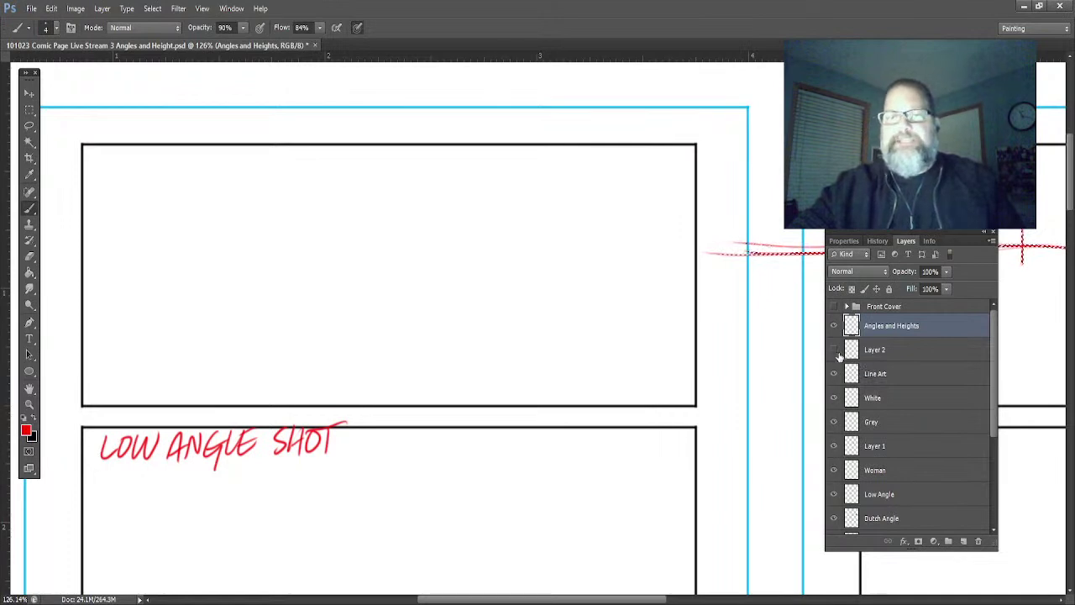
{"action": "left_click", "coordinate": [879, 351]}
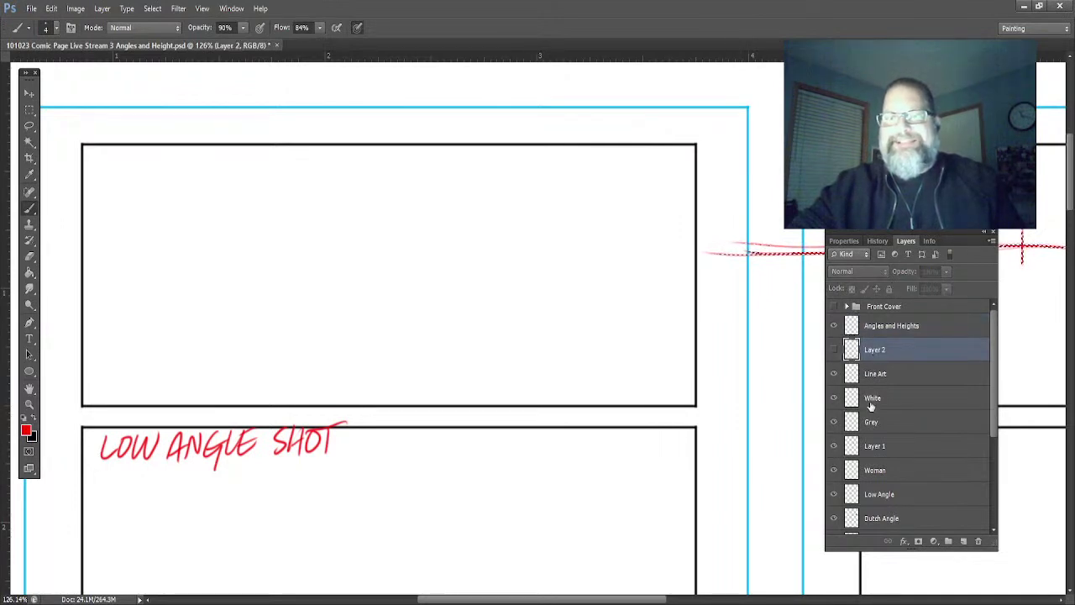
{"action": "left_click", "coordinate": [870, 379]}
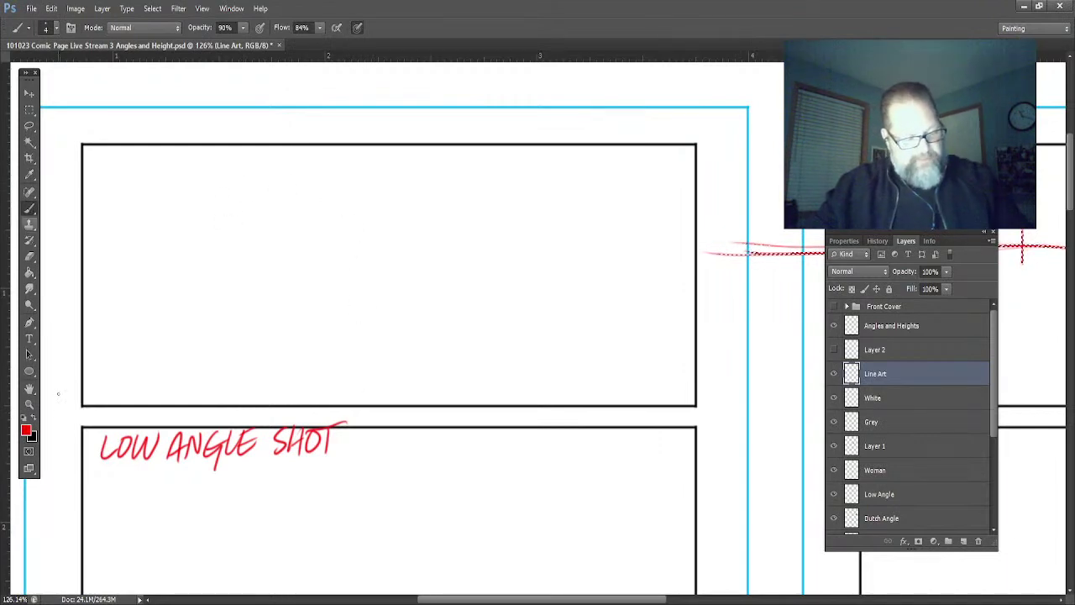
{"action": "left_click", "coordinate": [33, 420]}
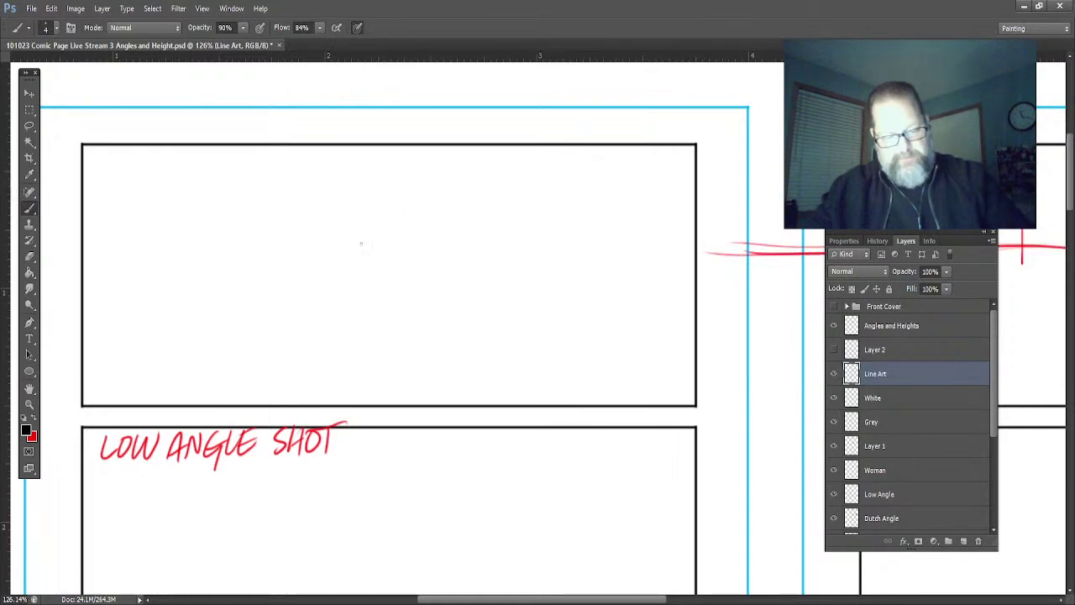
{"action": "left_click_drag", "start_coordinate": [334, 136], "coordinate": [231, 405]}
{"action": "left_click_drag", "start_coordinate": [422, 122], "coordinate": [545, 454]}
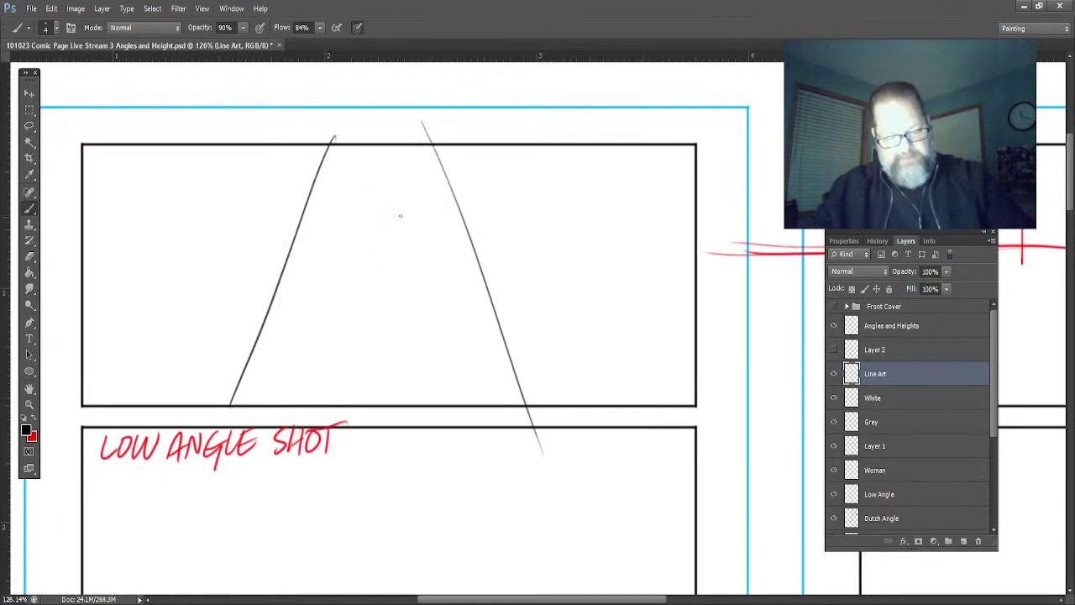
- Block out a figure between the guide lines with a curved chest, small head, round abdomen, waistline and angled hips
{"action": "mouse_move", "coordinate": [422, 217]}
{"action": "left_mouse_down"}
{"action": "mouse_move", "coordinate": [329, 230]}
{"action": "mouse_move", "coordinate": [325, 290]}
{"action": "mouse_move", "coordinate": [427, 279]}
{"action": "left_mouse_up"}
{"action": "left_click_drag", "start_coordinate": [346, 290], "coordinate": [311, 293]}
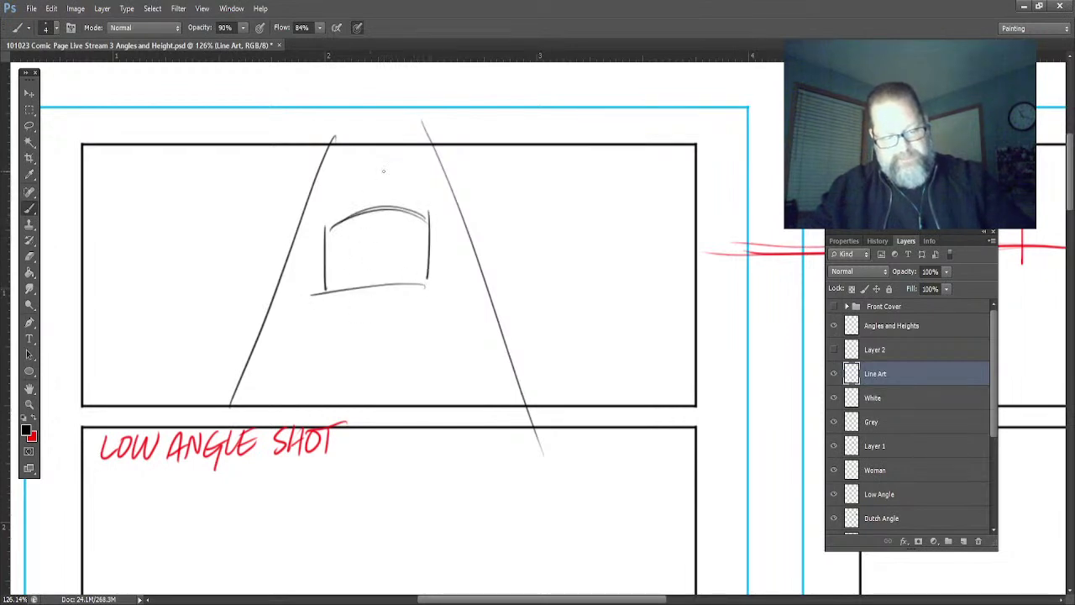
{"action": "mouse_move", "coordinate": [391, 168]}
{"action": "left_mouse_down"}
{"action": "mouse_move", "coordinate": [366, 174]}
{"action": "mouse_move", "coordinate": [390, 199]}
{"action": "left_mouse_up"}
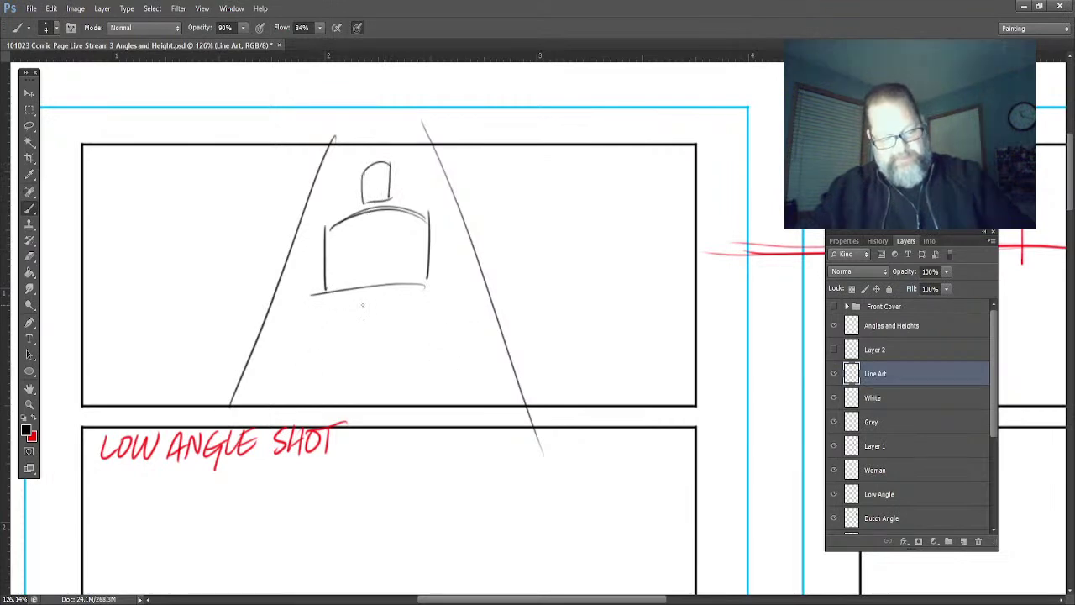
{"action": "mouse_move", "coordinate": [381, 280]}
{"action": "left_mouse_down"}
{"action": "mouse_move", "coordinate": [336, 338]}
{"action": "mouse_move", "coordinate": [379, 277]}
{"action": "left_mouse_up"}
{"action": "mouse_move", "coordinate": [420, 349]}
{"action": "left_mouse_down"}
{"action": "mouse_move", "coordinate": [326, 363]}
{"action": "mouse_move", "coordinate": [424, 356]}
{"action": "left_mouse_up"}
{"action": "left_click_drag", "start_coordinate": [437, 353], "coordinate": [428, 366]}
{"action": "left_click_drag", "start_coordinate": [379, 418], "coordinate": [436, 355]}
{"action": "left_click_drag", "start_coordinate": [296, 360], "coordinate": [354, 407]}
- Sketch the figure's two shoulders and the bent right-hand arm with its elbow curve and a fist at the hip
{"action": "left_click_drag", "start_coordinate": [429, 215], "coordinate": [294, 249]}
{"action": "mouse_move", "coordinate": [335, 207]}
{"action": "left_mouse_down"}
{"action": "mouse_move", "coordinate": [289, 240]}
{"action": "mouse_move", "coordinate": [304, 239]}
{"action": "left_mouse_up"}
{"action": "left_click_drag", "start_coordinate": [337, 224], "coordinate": [304, 256]}
{"action": "mouse_move", "coordinate": [434, 195]}
{"action": "left_mouse_down"}
{"action": "mouse_move", "coordinate": [411, 217]}
{"action": "mouse_move", "coordinate": [427, 240]}
{"action": "mouse_move", "coordinate": [517, 303]}
{"action": "left_mouse_up"}
{"action": "left_click_drag", "start_coordinate": [436, 251], "coordinate": [461, 312]}
{"action": "mouse_move", "coordinate": [476, 296]}
{"action": "left_mouse_down"}
{"action": "mouse_move", "coordinate": [515, 301]}
{"action": "mouse_move", "coordinate": [464, 321]}
{"action": "mouse_move", "coordinate": [446, 387]}
{"action": "left_mouse_up"}
{"action": "left_click_drag", "start_coordinate": [445, 383], "coordinate": [437, 393]}
{"action": "left_click_drag", "start_coordinate": [475, 290], "coordinate": [433, 383]}
{"action": "mouse_move", "coordinate": [434, 370]}
{"action": "left_mouse_down"}
{"action": "mouse_move", "coordinate": [452, 389]}
{"action": "mouse_move", "coordinate": [437, 400]}
{"action": "left_mouse_up"}
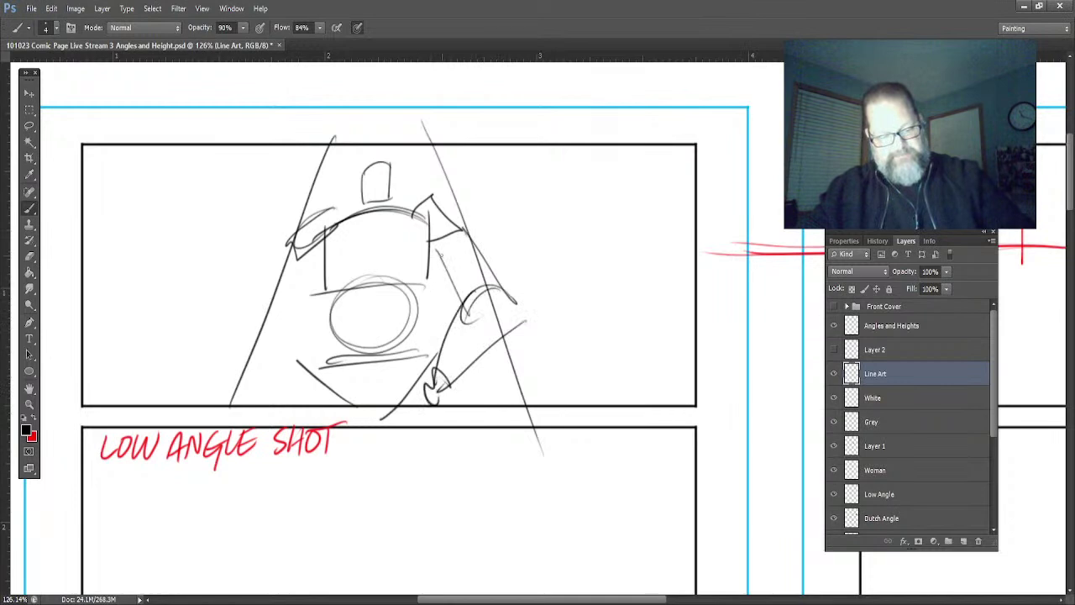
- Sketch the figure's bent left-hand arm with its elbow curve, forearm and hand resting at the hip
{"action": "left_click_drag", "start_coordinate": [294, 232], "coordinate": [246, 325]}
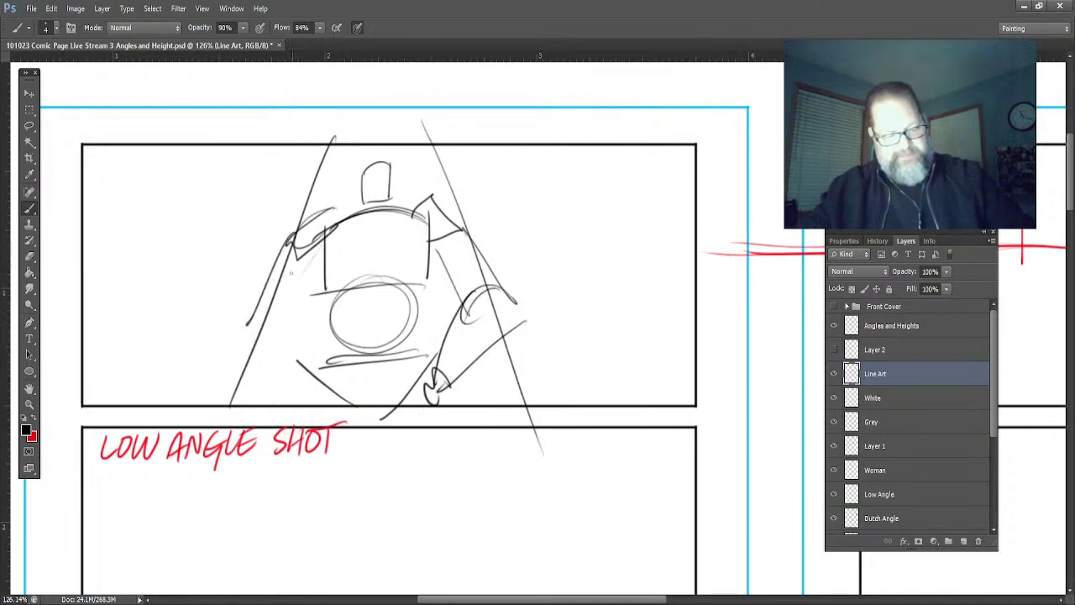
{"action": "mouse_move", "coordinate": [296, 241]}
{"action": "left_mouse_down"}
{"action": "mouse_move", "coordinate": [248, 304]}
{"action": "mouse_move", "coordinate": [289, 320]}
{"action": "left_mouse_up"}
{"action": "mouse_move", "coordinate": [298, 291]}
{"action": "left_mouse_down"}
{"action": "mouse_move", "coordinate": [245, 292]}
{"action": "mouse_move", "coordinate": [294, 286]}
{"action": "left_mouse_up"}
{"action": "mouse_move", "coordinate": [271, 302]}
{"action": "left_mouse_down"}
{"action": "mouse_move", "coordinate": [243, 338]}
{"action": "mouse_move", "coordinate": [286, 382]}
{"action": "left_mouse_up"}
{"action": "left_click_drag", "start_coordinate": [301, 279], "coordinate": [291, 316]}
{"action": "left_click_drag", "start_coordinate": [309, 361], "coordinate": [296, 316]}
{"action": "left_click_drag", "start_coordinate": [298, 373], "coordinate": [276, 390]}
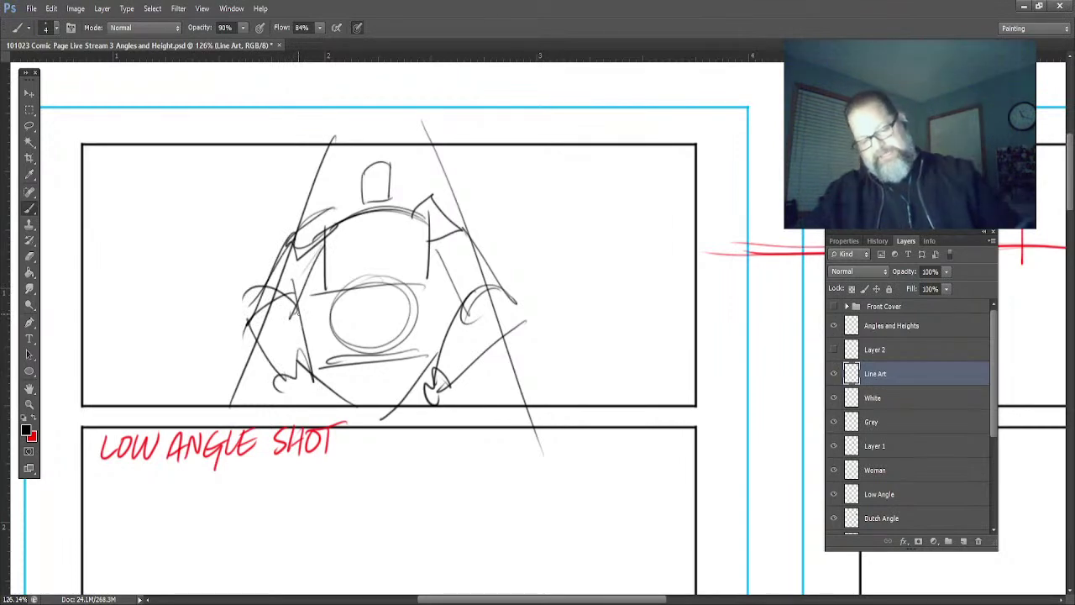
- Add the chest centerline and neckline, define the head with face guides, and strengthen the torso's sides down to the hips
{"action": "left_click_drag", "start_coordinate": [370, 205], "coordinate": [378, 292]}
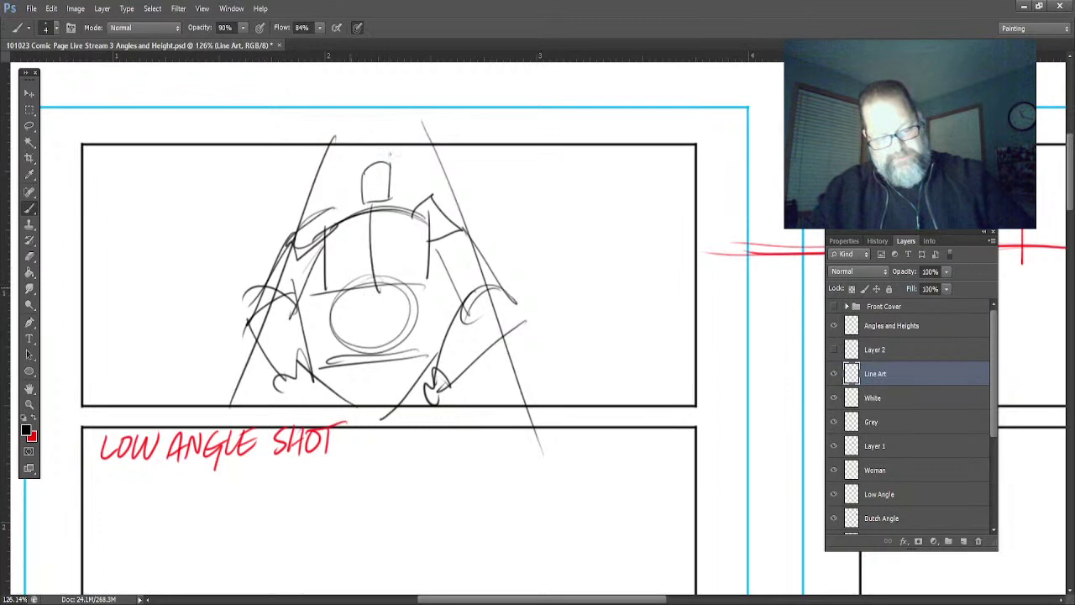
{"action": "left_click_drag", "start_coordinate": [336, 225], "coordinate": [400, 214]}
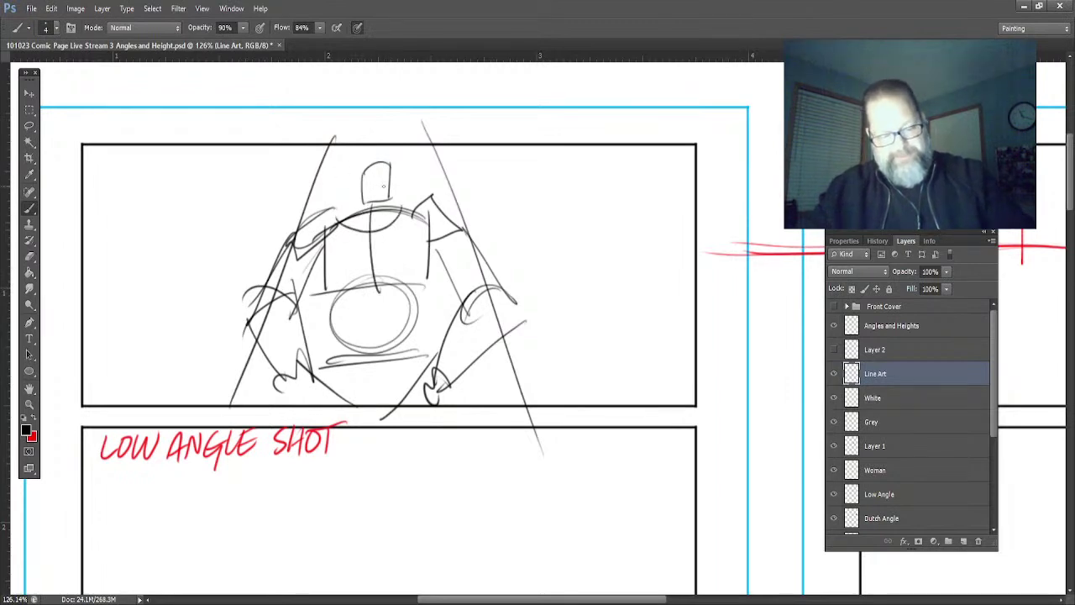
{"action": "mouse_move", "coordinate": [389, 165]}
{"action": "left_mouse_down"}
{"action": "mouse_move", "coordinate": [391, 201]}
{"action": "mouse_move", "coordinate": [394, 190]}
{"action": "mouse_move", "coordinate": [356, 191]}
{"action": "mouse_move", "coordinate": [377, 210]}
{"action": "mouse_move", "coordinate": [398, 166]}
{"action": "mouse_move", "coordinate": [392, 196]}
{"action": "mouse_move", "coordinate": [370, 151]}
{"action": "mouse_move", "coordinate": [394, 151]}
{"action": "mouse_move", "coordinate": [364, 209]}
{"action": "mouse_move", "coordinate": [395, 207]}
{"action": "left_mouse_up"}
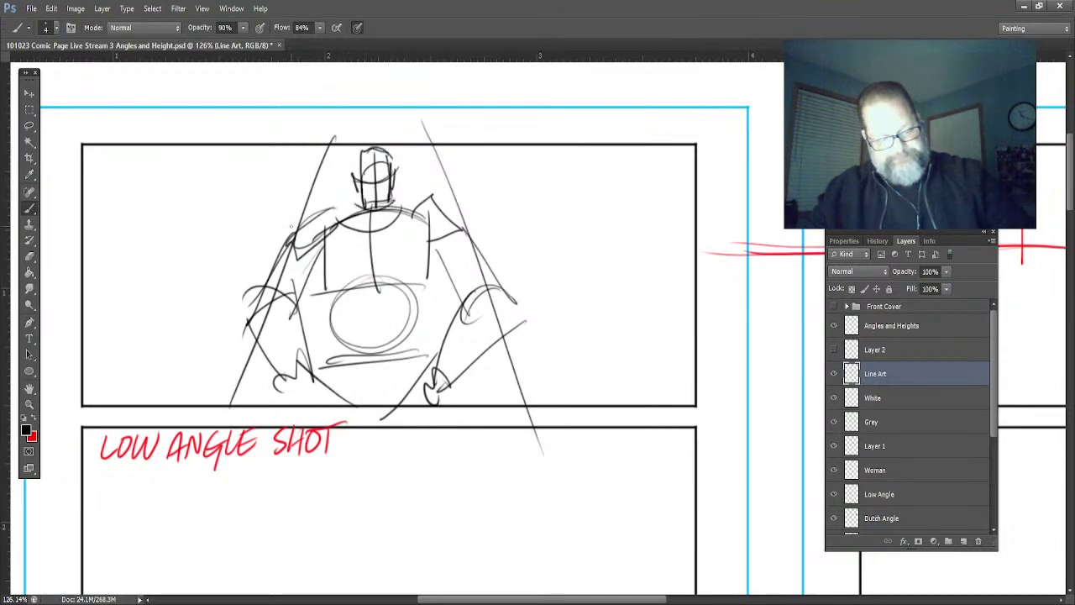
{"action": "mouse_move", "coordinate": [326, 245]}
{"action": "left_mouse_down"}
{"action": "mouse_move", "coordinate": [324, 299]}
{"action": "mouse_move", "coordinate": [309, 311]}
{"action": "left_mouse_up"}
{"action": "mouse_move", "coordinate": [311, 311]}
{"action": "left_mouse_down"}
{"action": "mouse_move", "coordinate": [328, 312]}
{"action": "mouse_move", "coordinate": [331, 366]}
{"action": "left_mouse_up"}
{"action": "mouse_move", "coordinate": [433, 243]}
{"action": "left_mouse_down"}
{"action": "mouse_move", "coordinate": [427, 356]}
{"action": "mouse_move", "coordinate": [437, 422]}
{"action": "left_mouse_up"}
{"action": "left_click_drag", "start_coordinate": [318, 358], "coordinate": [316, 403]}
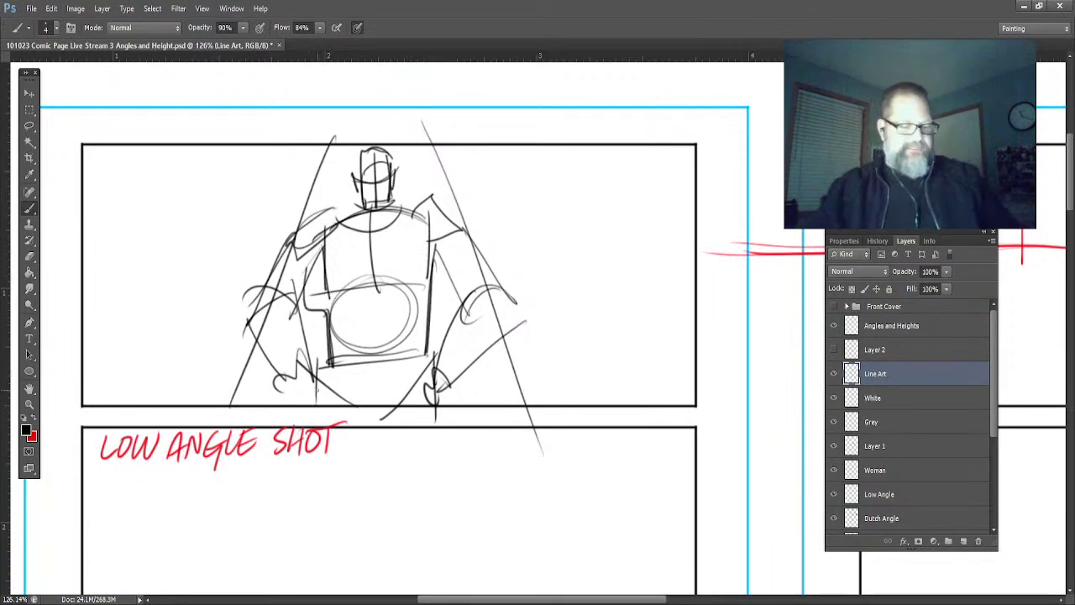
- Fill the figure's head, torso and arms with grey on the Grey layer using a size 29 brush
{"action": "left_click", "coordinate": [871, 422]}
{"action": "key", "text": "i"}
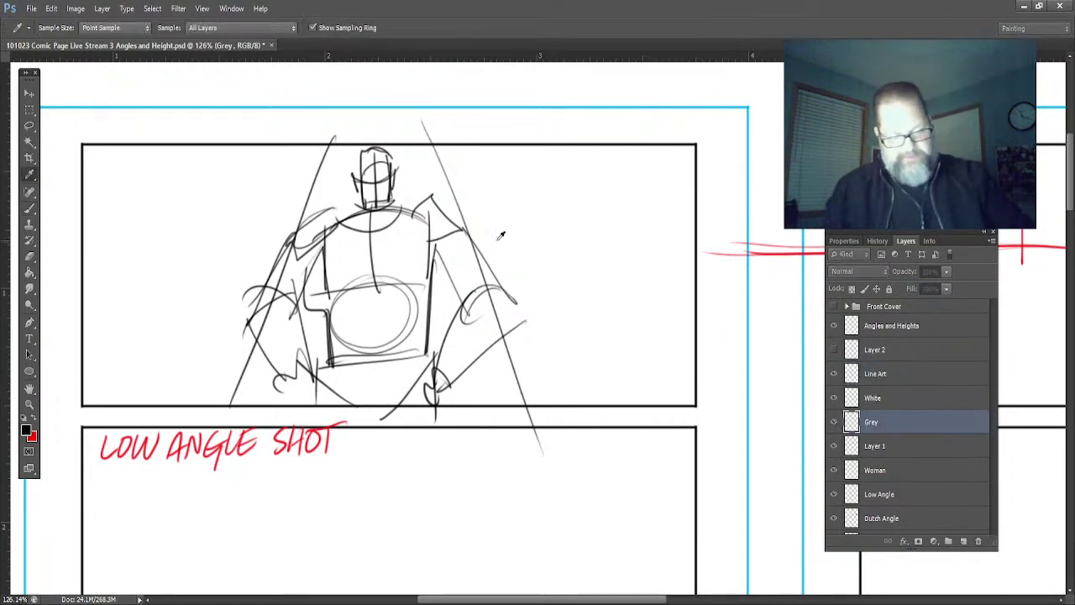
{"action": "key", "text": "b"}
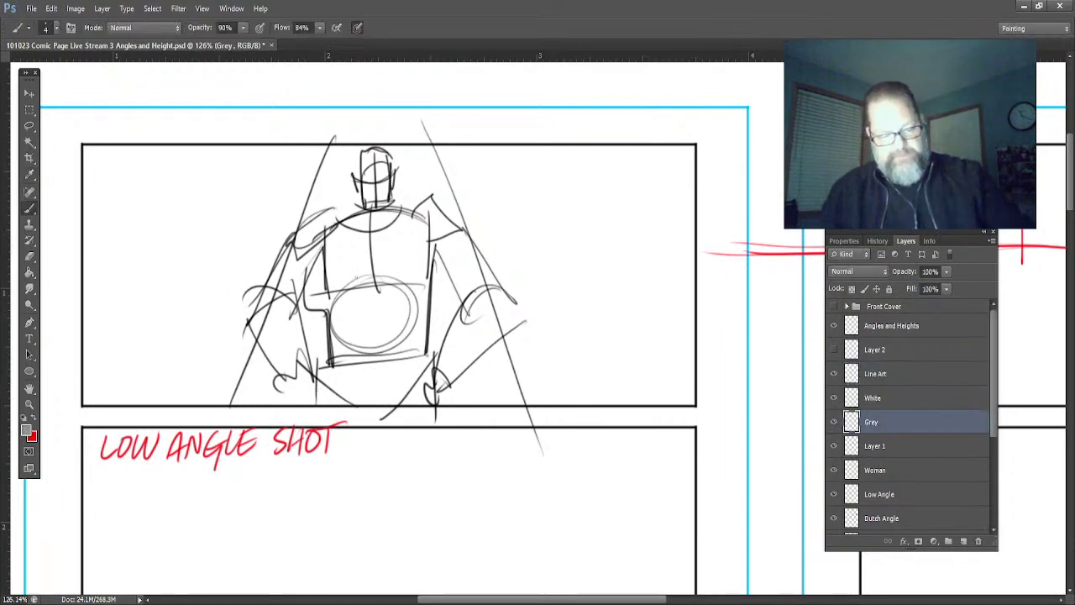
{"action": "key", "text": "bracketright"}
{"action": "key", "text": "bracketright"}
{"action": "key", "text": "bracketright"}
{"action": "key", "text": "bracketright"}
{"action": "key", "text": "bracketright"}
{"action": "mouse_move", "coordinate": [380, 257]}
{"action": "left_mouse_down"}
{"action": "mouse_move", "coordinate": [381, 304]}
{"action": "mouse_move", "coordinate": [402, 223]}
{"action": "mouse_move", "coordinate": [404, 307]}
{"action": "mouse_move", "coordinate": [421, 252]}
{"action": "mouse_move", "coordinate": [421, 267]}
{"action": "mouse_move", "coordinate": [375, 315]}
{"action": "mouse_move", "coordinate": [346, 241]}
{"action": "mouse_move", "coordinate": [322, 294]}
{"action": "mouse_move", "coordinate": [348, 215]}
{"action": "mouse_move", "coordinate": [315, 284]}
{"action": "mouse_move", "coordinate": [321, 244]}
{"action": "mouse_move", "coordinate": [276, 305]}
{"action": "mouse_move", "coordinate": [291, 349]}
{"action": "mouse_move", "coordinate": [275, 318]}
{"action": "mouse_move", "coordinate": [282, 363]}
{"action": "mouse_move", "coordinate": [289, 332]}
{"action": "mouse_move", "coordinate": [343, 314]}
{"action": "mouse_move", "coordinate": [366, 369]}
{"action": "mouse_move", "coordinate": [395, 303]}
{"action": "mouse_move", "coordinate": [413, 319]}
{"action": "mouse_move", "coordinate": [417, 382]}
{"action": "mouse_move", "coordinate": [360, 389]}
{"action": "mouse_move", "coordinate": [375, 159]}
{"action": "mouse_move", "coordinate": [374, 193]}
{"action": "mouse_move", "coordinate": [402, 200]}
{"action": "mouse_move", "coordinate": [483, 311]}
{"action": "mouse_move", "coordinate": [465, 267]}
{"action": "mouse_move", "coordinate": [456, 353]}
{"action": "mouse_move", "coordinate": [466, 310]}
{"action": "mouse_move", "coordinate": [440, 377]}
{"action": "mouse_move", "coordinate": [301, 352]}
{"action": "left_mouse_up"}
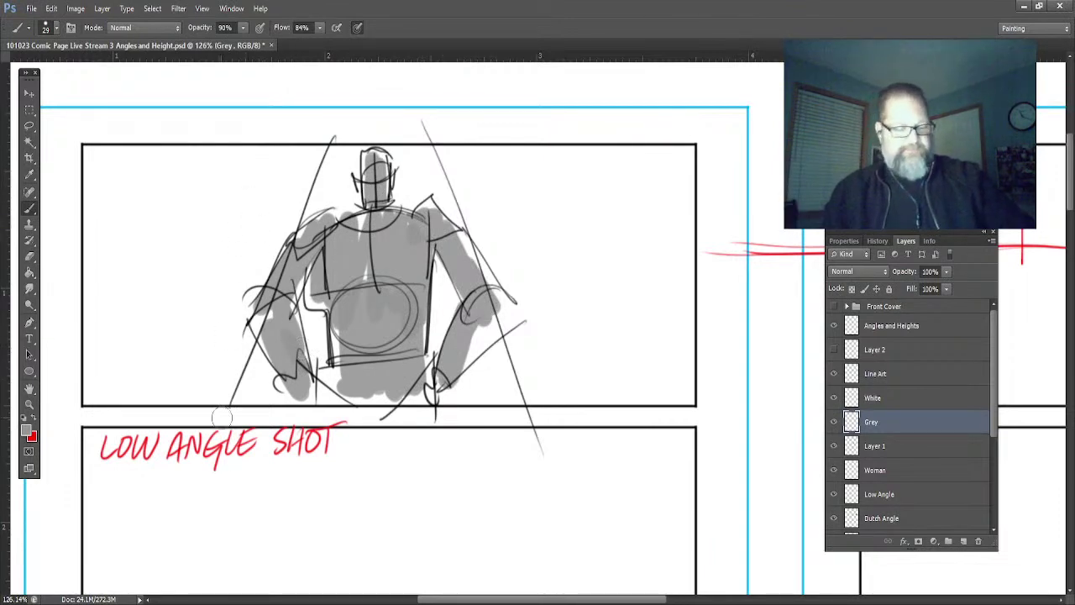
- Paint thick grey rays fanning downward and outward on both sides of the figure in the first panel
{"action": "mouse_move", "coordinate": [304, 174]}
{"action": "left_mouse_down"}
{"action": "mouse_move", "coordinate": [173, 404]}
{"action": "mouse_move", "coordinate": [87, 425]}
{"action": "left_mouse_up"}
{"action": "left_click_drag", "start_coordinate": [238, 191], "coordinate": [84, 356]}
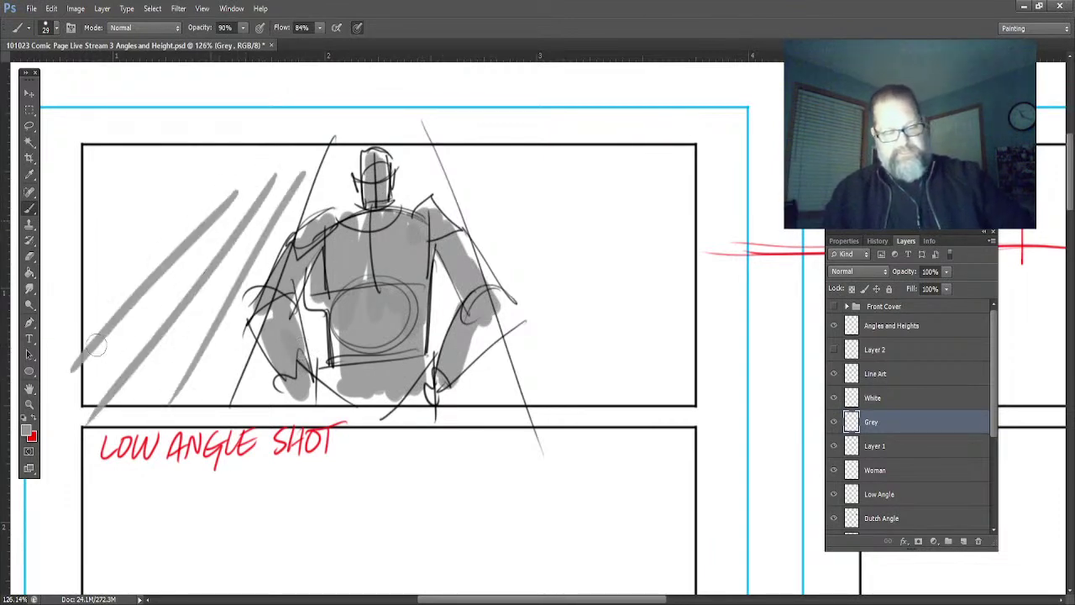
{"action": "left_click_drag", "start_coordinate": [220, 174], "coordinate": [61, 276]}
{"action": "mouse_move", "coordinate": [493, 198]}
{"action": "left_mouse_down"}
{"action": "mouse_move", "coordinate": [600, 400]}
{"action": "mouse_move", "coordinate": [651, 402]}
{"action": "left_mouse_up"}
{"action": "left_click_drag", "start_coordinate": [535, 209], "coordinate": [679, 370]}
{"action": "mouse_move", "coordinate": [539, 176]}
{"action": "left_mouse_down"}
{"action": "mouse_move", "coordinate": [677, 305]}
{"action": "mouse_move", "coordinate": [682, 259]}
{"action": "left_mouse_up"}
{"action": "left_click_drag", "start_coordinate": [562, 157], "coordinate": [687, 199]}
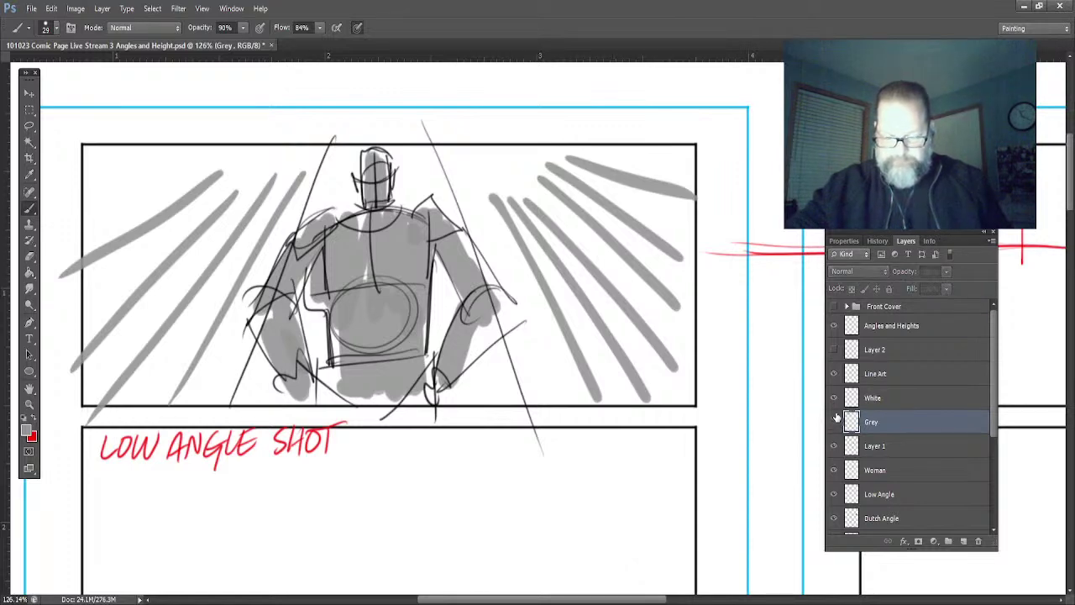
{"action": "left_click", "coordinate": [834, 422]}
{"action": "left_click", "coordinate": [834, 421]}
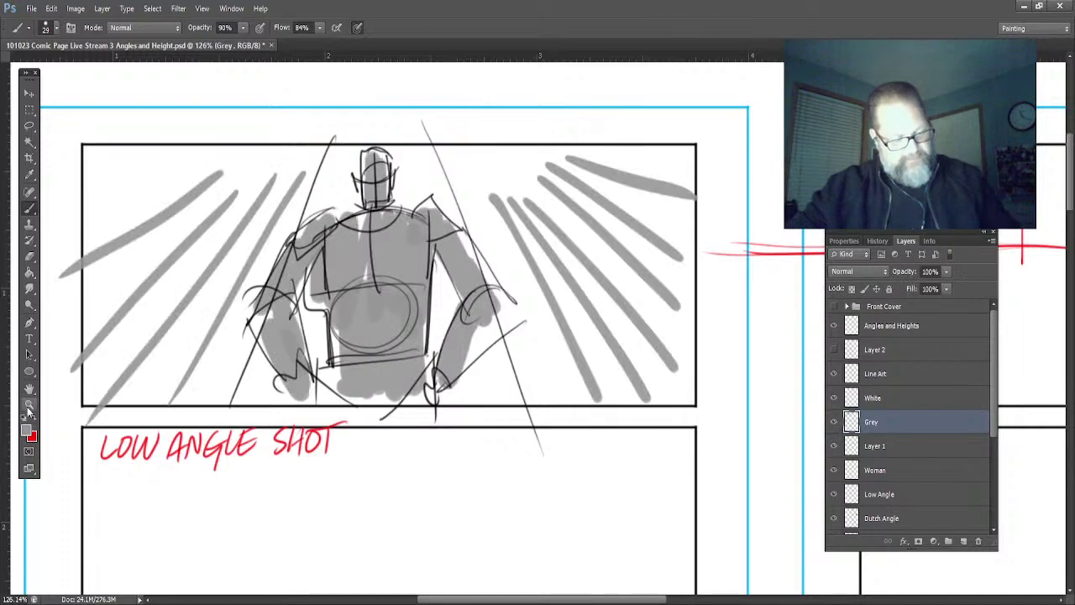
- Set up a black size 6 brush on the Line Art layer for drawing in the second panel
{"action": "left_click", "coordinate": [29, 404]}
{"action": "left_click", "coordinate": [29, 389]}
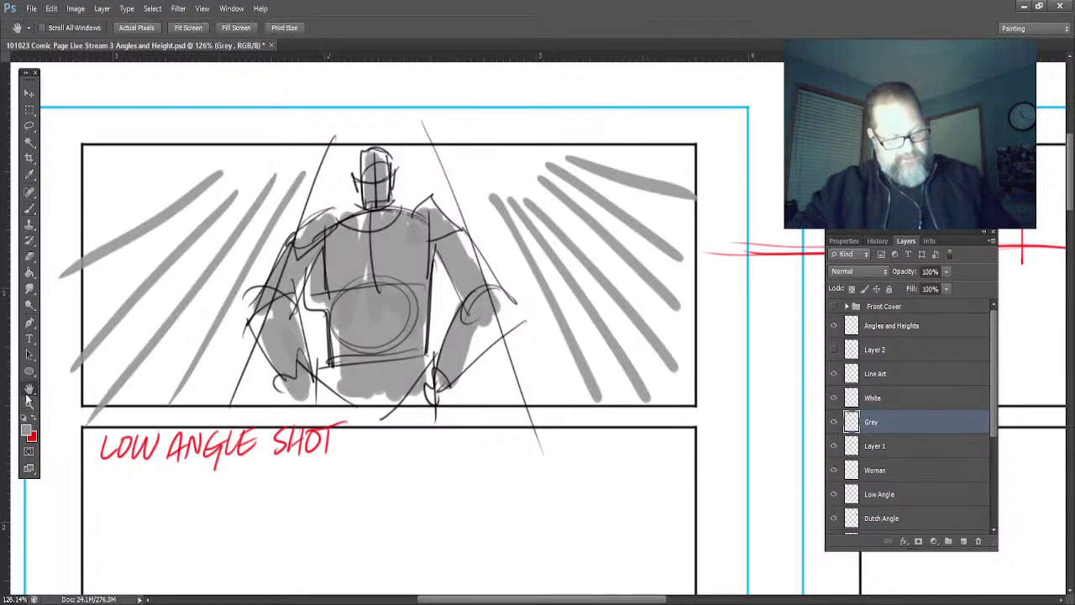
{"action": "left_click_drag", "start_coordinate": [210, 475], "coordinate": [217, 276]}
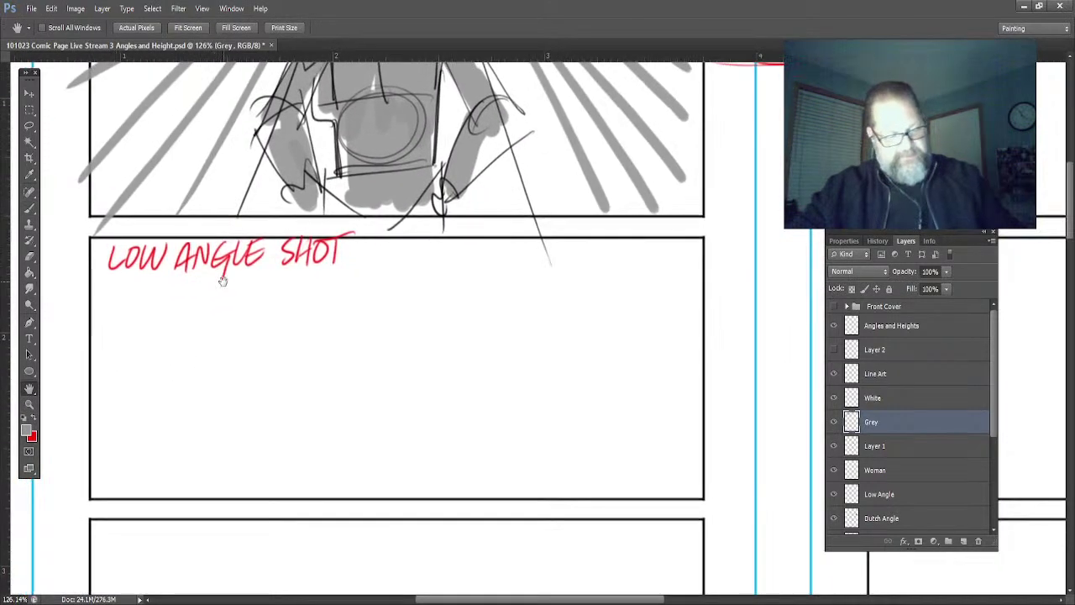
{"action": "left_click", "coordinate": [29, 209]}
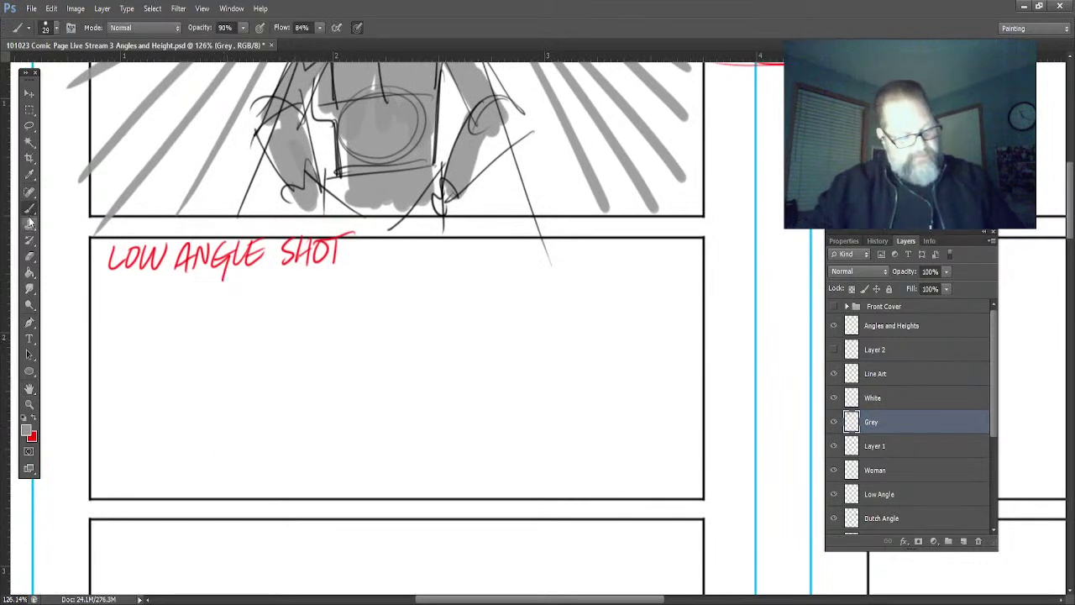
{"action": "key", "text": "i"}
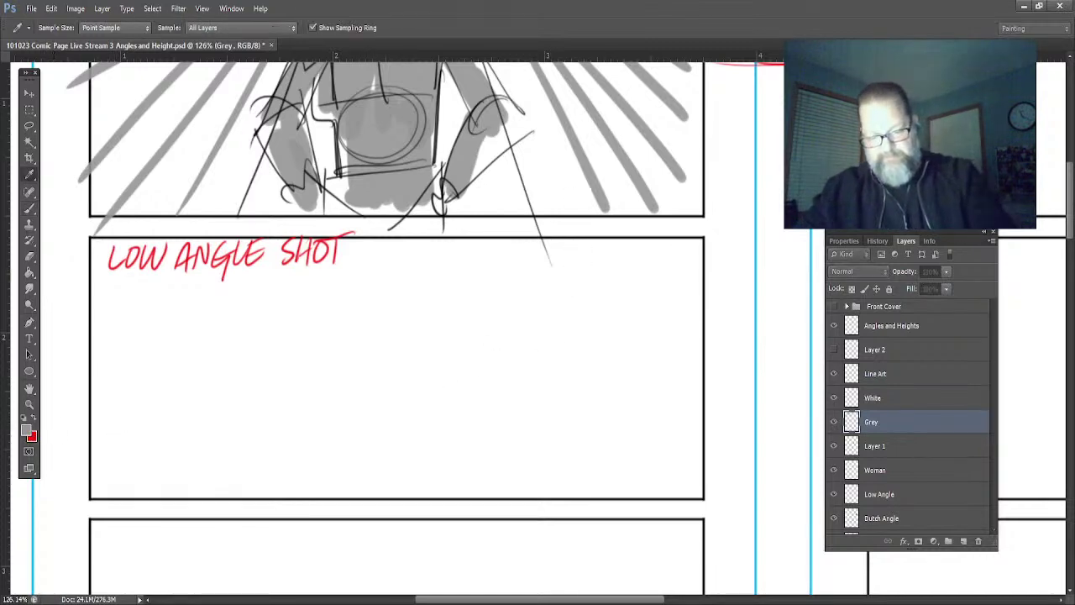
{"action": "key", "text": "b"}
{"action": "left_click", "coordinate": [804, 515], "text": "alt"}
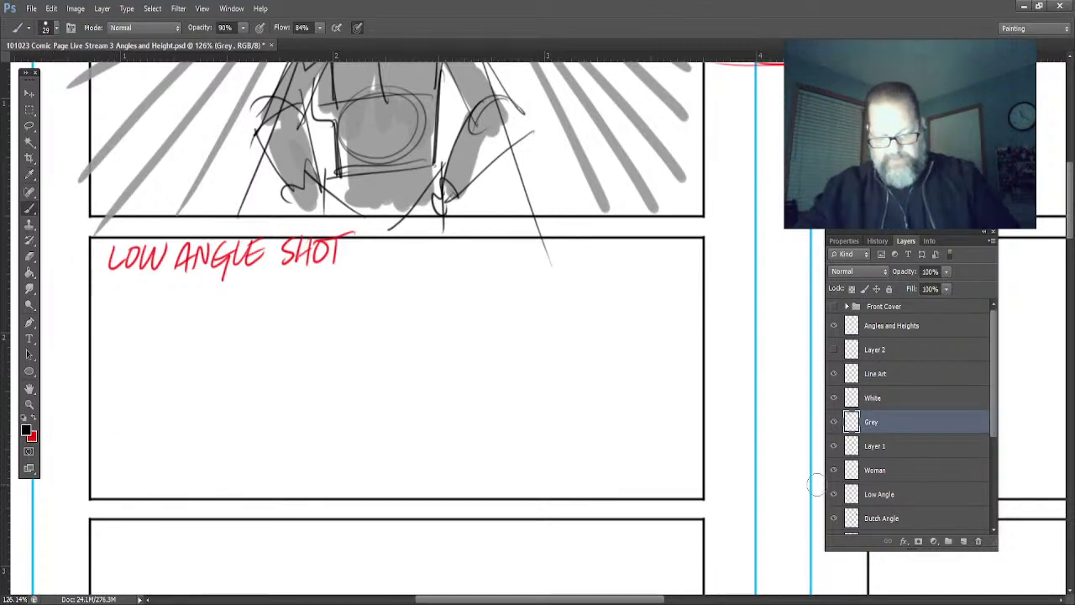
{"action": "left_click", "coordinate": [874, 378]}
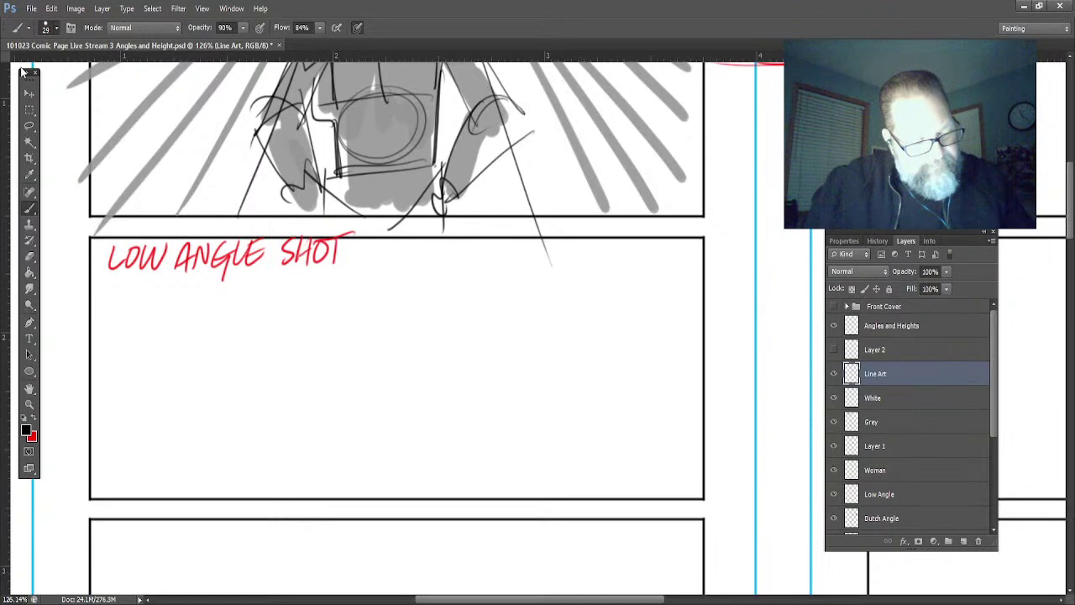
{"action": "key", "text": "bracketleft"}
{"action": "key", "text": "bracketleft"}
{"action": "key", "text": "bracketleft"}
{"action": "key", "text": "bracketleft"}
{"action": "key", "text": "bracketleft"}
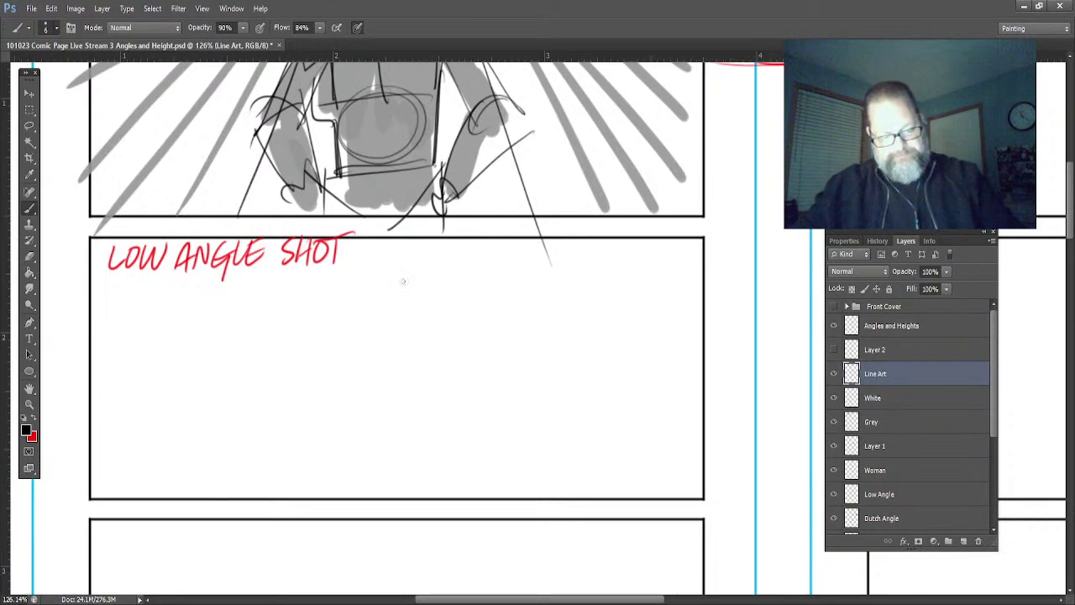
- Sketch a standing figure's narrow head, neck, shoulders, tapered torso sides and two spread legs in the second panel
{"action": "mouse_move", "coordinate": [409, 279]}
{"action": "left_mouse_down"}
{"action": "mouse_move", "coordinate": [392, 284]}
{"action": "mouse_move", "coordinate": [392, 308]}
{"action": "mouse_move", "coordinate": [407, 307]}
{"action": "left_mouse_up"}
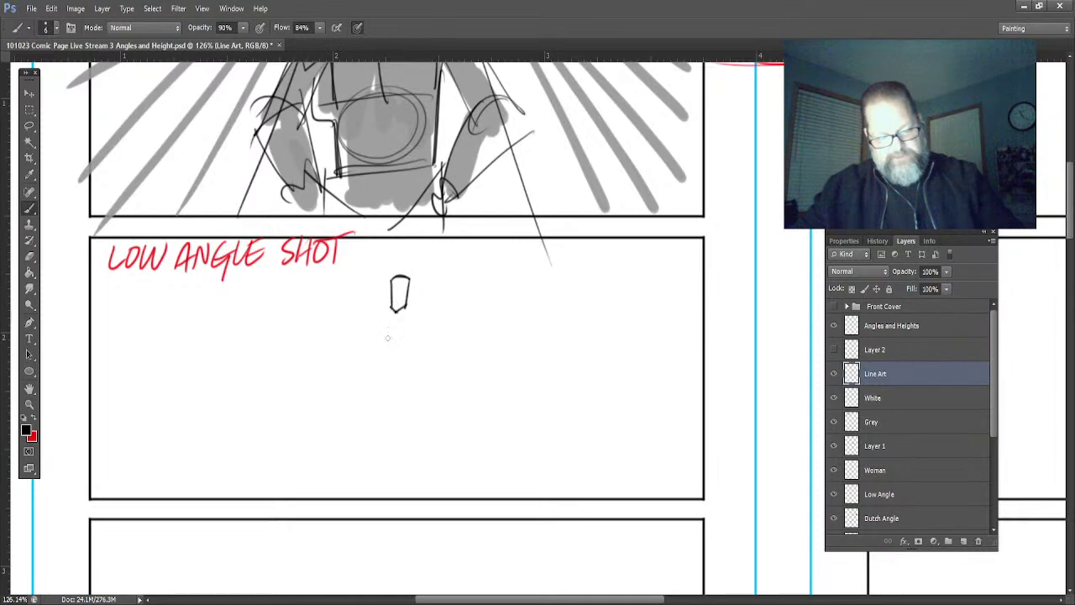
{"action": "mouse_move", "coordinate": [417, 320]}
{"action": "left_mouse_down"}
{"action": "mouse_move", "coordinate": [364, 333]}
{"action": "mouse_move", "coordinate": [413, 373]}
{"action": "mouse_move", "coordinate": [452, 482]}
{"action": "left_mouse_up"}
{"action": "left_click_drag", "start_coordinate": [425, 417], "coordinate": [457, 497]}
{"action": "left_click_drag", "start_coordinate": [385, 330], "coordinate": [360, 467]}
{"action": "left_click_drag", "start_coordinate": [381, 390], "coordinate": [361, 519]}
{"action": "left_click_drag", "start_coordinate": [372, 439], "coordinate": [360, 521]}
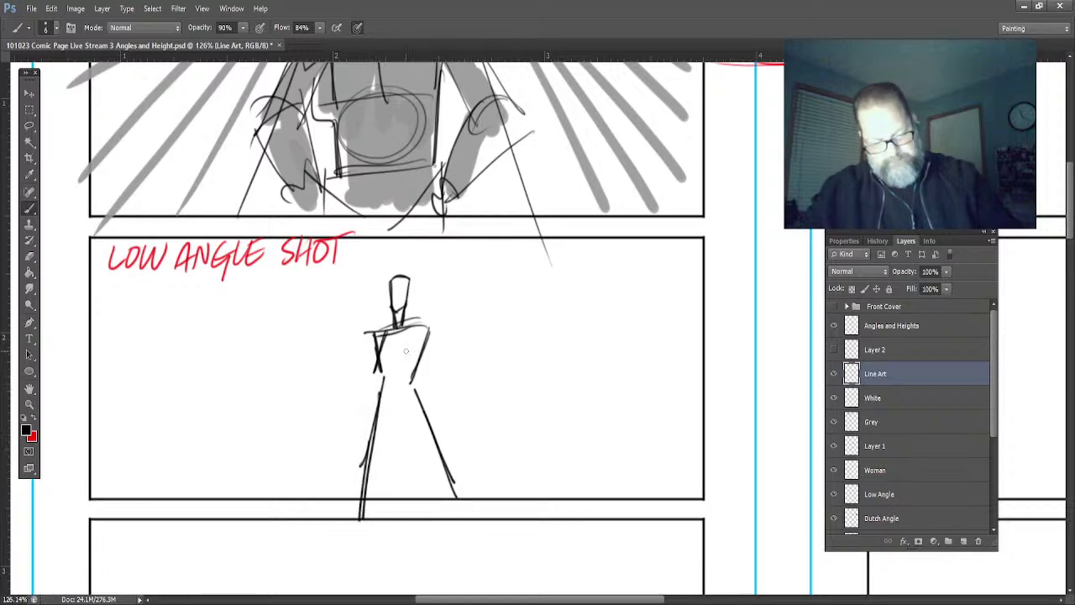
- Add the second figure's chest shapes, round abdomen, angled hips and face guides, and reinforce the leg lines
{"action": "mouse_move", "coordinate": [418, 343]}
{"action": "left_mouse_down"}
{"action": "mouse_move", "coordinate": [398, 371]}
{"action": "mouse_move", "coordinate": [411, 386]}
{"action": "left_mouse_up"}
{"action": "left_click_drag", "start_coordinate": [397, 365], "coordinate": [411, 386]}
{"action": "left_click_drag", "start_coordinate": [400, 346], "coordinate": [370, 378]}
{"action": "mouse_move", "coordinate": [369, 378]}
{"action": "left_mouse_down"}
{"action": "mouse_move", "coordinate": [398, 370]}
{"action": "mouse_move", "coordinate": [370, 386]}
{"action": "mouse_move", "coordinate": [403, 385]}
{"action": "mouse_move", "coordinate": [380, 405]}
{"action": "mouse_move", "coordinate": [435, 418]}
{"action": "mouse_move", "coordinate": [399, 464]}
{"action": "left_mouse_up"}
{"action": "mouse_move", "coordinate": [408, 423]}
{"action": "left_mouse_down"}
{"action": "mouse_move", "coordinate": [362, 453]}
{"action": "mouse_move", "coordinate": [360, 504]}
{"action": "left_mouse_up"}
{"action": "left_click_drag", "start_coordinate": [369, 431], "coordinate": [454, 496]}
{"action": "mouse_move", "coordinate": [392, 284]}
{"action": "left_mouse_down"}
{"action": "mouse_move", "coordinate": [405, 279]}
{"action": "mouse_move", "coordinate": [391, 307]}
{"action": "left_mouse_up"}
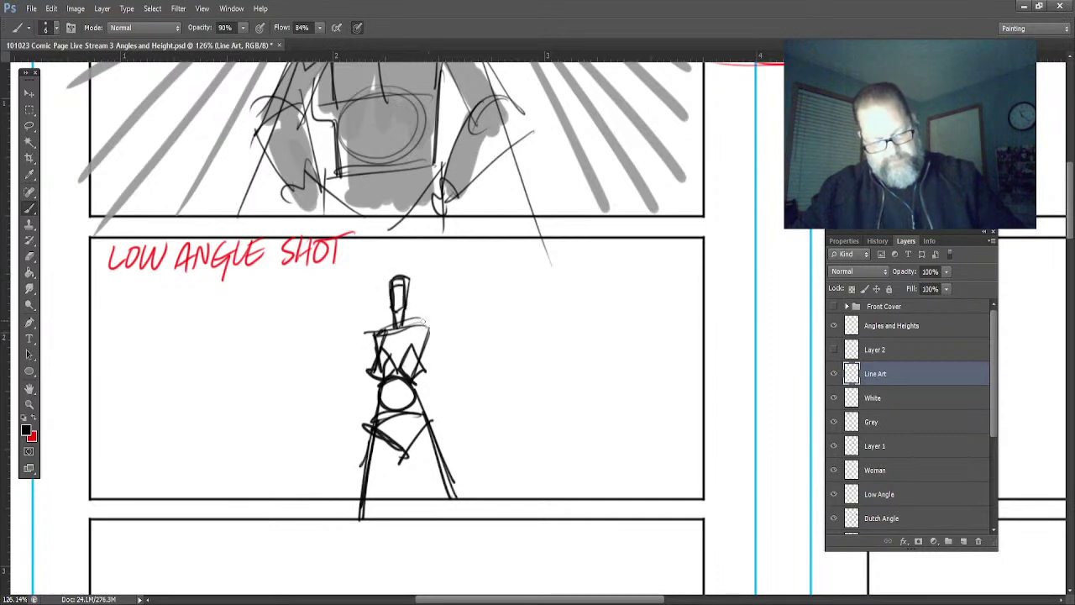
- Draw the second figure's shoulders, two outstretched arms with raised hands, and a large mass of hair around the head
{"action": "left_click_drag", "start_coordinate": [415, 322], "coordinate": [434, 339]}
{"action": "mouse_move", "coordinate": [383, 320]}
{"action": "left_mouse_down"}
{"action": "mouse_move", "coordinate": [337, 355]}
{"action": "mouse_move", "coordinate": [316, 351]}
{"action": "mouse_move", "coordinate": [282, 319]}
{"action": "left_mouse_up"}
{"action": "mouse_move", "coordinate": [312, 353]}
{"action": "left_mouse_down"}
{"action": "mouse_move", "coordinate": [244, 292]}
{"action": "mouse_move", "coordinate": [266, 301]}
{"action": "left_mouse_up"}
{"action": "mouse_move", "coordinate": [425, 336]}
{"action": "left_mouse_down"}
{"action": "mouse_move", "coordinate": [498, 323]}
{"action": "mouse_move", "coordinate": [469, 330]}
{"action": "mouse_move", "coordinate": [523, 284]}
{"action": "left_mouse_up"}
{"action": "left_click_drag", "start_coordinate": [408, 294], "coordinate": [385, 275]}
{"action": "mouse_move", "coordinate": [387, 279]}
{"action": "left_mouse_down"}
{"action": "mouse_move", "coordinate": [399, 261]}
{"action": "mouse_move", "coordinate": [370, 285]}
{"action": "mouse_move", "coordinate": [375, 318]}
{"action": "mouse_move", "coordinate": [387, 230]}
{"action": "mouse_move", "coordinate": [436, 301]}
{"action": "mouse_move", "coordinate": [422, 324]}
{"action": "left_mouse_up"}
- Reinforce the second figure's left-side leg line and add a long diagonal lower leg ending in a zigzag foot
{"action": "left_click_drag", "start_coordinate": [375, 420], "coordinate": [356, 516]}
{"action": "left_click_drag", "start_coordinate": [374, 406], "coordinate": [365, 497]}
{"action": "mouse_move", "coordinate": [425, 387]}
{"action": "left_mouse_down"}
{"action": "mouse_move", "coordinate": [420, 411]}
{"action": "mouse_move", "coordinate": [542, 509]}
{"action": "left_mouse_up"}
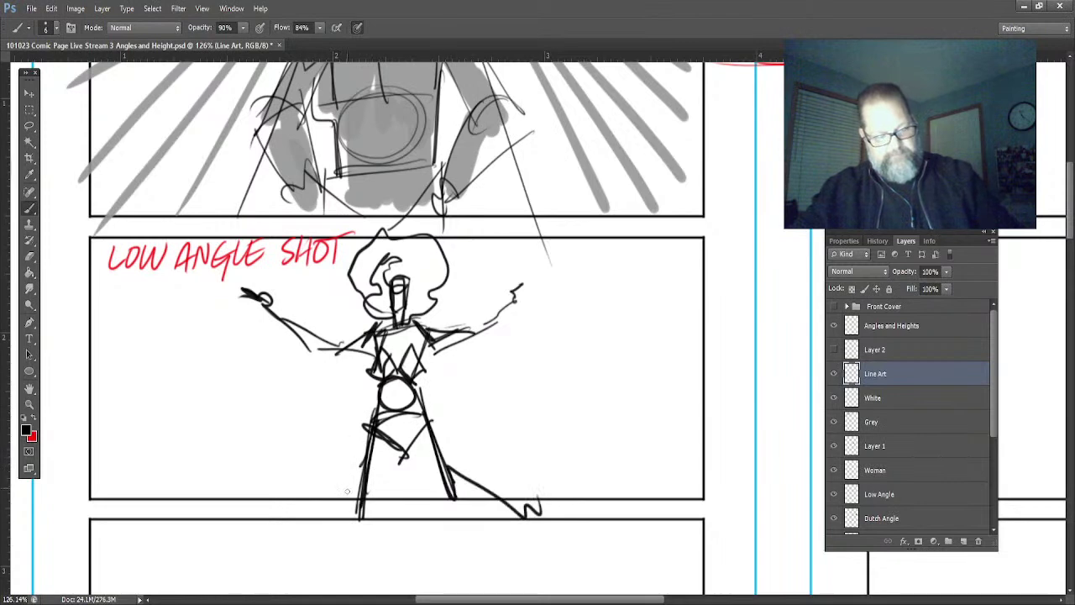
{"action": "left_click_drag", "start_coordinate": [370, 413], "coordinate": [356, 468]}
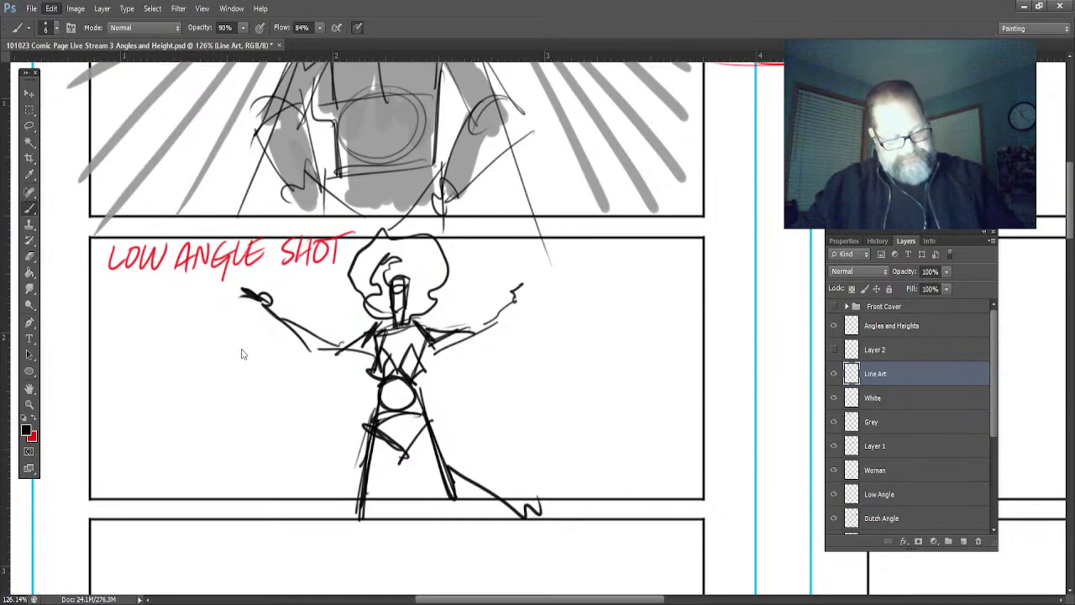
- Select the second figure's line art with the lasso, distort it to a narrower top and wider base, and shift it right within the panel
{"action": "key", "text": "ctrl+t"}
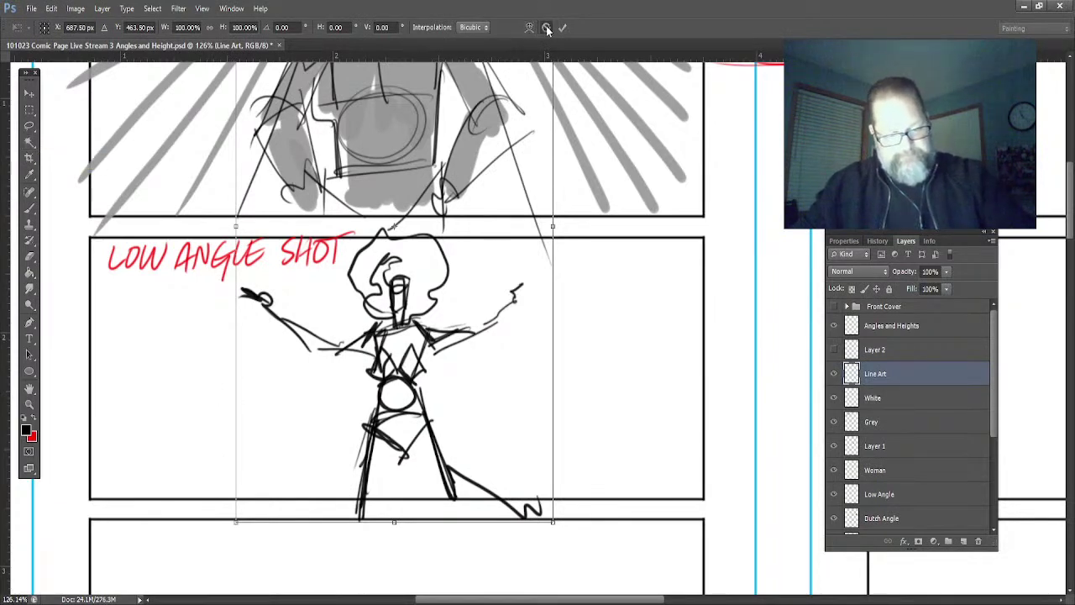
{"action": "key", "text": "Return"}
{"action": "left_click", "coordinate": [28, 126]}
{"action": "mouse_move", "coordinate": [461, 248]}
{"action": "left_mouse_down"}
{"action": "mouse_move", "coordinate": [373, 225]}
{"action": "mouse_move", "coordinate": [333, 285]}
{"action": "mouse_move", "coordinate": [214, 286]}
{"action": "mouse_move", "coordinate": [368, 567]}
{"action": "mouse_move", "coordinate": [568, 446]}
{"action": "mouse_move", "coordinate": [541, 342]}
{"action": "mouse_move", "coordinate": [439, 220]}
{"action": "left_mouse_up"}
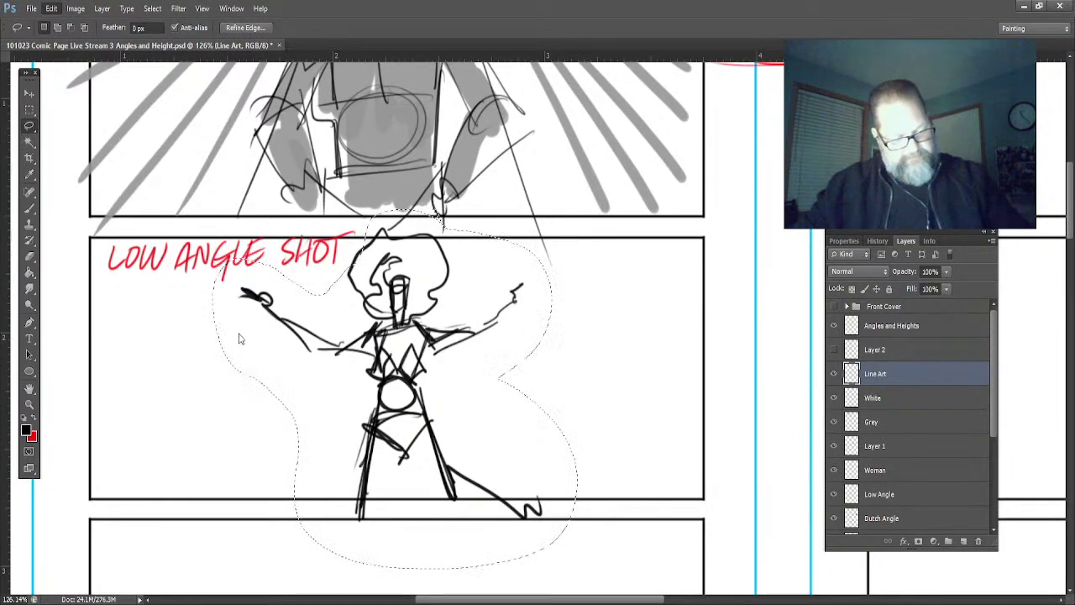
{"action": "key", "text": "ctrl+t"}
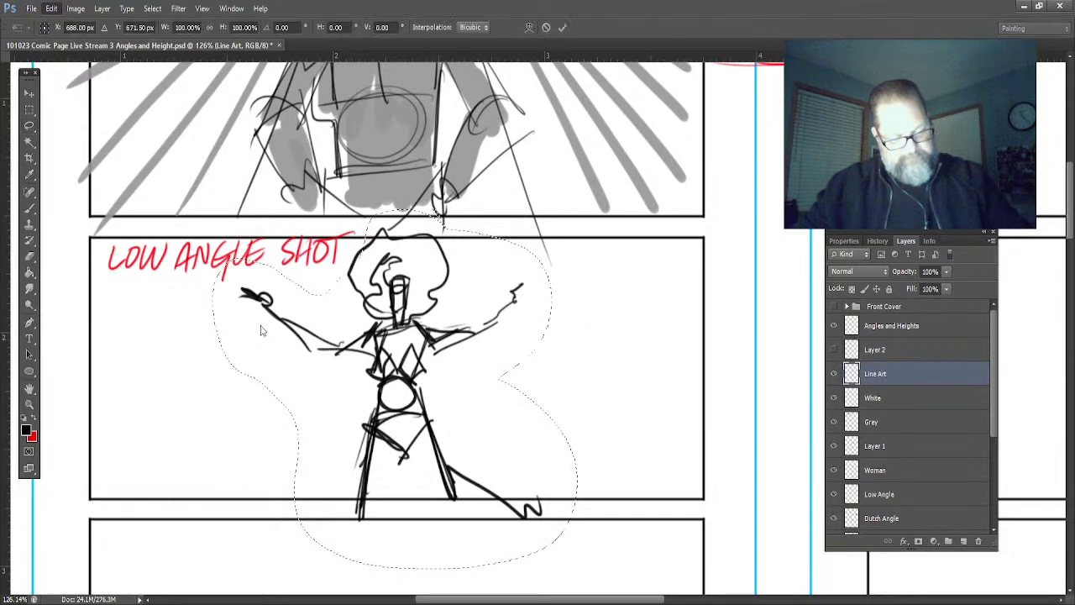
{"action": "mouse_move", "coordinate": [212, 210]}
{"action": "left_mouse_down"}
{"action": "mouse_move", "coordinate": [242, 212]}
{"action": "mouse_move", "coordinate": [269, 191]}
{"action": "left_mouse_up"}
{"action": "left_click_drag", "start_coordinate": [574, 207], "coordinate": [561, 201]}
{"action": "left_click_drag", "start_coordinate": [587, 577], "coordinate": [606, 581]}
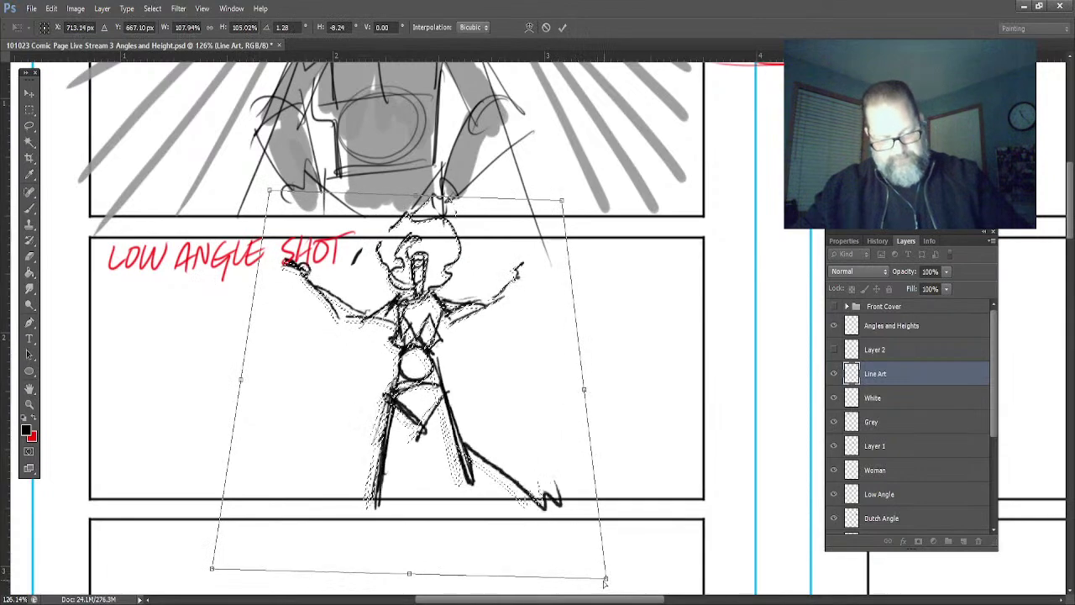
{"action": "left_click_drag", "start_coordinate": [212, 570], "coordinate": [171, 580]}
{"action": "left_click_drag", "start_coordinate": [431, 323], "coordinate": [491, 350]}
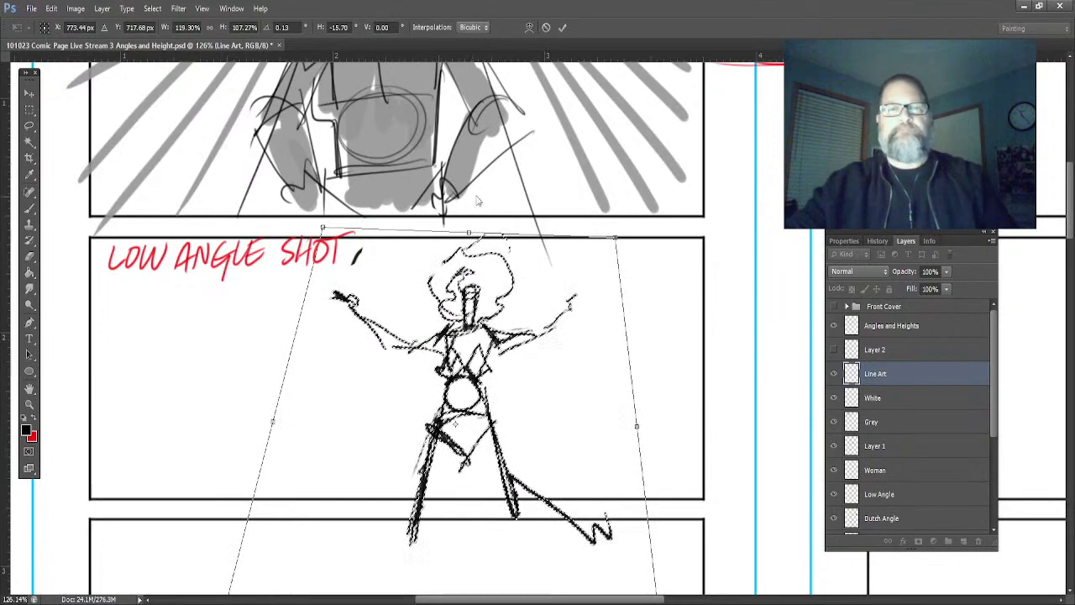
{"action": "left_click", "coordinate": [562, 28]}
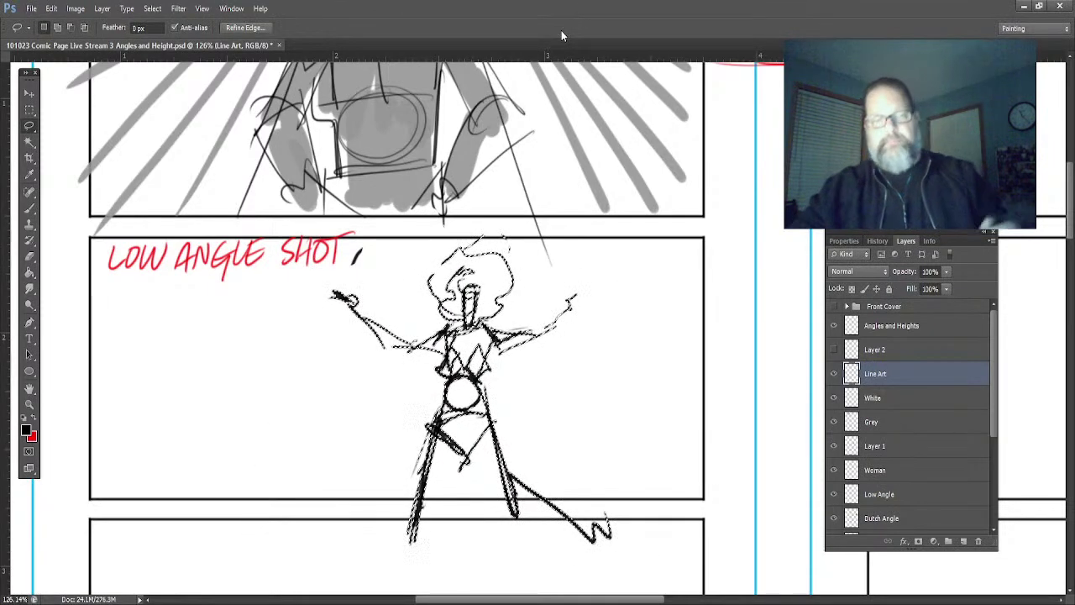
{"action": "key", "text": "ctrl+d"}
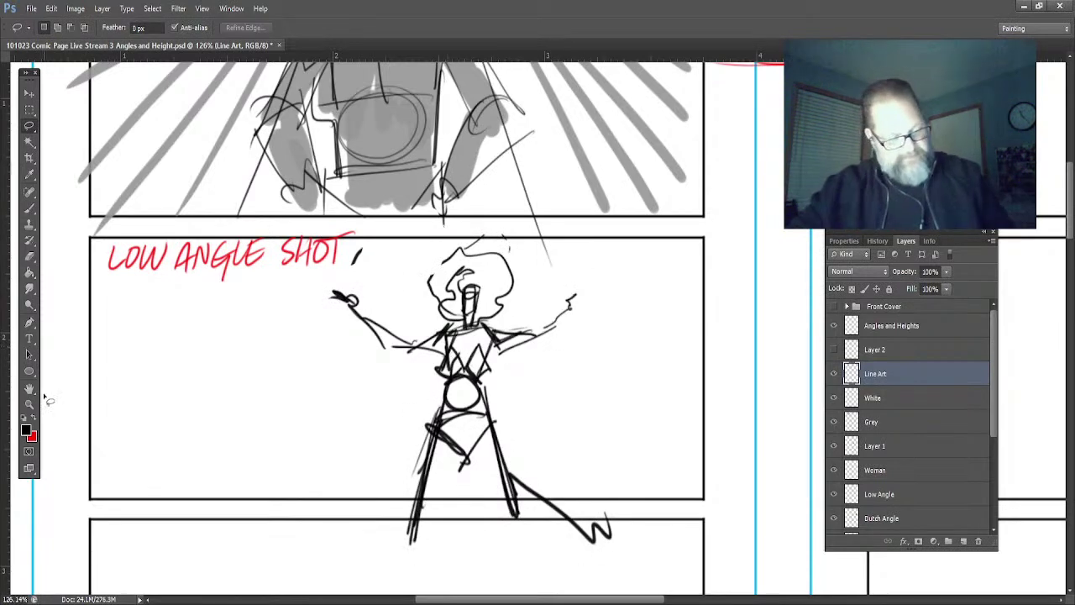
- Sample the shading grey and, on the Grey layer, paint the second figure's hair, torso and leg area plus a wavy ground band with a size 26 brush
{"action": "left_click_drag", "start_coordinate": [455, 361], "coordinate": [436, 327]}
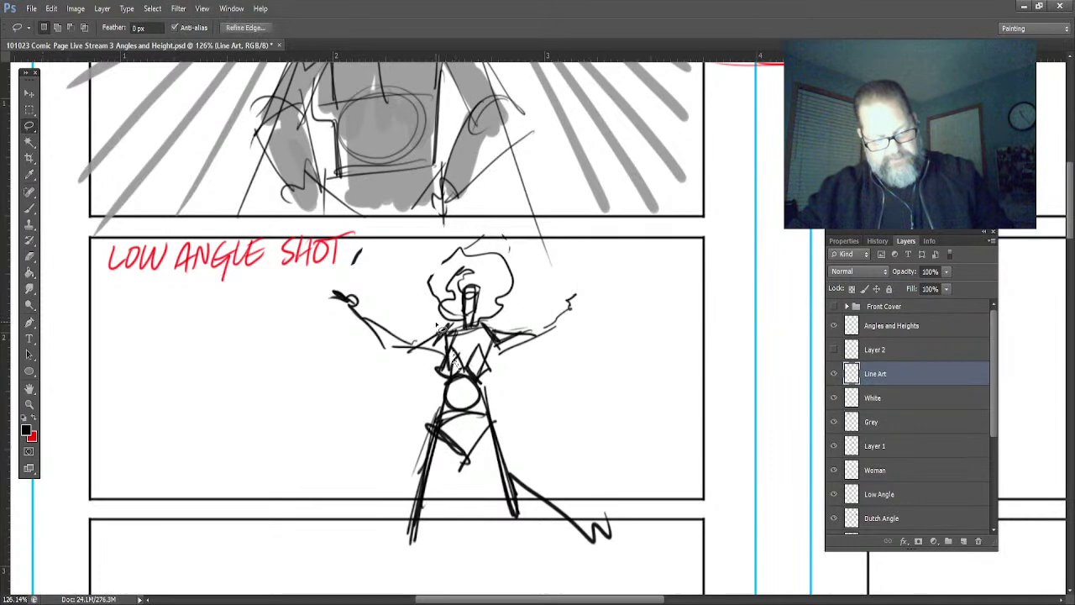
{"action": "key", "text": "ctrl+d"}
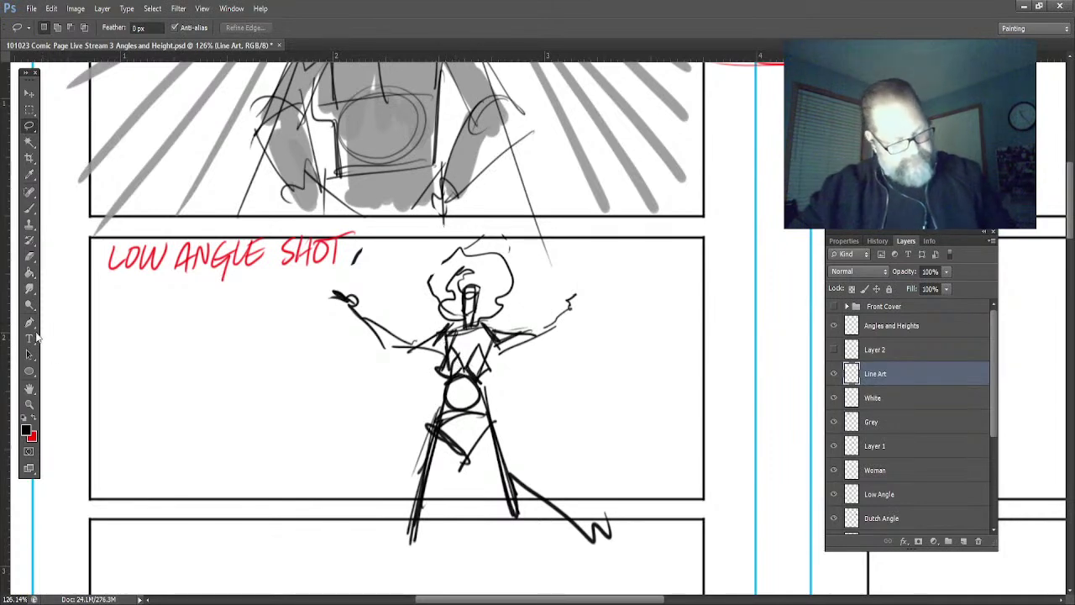
{"action": "key", "text": "i"}
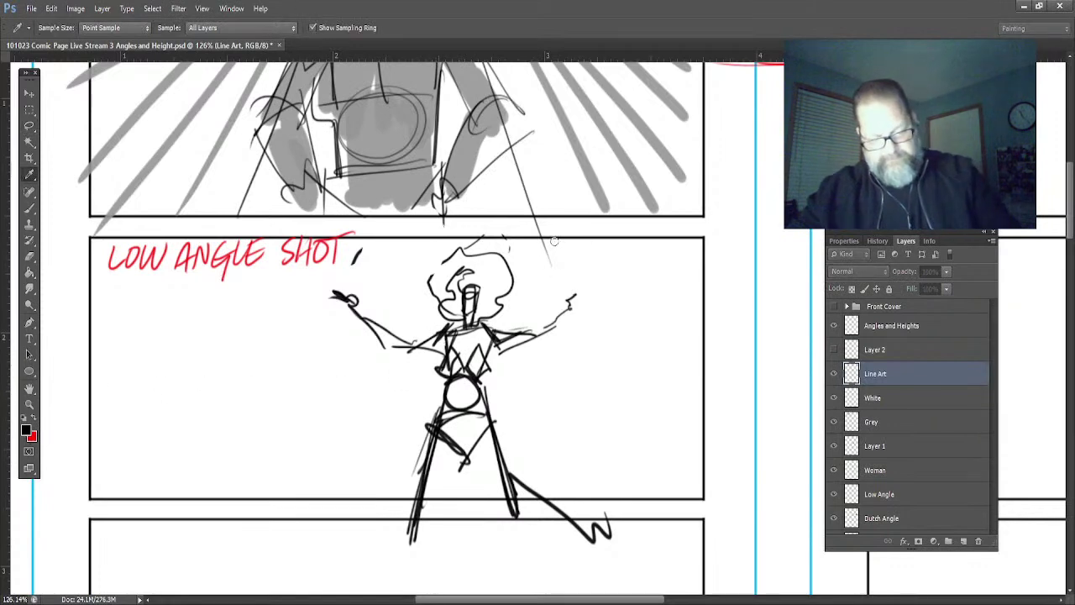
{"action": "key", "text": "l"}
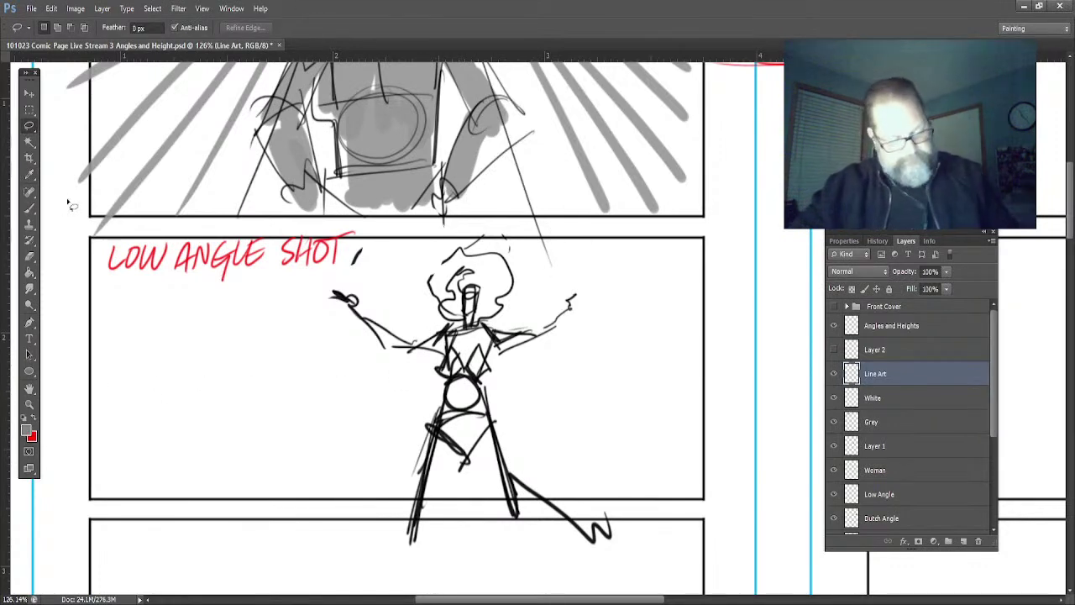
{"action": "left_click", "coordinate": [874, 422]}
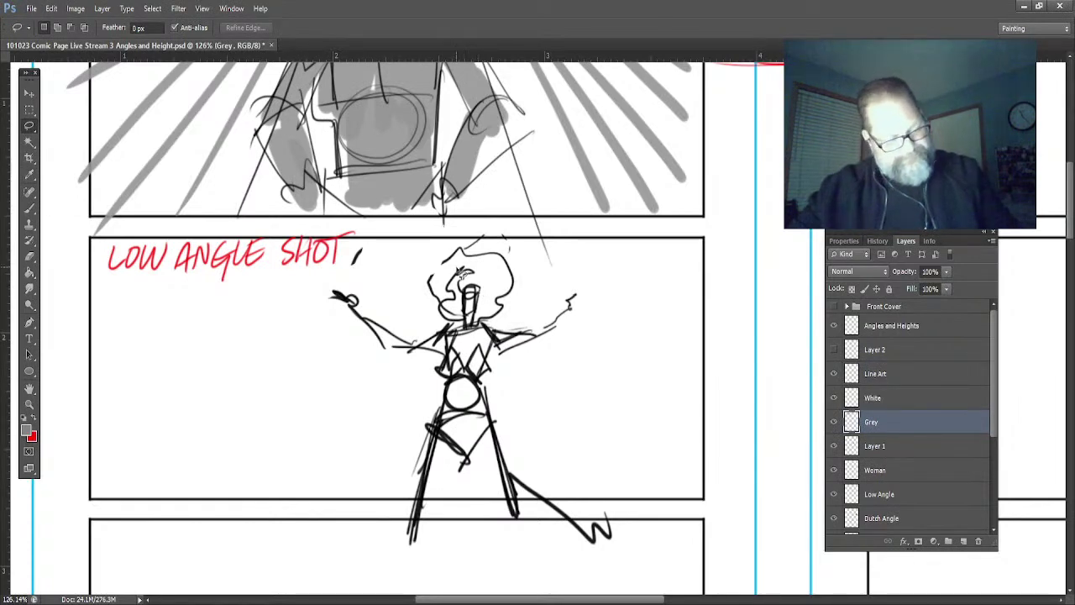
{"action": "left_click", "coordinate": [30, 210]}
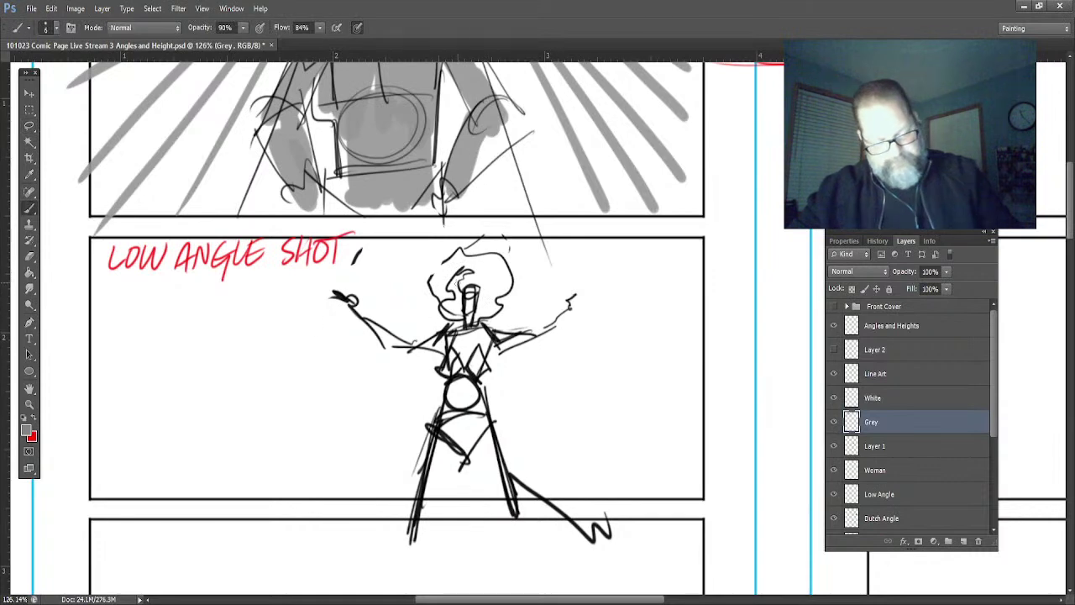
{"action": "left_click_drag", "start_coordinate": [445, 294], "coordinate": [458, 307]}
{"action": "key", "text": "bracketright"}
{"action": "key", "text": "bracketright"}
{"action": "key", "text": "bracketright"}
{"action": "key", "text": "bracketright"}
{"action": "mouse_move", "coordinate": [450, 268]}
{"action": "left_mouse_down"}
{"action": "mouse_move", "coordinate": [449, 307]}
{"action": "mouse_move", "coordinate": [444, 280]}
{"action": "mouse_move", "coordinate": [464, 276]}
{"action": "mouse_move", "coordinate": [479, 305]}
{"action": "mouse_move", "coordinate": [484, 289]}
{"action": "mouse_move", "coordinate": [465, 284]}
{"action": "mouse_move", "coordinate": [508, 265]}
{"action": "left_mouse_up"}
{"action": "mouse_move", "coordinate": [475, 356]}
{"action": "left_mouse_down"}
{"action": "mouse_move", "coordinate": [456, 395]}
{"action": "mouse_move", "coordinate": [486, 399]}
{"action": "mouse_move", "coordinate": [439, 447]}
{"action": "mouse_move", "coordinate": [437, 464]}
{"action": "mouse_move", "coordinate": [472, 444]}
{"action": "mouse_move", "coordinate": [486, 467]}
{"action": "mouse_move", "coordinate": [498, 445]}
{"action": "mouse_move", "coordinate": [519, 497]}
{"action": "mouse_move", "coordinate": [556, 524]}
{"action": "mouse_move", "coordinate": [502, 500]}
{"action": "mouse_move", "coordinate": [479, 470]}
{"action": "mouse_move", "coordinate": [584, 476]}
{"action": "mouse_move", "coordinate": [598, 413]}
{"action": "mouse_move", "coordinate": [569, 498]}
{"action": "mouse_move", "coordinate": [625, 494]}
{"action": "mouse_move", "coordinate": [641, 479]}
{"action": "mouse_move", "coordinate": [491, 507]}
{"action": "mouse_move", "coordinate": [363, 512]}
{"action": "mouse_move", "coordinate": [383, 506]}
{"action": "mouse_move", "coordinate": [310, 495]}
{"action": "mouse_move", "coordinate": [361, 482]}
{"action": "mouse_move", "coordinate": [344, 507]}
{"action": "mouse_move", "coordinate": [239, 508]}
{"action": "mouse_move", "coordinate": [195, 478]}
{"action": "mouse_move", "coordinate": [163, 499]}
{"action": "mouse_move", "coordinate": [94, 485]}
{"action": "left_mouse_up"}
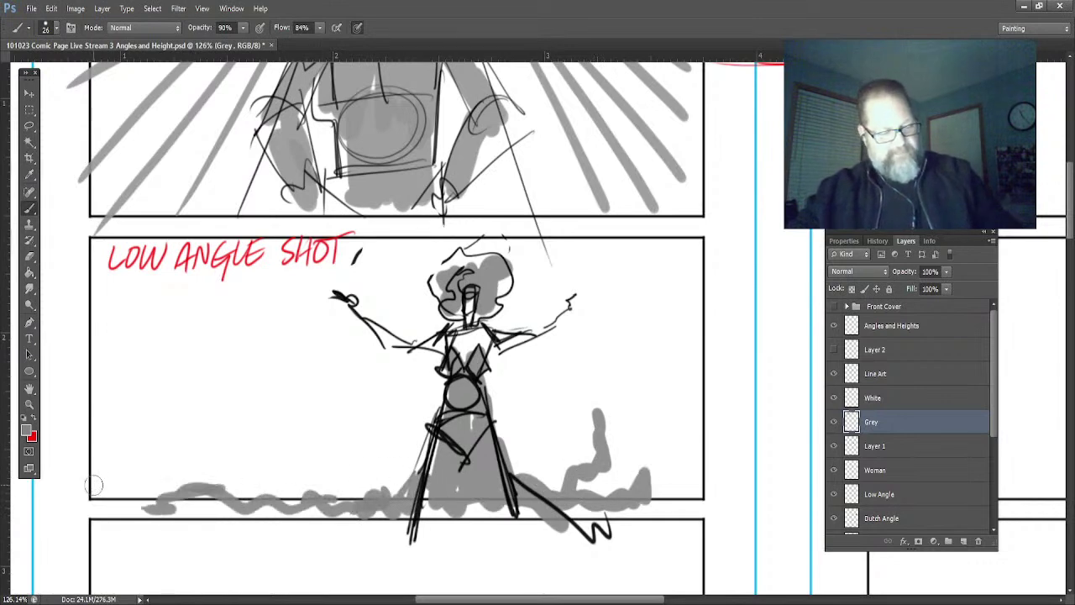
- Draw a red horizon line across the second panel at the figure's hips on the Angles and Heights layer with a size 10 brush
{"action": "left_click", "coordinate": [29, 99]}
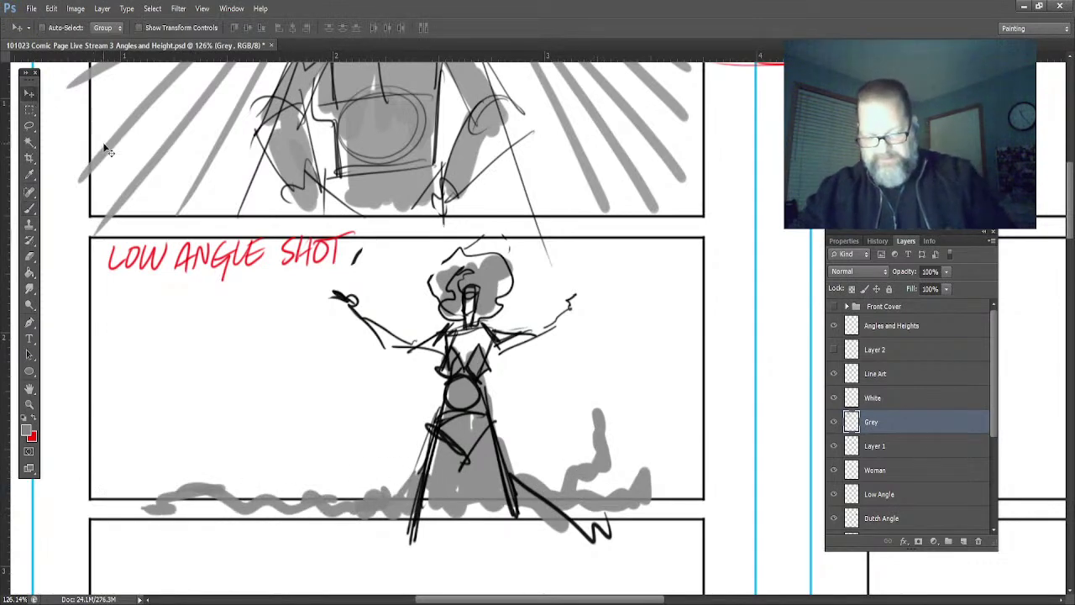
{"action": "left_click", "coordinate": [29, 125]}
{"action": "left_click_drag", "start_coordinate": [532, 270], "coordinate": [533, 260]}
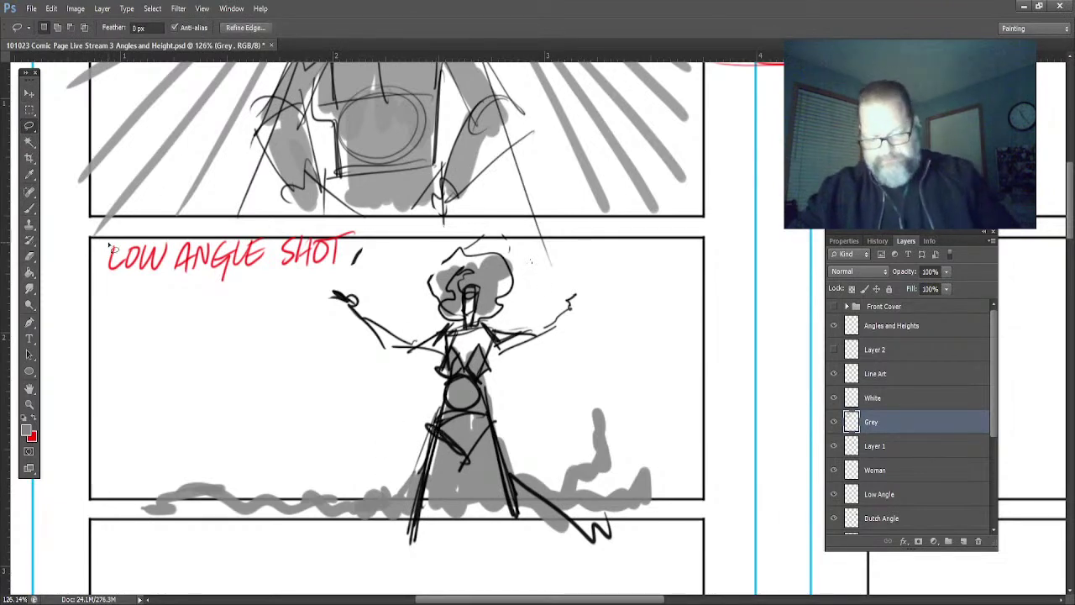
{"action": "left_click", "coordinate": [872, 357]}
{"action": "left_click", "coordinate": [890, 326]}
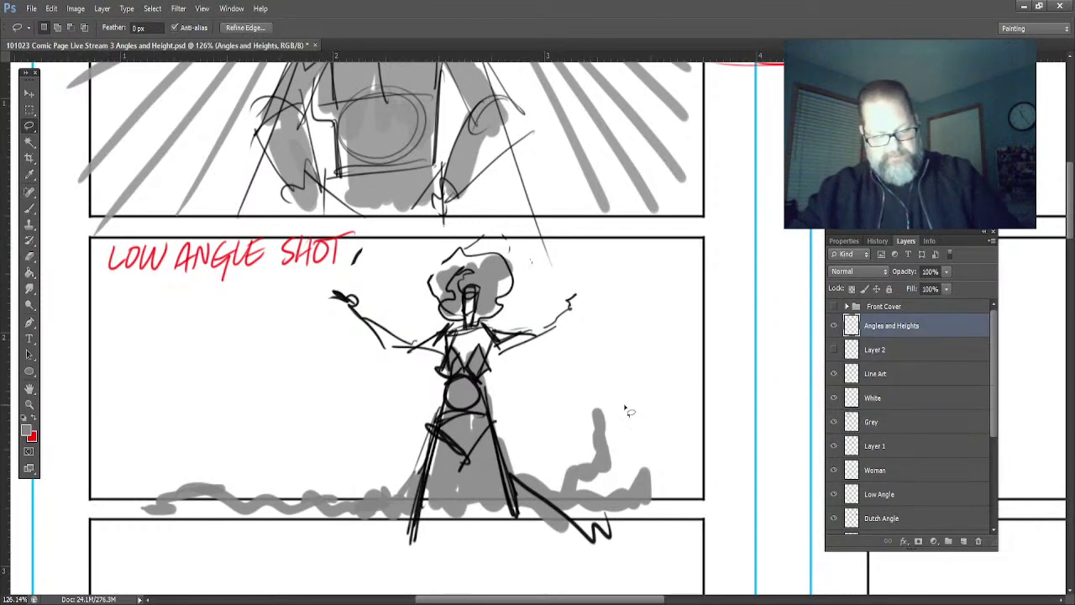
{"action": "left_click", "coordinate": [28, 209]}
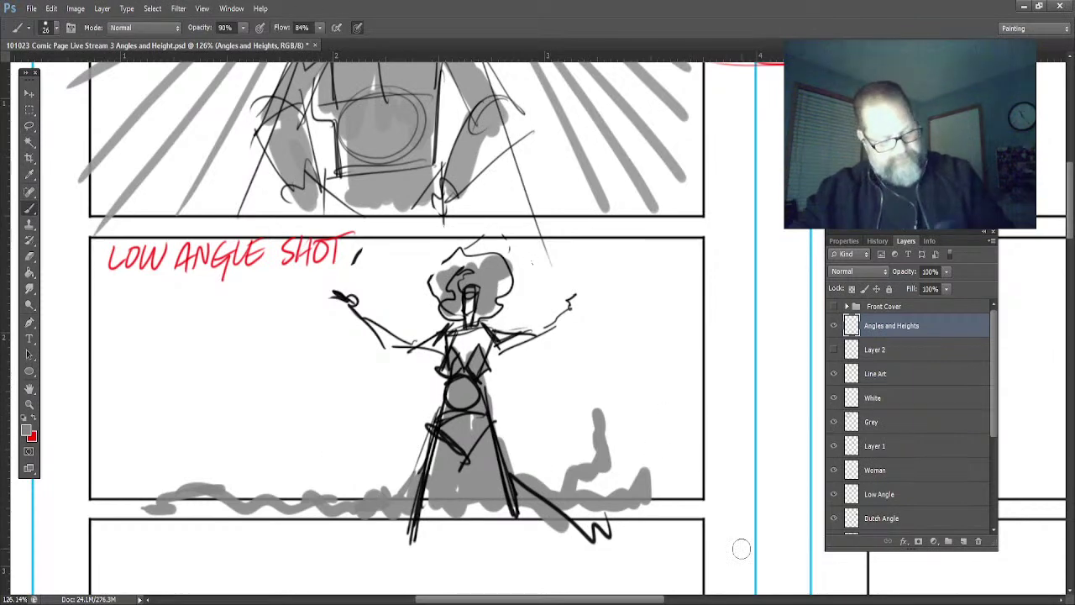
{"action": "key", "text": "x"}
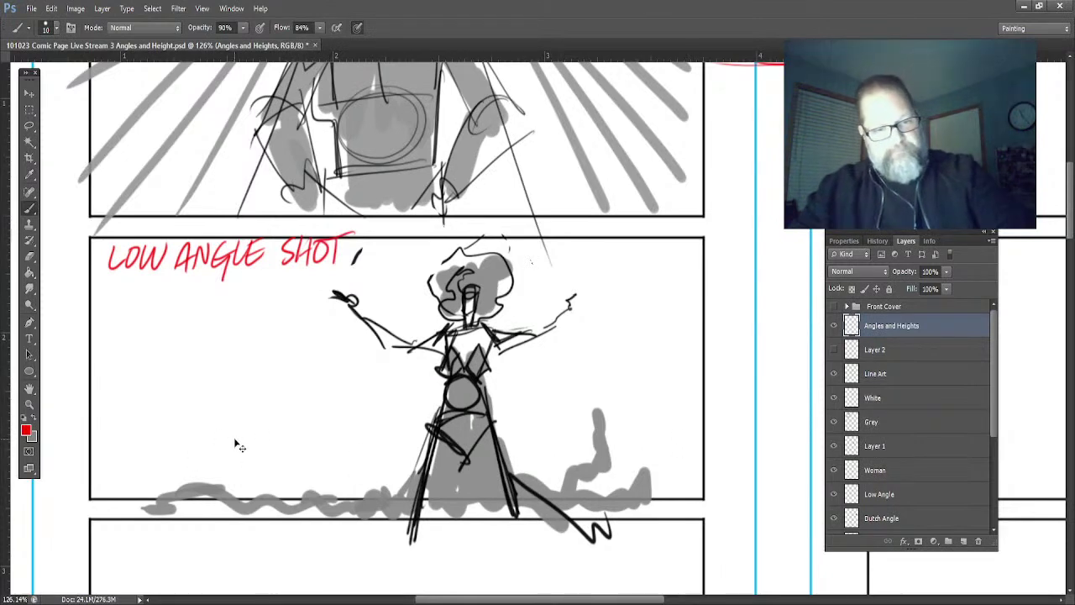
{"action": "left_click_drag", "start_coordinate": [667, 441], "coordinate": [121, 455]}
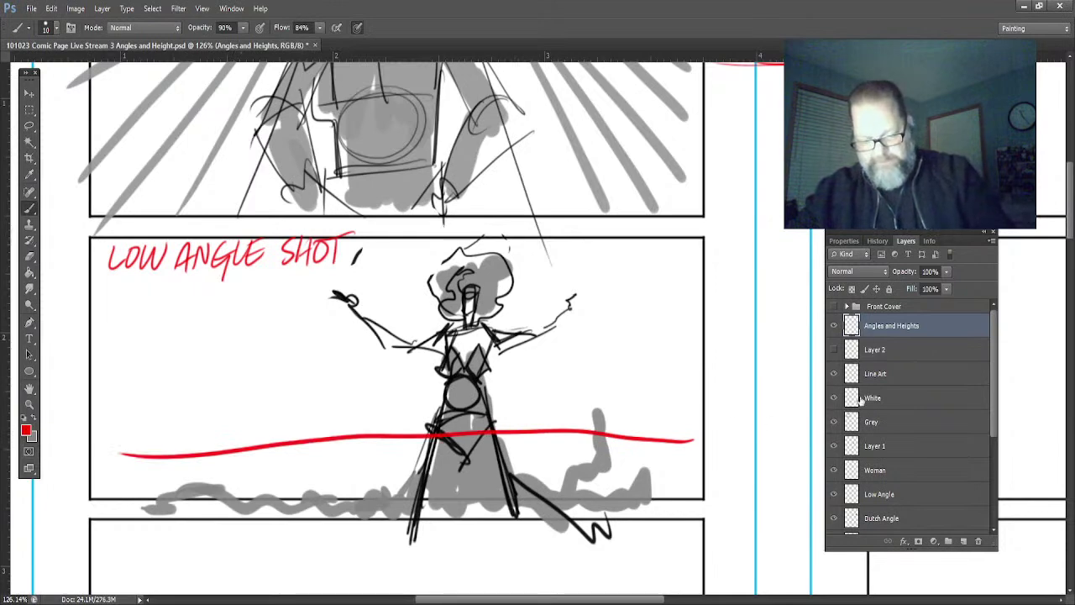
- Move the Line Art, White and Grey layers up and right together so the red horizon line crosses the second figure's legs
{"action": "left_click", "coordinate": [29, 126]}
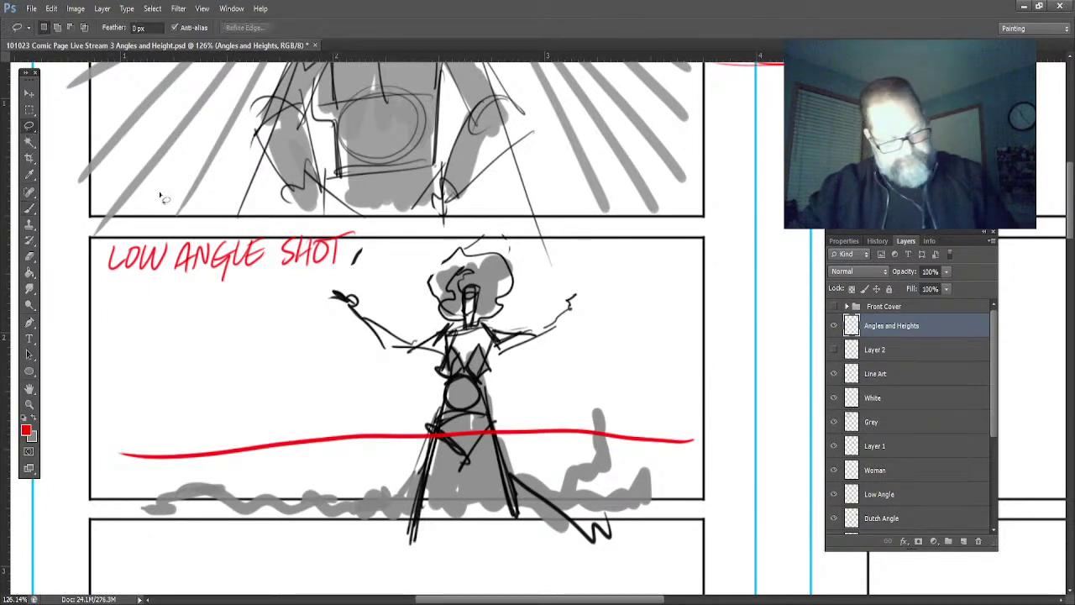
{"action": "mouse_move", "coordinate": [591, 314]}
{"action": "left_mouse_down"}
{"action": "mouse_move", "coordinate": [581, 285]}
{"action": "mouse_move", "coordinate": [517, 243]}
{"action": "mouse_move", "coordinate": [466, 235]}
{"action": "mouse_move", "coordinate": [421, 284]}
{"action": "mouse_move", "coordinate": [320, 296]}
{"action": "mouse_move", "coordinate": [377, 383]}
{"action": "mouse_move", "coordinate": [419, 418]}
{"action": "mouse_move", "coordinate": [403, 563]}
{"action": "mouse_move", "coordinate": [593, 557]}
{"action": "mouse_move", "coordinate": [619, 516]}
{"action": "mouse_move", "coordinate": [518, 445]}
{"action": "mouse_move", "coordinate": [519, 375]}
{"action": "mouse_move", "coordinate": [592, 308]}
{"action": "left_mouse_up"}
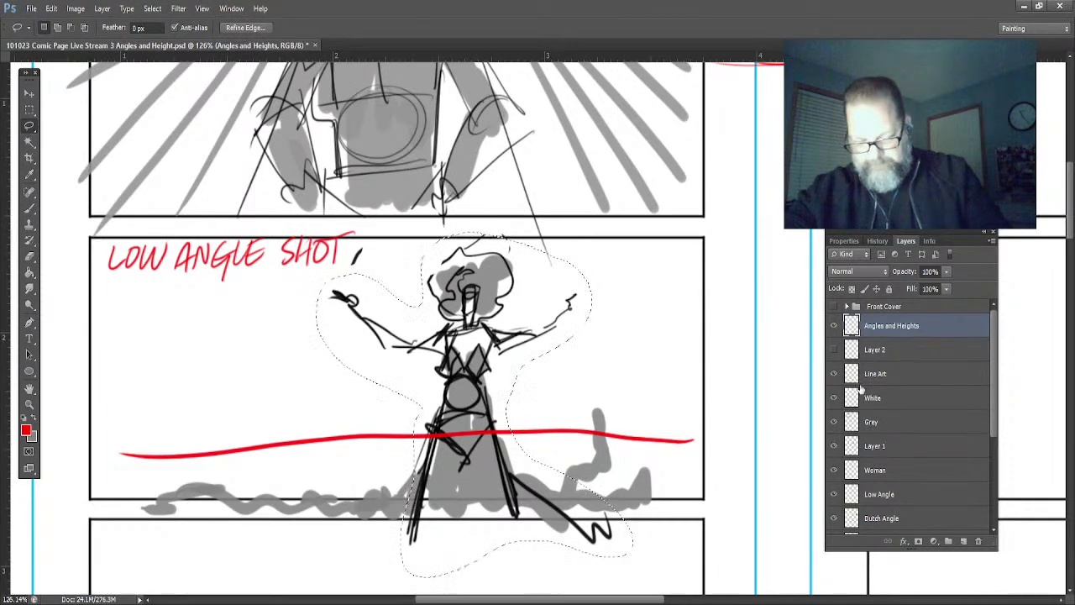
{"action": "left_click", "coordinate": [874, 380]}
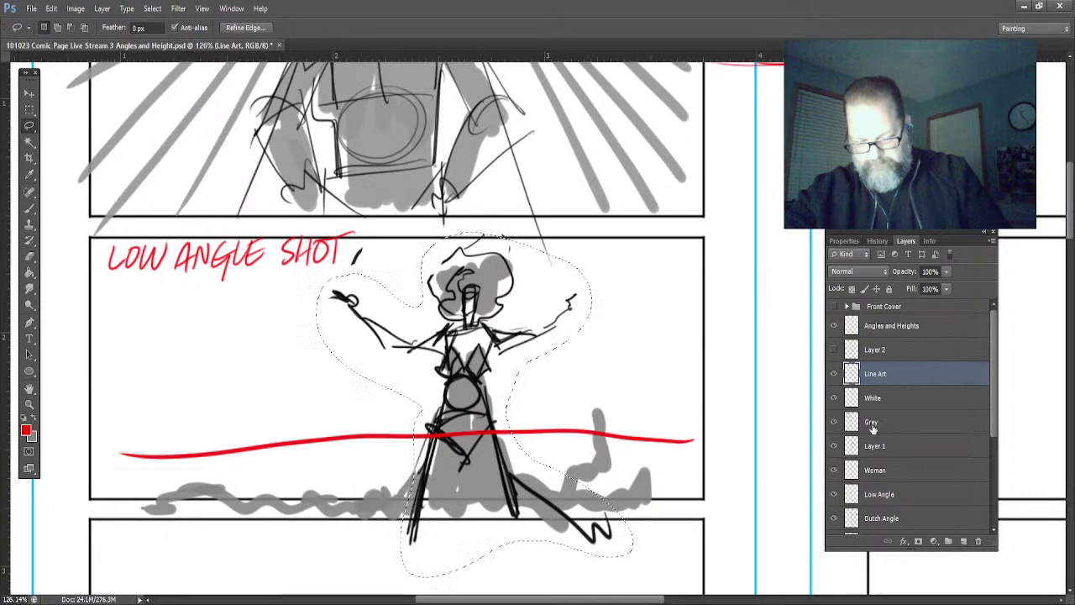
{"action": "left_click", "coordinate": [873, 426], "text": "shift"}
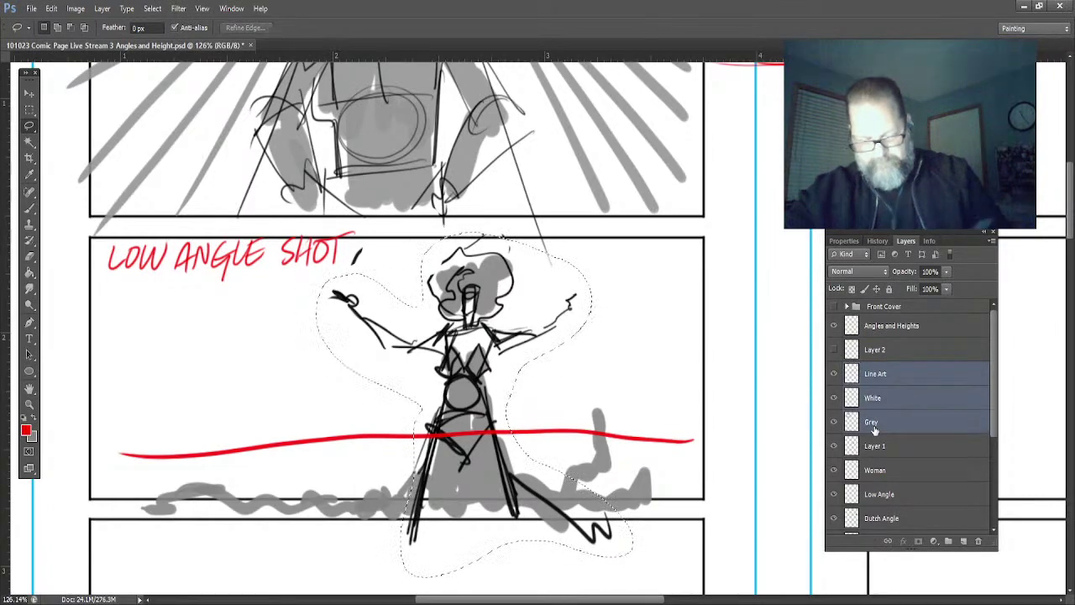
{"action": "key", "text": "v"}
{"action": "left_click_drag", "start_coordinate": [439, 468], "coordinate": [476, 420]}
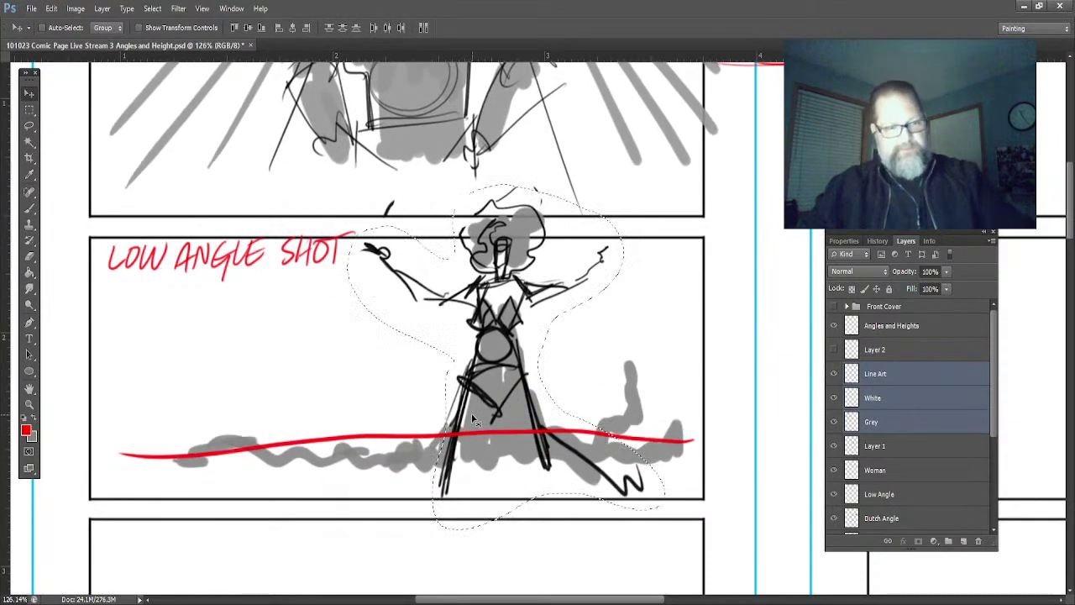
{"action": "key", "text": "ctrl+d"}
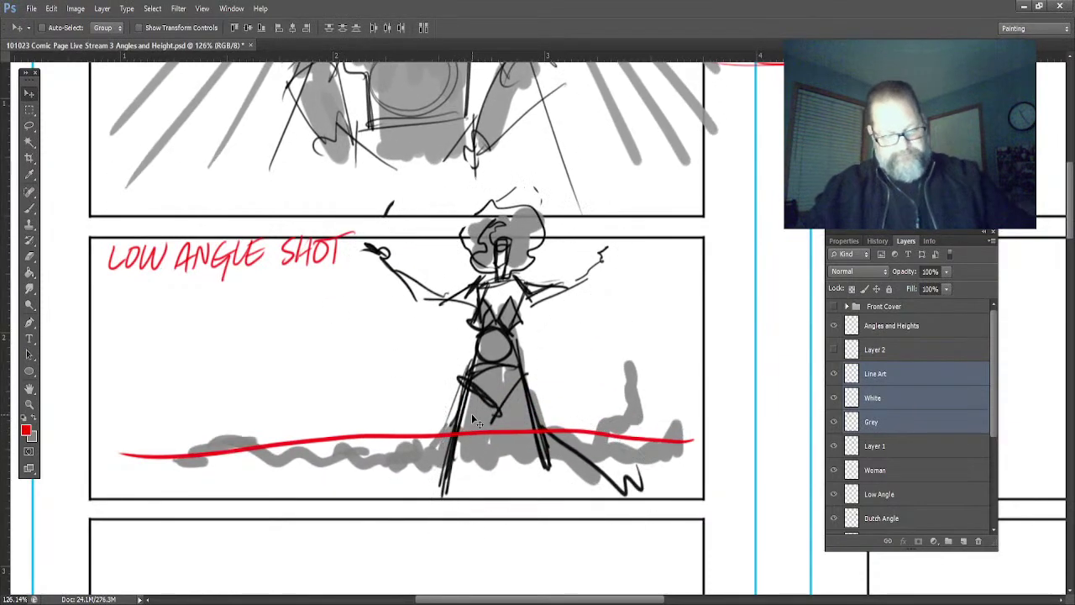
- Draw seven black perspective lines fanning outward from both sides of the second figure on the Line Art layer with a size 10 brush
{"action": "left_click", "coordinate": [874, 380]}
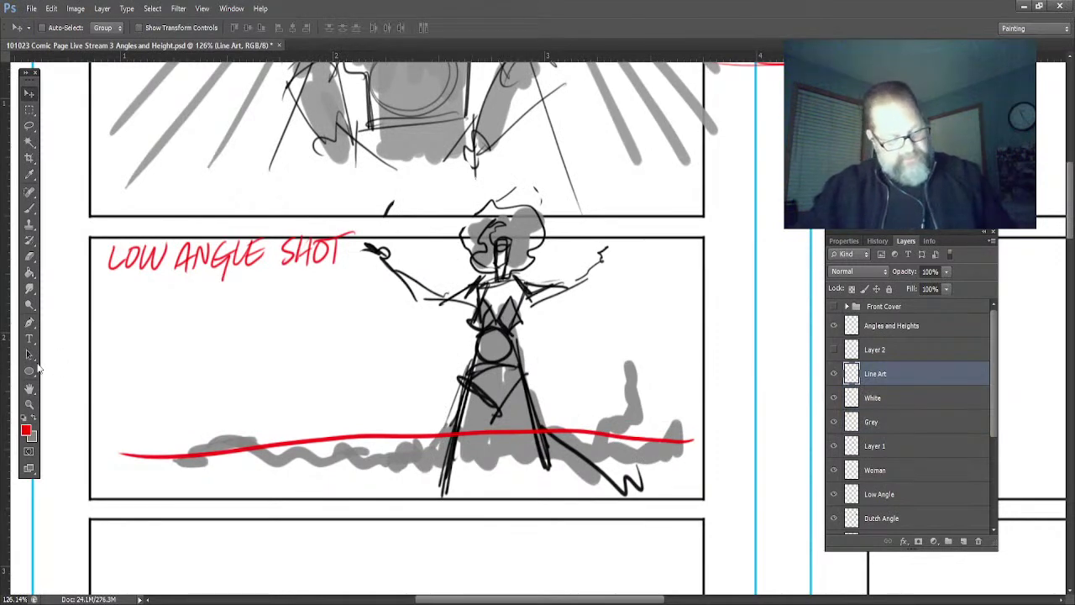
{"action": "left_click", "coordinate": [33, 422]}
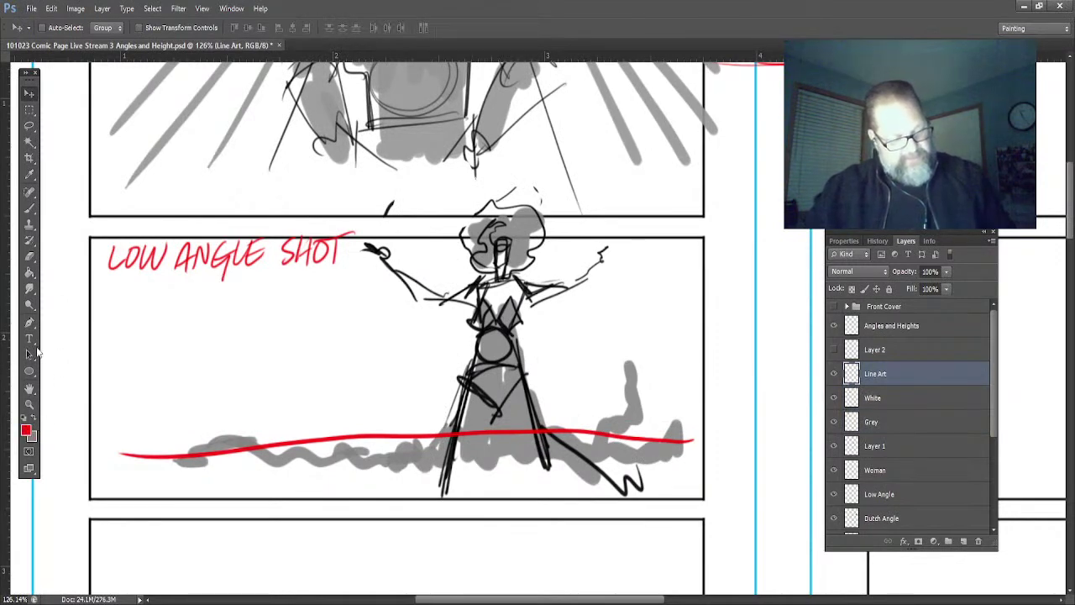
{"action": "key", "text": "i"}
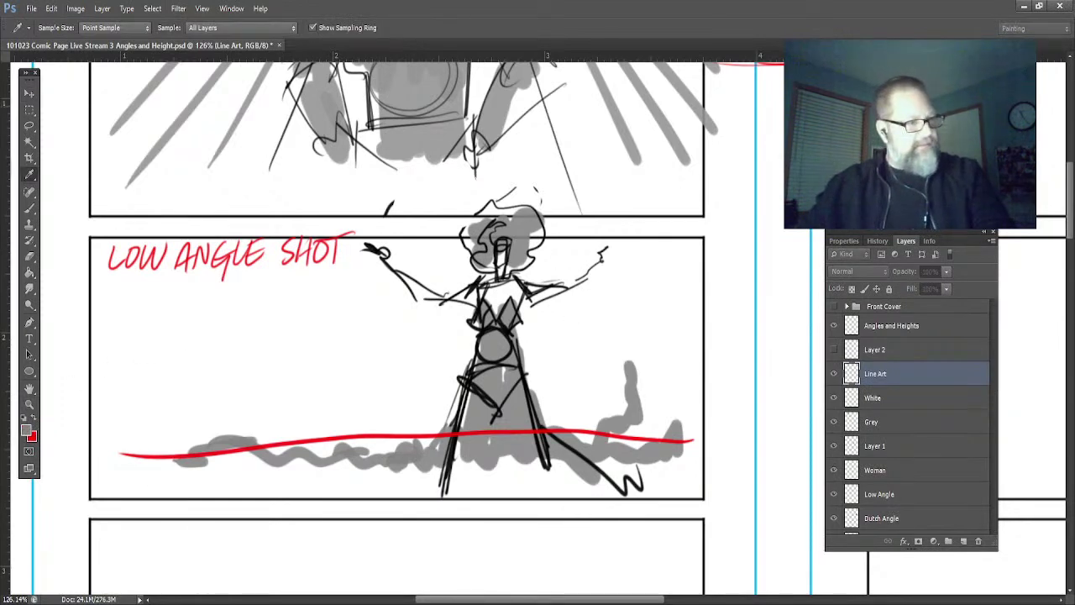
{"action": "key", "text": "v"}
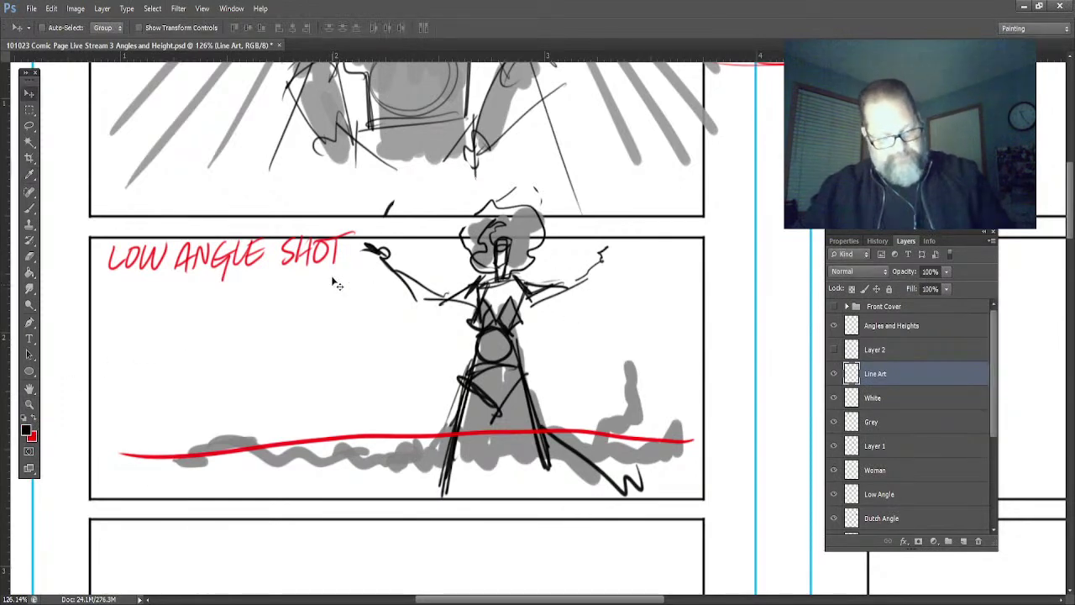
{"action": "left_click", "coordinate": [26, 206]}
{"action": "left_click_drag", "start_coordinate": [209, 181], "coordinate": [391, 304]}
{"action": "left_click_drag", "start_coordinate": [380, 335], "coordinate": [160, 249]}
{"action": "left_click_drag", "start_coordinate": [363, 371], "coordinate": [92, 341]}
{"action": "left_click_drag", "start_coordinate": [338, 422], "coordinate": [80, 496]}
{"action": "left_click_drag", "start_coordinate": [601, 293], "coordinate": [704, 264]}
{"action": "left_click_drag", "start_coordinate": [561, 382], "coordinate": [721, 412]}
{"action": "left_click_drag", "start_coordinate": [571, 433], "coordinate": [706, 546]}
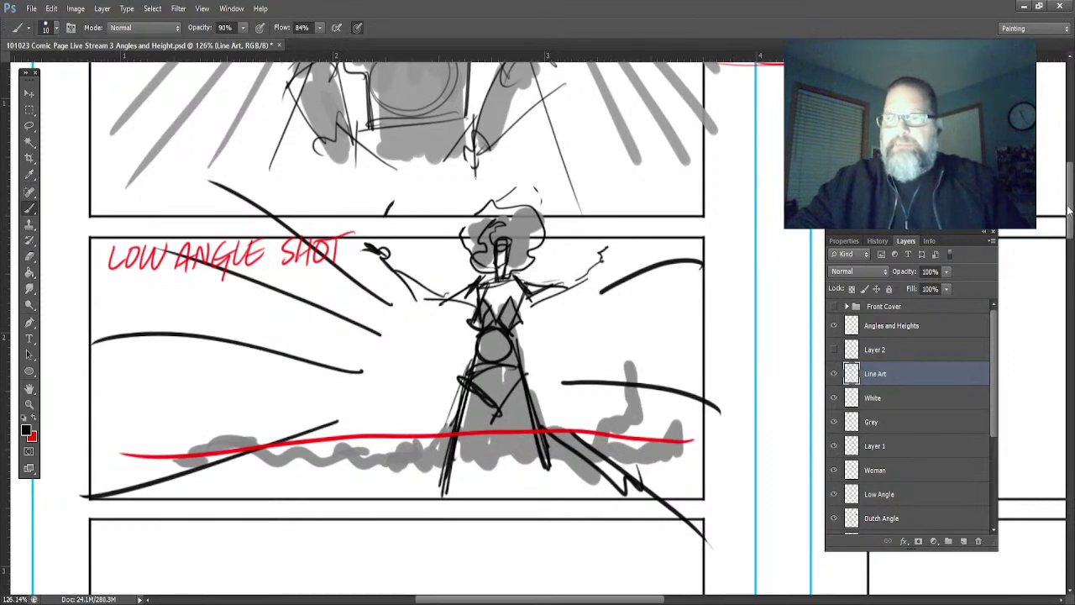
- Letter "HIGH ANGLE SHOT" in red near the third panel's lower edge on the Angles and Heights layer with a size 4 brush
{"action": "scroll", "coordinate": [1071, 215], "scroll_direction": "down", "scroll_amount": 5}
{"action": "scroll", "coordinate": [1067, 244], "scroll_direction": "down", "scroll_amount": 1}
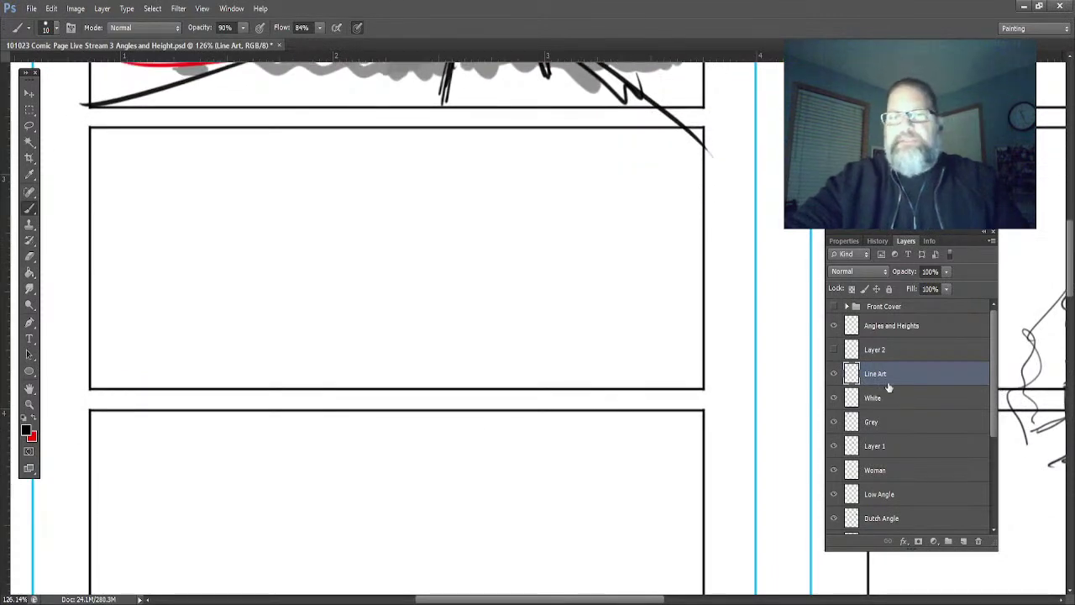
{"action": "left_click", "coordinate": [884, 328]}
{"action": "left_click", "coordinate": [34, 423]}
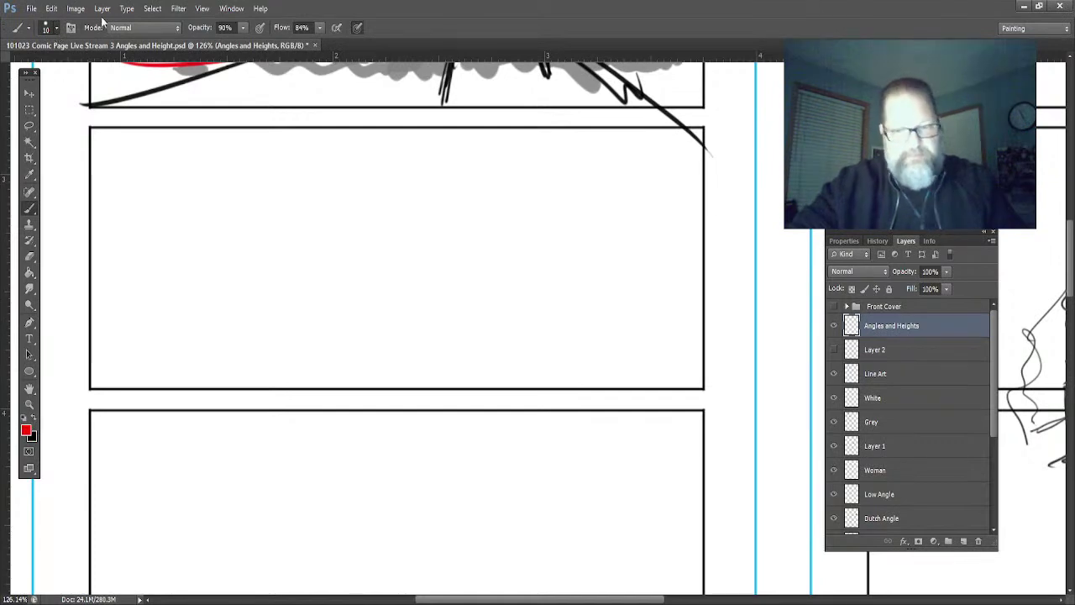
{"action": "key", "text": "bracketleft"}
{"action": "key", "text": "bracketleft"}
{"action": "key", "text": "bracketleft"}
{"action": "key", "text": "bracketleft"}
{"action": "key", "text": "bracketleft"}
{"action": "key", "text": "bracketleft"}
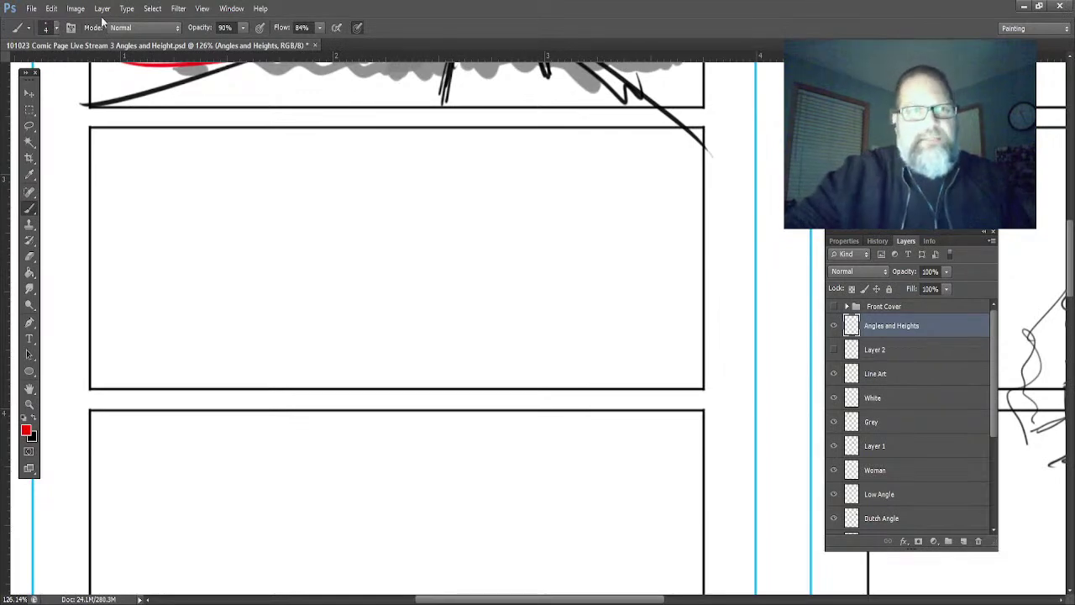
{"action": "mouse_move", "coordinate": [104, 357]}
{"action": "left_mouse_down"}
{"action": "mouse_move", "coordinate": [105, 379]}
{"action": "mouse_move", "coordinate": [157, 366]}
{"action": "mouse_move", "coordinate": [179, 375]}
{"action": "mouse_move", "coordinate": [195, 357]}
{"action": "mouse_move", "coordinate": [224, 374]}
{"action": "mouse_move", "coordinate": [264, 375]}
{"action": "left_mouse_up"}
{"action": "mouse_move", "coordinate": [274, 347]}
{"action": "left_mouse_down"}
{"action": "mouse_move", "coordinate": [273, 375]}
{"action": "mouse_move", "coordinate": [283, 358]}
{"action": "left_mouse_up"}
{"action": "left_click_drag", "start_coordinate": [285, 349], "coordinate": [301, 375]}
{"action": "left_click_drag", "start_coordinate": [286, 353], "coordinate": [316, 344]}
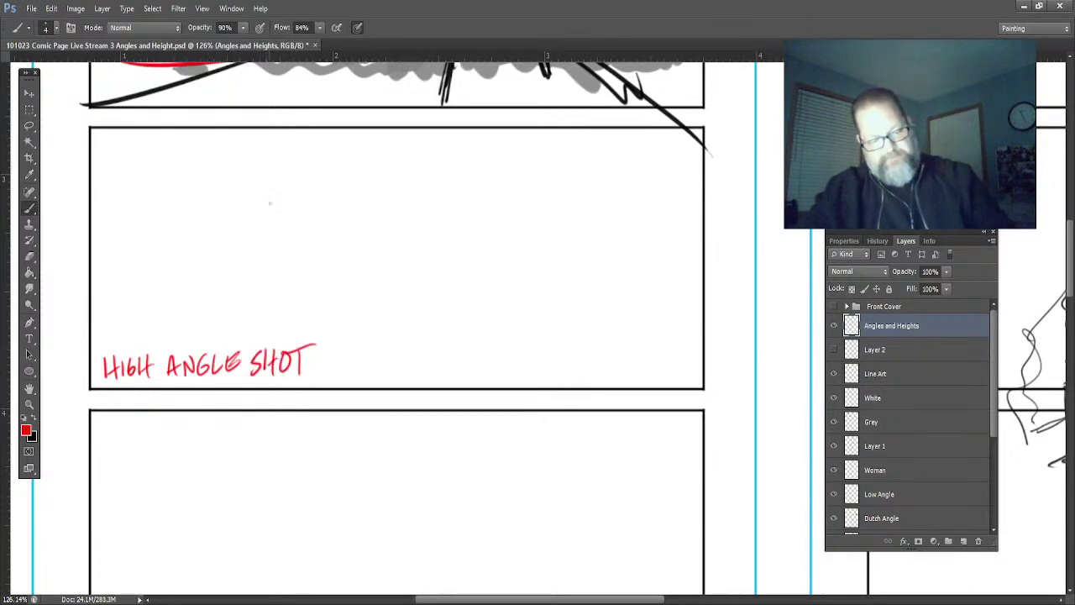
- Sketch a red movie camera in the third panel with an arrow slanting down to a small stick figure
{"action": "mouse_move", "coordinate": [225, 202]}
{"action": "left_mouse_down"}
{"action": "mouse_move", "coordinate": [193, 220]}
{"action": "mouse_move", "coordinate": [217, 236]}
{"action": "left_mouse_up"}
{"action": "mouse_move", "coordinate": [229, 188]}
{"action": "left_mouse_down"}
{"action": "mouse_move", "coordinate": [211, 189]}
{"action": "mouse_move", "coordinate": [242, 220]}
{"action": "mouse_move", "coordinate": [218, 222]}
{"action": "left_mouse_up"}
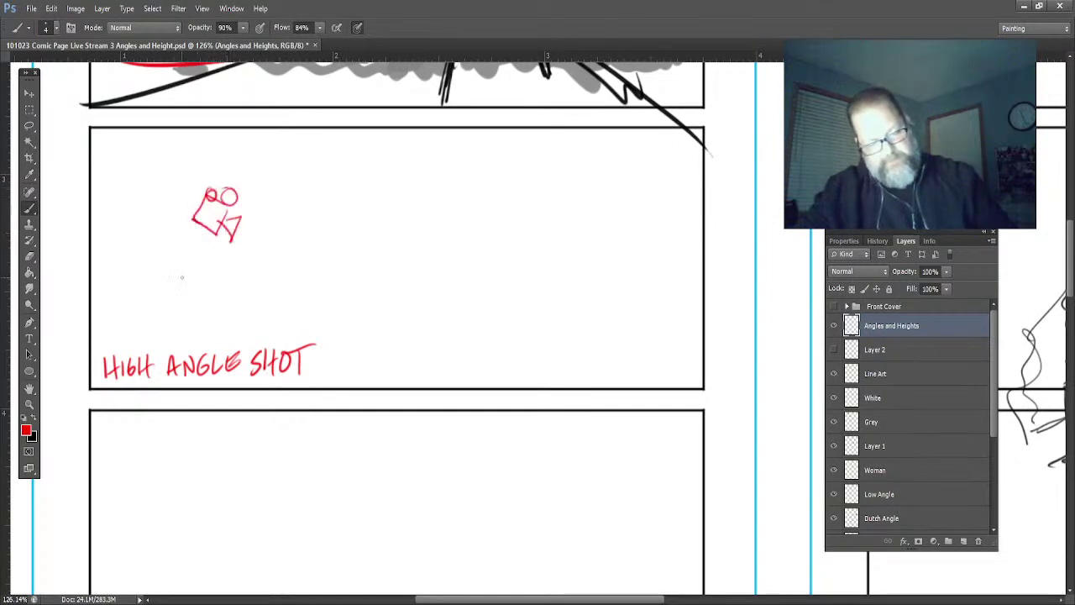
{"action": "mouse_move", "coordinate": [257, 230]}
{"action": "left_mouse_down"}
{"action": "mouse_move", "coordinate": [389, 314]}
{"action": "mouse_move", "coordinate": [364, 304]}
{"action": "mouse_move", "coordinate": [410, 281]}
{"action": "mouse_move", "coordinate": [401, 340]}
{"action": "left_mouse_up"}
{"action": "left_click_drag", "start_coordinate": [410, 324], "coordinate": [420, 342]}
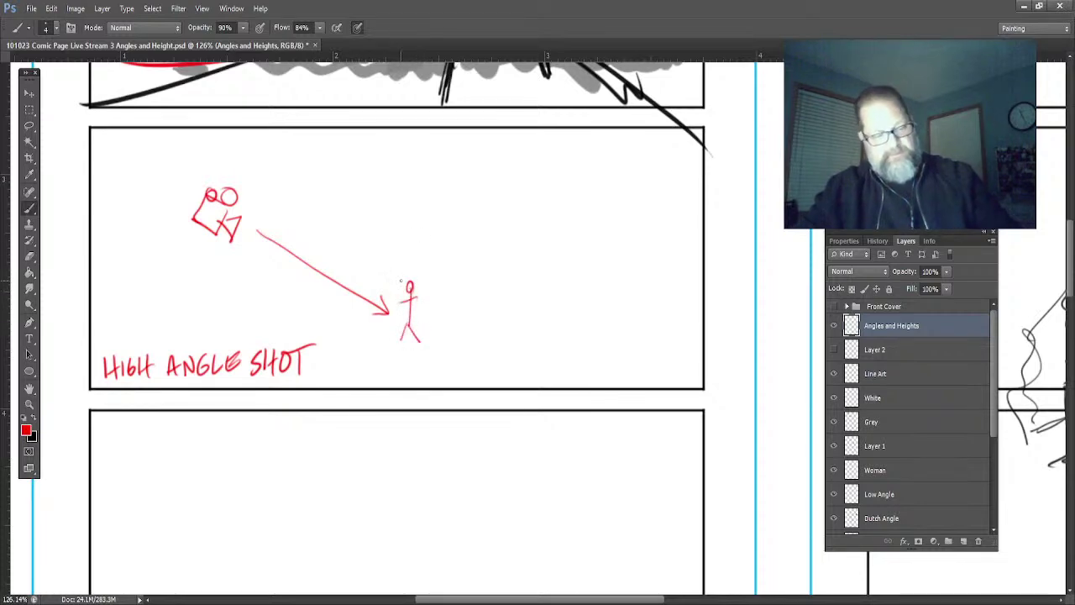
- Sketch a red thumbnail frame above the stick figure, with light horizontal guide lines and a tiny standing figure inside
{"action": "left_click_drag", "start_coordinate": [430, 156], "coordinate": [433, 247]}
{"action": "left_click_drag", "start_coordinate": [596, 163], "coordinate": [598, 238]}
{"action": "left_click_drag", "start_coordinate": [430, 151], "coordinate": [586, 145]}
{"action": "left_click_drag", "start_coordinate": [603, 260], "coordinate": [431, 256]}
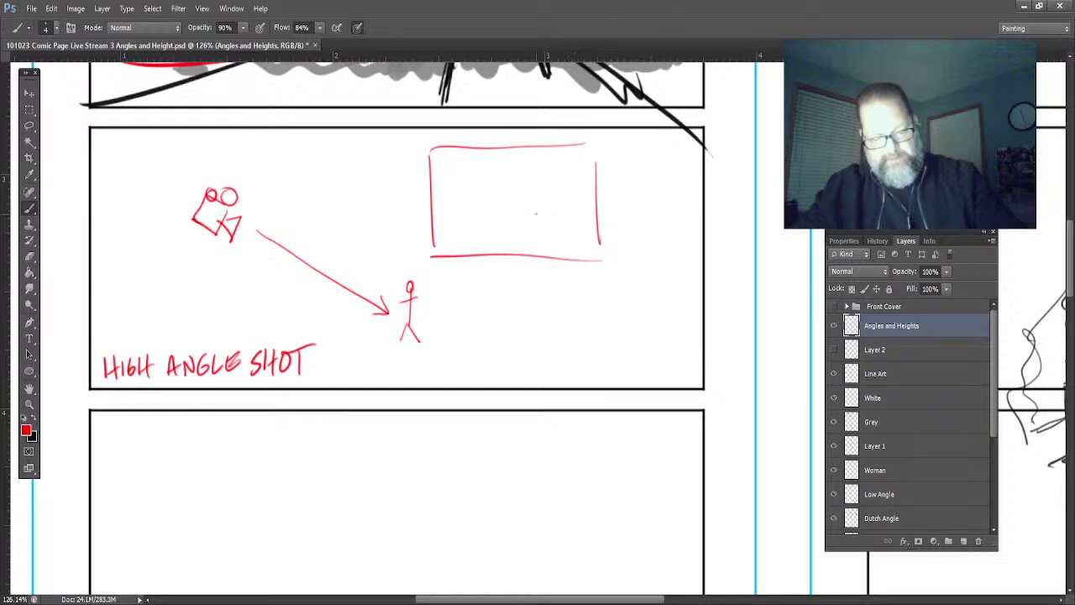
{"action": "mouse_move", "coordinate": [606, 201]}
{"action": "left_mouse_down"}
{"action": "mouse_move", "coordinate": [419, 159]}
{"action": "mouse_move", "coordinate": [403, 177]}
{"action": "mouse_move", "coordinate": [588, 212]}
{"action": "mouse_move", "coordinate": [403, 232]}
{"action": "left_mouse_up"}
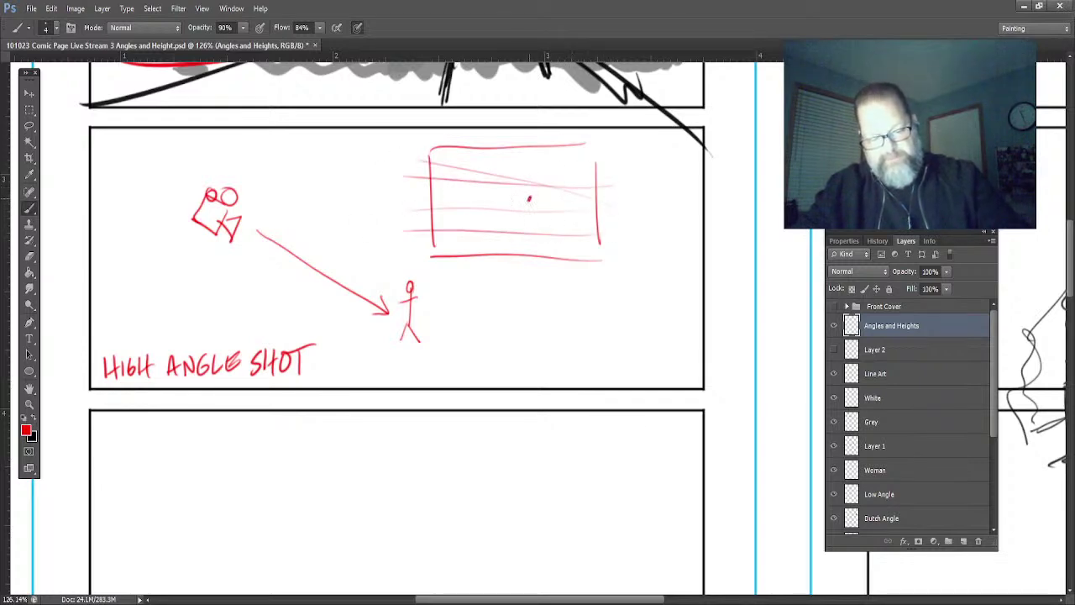
{"action": "left_click_drag", "start_coordinate": [529, 200], "coordinate": [531, 224]}
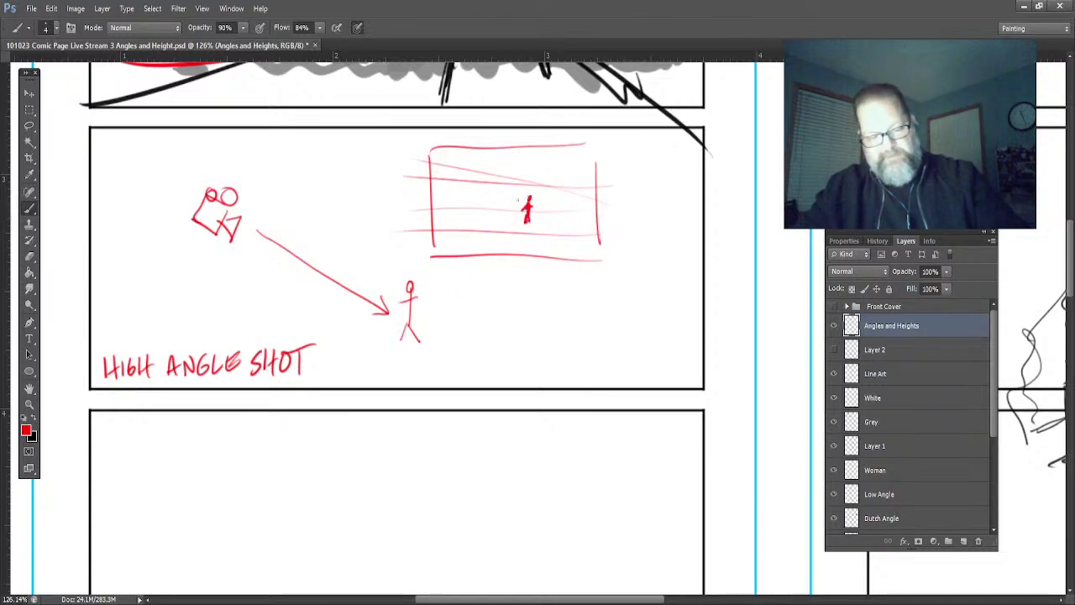
{"action": "left_click_drag", "start_coordinate": [600, 173], "coordinate": [504, 173]}
{"action": "left_click_drag", "start_coordinate": [504, 174], "coordinate": [406, 174]}
{"action": "left_click_drag", "start_coordinate": [583, 157], "coordinate": [538, 160]}
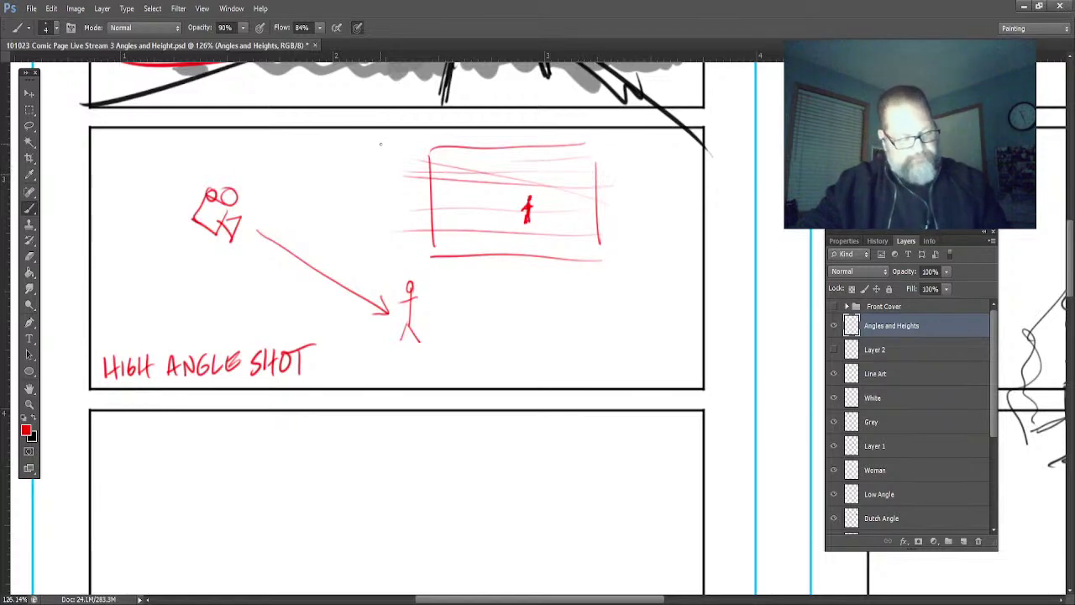
- Draw a diagonal floor grid of eight crossing black lines across the fourth panel on the Line Art layer with a size 4 brush
{"action": "left_click", "coordinate": [29, 389]}
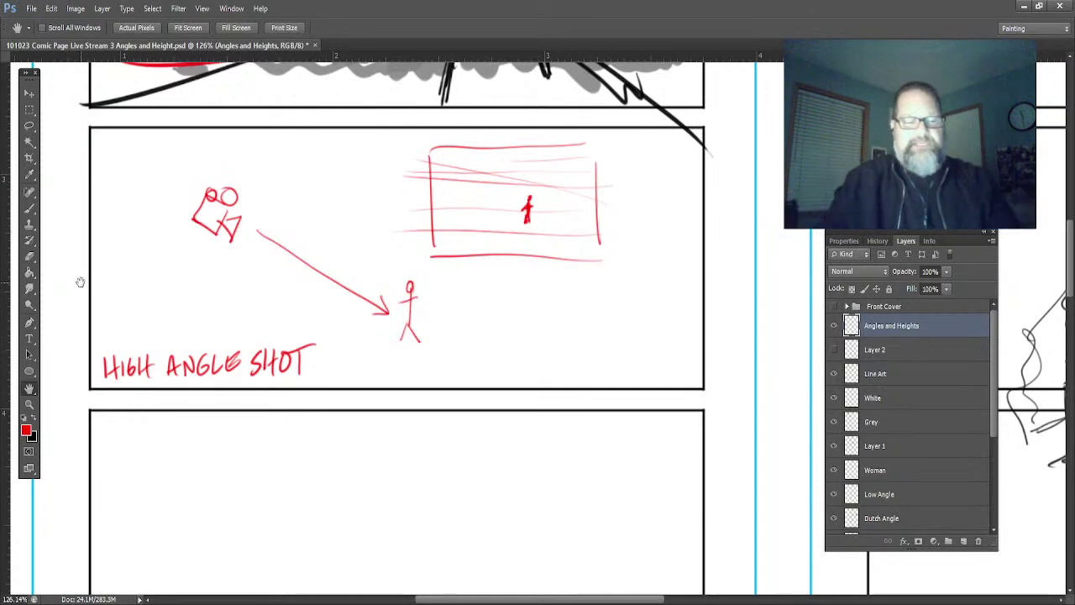
{"action": "left_click", "coordinate": [865, 374]}
{"action": "left_click", "coordinate": [36, 422]}
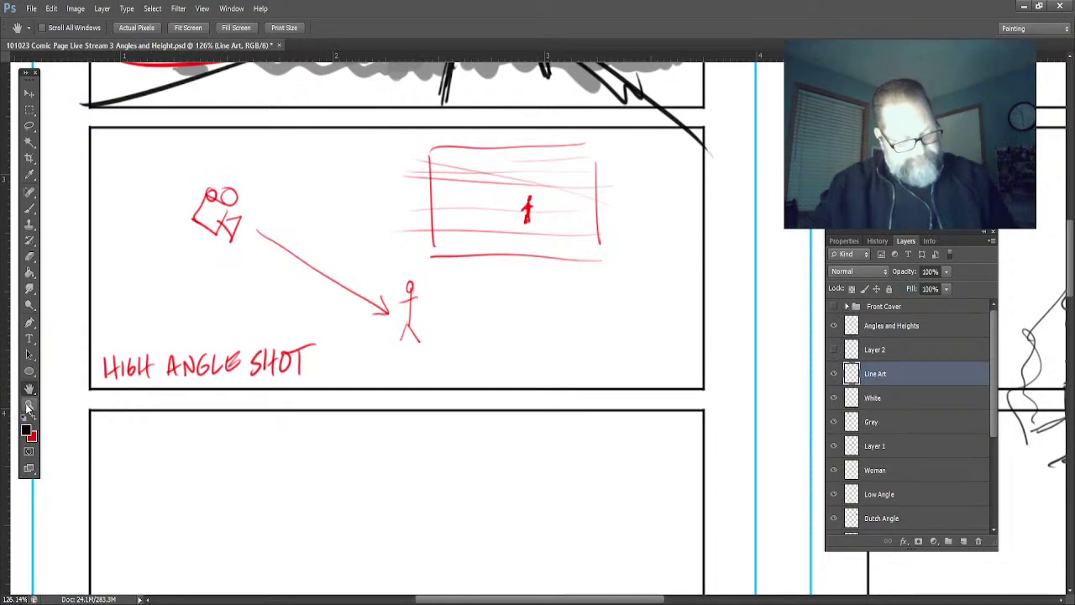
{"action": "left_click", "coordinate": [29, 405]}
{"action": "key", "text": "h"}
{"action": "left_click_drag", "start_coordinate": [178, 529], "coordinate": [202, 303]}
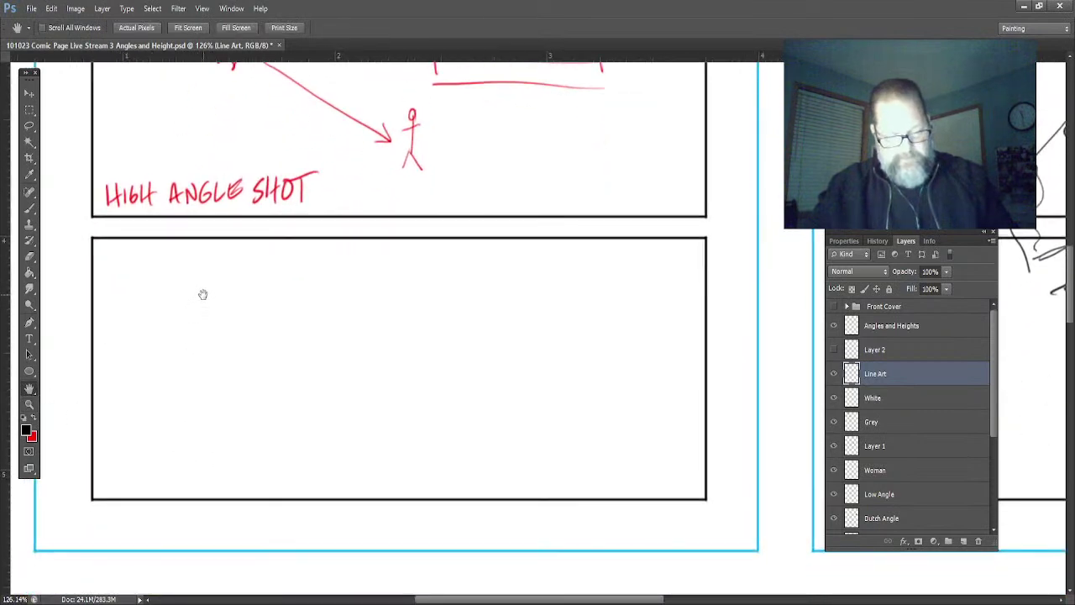
{"action": "left_click", "coordinate": [30, 209]}
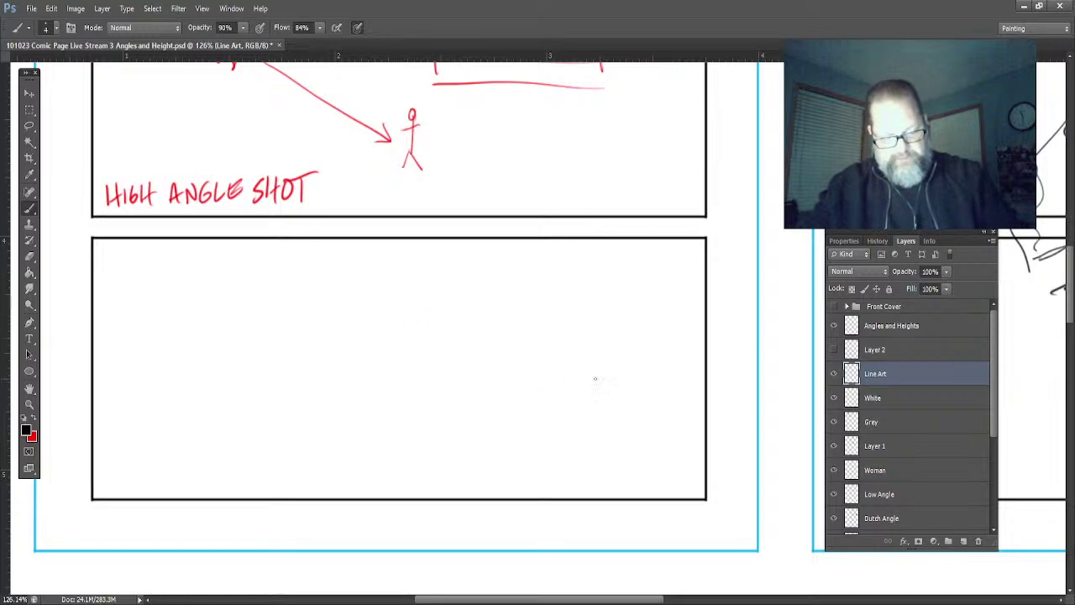
{"action": "left_click_drag", "start_coordinate": [687, 399], "coordinate": [352, 496]}
{"action": "left_click_drag", "start_coordinate": [685, 357], "coordinate": [160, 483]}
{"action": "left_click_drag", "start_coordinate": [637, 291], "coordinate": [73, 422]}
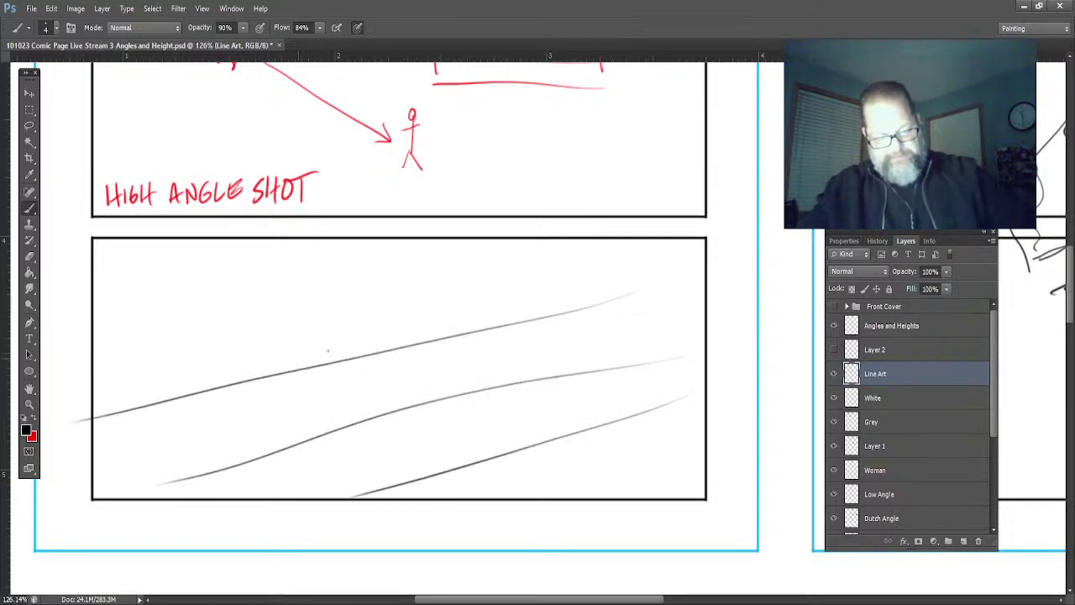
{"action": "left_click_drag", "start_coordinate": [504, 259], "coordinate": [40, 367]}
{"action": "left_click_drag", "start_coordinate": [726, 346], "coordinate": [252, 221]}
{"action": "left_click_drag", "start_coordinate": [580, 483], "coordinate": [134, 302]}
{"action": "left_click_drag", "start_coordinate": [435, 522], "coordinate": [41, 369]}
{"action": "mouse_move", "coordinate": [680, 441]}
{"action": "left_mouse_down"}
{"action": "mouse_move", "coordinate": [433, 323]}
{"action": "mouse_move", "coordinate": [217, 239]}
{"action": "left_mouse_up"}
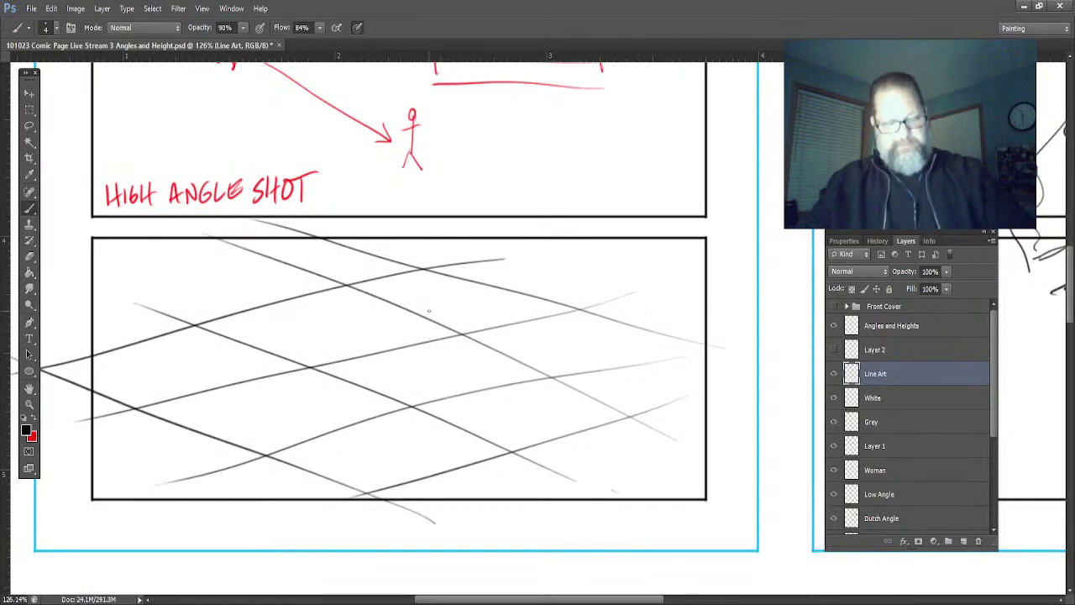
- Sketch a standing figure seen from above at the centre of the floor grid, with head, torso, spread arms and legs
{"action": "left_click_drag", "start_coordinate": [433, 294], "coordinate": [424, 297]}
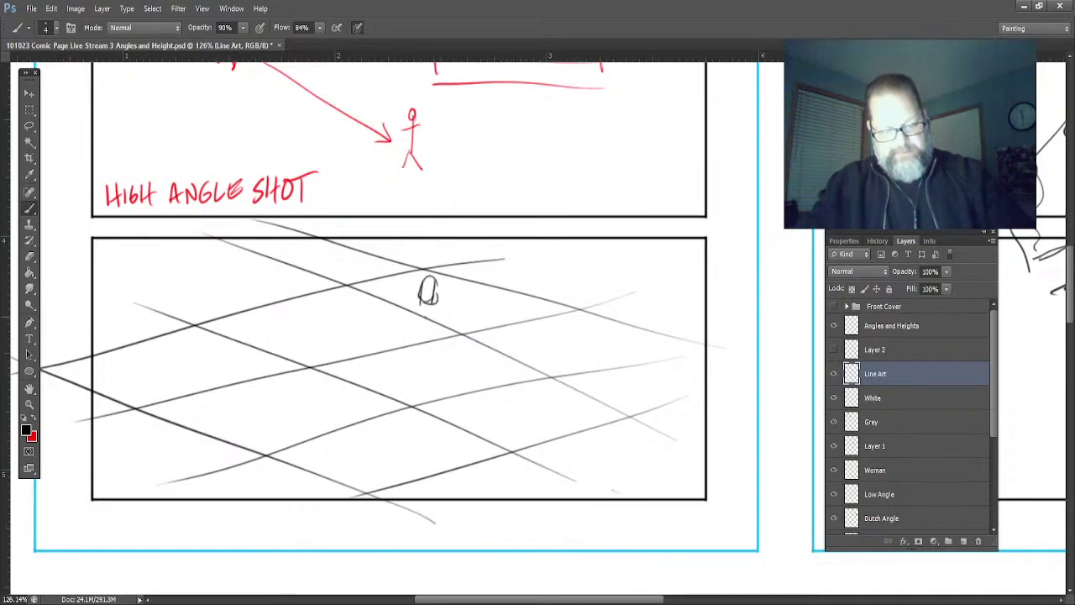
{"action": "mouse_move", "coordinate": [441, 335]}
{"action": "left_mouse_down"}
{"action": "mouse_move", "coordinate": [420, 346]}
{"action": "mouse_move", "coordinate": [403, 313]}
{"action": "left_mouse_up"}
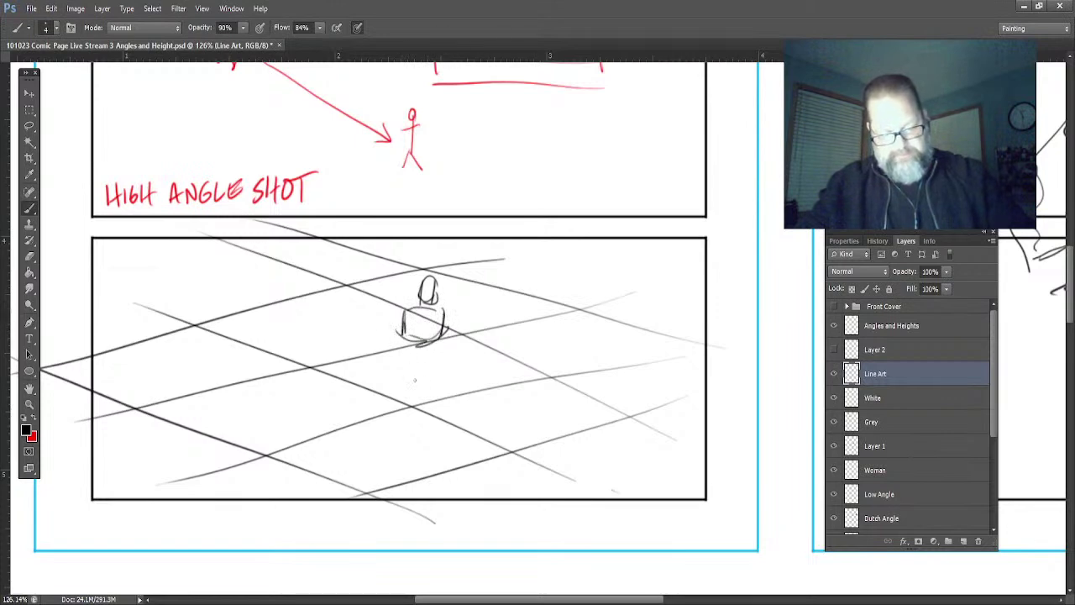
{"action": "mouse_move", "coordinate": [407, 362]}
{"action": "left_mouse_down"}
{"action": "mouse_move", "coordinate": [435, 359]}
{"action": "mouse_move", "coordinate": [412, 383]}
{"action": "mouse_move", "coordinate": [437, 370]}
{"action": "left_mouse_up"}
{"action": "left_click_drag", "start_coordinate": [447, 308], "coordinate": [484, 368]}
{"action": "mouse_move", "coordinate": [406, 311]}
{"action": "left_mouse_down"}
{"action": "mouse_move", "coordinate": [360, 356]}
{"action": "mouse_move", "coordinate": [400, 435]}
{"action": "left_mouse_up"}
{"action": "left_click_drag", "start_coordinate": [418, 385], "coordinate": [395, 415]}
{"action": "left_click_drag", "start_coordinate": [396, 404], "coordinate": [389, 420]}
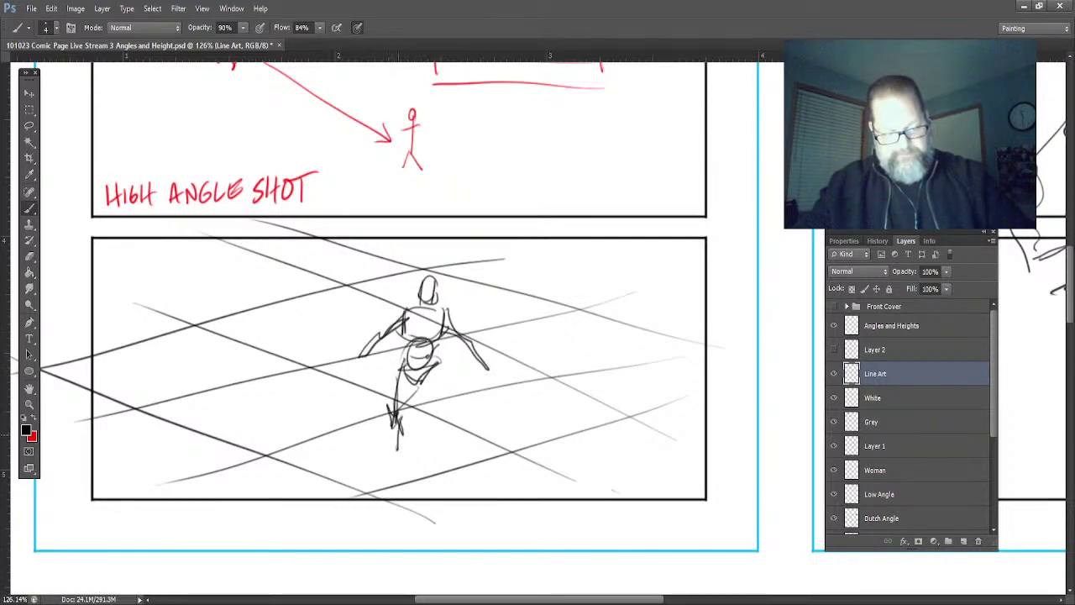
{"action": "mouse_move", "coordinate": [438, 360]}
{"action": "left_mouse_down"}
{"action": "mouse_move", "coordinate": [464, 447]}
{"action": "mouse_move", "coordinate": [454, 427]}
{"action": "mouse_move", "coordinate": [459, 435]}
{"action": "left_mouse_up"}
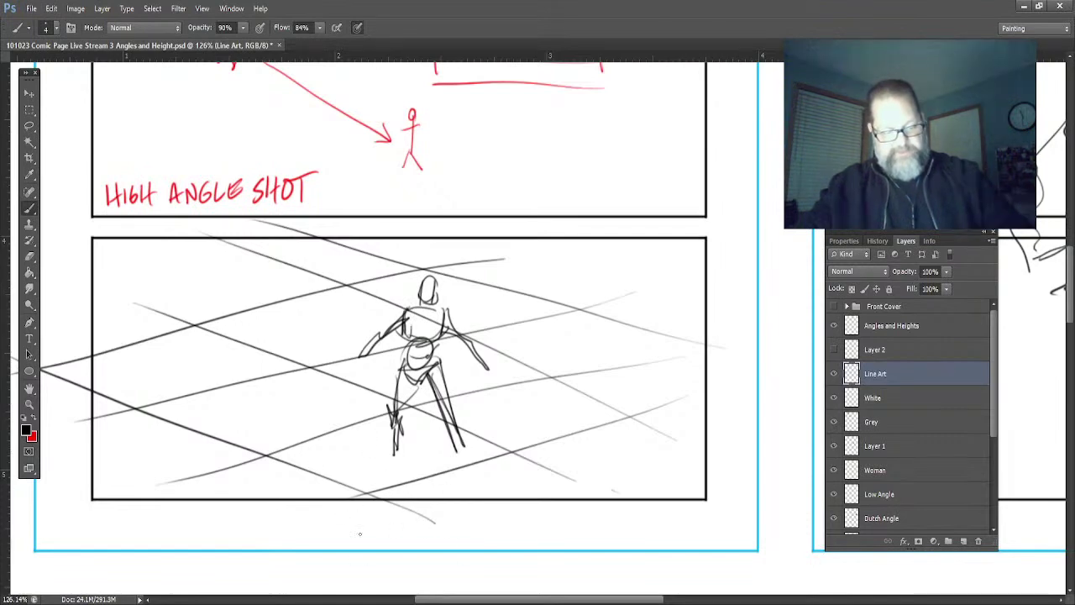
- Outline a large foreground figure from behind in the fourth panel, with head, shoulders and an arm reaching out to a raised hand
{"action": "mouse_move", "coordinate": [244, 235]}
{"action": "left_mouse_down"}
{"action": "mouse_move", "coordinate": [122, 220]}
{"action": "mouse_move", "coordinate": [118, 250]}
{"action": "left_mouse_up"}
{"action": "left_click_drag", "start_coordinate": [155, 198], "coordinate": [131, 331]}
{"action": "left_click_drag", "start_coordinate": [208, 304], "coordinate": [298, 250]}
{"action": "left_click_drag", "start_coordinate": [228, 244], "coordinate": [213, 355]}
{"action": "left_click_drag", "start_coordinate": [297, 247], "coordinate": [282, 360]}
{"action": "mouse_move", "coordinate": [205, 294]}
{"action": "left_mouse_down"}
{"action": "mouse_move", "coordinate": [289, 252]}
{"action": "mouse_move", "coordinate": [269, 382]}
{"action": "left_mouse_up"}
{"action": "mouse_move", "coordinate": [203, 356]}
{"action": "left_mouse_down"}
{"action": "mouse_move", "coordinate": [267, 380]}
{"action": "mouse_move", "coordinate": [252, 366]}
{"action": "left_mouse_up"}
{"action": "mouse_move", "coordinate": [165, 387]}
{"action": "left_mouse_down"}
{"action": "mouse_move", "coordinate": [274, 370]}
{"action": "mouse_move", "coordinate": [104, 423]}
{"action": "left_mouse_up"}
{"action": "left_click_drag", "start_coordinate": [147, 354], "coordinate": [118, 514]}
{"action": "mouse_move", "coordinate": [292, 381]}
{"action": "left_mouse_down"}
{"action": "mouse_move", "coordinate": [275, 497]}
{"action": "mouse_move", "coordinate": [405, 469]}
{"action": "left_mouse_up"}
{"action": "mouse_move", "coordinate": [380, 454]}
{"action": "left_mouse_down"}
{"action": "mouse_move", "coordinate": [470, 495]}
{"action": "mouse_move", "coordinate": [593, 411]}
{"action": "mouse_move", "coordinate": [567, 430]}
{"action": "left_mouse_up"}
{"action": "mouse_move", "coordinate": [579, 385]}
{"action": "left_mouse_down"}
{"action": "mouse_move", "coordinate": [584, 470]}
{"action": "mouse_move", "coordinate": [588, 441]}
{"action": "left_mouse_up"}
{"action": "left_click_drag", "start_coordinate": [558, 402], "coordinate": [595, 446]}
{"action": "left_click_drag", "start_coordinate": [599, 458], "coordinate": [550, 531]}
{"action": "left_click_drag", "start_coordinate": [331, 485], "coordinate": [265, 497]}
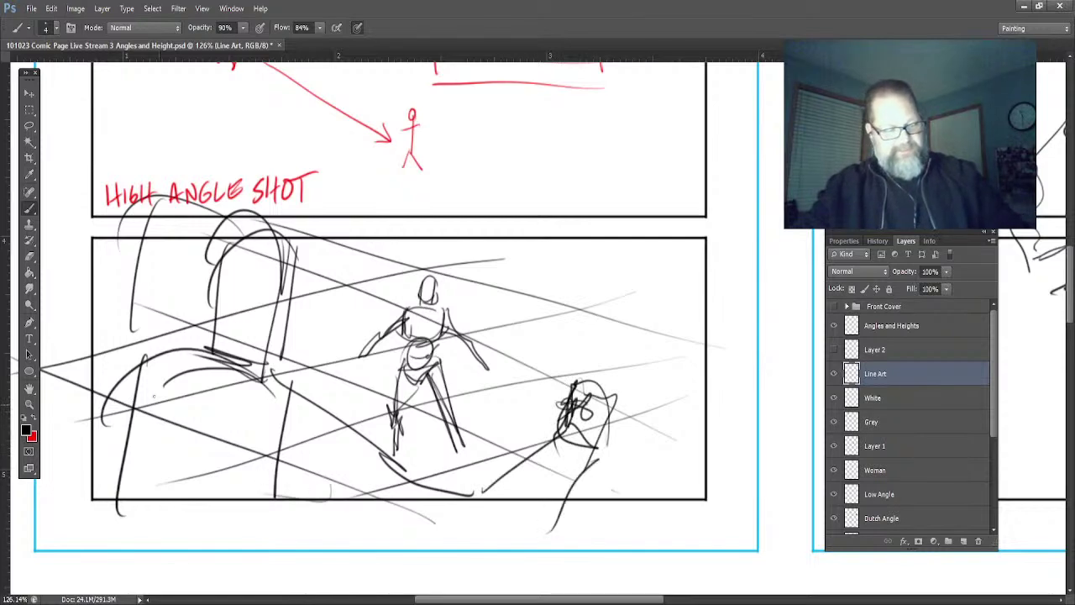
- Sketch two smaller figures flanking the central one, plus several simple heads and marks behind them as a crowd
{"action": "mouse_move", "coordinate": [360, 282]}
{"action": "left_mouse_down"}
{"action": "mouse_move", "coordinate": [354, 305]}
{"action": "mouse_move", "coordinate": [363, 300]}
{"action": "left_mouse_up"}
{"action": "left_click_drag", "start_coordinate": [347, 309], "coordinate": [357, 321]}
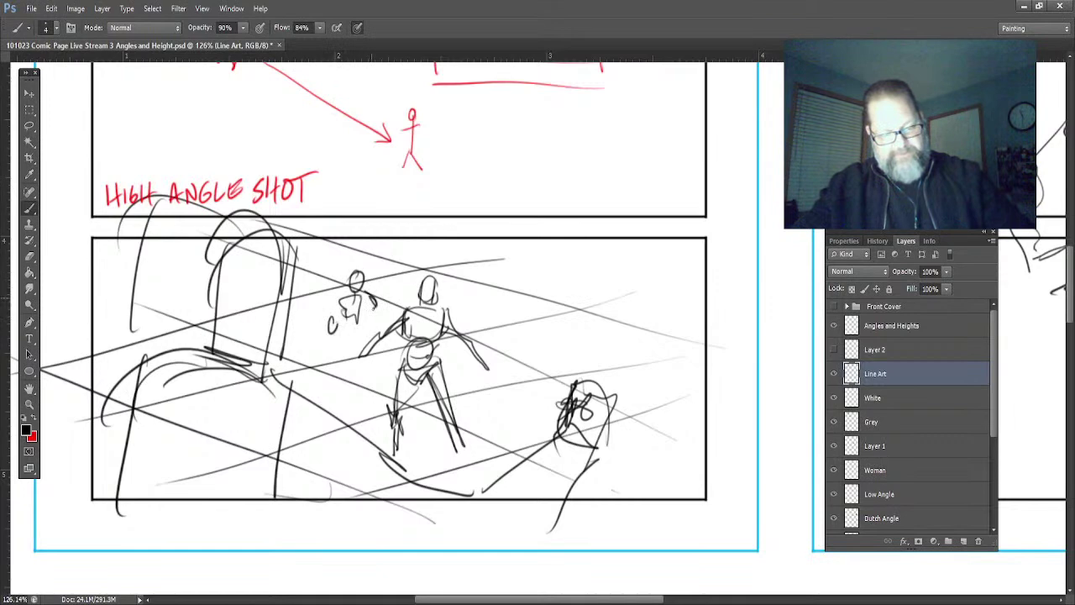
{"action": "mouse_move", "coordinate": [360, 305]}
{"action": "left_mouse_down"}
{"action": "mouse_move", "coordinate": [358, 354]}
{"action": "mouse_move", "coordinate": [348, 394]}
{"action": "left_mouse_up"}
{"action": "left_click_drag", "start_coordinate": [360, 335], "coordinate": [361, 350]}
{"action": "left_click_drag", "start_coordinate": [489, 271], "coordinate": [482, 333]}
{"action": "mouse_move", "coordinate": [497, 298]}
{"action": "left_mouse_down"}
{"action": "mouse_move", "coordinate": [503, 339]}
{"action": "mouse_move", "coordinate": [480, 356]}
{"action": "mouse_move", "coordinate": [509, 398]}
{"action": "left_mouse_up"}
{"action": "left_click_drag", "start_coordinate": [491, 331], "coordinate": [477, 393]}
{"action": "left_click_drag", "start_coordinate": [504, 297], "coordinate": [524, 336]}
{"action": "mouse_move", "coordinate": [486, 302]}
{"action": "left_mouse_down"}
{"action": "mouse_move", "coordinate": [468, 326]}
{"action": "mouse_move", "coordinate": [475, 317]}
{"action": "left_mouse_up"}
{"action": "left_click_drag", "start_coordinate": [453, 269], "coordinate": [452, 285]}
{"action": "left_click_drag", "start_coordinate": [543, 286], "coordinate": [537, 296]}
{"action": "left_click_drag", "start_coordinate": [552, 336], "coordinate": [549, 346]}
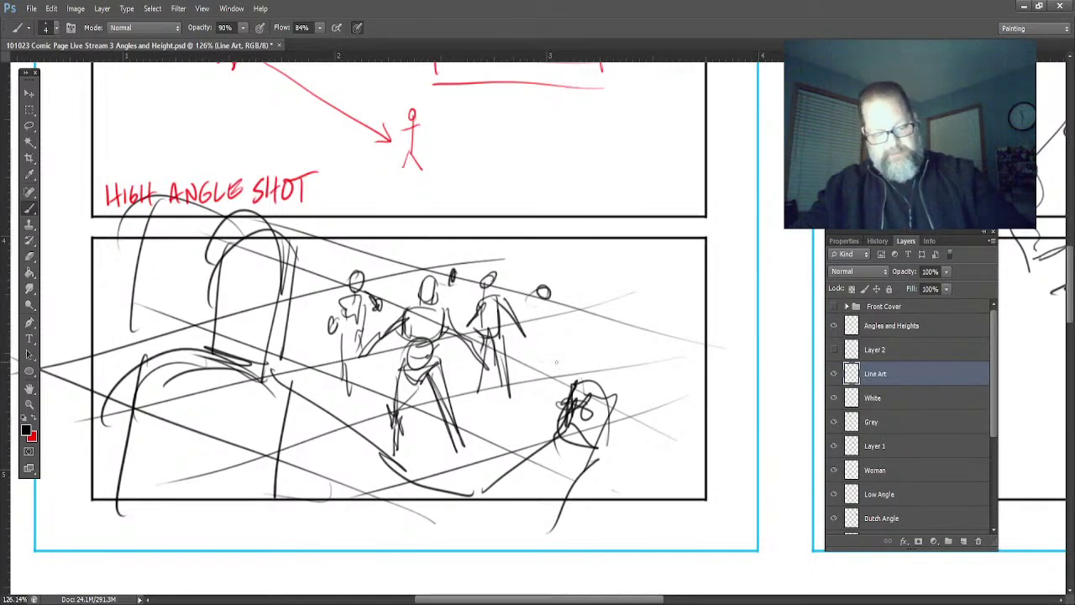
{"action": "left_click_drag", "start_coordinate": [598, 275], "coordinate": [594, 278]}
{"action": "left_click_drag", "start_coordinate": [560, 272], "coordinate": [559, 277]}
{"action": "left_click_drag", "start_coordinate": [514, 264], "coordinate": [524, 267]}
{"action": "mouse_move", "coordinate": [375, 253]}
{"action": "left_mouse_down"}
{"action": "mouse_move", "coordinate": [377, 266]}
{"action": "mouse_move", "coordinate": [330, 269]}
{"action": "left_mouse_up"}
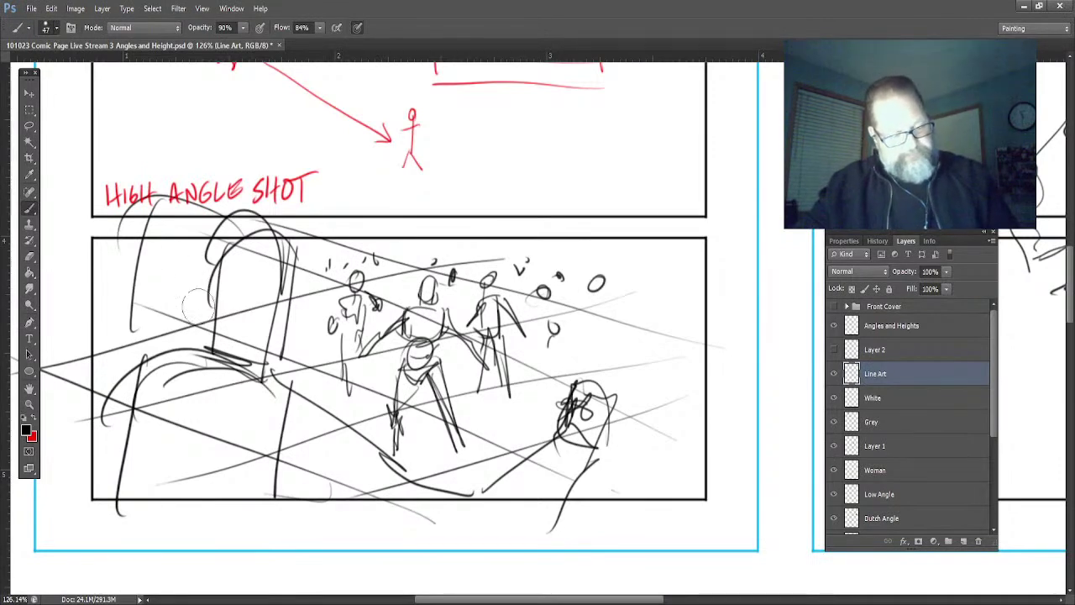
- Fill the foreground figure's head, body and outstretched arm with solid black as a silhouette, using a size 47 brush
{"action": "key", "text": "bracketright"}
{"action": "key", "text": "bracketright"}
{"action": "key", "text": "bracketright"}
{"action": "mouse_move", "coordinate": [277, 256]}
{"action": "left_mouse_down"}
{"action": "mouse_move", "coordinate": [264, 248]}
{"action": "mouse_move", "coordinate": [243, 353]}
{"action": "mouse_move", "coordinate": [227, 345]}
{"action": "mouse_move", "coordinate": [256, 408]}
{"action": "mouse_move", "coordinate": [252, 428]}
{"action": "mouse_move", "coordinate": [202, 453]}
{"action": "mouse_move", "coordinate": [171, 368]}
{"action": "mouse_move", "coordinate": [122, 404]}
{"action": "mouse_move", "coordinate": [118, 462]}
{"action": "mouse_move", "coordinate": [148, 444]}
{"action": "mouse_move", "coordinate": [294, 420]}
{"action": "mouse_move", "coordinate": [361, 457]}
{"action": "mouse_move", "coordinate": [327, 458]}
{"action": "mouse_move", "coordinate": [252, 496]}
{"action": "mouse_move", "coordinate": [156, 484]}
{"action": "mouse_move", "coordinate": [353, 466]}
{"action": "mouse_move", "coordinate": [483, 494]}
{"action": "mouse_move", "coordinate": [546, 445]}
{"action": "mouse_move", "coordinate": [563, 496]}
{"action": "mouse_move", "coordinate": [576, 388]}
{"action": "left_mouse_up"}
{"action": "mouse_move", "coordinate": [412, 491]}
{"action": "left_mouse_down"}
{"action": "mouse_move", "coordinate": [149, 360]}
{"action": "mouse_move", "coordinate": [135, 340]}
{"action": "mouse_move", "coordinate": [166, 346]}
{"action": "left_mouse_up"}
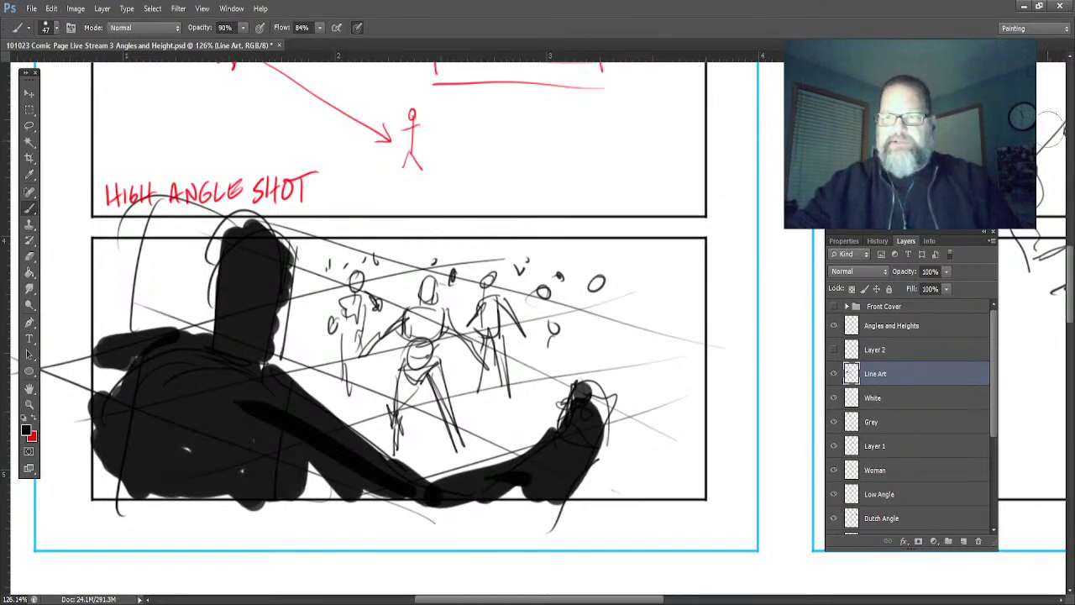
- Hide the Line Art, Angles and Heights and Grey layers, and add a new layer above Line Art
{"action": "left_click", "coordinate": [29, 391]}
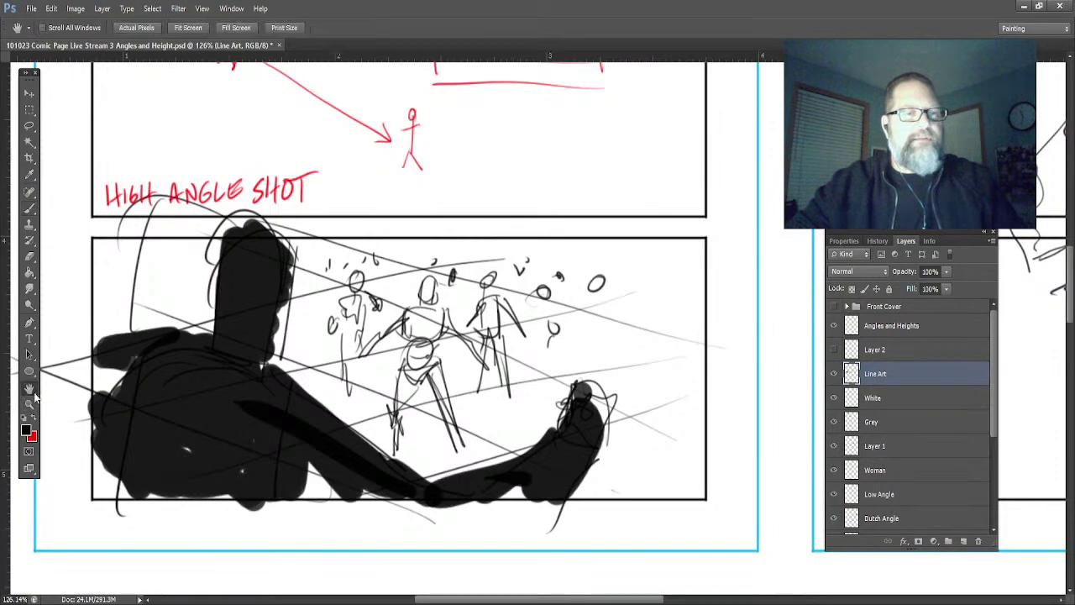
{"action": "scroll", "coordinate": [542, 168], "scroll_direction": "down", "scroll_amount": 5}
{"action": "left_click_drag", "start_coordinate": [546, 255], "coordinate": [554, 216]}
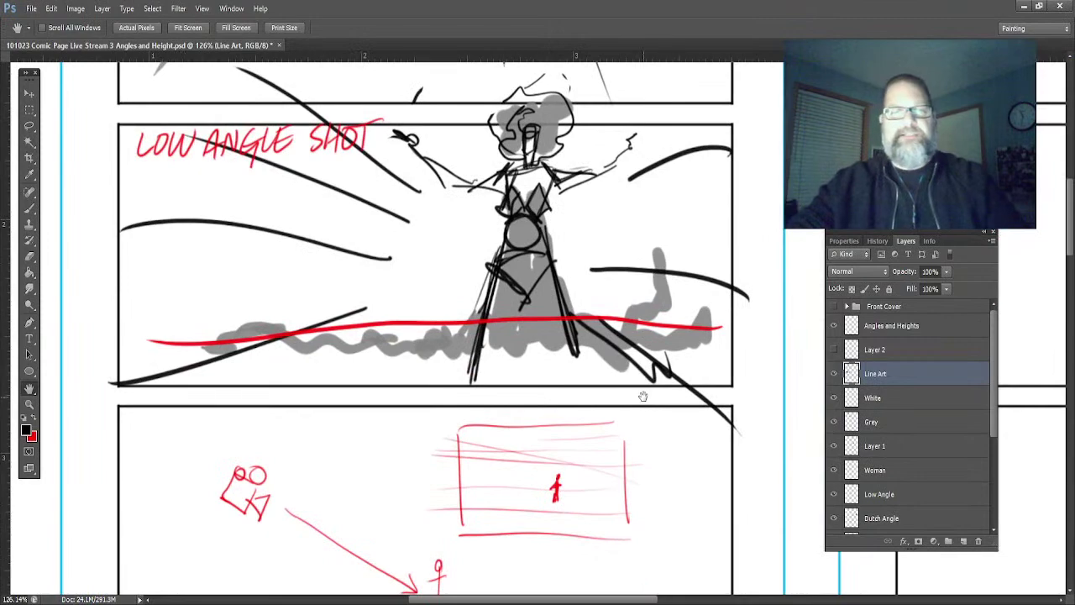
{"action": "left_click_drag", "start_coordinate": [588, 521], "coordinate": [556, 403]}
{"action": "left_click_drag", "start_coordinate": [670, 539], "coordinate": [611, 304]}
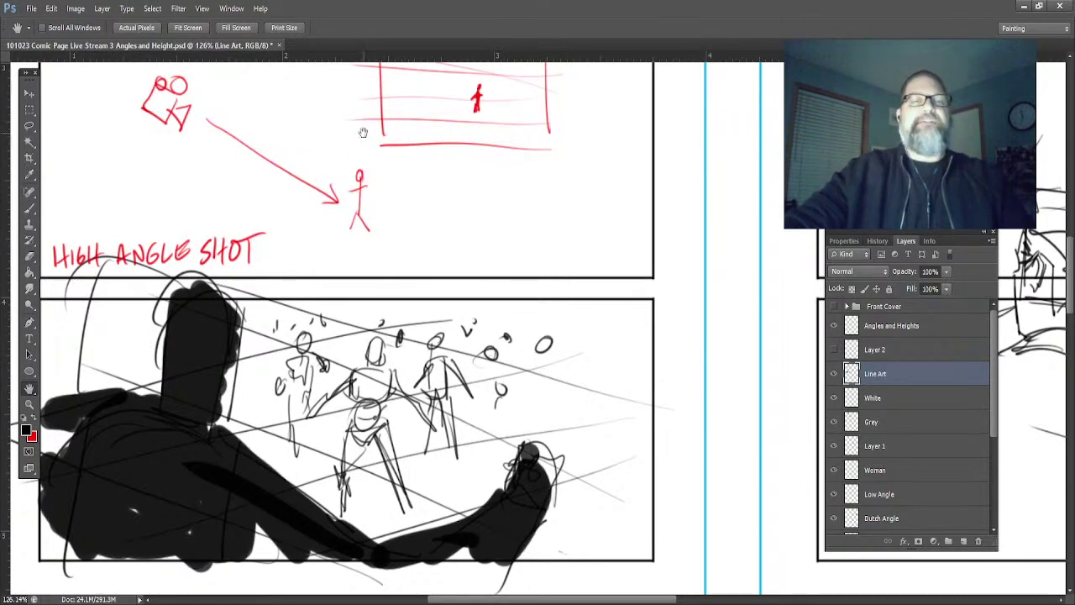
{"action": "left_click", "coordinate": [835, 376]}
{"action": "left_click", "coordinate": [833, 331]}
{"action": "mouse_move", "coordinate": [305, 176]}
{"action": "left_mouse_down"}
{"action": "mouse_move", "coordinate": [444, 566]}
{"action": "mouse_move", "coordinate": [417, 377]}
{"action": "mouse_move", "coordinate": [311, 351]}
{"action": "mouse_move", "coordinate": [241, 304]}
{"action": "left_mouse_up"}
{"action": "left_click", "coordinate": [833, 423]}
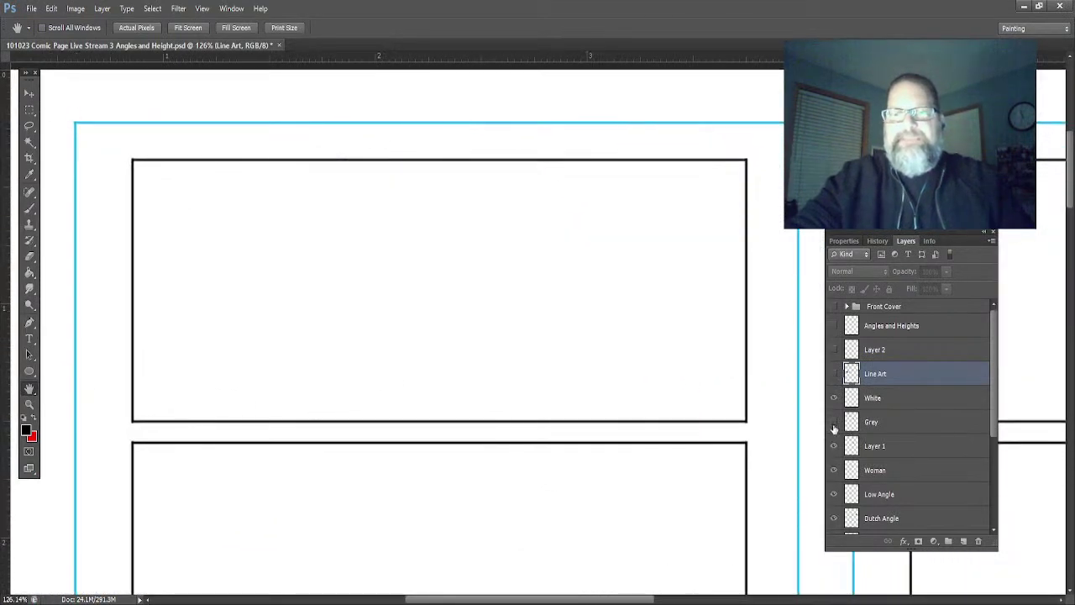
{"action": "left_click", "coordinate": [30, 209]}
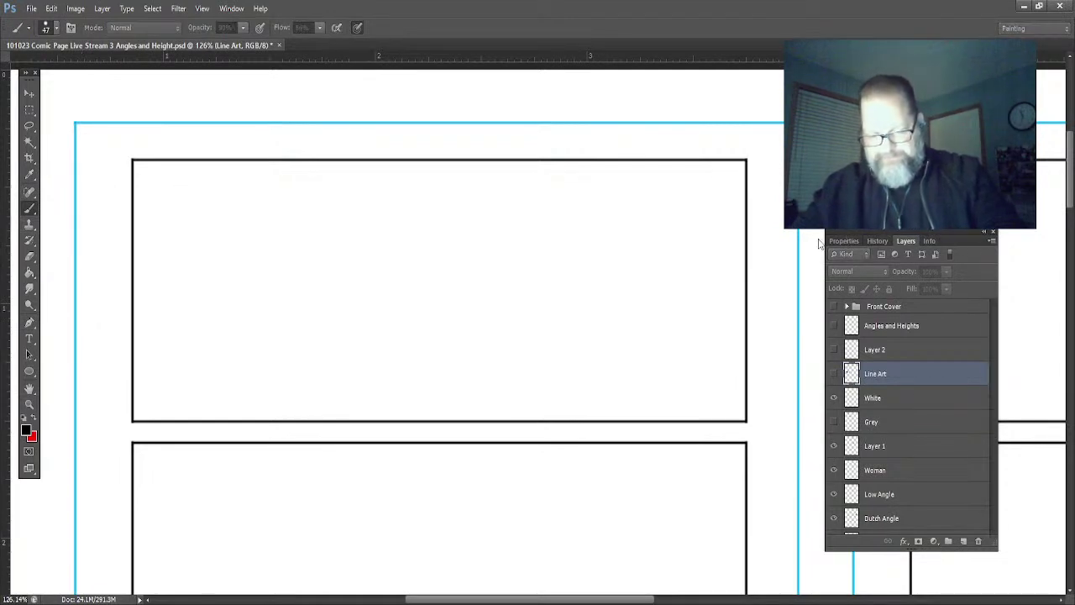
{"action": "key", "text": "ctrl+shift+alt+n"}
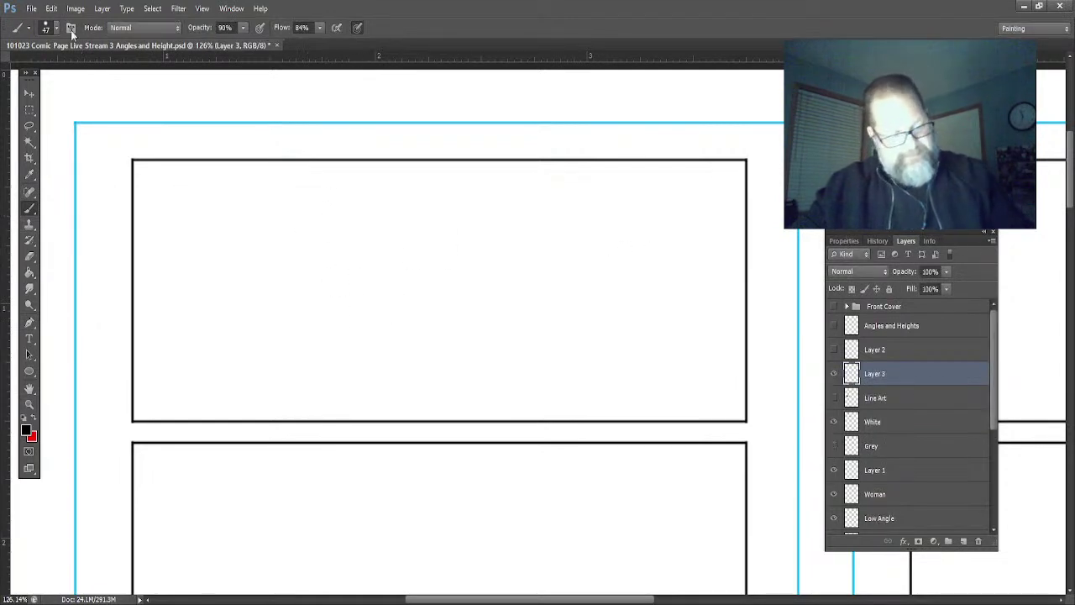
- Sketch a small figure crouching on hands and knees in the empty first panel with a size 4 black brush
{"action": "key", "text": "bracketleft"}
{"action": "key", "text": "bracketleft"}
{"action": "key", "text": "bracketleft"}
{"action": "key", "text": "bracketleft"}
{"action": "key", "text": "bracketleft"}
{"action": "key", "text": "bracketleft"}
{"action": "key", "text": "bracketleft"}
{"action": "key", "text": "bracketleft"}
{"action": "key", "text": "bracketleft"}
{"action": "key", "text": "bracketleft"}
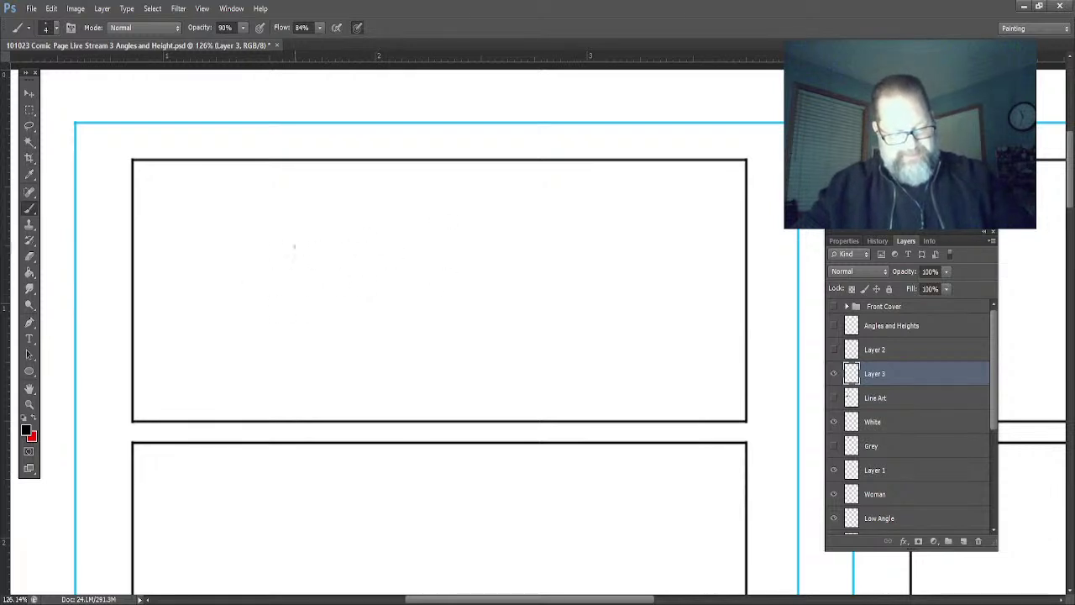
{"action": "mouse_move", "coordinate": [254, 239]}
{"action": "left_mouse_down"}
{"action": "mouse_move", "coordinate": [249, 254]}
{"action": "mouse_move", "coordinate": [309, 222]}
{"action": "mouse_move", "coordinate": [315, 244]}
{"action": "mouse_move", "coordinate": [304, 217]}
{"action": "left_mouse_up"}
{"action": "mouse_move", "coordinate": [274, 258]}
{"action": "left_mouse_down"}
{"action": "mouse_move", "coordinate": [319, 223]}
{"action": "mouse_move", "coordinate": [322, 282]}
{"action": "mouse_move", "coordinate": [349, 263]}
{"action": "mouse_move", "coordinate": [350, 285]}
{"action": "mouse_move", "coordinate": [349, 269]}
{"action": "mouse_move", "coordinate": [321, 291]}
{"action": "mouse_move", "coordinate": [310, 253]}
{"action": "mouse_move", "coordinate": [340, 269]}
{"action": "left_mouse_up"}
{"action": "mouse_move", "coordinate": [264, 252]}
{"action": "left_mouse_down"}
{"action": "mouse_move", "coordinate": [256, 293]}
{"action": "mouse_move", "coordinate": [276, 273]}
{"action": "mouse_move", "coordinate": [223, 295]}
{"action": "left_mouse_up"}
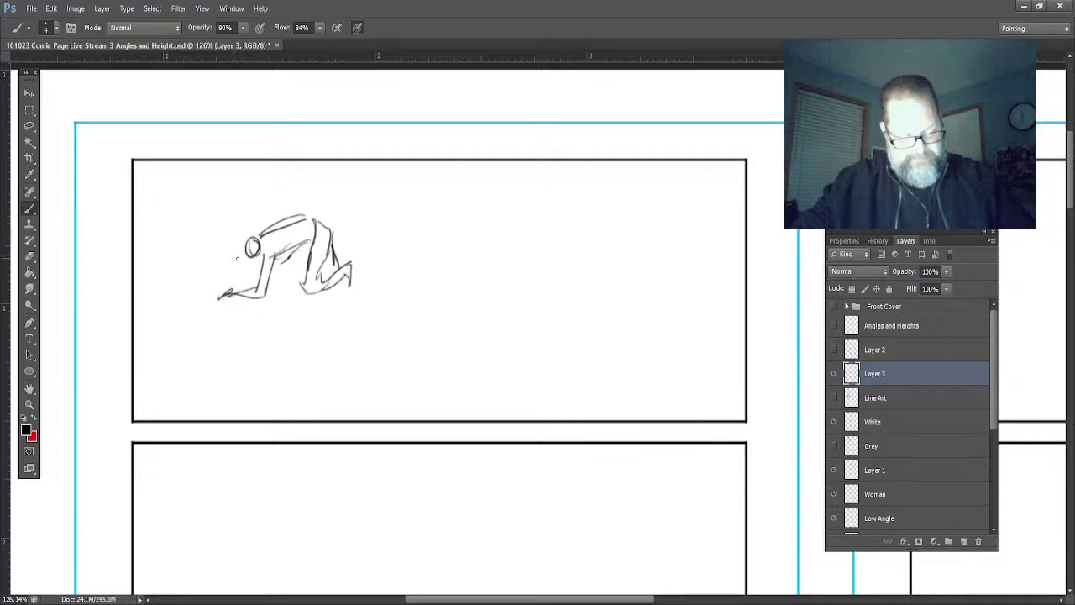
{"action": "left_click_drag", "start_coordinate": [243, 250], "coordinate": [229, 288]}
{"action": "left_click_drag", "start_coordinate": [252, 252], "coordinate": [238, 292]}
{"action": "mouse_move", "coordinate": [237, 291]}
{"action": "left_mouse_down"}
{"action": "mouse_move", "coordinate": [280, 305]}
{"action": "mouse_move", "coordinate": [289, 291]}
{"action": "left_mouse_up"}
{"action": "left_click_drag", "start_coordinate": [304, 247], "coordinate": [296, 292]}
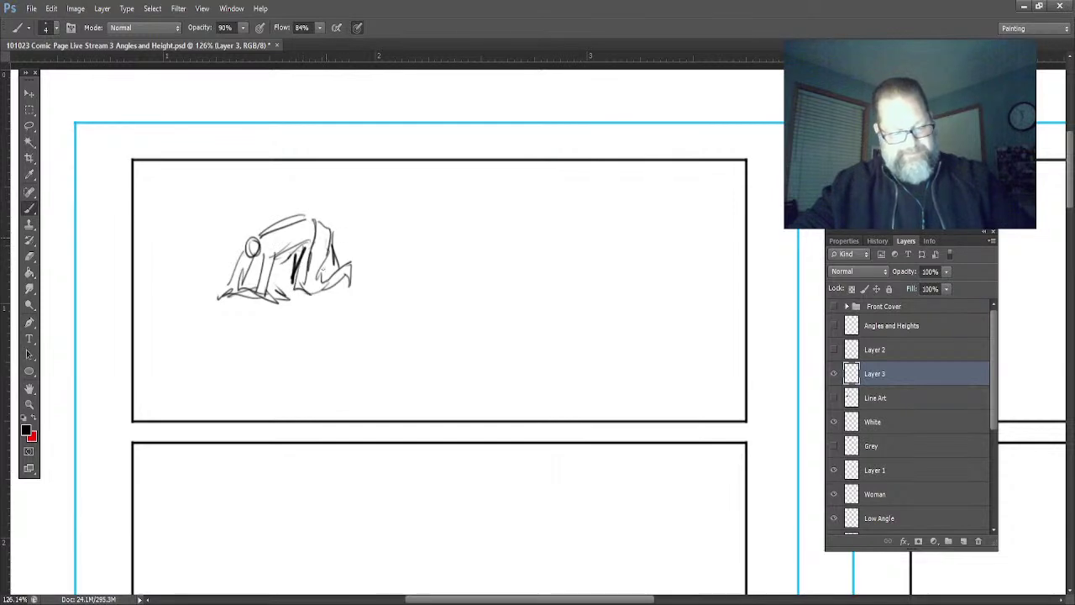
- Darken the crouching figure's head and draw long, gently slanting ground lines beneath it plus one line above it
{"action": "mouse_move", "coordinate": [256, 240]}
{"action": "left_mouse_down"}
{"action": "mouse_move", "coordinate": [246, 258]}
{"action": "mouse_move", "coordinate": [282, 293]}
{"action": "mouse_move", "coordinate": [144, 298]}
{"action": "left_mouse_up"}
{"action": "left_click_drag", "start_coordinate": [269, 291], "coordinate": [425, 273]}
{"action": "left_click_drag", "start_coordinate": [566, 297], "coordinate": [135, 344]}
{"action": "left_click_drag", "start_coordinate": [641, 309], "coordinate": [183, 381]}
{"action": "left_click_drag", "start_coordinate": [702, 348], "coordinate": [274, 410]}
{"action": "left_click_drag", "start_coordinate": [308, 173], "coordinate": [54, 228]}
{"action": "left_click_drag", "start_coordinate": [232, 294], "coordinate": [233, 308]}
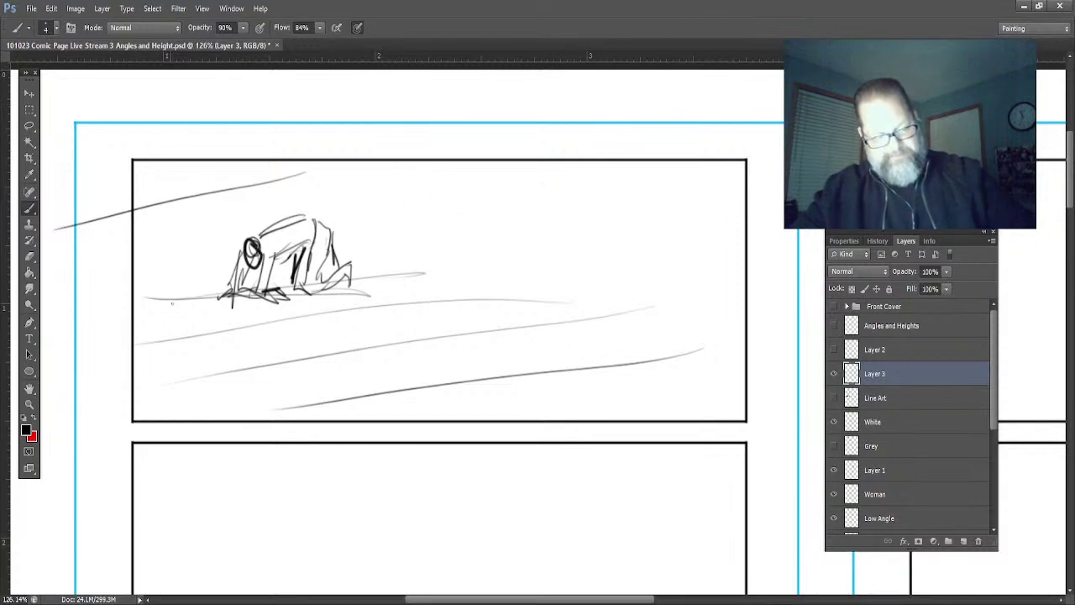
- Rough in a large foreground figure seen from behind in the first panel, with an oval head, rounded shoulders and a long torso
{"action": "left_click_drag", "start_coordinate": [443, 145], "coordinate": [448, 238]}
{"action": "mouse_move", "coordinate": [429, 120]}
{"action": "left_mouse_down"}
{"action": "mouse_move", "coordinate": [463, 221]}
{"action": "mouse_move", "coordinate": [420, 174]}
{"action": "mouse_move", "coordinate": [458, 223]}
{"action": "left_mouse_up"}
{"action": "left_click_drag", "start_coordinate": [478, 134], "coordinate": [437, 225]}
{"action": "mouse_move", "coordinate": [445, 107]}
{"action": "left_mouse_down"}
{"action": "mouse_move", "coordinate": [483, 223]}
{"action": "mouse_move", "coordinate": [373, 277]}
{"action": "left_mouse_up"}
{"action": "left_click_drag", "start_coordinate": [524, 212], "coordinate": [400, 280]}
{"action": "left_click_drag", "start_coordinate": [463, 222], "coordinate": [388, 275]}
{"action": "left_click_drag", "start_coordinate": [541, 210], "coordinate": [603, 358]}
{"action": "left_click_drag", "start_coordinate": [581, 294], "coordinate": [592, 425]}
{"action": "left_click_drag", "start_coordinate": [513, 201], "coordinate": [524, 242]}
- Darken the foreground figure's contours and add bent arms, crossing strap lines and a bold oval shape on its near side
{"action": "mouse_move", "coordinate": [395, 260]}
{"action": "left_mouse_down"}
{"action": "mouse_move", "coordinate": [401, 329]}
{"action": "mouse_move", "coordinate": [340, 323]}
{"action": "mouse_move", "coordinate": [402, 261]}
{"action": "left_mouse_up"}
{"action": "mouse_move", "coordinate": [389, 267]}
{"action": "left_mouse_down"}
{"action": "mouse_move", "coordinate": [373, 312]}
{"action": "mouse_move", "coordinate": [425, 278]}
{"action": "left_mouse_up"}
{"action": "mouse_move", "coordinate": [528, 205]}
{"action": "left_mouse_down"}
{"action": "mouse_move", "coordinate": [618, 279]}
{"action": "mouse_move", "coordinate": [564, 269]}
{"action": "left_mouse_up"}
{"action": "left_click_drag", "start_coordinate": [504, 223], "coordinate": [531, 361]}
{"action": "left_click_drag", "start_coordinate": [589, 288], "coordinate": [600, 320]}
{"action": "left_click_drag", "start_coordinate": [588, 317], "coordinate": [573, 387]}
{"action": "mouse_move", "coordinate": [405, 358]}
{"action": "left_mouse_down"}
{"action": "mouse_move", "coordinate": [404, 408]}
{"action": "mouse_move", "coordinate": [366, 365]}
{"action": "left_mouse_up"}
{"action": "left_click_drag", "start_coordinate": [494, 160], "coordinate": [497, 210]}
{"action": "mouse_move", "coordinate": [477, 101]}
{"action": "left_mouse_down"}
{"action": "mouse_move", "coordinate": [487, 147]}
{"action": "mouse_move", "coordinate": [424, 226]}
{"action": "mouse_move", "coordinate": [477, 126]}
{"action": "left_mouse_up"}
{"action": "mouse_move", "coordinate": [385, 257]}
{"action": "left_mouse_down"}
{"action": "mouse_move", "coordinate": [292, 356]}
{"action": "mouse_move", "coordinate": [361, 427]}
{"action": "left_mouse_up"}
{"action": "left_click_drag", "start_coordinate": [414, 311], "coordinate": [358, 402]}
{"action": "left_click_drag", "start_coordinate": [351, 291], "coordinate": [264, 366]}
{"action": "left_click_drag", "start_coordinate": [266, 366], "coordinate": [361, 412]}
{"action": "mouse_move", "coordinate": [561, 202]}
{"action": "left_mouse_down"}
{"action": "mouse_move", "coordinate": [671, 316]}
{"action": "mouse_move", "coordinate": [594, 434]}
{"action": "left_mouse_up"}
{"action": "left_click_drag", "start_coordinate": [637, 319], "coordinate": [556, 415]}
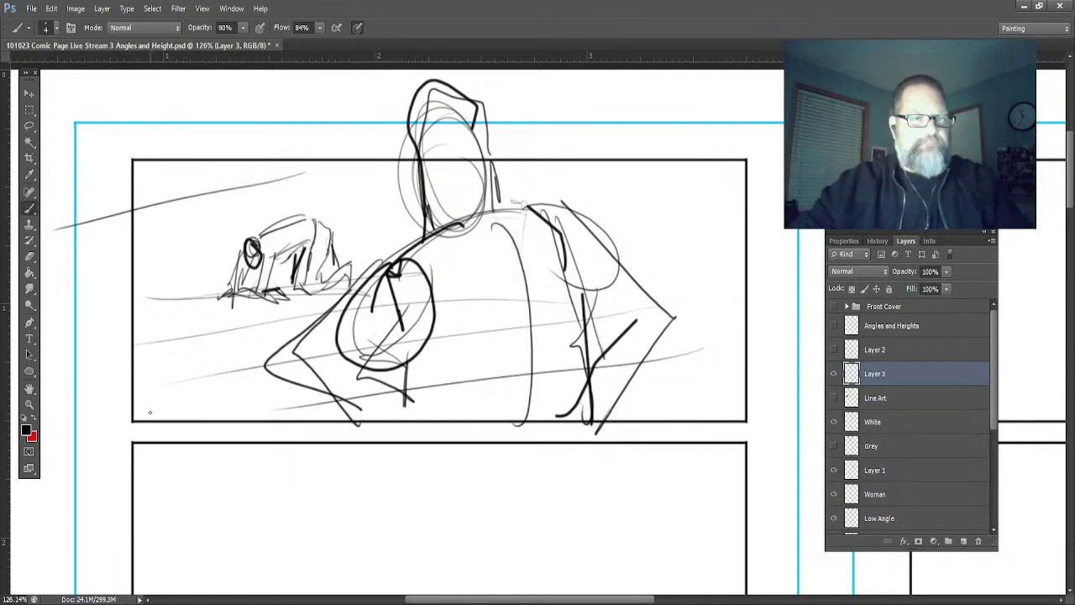
{"action": "left_click", "coordinate": [29, 388]}
{"action": "left_click_drag", "start_coordinate": [247, 509], "coordinate": [240, 348]}
{"action": "left_click", "coordinate": [34, 422]}
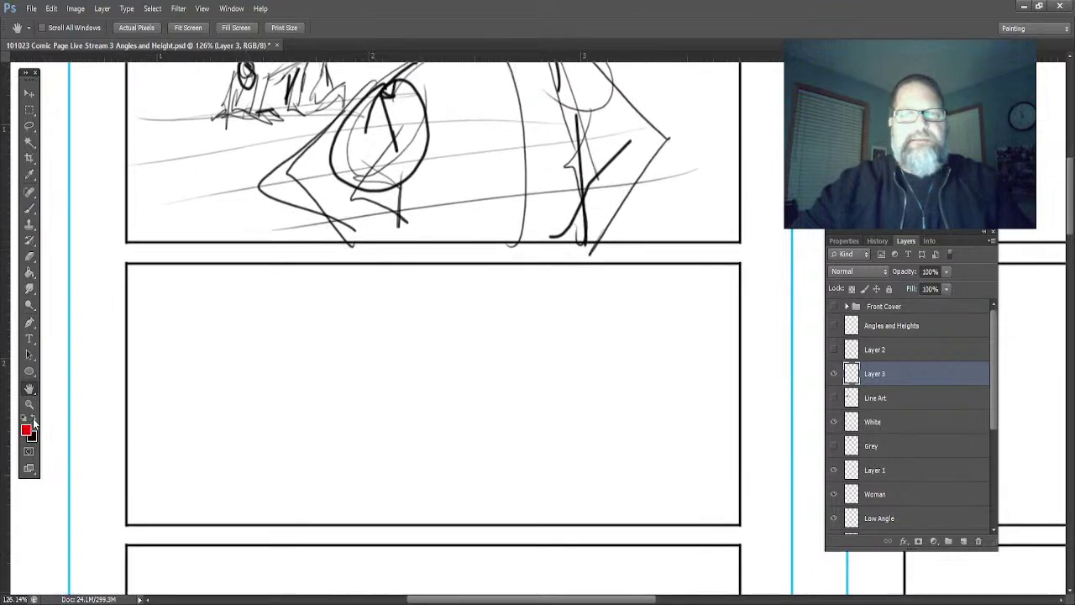
{"action": "left_click", "coordinate": [30, 210]}
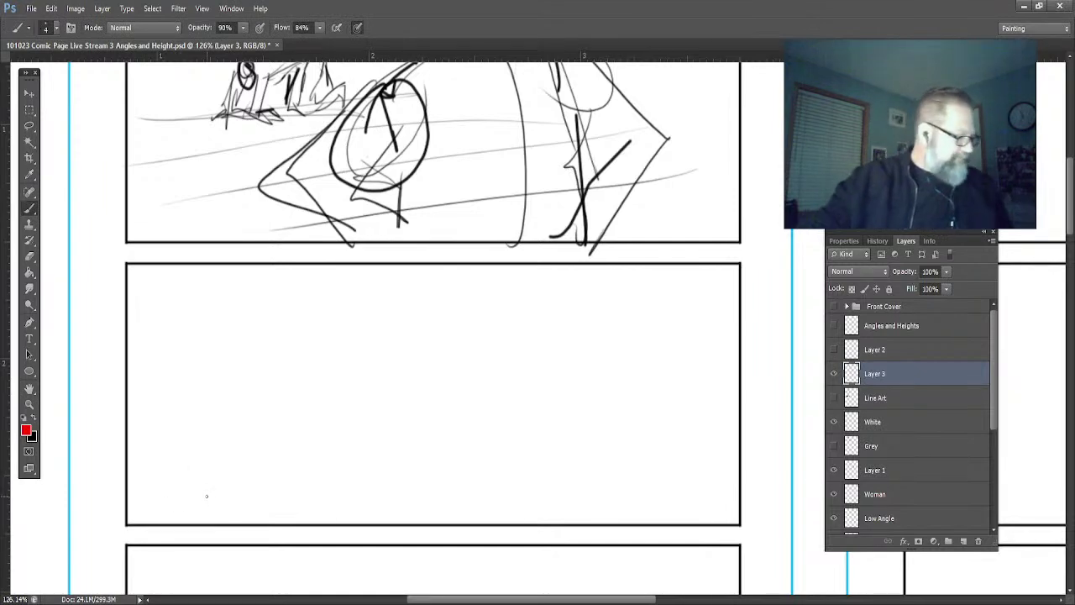
{"action": "mouse_move", "coordinate": [147, 510]}
{"action": "left_mouse_down"}
{"action": "mouse_move", "coordinate": [198, 509]}
{"action": "mouse_move", "coordinate": [207, 498]}
{"action": "mouse_move", "coordinate": [247, 513]}
{"action": "left_mouse_up"}
{"action": "left_click_drag", "start_coordinate": [260, 489], "coordinate": [284, 486]}
{"action": "left_click_drag", "start_coordinate": [270, 489], "coordinate": [271, 514]}
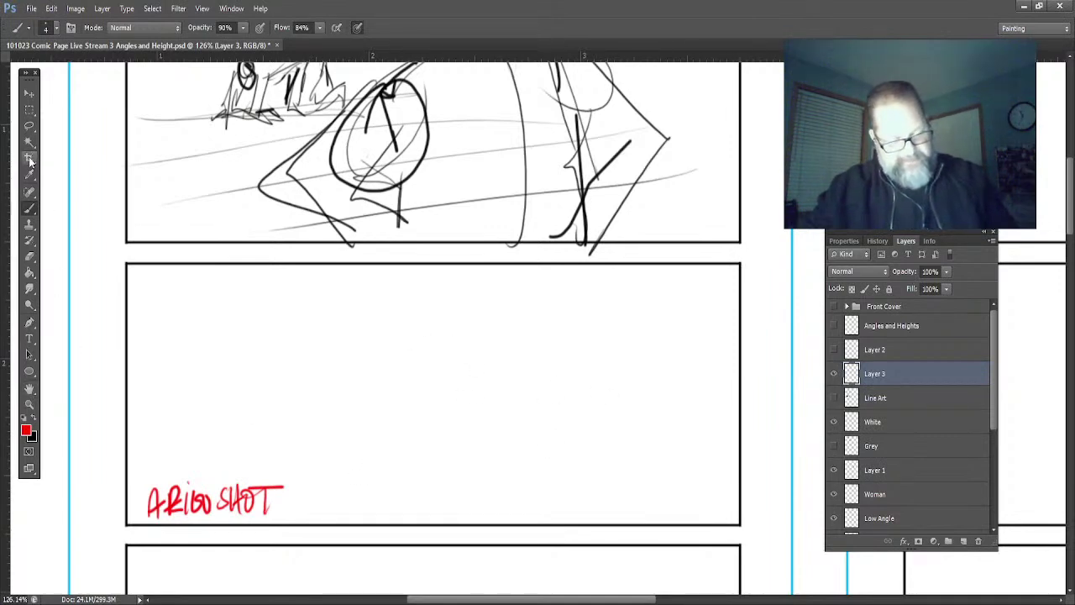
{"action": "mouse_move", "coordinate": [260, 480]}
{"action": "left_mouse_down"}
{"action": "mouse_move", "coordinate": [260, 492]}
{"action": "mouse_move", "coordinate": [176, 509]}
{"action": "mouse_move", "coordinate": [171, 492]}
{"action": "left_mouse_up"}
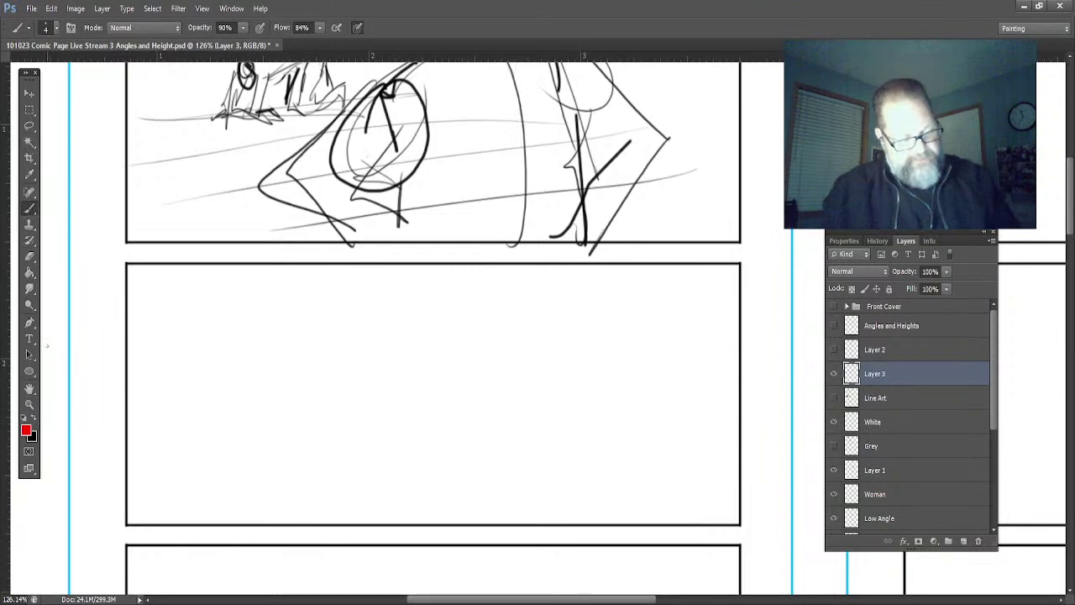
{"action": "left_click", "coordinate": [32, 417]}
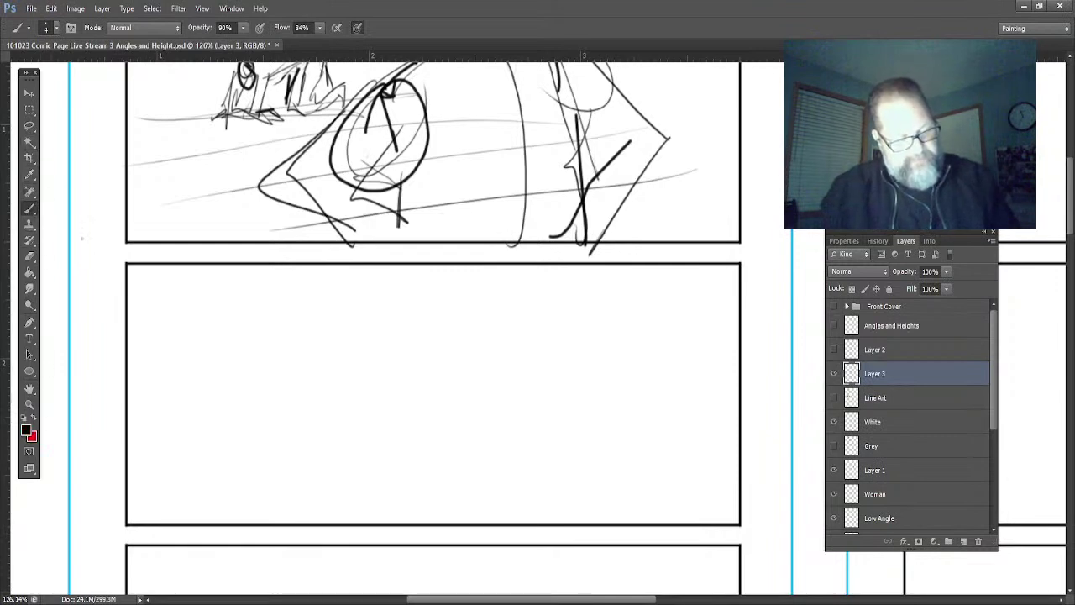
- Draw a diagonal perspective ground grid across the second panel with long crossing lines, using a size 4 black brush
{"action": "left_click_drag", "start_coordinate": [742, 333], "coordinate": [326, 226]}
{"action": "left_click_drag", "start_coordinate": [740, 410], "coordinate": [215, 251]}
{"action": "left_click_drag", "start_coordinate": [740, 466], "coordinate": [136, 297]}
{"action": "left_click_drag", "start_coordinate": [706, 529], "coordinate": [99, 370]}
{"action": "left_click_drag", "start_coordinate": [464, 536], "coordinate": [41, 456]}
{"action": "left_click_drag", "start_coordinate": [500, 269], "coordinate": [46, 412]}
{"action": "left_click_drag", "start_coordinate": [575, 307], "coordinate": [135, 492]}
{"action": "left_click_drag", "start_coordinate": [707, 326], "coordinate": [303, 506]}
{"action": "left_click_drag", "start_coordinate": [769, 373], "coordinate": [459, 524]}
{"action": "left_click_drag", "start_coordinate": [780, 481], "coordinate": [499, 571]}
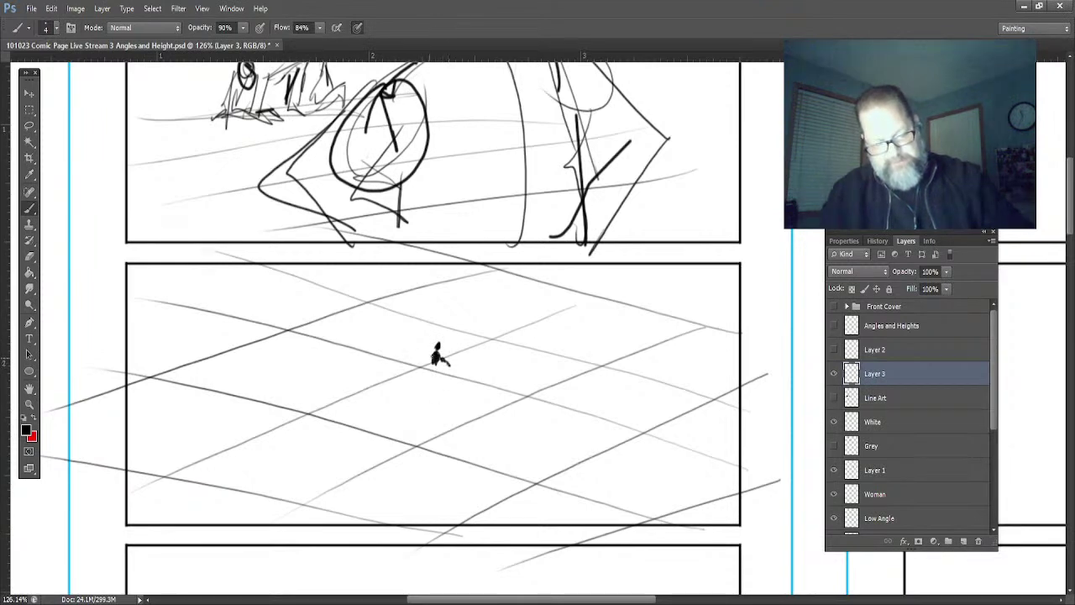
- Sketch a tiny standing figure with a staff mid-grid and a jagged, winding path running diagonally through the second panel
{"action": "left_click_drag", "start_coordinate": [435, 361], "coordinate": [436, 395]}
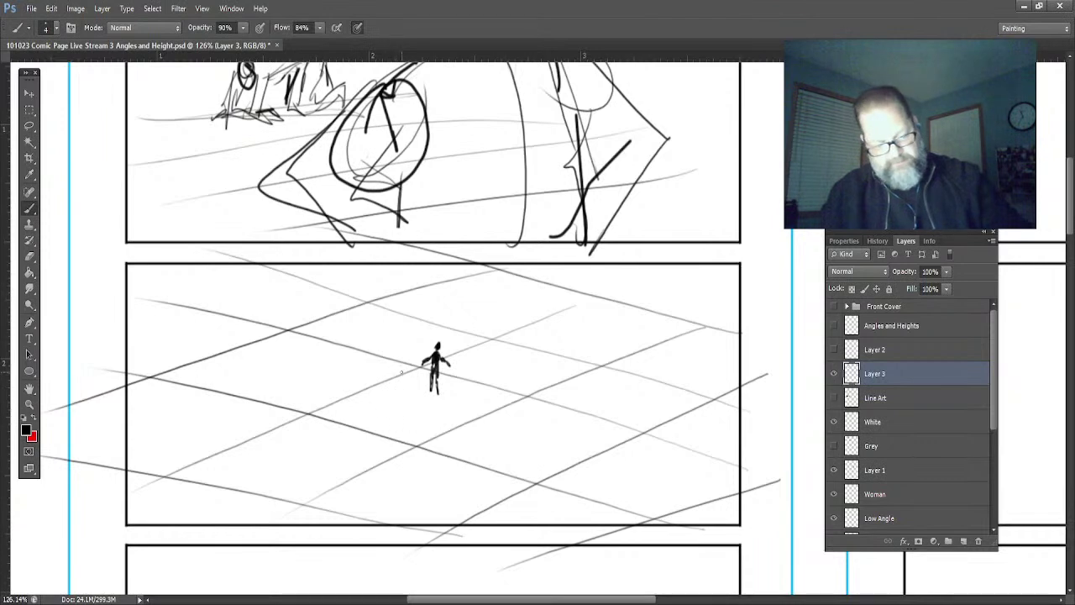
{"action": "mouse_move", "coordinate": [446, 395]}
{"action": "left_mouse_down"}
{"action": "mouse_move", "coordinate": [449, 336]}
{"action": "mouse_move", "coordinate": [447, 395]}
{"action": "left_mouse_up"}
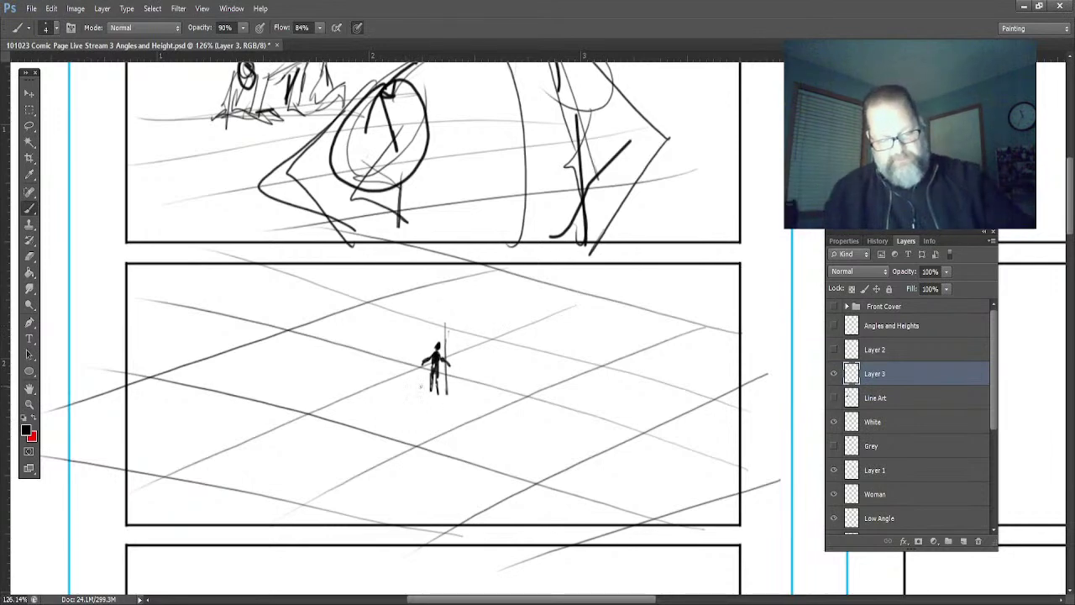
{"action": "mouse_move", "coordinate": [589, 302]}
{"action": "left_mouse_down"}
{"action": "mouse_move", "coordinate": [494, 355]}
{"action": "mouse_move", "coordinate": [162, 486]}
{"action": "left_mouse_up"}
{"action": "mouse_move", "coordinate": [591, 298]}
{"action": "left_mouse_down"}
{"action": "mouse_move", "coordinate": [527, 323]}
{"action": "mouse_move", "coordinate": [450, 380]}
{"action": "mouse_move", "coordinate": [462, 403]}
{"action": "mouse_move", "coordinate": [231, 534]}
{"action": "left_mouse_up"}
{"action": "mouse_move", "coordinate": [406, 483]}
{"action": "left_mouse_down"}
{"action": "mouse_move", "coordinate": [412, 462]}
{"action": "mouse_move", "coordinate": [514, 402]}
{"action": "mouse_move", "coordinate": [588, 318]}
{"action": "left_mouse_up"}
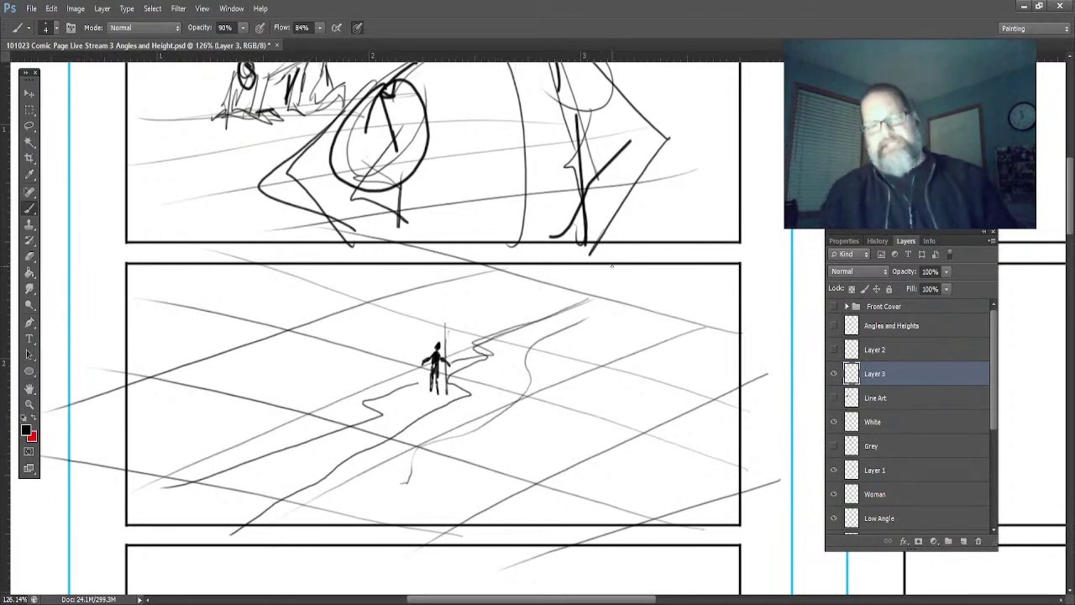
{"action": "mouse_move", "coordinate": [427, 395]}
{"action": "left_mouse_down"}
{"action": "mouse_move", "coordinate": [374, 414]}
{"action": "mouse_move", "coordinate": [393, 430]}
{"action": "left_mouse_up"}
{"action": "left_click_drag", "start_coordinate": [215, 508], "coordinate": [294, 483]}
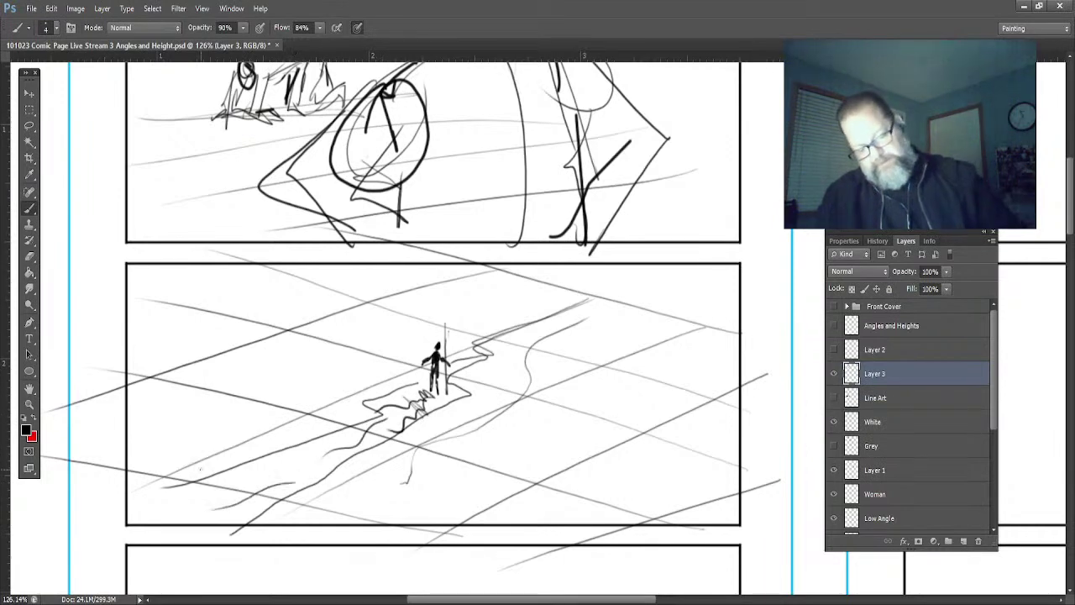
{"action": "left_click_drag", "start_coordinate": [597, 312], "coordinate": [687, 273]}
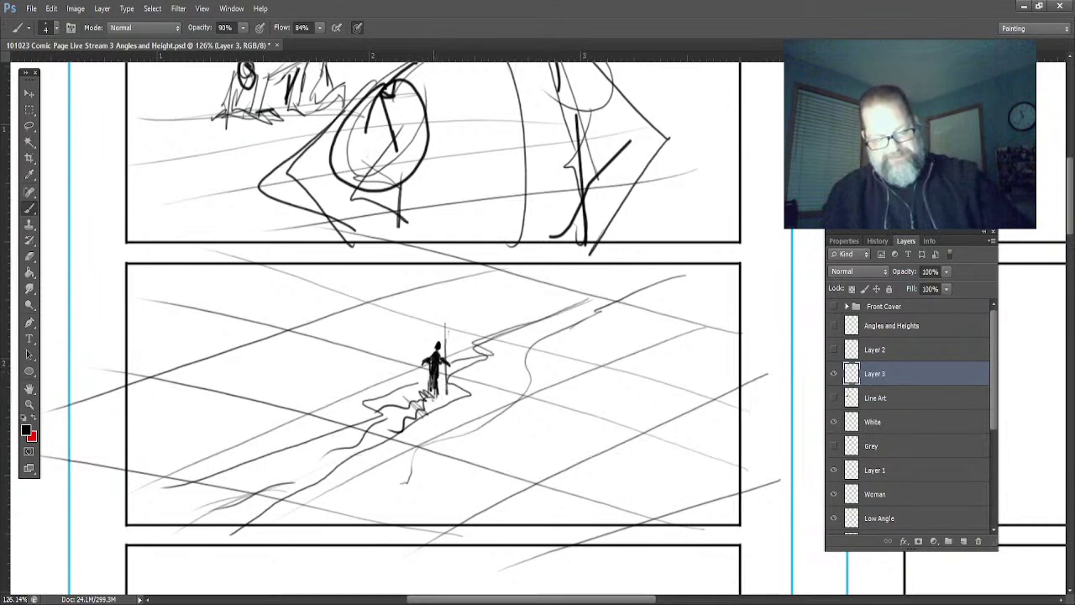
- Darken the figure's staff and scribble small rocks along both sides of the winding path
{"action": "left_click_drag", "start_coordinate": [444, 389], "coordinate": [447, 316]}
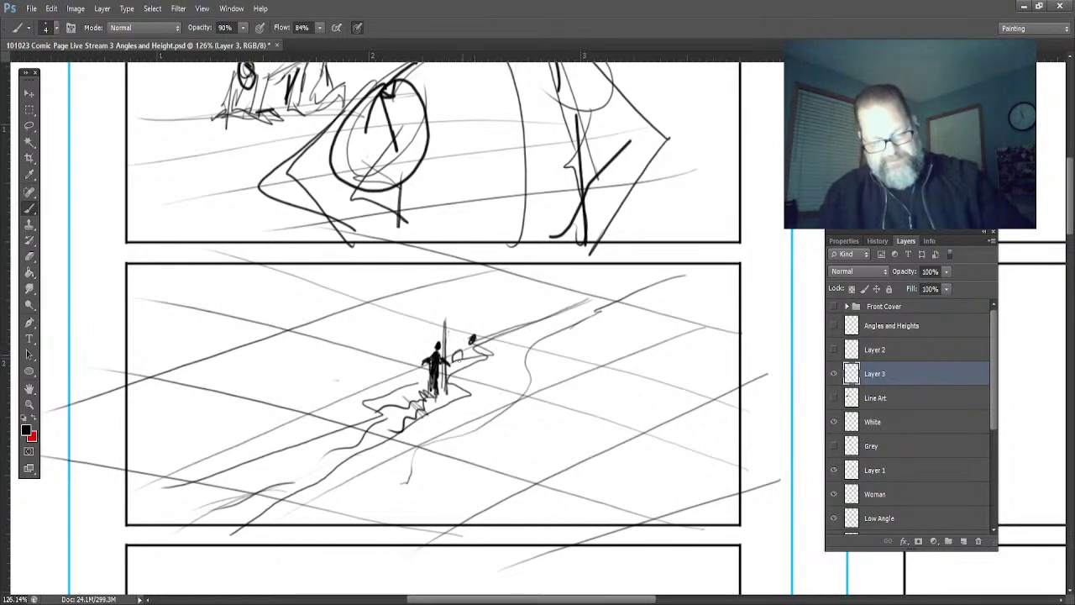
{"action": "left_click_drag", "start_coordinate": [375, 372], "coordinate": [358, 390]}
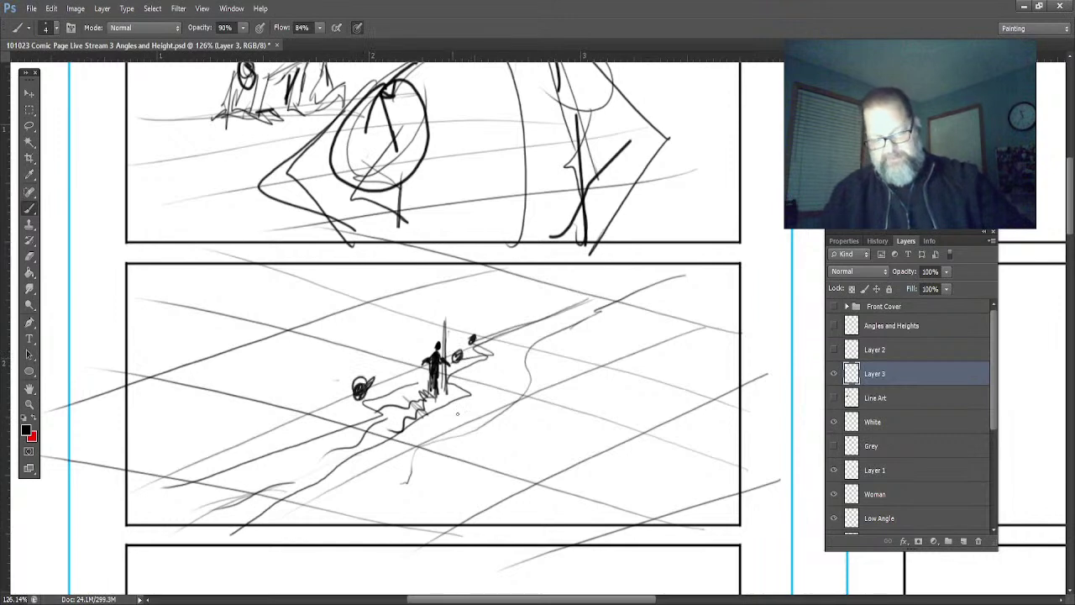
{"action": "left_click_drag", "start_coordinate": [502, 406], "coordinate": [502, 409]}
{"action": "left_click_drag", "start_coordinate": [534, 347], "coordinate": [553, 331]}
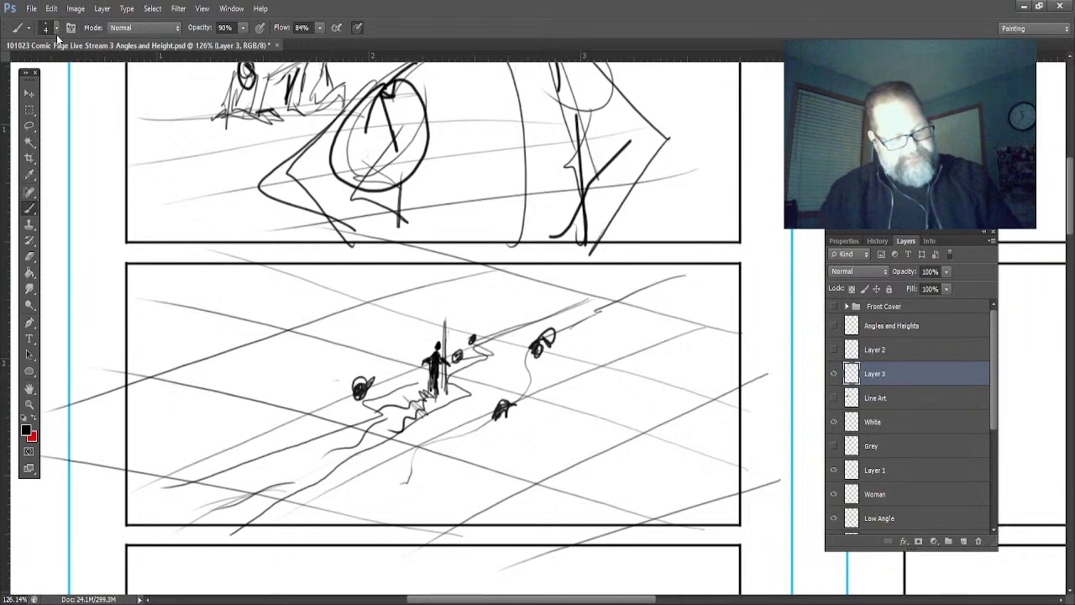
- Paint solid black pine trees at both sides of the second panel and dot small rocks on the ground, using a size 24 brush
{"action": "type", "text": "24"}
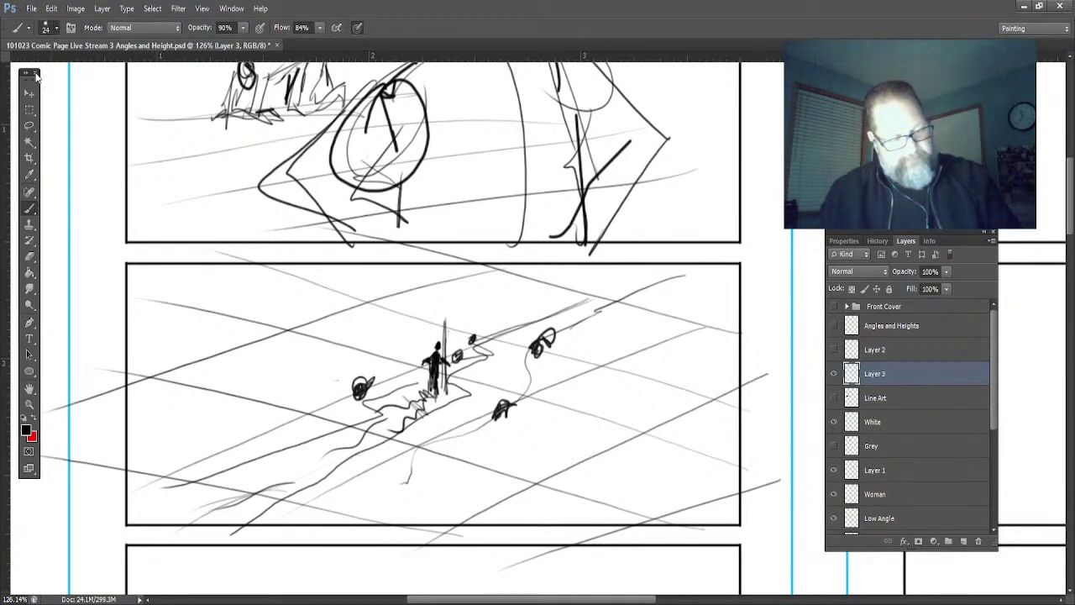
{"action": "mouse_move", "coordinate": [178, 299]}
{"action": "left_mouse_down"}
{"action": "mouse_move", "coordinate": [193, 256]}
{"action": "mouse_move", "coordinate": [217, 315]}
{"action": "mouse_move", "coordinate": [225, 305]}
{"action": "mouse_move", "coordinate": [206, 324]}
{"action": "mouse_move", "coordinate": [191, 305]}
{"action": "mouse_move", "coordinate": [164, 349]}
{"action": "mouse_move", "coordinate": [238, 355]}
{"action": "mouse_move", "coordinate": [245, 340]}
{"action": "mouse_move", "coordinate": [235, 389]}
{"action": "mouse_move", "coordinate": [155, 350]}
{"action": "mouse_move", "coordinate": [263, 407]}
{"action": "mouse_move", "coordinate": [174, 390]}
{"action": "mouse_move", "coordinate": [152, 435]}
{"action": "left_mouse_up"}
{"action": "mouse_move", "coordinate": [736, 363]}
{"action": "left_mouse_down"}
{"action": "mouse_move", "coordinate": [746, 420]}
{"action": "mouse_move", "coordinate": [685, 449]}
{"action": "mouse_move", "coordinate": [673, 467]}
{"action": "mouse_move", "coordinate": [710, 470]}
{"action": "mouse_move", "coordinate": [668, 437]}
{"action": "mouse_move", "coordinate": [723, 378]}
{"action": "mouse_move", "coordinate": [659, 496]}
{"action": "mouse_move", "coordinate": [706, 450]}
{"action": "mouse_move", "coordinate": [752, 529]}
{"action": "left_mouse_up"}
{"action": "mouse_move", "coordinate": [671, 333]}
{"action": "left_mouse_down"}
{"action": "mouse_move", "coordinate": [675, 353]}
{"action": "mouse_move", "coordinate": [699, 363]}
{"action": "left_mouse_up"}
{"action": "left_click", "coordinate": [294, 535]}
{"action": "left_click", "coordinate": [314, 521]}
{"action": "left_click", "coordinate": [561, 506]}
{"action": "left_click", "coordinate": [402, 528]}
{"action": "left_click", "coordinate": [280, 326]}
{"action": "mouse_move", "coordinate": [225, 382]}
{"action": "left_mouse_down"}
{"action": "mouse_move", "coordinate": [187, 454]}
{"action": "mouse_move", "coordinate": [276, 452]}
{"action": "mouse_move", "coordinate": [118, 479]}
{"action": "left_mouse_up"}
{"action": "left_click_drag", "start_coordinate": [217, 449], "coordinate": [117, 466]}
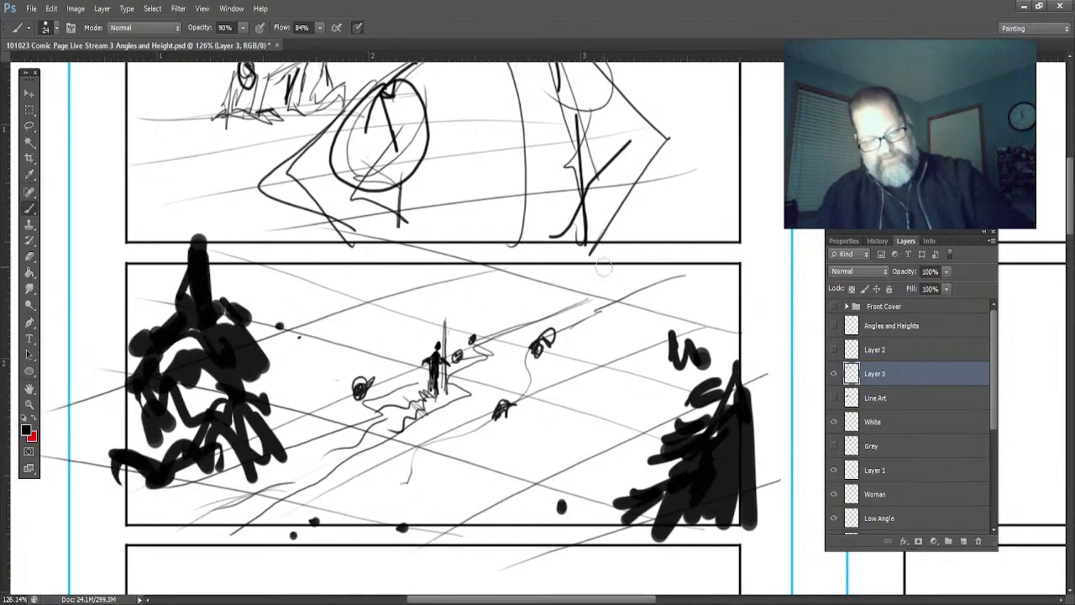
- Draw horizon lines and a wavy band of distant hills along the second panel's upper edge
{"action": "left_click_drag", "start_coordinate": [672, 271], "coordinate": [434, 275]}
{"action": "left_click_drag", "start_coordinate": [371, 287], "coordinate": [140, 297]}
{"action": "mouse_move", "coordinate": [580, 270]}
{"action": "left_mouse_down"}
{"action": "mouse_move", "coordinate": [152, 278]}
{"action": "mouse_move", "coordinate": [124, 267]}
{"action": "left_mouse_up"}
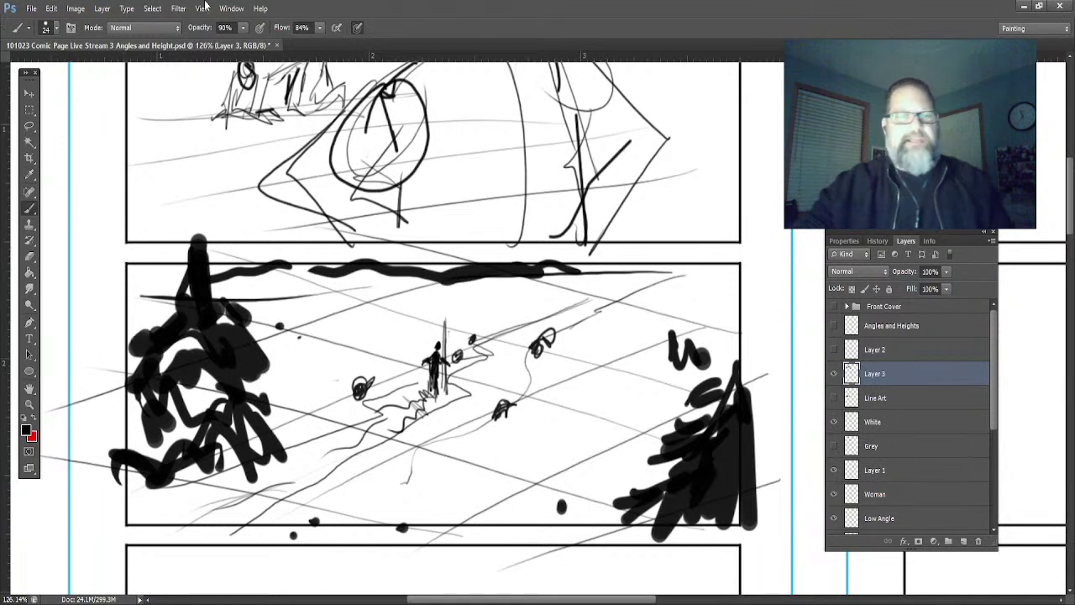
{"action": "left_click", "coordinate": [29, 389]}
{"action": "left_click_drag", "start_coordinate": [370, 481], "coordinate": [354, 260]}
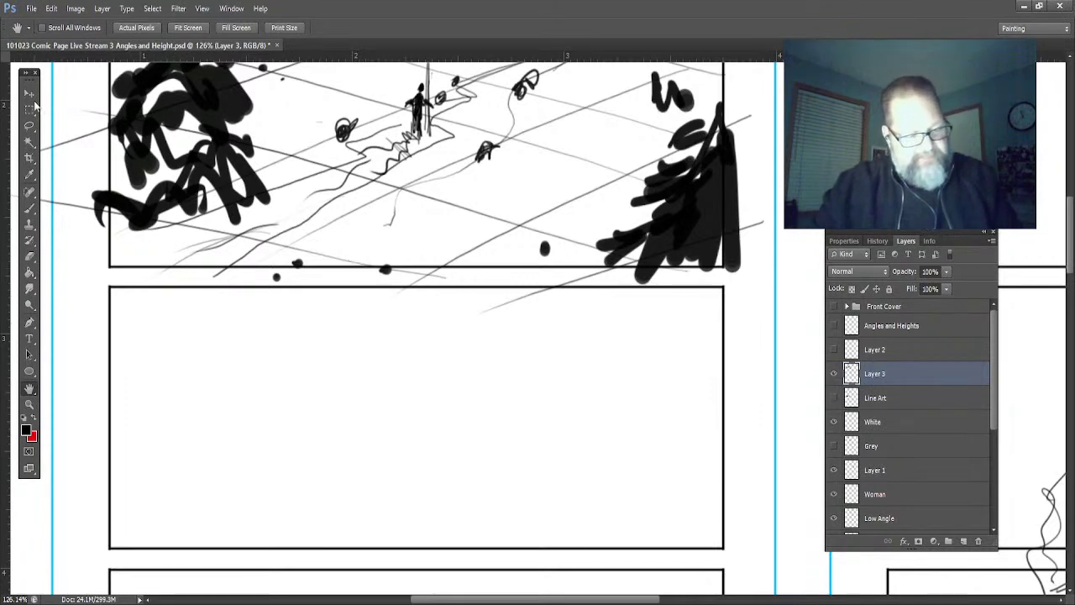
{"action": "left_click", "coordinate": [29, 208]}
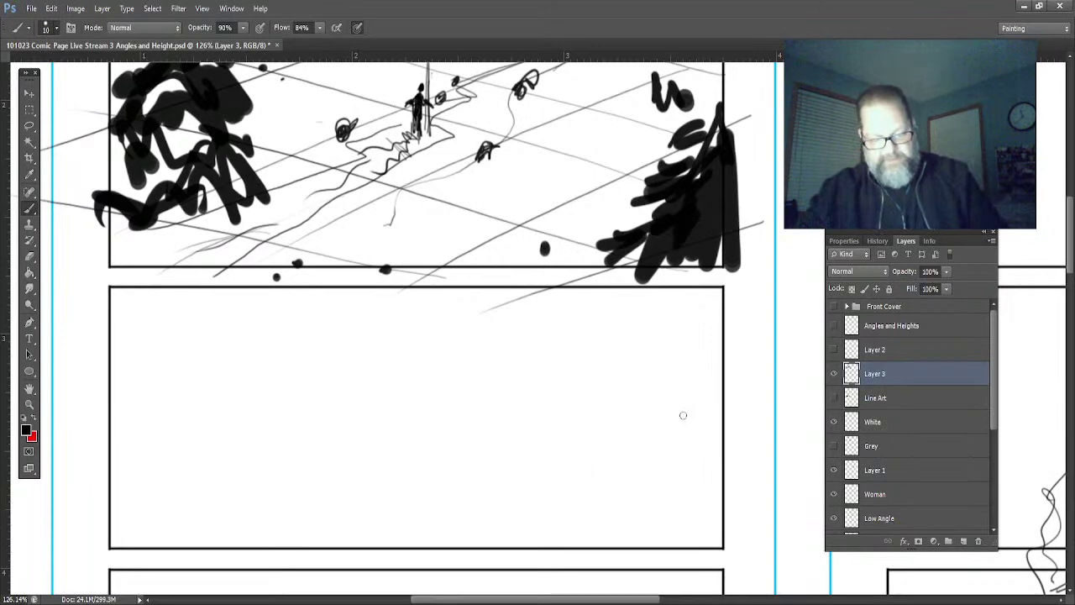
{"action": "left_click", "coordinate": [716, 383]}
{"action": "left_click", "coordinate": [338, 283], "text": "shift"}
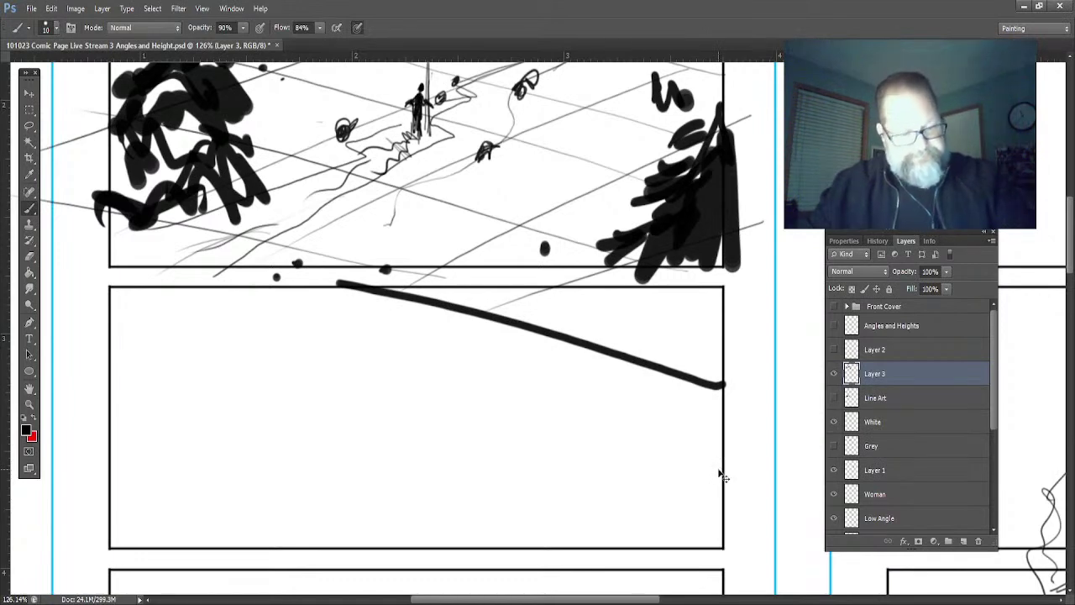
{"action": "key", "text": "ctrl+z"}
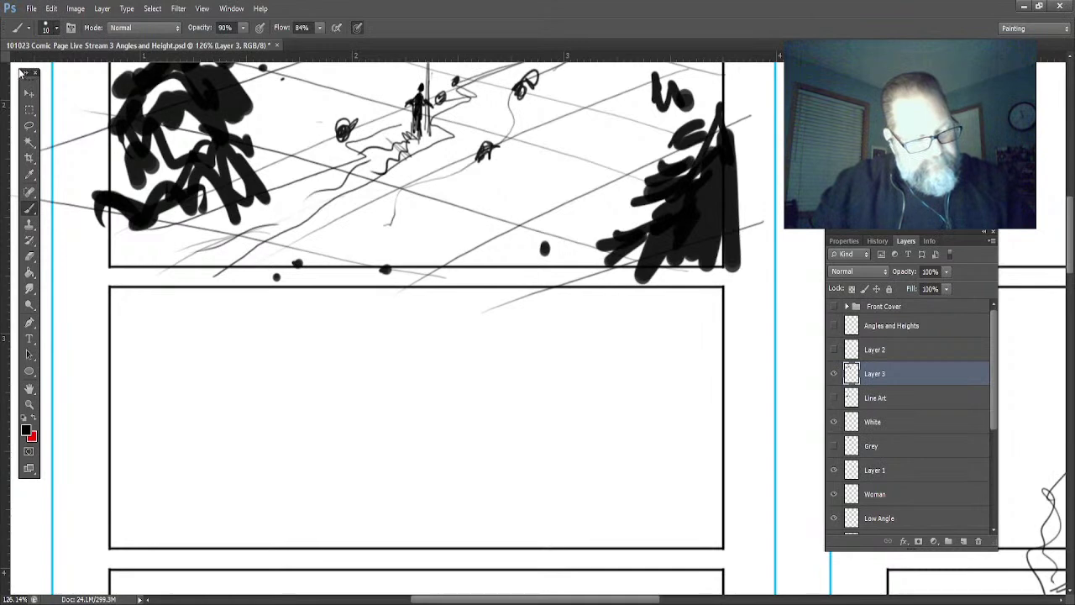
- Draw four faint, parallel slanting ground lines across the third panel with a size 3 brush, plus a short upright mark
{"action": "key", "text": "bracketleft"}
{"action": "key", "text": "bracketleft"}
{"action": "key", "text": "bracketleft"}
{"action": "key", "text": "bracketleft"}
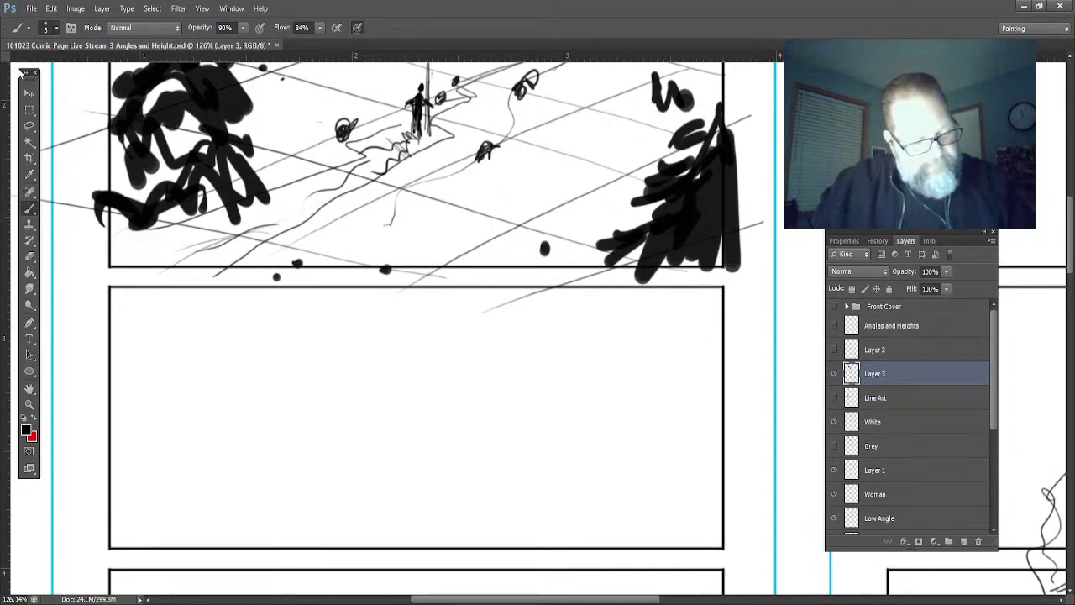
{"action": "left_click", "coordinate": [706, 464], "text": "shift"}
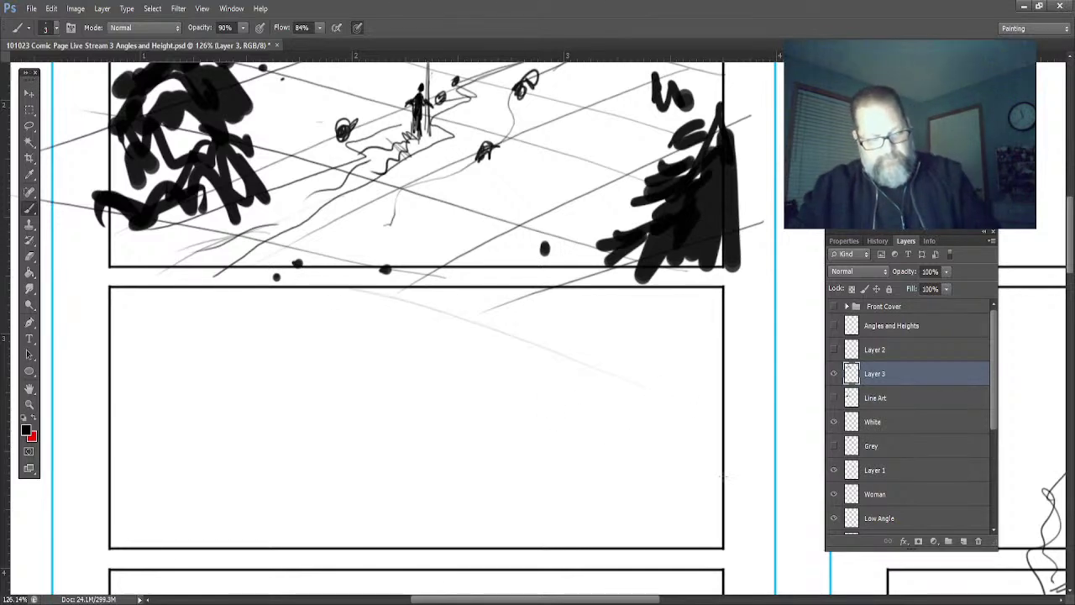
{"action": "left_click_drag", "start_coordinate": [511, 455], "coordinate": [212, 335]}
{"action": "left_click_drag", "start_coordinate": [466, 526], "coordinate": [100, 392]}
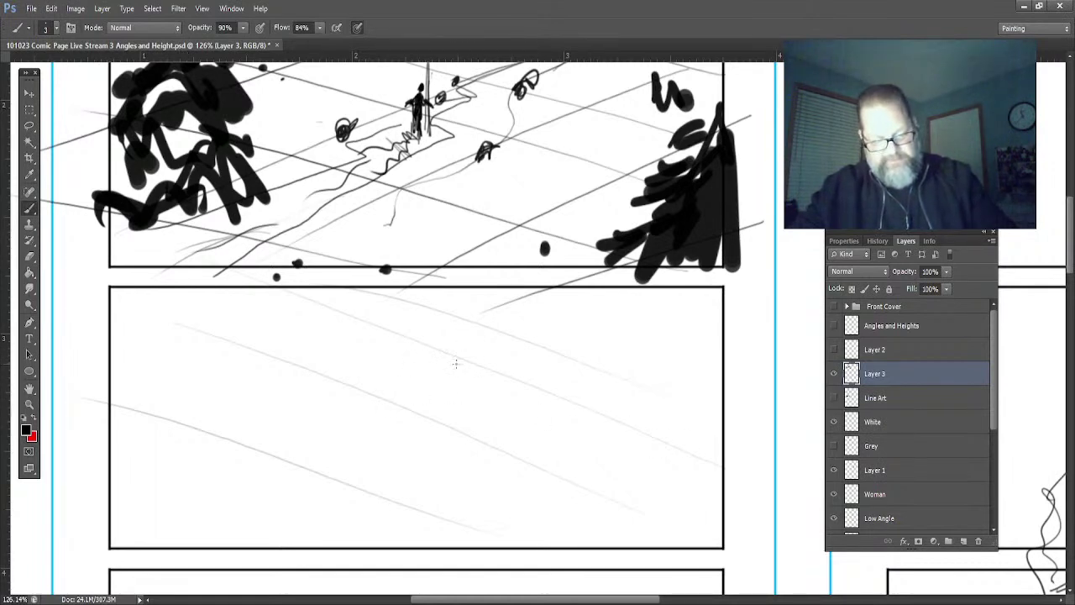
{"action": "left_click_drag", "start_coordinate": [453, 344], "coordinate": [458, 369]}
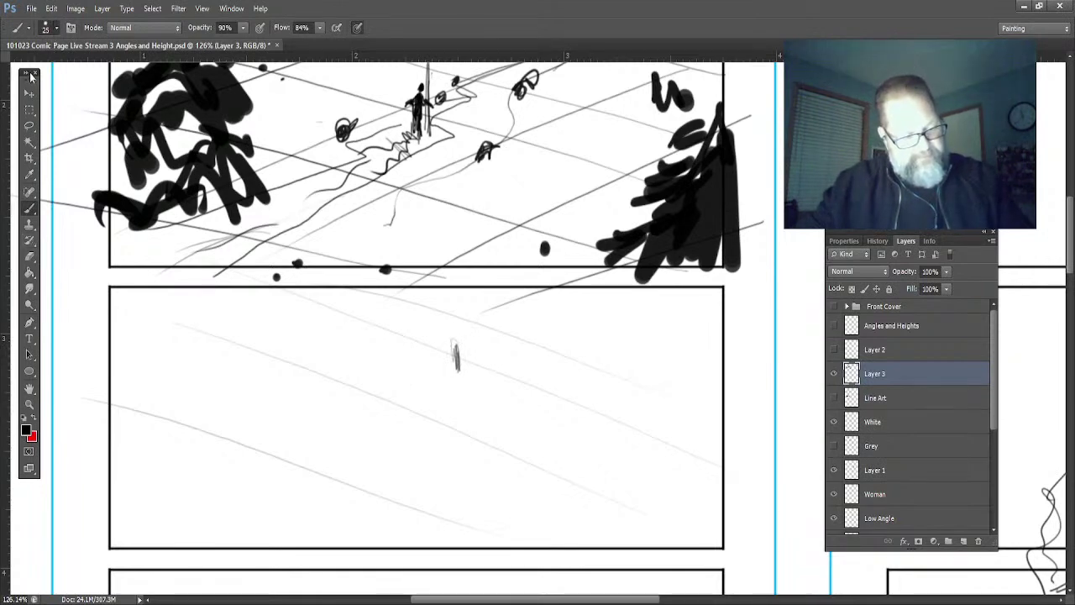
- Sketch three tall, thin-trunked trees with scribbled tops around the third panel, using a size 17 brush
{"action": "mouse_move", "coordinate": [514, 406]}
{"action": "left_mouse_down"}
{"action": "mouse_move", "coordinate": [514, 477]}
{"action": "mouse_move", "coordinate": [530, 408]}
{"action": "mouse_move", "coordinate": [517, 377]}
{"action": "mouse_move", "coordinate": [504, 399]}
{"action": "mouse_move", "coordinate": [503, 416]}
{"action": "mouse_move", "coordinate": [525, 410]}
{"action": "mouse_move", "coordinate": [523, 395]}
{"action": "mouse_move", "coordinate": [547, 392]}
{"action": "mouse_move", "coordinate": [520, 380]}
{"action": "mouse_move", "coordinate": [531, 374]}
{"action": "left_mouse_up"}
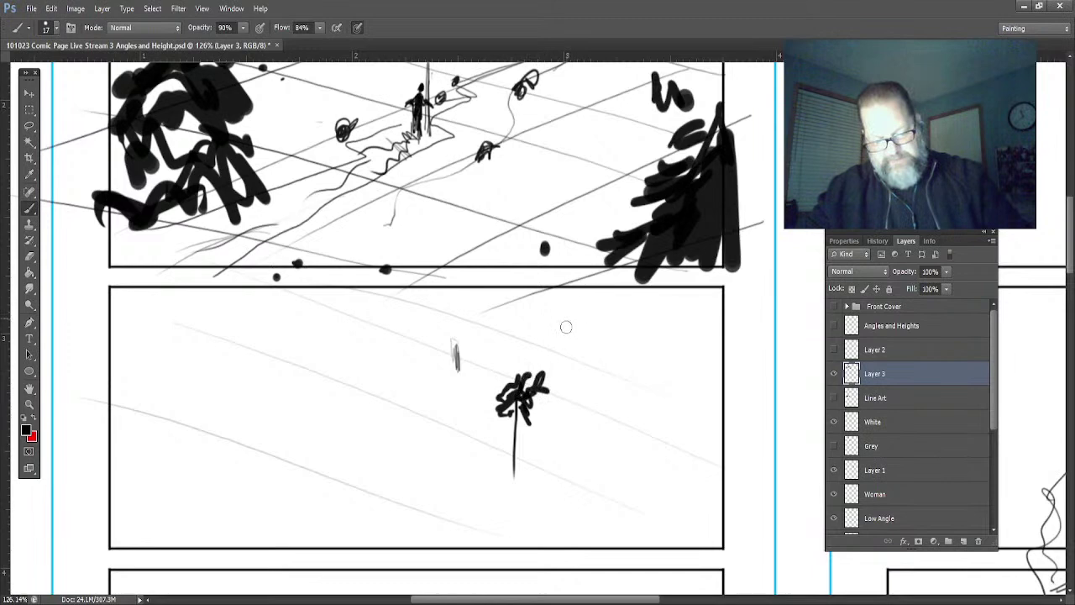
{"action": "mouse_move", "coordinate": [569, 307]}
{"action": "left_mouse_down"}
{"action": "mouse_move", "coordinate": [568, 321]}
{"action": "mouse_move", "coordinate": [584, 324]}
{"action": "mouse_move", "coordinate": [571, 342]}
{"action": "mouse_move", "coordinate": [572, 430]}
{"action": "left_mouse_up"}
{"action": "mouse_move", "coordinate": [227, 298]}
{"action": "left_mouse_down"}
{"action": "mouse_move", "coordinate": [228, 314]}
{"action": "mouse_move", "coordinate": [198, 334]}
{"action": "mouse_move", "coordinate": [220, 332]}
{"action": "mouse_move", "coordinate": [223, 466]}
{"action": "left_mouse_up"}
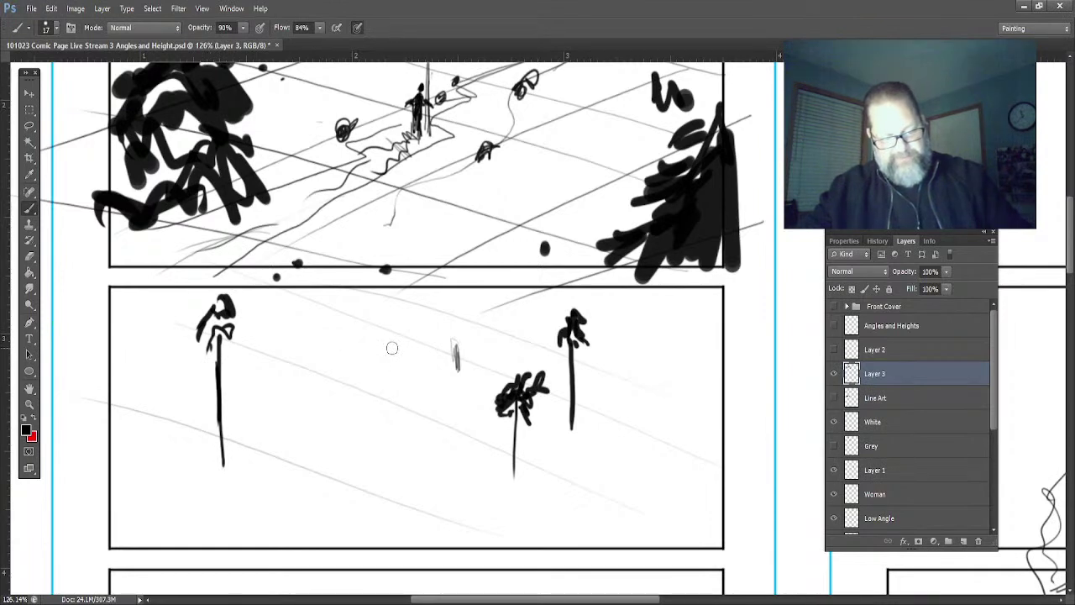
- Draw a six-sided platform on tall legs in the middle of the third panel, with a row of circles and an upright pole
{"action": "mouse_move", "coordinate": [371, 357]}
{"action": "left_mouse_down"}
{"action": "mouse_move", "coordinate": [411, 371]}
{"action": "mouse_move", "coordinate": [419, 355]}
{"action": "mouse_move", "coordinate": [440, 357]}
{"action": "mouse_move", "coordinate": [454, 388]}
{"action": "left_mouse_up"}
{"action": "mouse_move", "coordinate": [389, 346]}
{"action": "left_mouse_down"}
{"action": "mouse_move", "coordinate": [356, 355]}
{"action": "mouse_move", "coordinate": [354, 388]}
{"action": "mouse_move", "coordinate": [375, 402]}
{"action": "left_mouse_up"}
{"action": "mouse_move", "coordinate": [462, 382]}
{"action": "left_mouse_down"}
{"action": "mouse_move", "coordinate": [446, 405]}
{"action": "mouse_move", "coordinate": [383, 405]}
{"action": "mouse_move", "coordinate": [398, 416]}
{"action": "left_mouse_up"}
{"action": "left_click_drag", "start_coordinate": [356, 388], "coordinate": [398, 417]}
{"action": "mouse_move", "coordinate": [397, 344]}
{"action": "left_mouse_down"}
{"action": "mouse_move", "coordinate": [430, 340]}
{"action": "mouse_move", "coordinate": [392, 333]}
{"action": "mouse_move", "coordinate": [410, 328]}
{"action": "mouse_move", "coordinate": [432, 348]}
{"action": "left_mouse_up"}
{"action": "mouse_move", "coordinate": [437, 400]}
{"action": "left_mouse_down"}
{"action": "mouse_move", "coordinate": [443, 504]}
{"action": "mouse_move", "coordinate": [441, 402]}
{"action": "left_mouse_up"}
{"action": "mouse_move", "coordinate": [361, 402]}
{"action": "left_mouse_down"}
{"action": "mouse_move", "coordinate": [365, 499]}
{"action": "mouse_move", "coordinate": [375, 504]}
{"action": "left_mouse_up"}
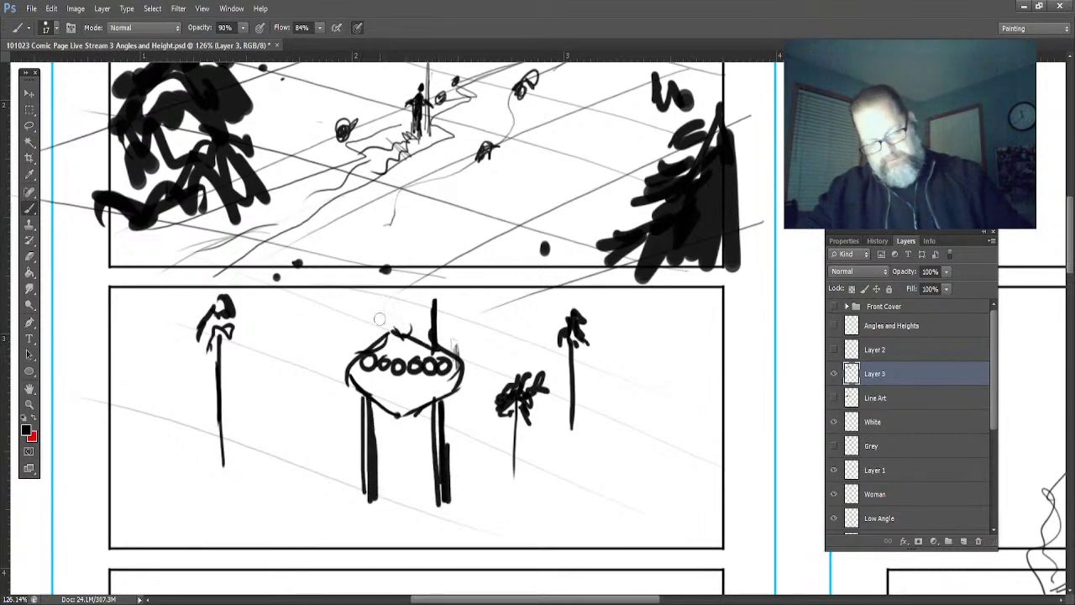
- Add a starburst shape on a post and zigzag marks at the back of the platform
{"action": "mouse_move", "coordinate": [370, 333]}
{"action": "left_mouse_down"}
{"action": "mouse_move", "coordinate": [370, 317]}
{"action": "mouse_move", "coordinate": [384, 336]}
{"action": "mouse_move", "coordinate": [346, 316]}
{"action": "left_mouse_up"}
{"action": "left_click_drag", "start_coordinate": [403, 291], "coordinate": [366, 341]}
{"action": "mouse_move", "coordinate": [359, 299]}
{"action": "left_mouse_down"}
{"action": "mouse_move", "coordinate": [399, 349]}
{"action": "mouse_move", "coordinate": [428, 357]}
{"action": "left_mouse_up"}
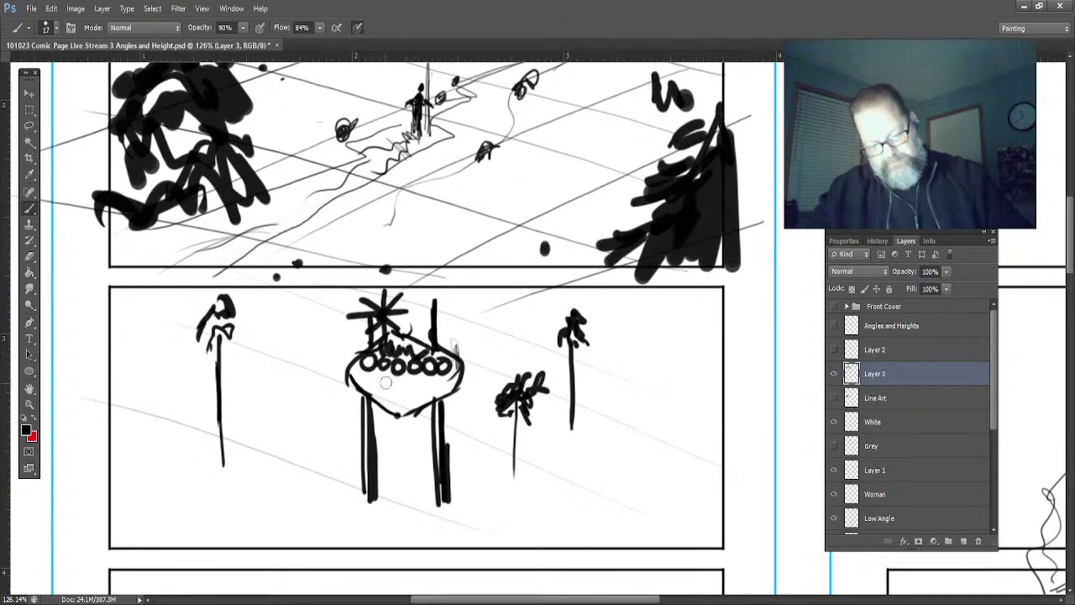
- Scribble detail onto the platform, reinforce its legs, and draw ground marks and a long slanting line at their base
{"action": "mouse_move", "coordinate": [369, 377]}
{"action": "left_mouse_down"}
{"action": "mouse_move", "coordinate": [422, 378]}
{"action": "mouse_move", "coordinate": [384, 402]}
{"action": "mouse_move", "coordinate": [378, 393]}
{"action": "mouse_move", "coordinate": [394, 393]}
{"action": "left_mouse_up"}
{"action": "mouse_move", "coordinate": [455, 376]}
{"action": "left_mouse_down"}
{"action": "mouse_move", "coordinate": [447, 516]}
{"action": "mouse_move", "coordinate": [377, 509]}
{"action": "left_mouse_up"}
{"action": "left_click_drag", "start_coordinate": [400, 524], "coordinate": [454, 504]}
{"action": "left_click_drag", "start_coordinate": [363, 509], "coordinate": [244, 554]}
{"action": "left_click_drag", "start_coordinate": [451, 505], "coordinate": [461, 519]}
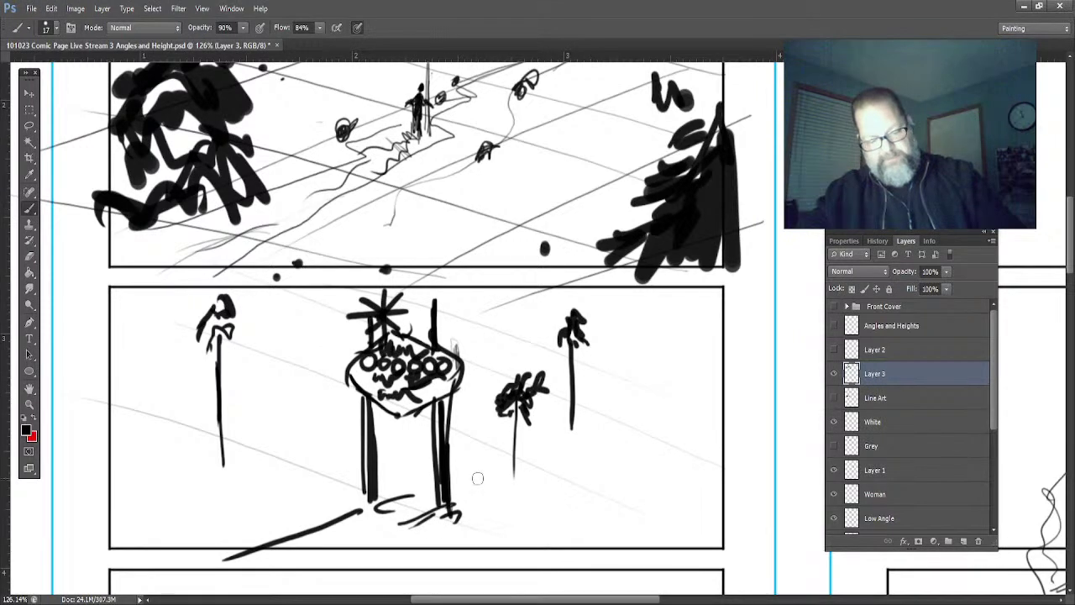
- Draw three long diagonal ground lines on both sides of the platform, crossing the faint slanting guide lines' direction
{"action": "left_click_drag", "start_coordinate": [196, 520], "coordinate": [344, 458]}
{"action": "left_click_drag", "start_coordinate": [460, 399], "coordinate": [591, 324]}
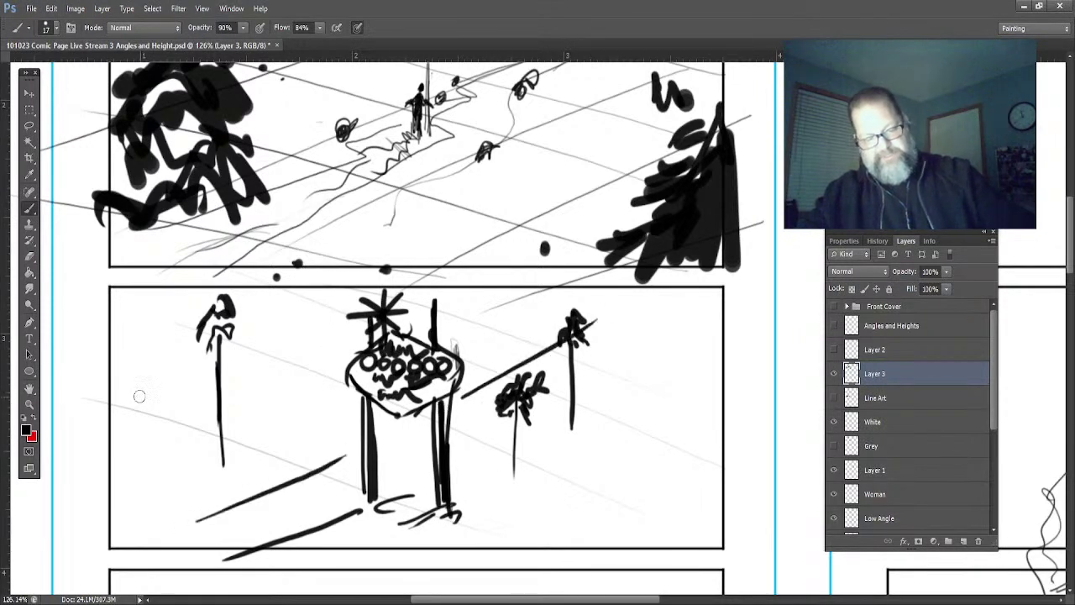
{"action": "left_click_drag", "start_coordinate": [296, 293], "coordinate": [134, 395]}
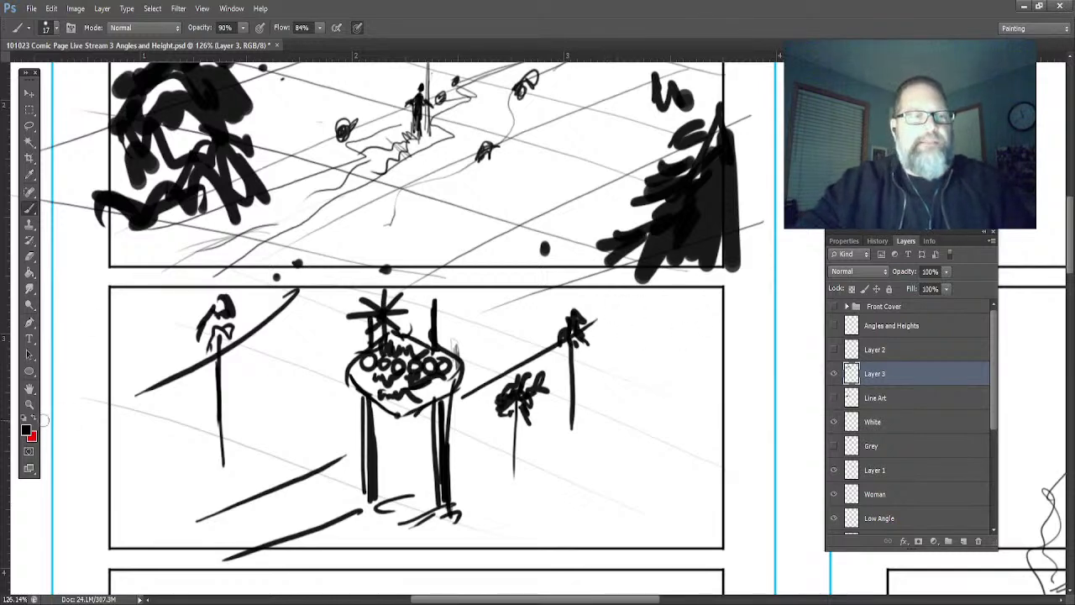
- Letter "OVERHEAD SHOT" in red with a 4 px brush along the lower edge of the fourth panel
{"action": "left_click", "coordinate": [29, 388]}
{"action": "left_click_drag", "start_coordinate": [355, 450], "coordinate": [359, 148]}
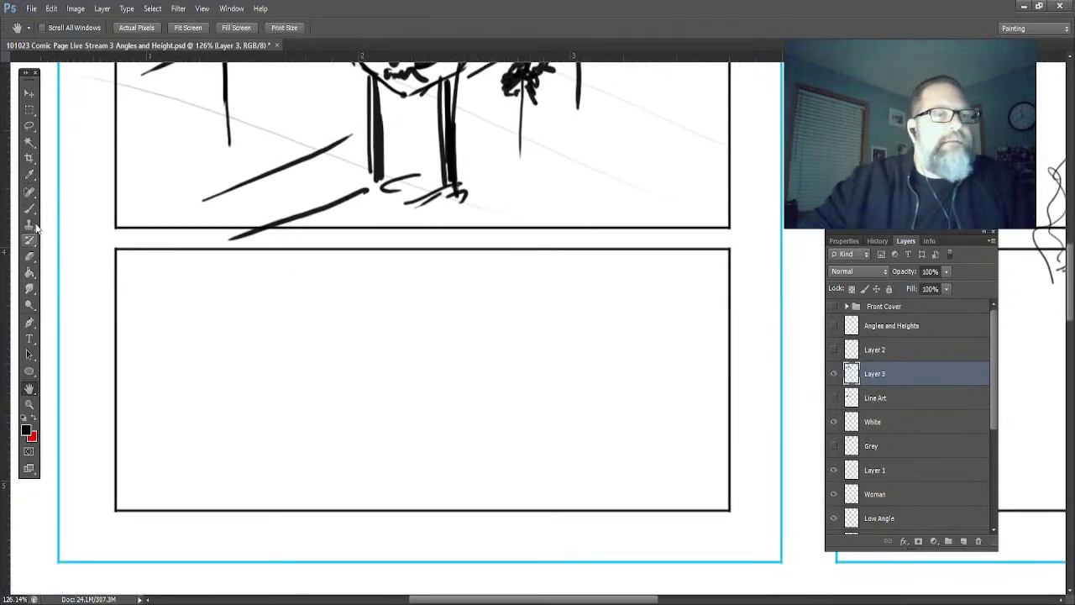
{"action": "left_click", "coordinate": [31, 209]}
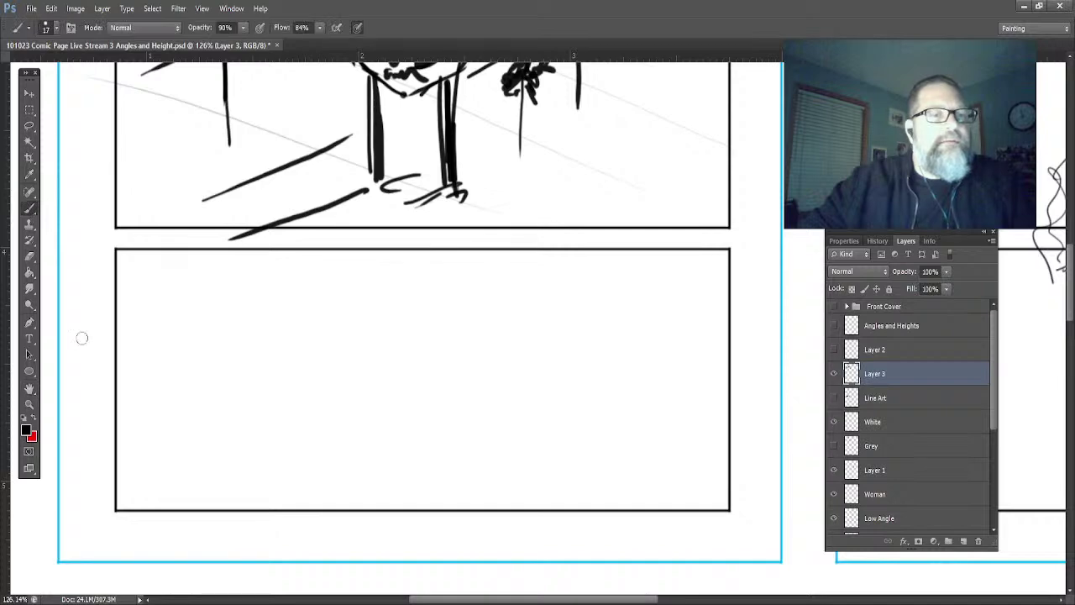
{"action": "left_click", "coordinate": [34, 421]}
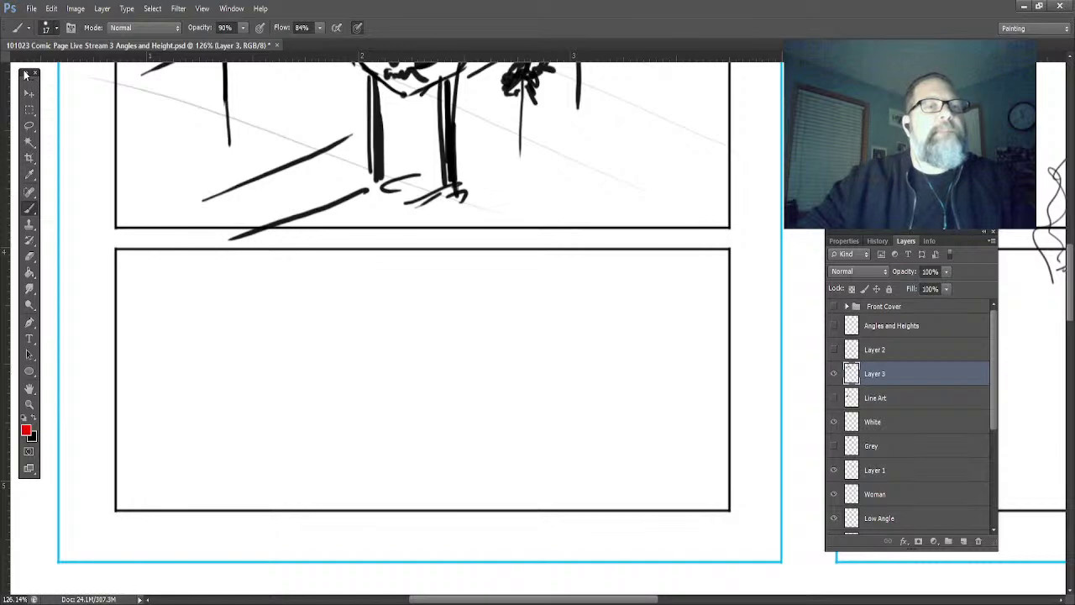
{"action": "key", "text": "bracketleft"}
{"action": "key", "text": "bracketleft"}
{"action": "key", "text": "bracketleft"}
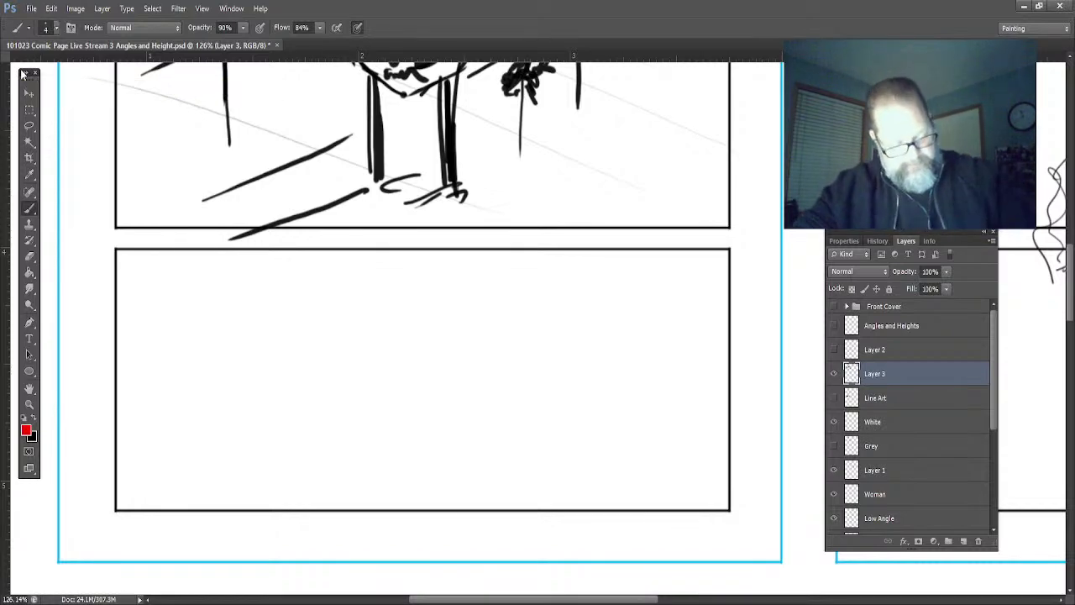
{"action": "mouse_move", "coordinate": [137, 478]}
{"action": "left_mouse_down"}
{"action": "mouse_move", "coordinate": [133, 494]}
{"action": "mouse_move", "coordinate": [138, 478]}
{"action": "left_mouse_up"}
{"action": "mouse_move", "coordinate": [146, 478]}
{"action": "left_mouse_down"}
{"action": "mouse_move", "coordinate": [238, 482]}
{"action": "mouse_move", "coordinate": [248, 494]}
{"action": "mouse_move", "coordinate": [307, 470]}
{"action": "left_mouse_up"}
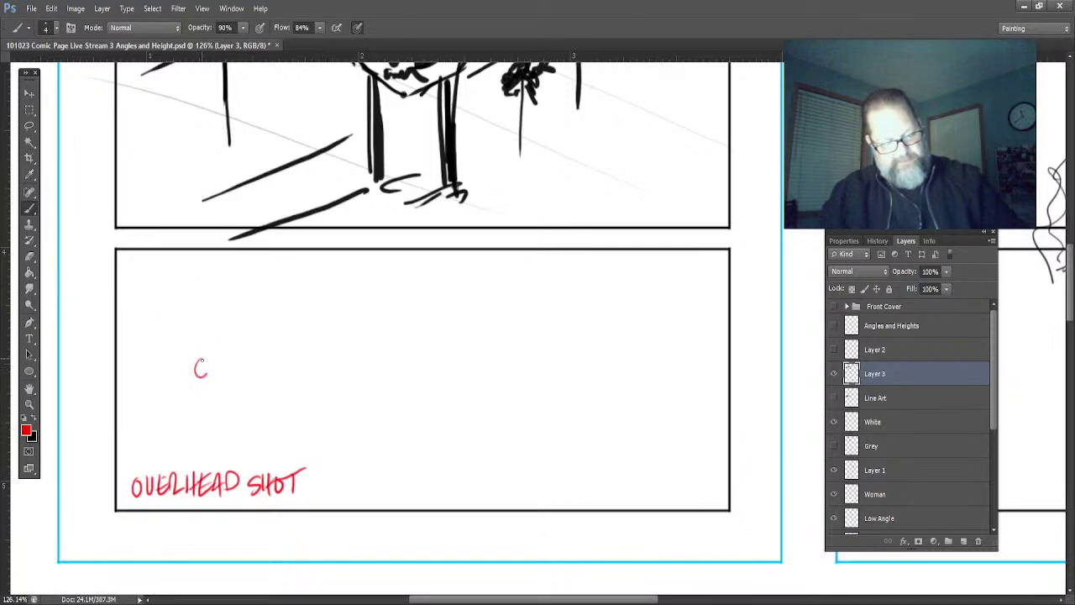
- Draw a red stick figure above the lettering, with a camera directly overhead and its slanting view lines
{"action": "left_click_drag", "start_coordinate": [190, 387], "coordinate": [191, 435]}
{"action": "left_click_drag", "start_coordinate": [216, 384], "coordinate": [217, 435]}
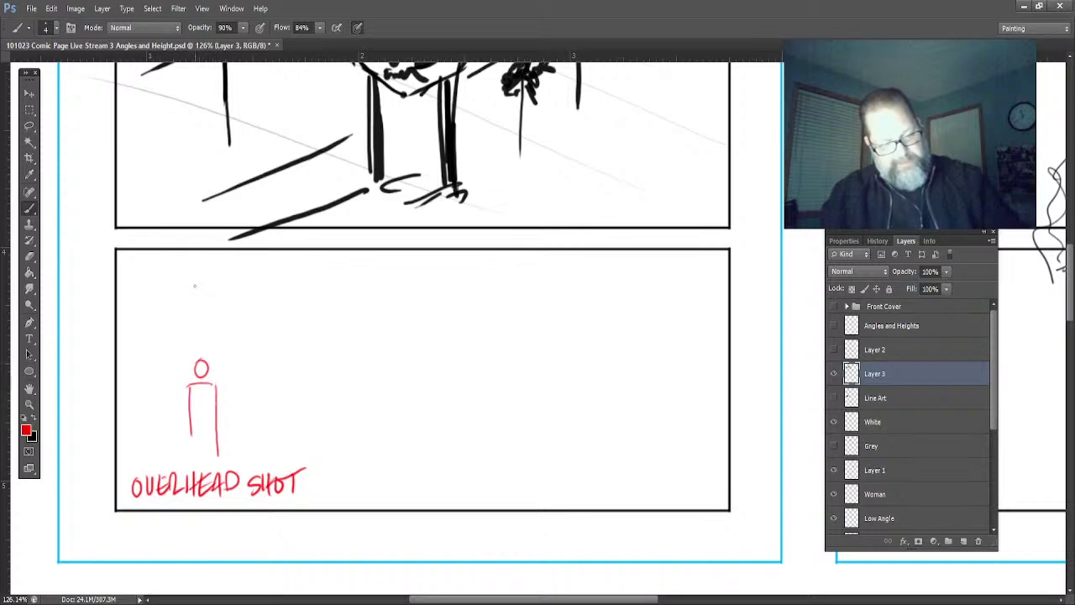
{"action": "left_click_drag", "start_coordinate": [187, 298], "coordinate": [202, 284]}
{"action": "mouse_move", "coordinate": [199, 235]}
{"action": "left_mouse_down"}
{"action": "mouse_move", "coordinate": [202, 280]}
{"action": "mouse_move", "coordinate": [212, 243]}
{"action": "left_mouse_up"}
{"action": "mouse_move", "coordinate": [192, 296]}
{"action": "left_mouse_down"}
{"action": "mouse_move", "coordinate": [112, 447]}
{"action": "mouse_move", "coordinate": [307, 445]}
{"action": "left_mouse_up"}
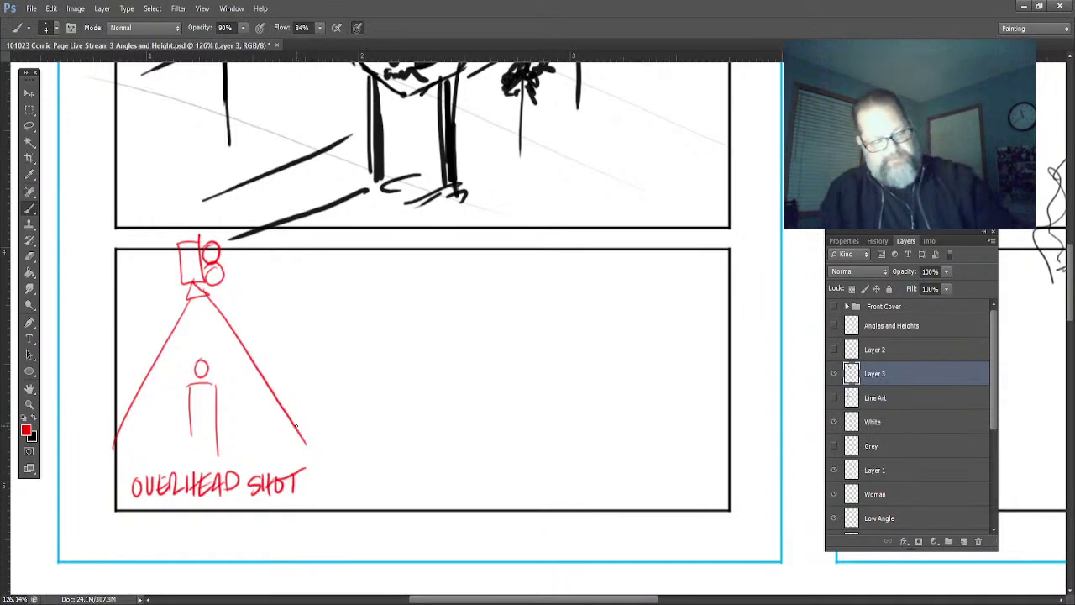
- Sketch a sprawled figure seen from above in black at the middle of the fourth panel, with outstretched arms and spread legs
{"action": "left_click", "coordinate": [35, 419]}
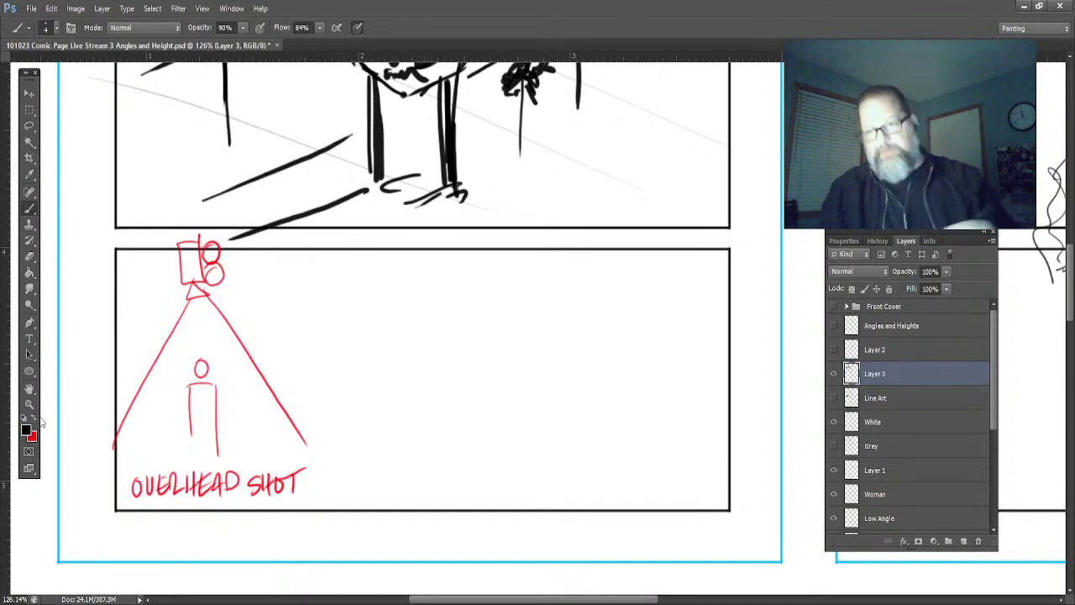
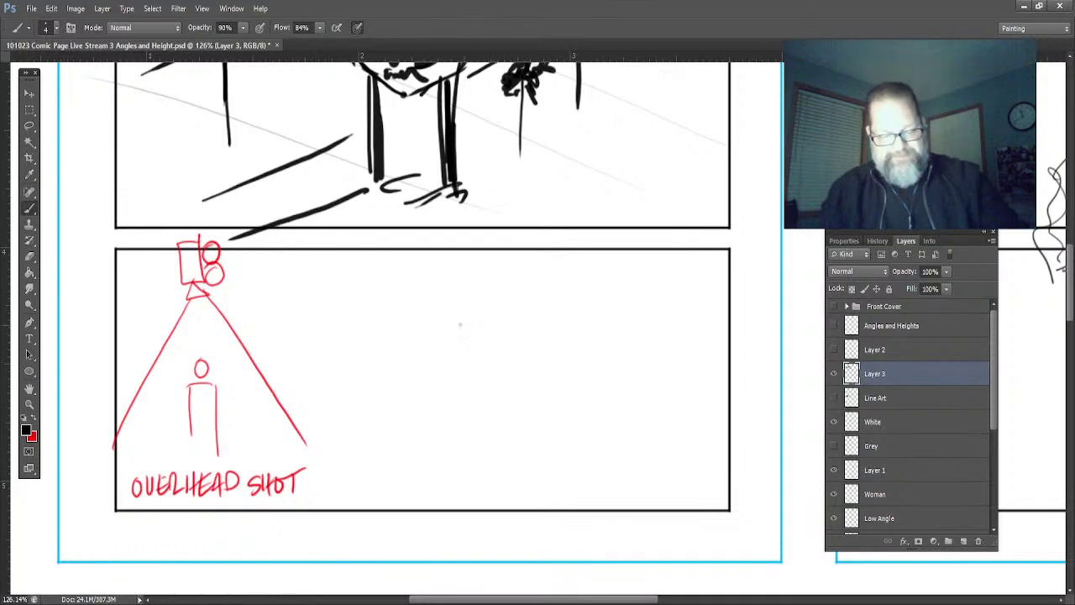
{"action": "mouse_move", "coordinate": [454, 321]}
{"action": "left_mouse_down"}
{"action": "mouse_move", "coordinate": [476, 324]}
{"action": "mouse_move", "coordinate": [459, 346]}
{"action": "left_mouse_up"}
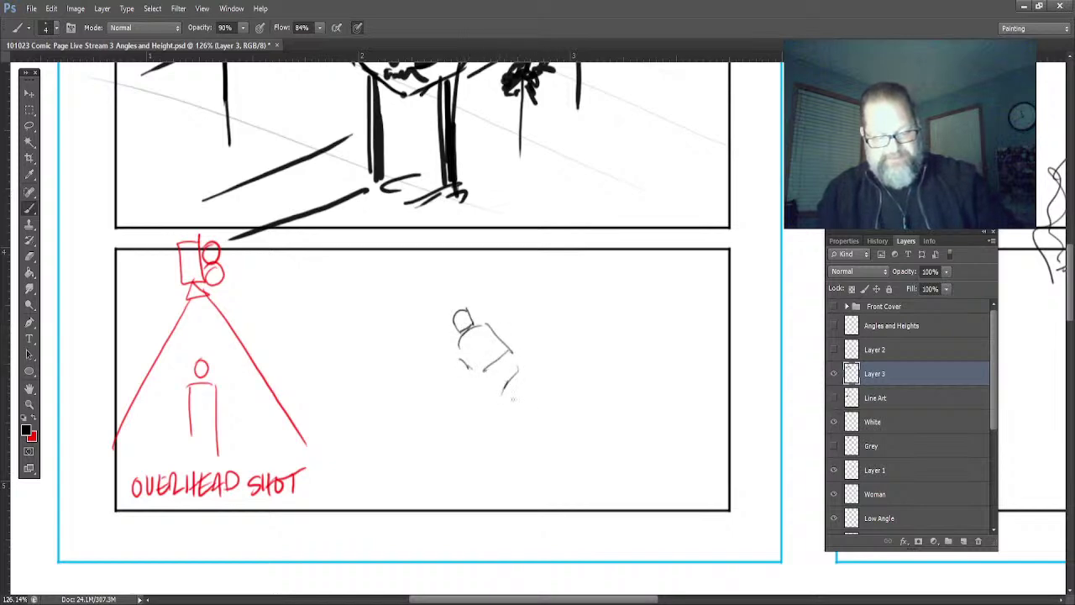
{"action": "left_click_drag", "start_coordinate": [519, 359], "coordinate": [577, 404]}
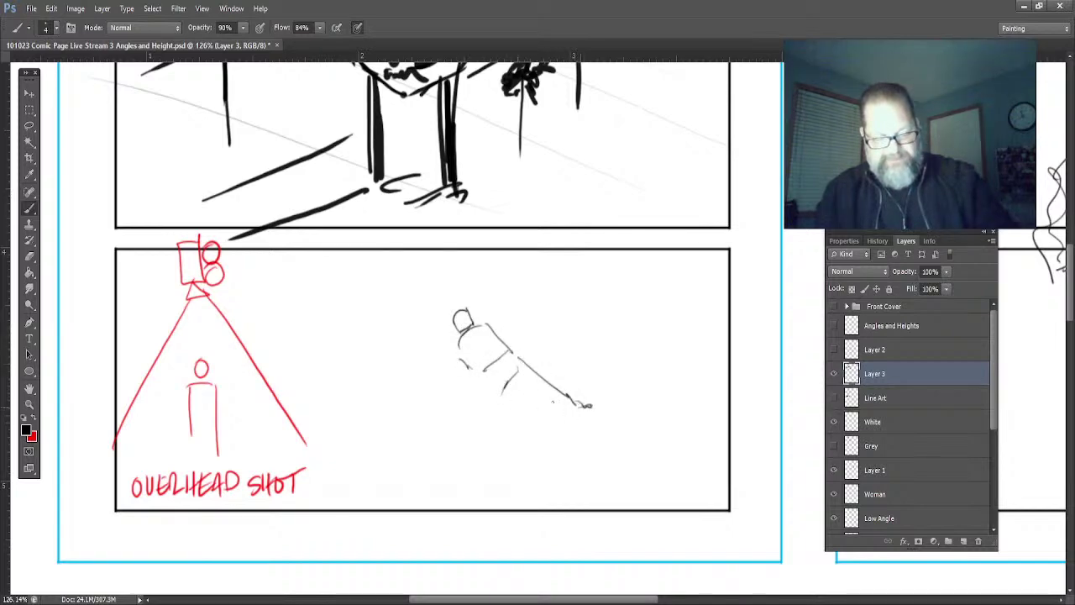
{"action": "mouse_move", "coordinate": [505, 406]}
{"action": "left_mouse_down"}
{"action": "mouse_move", "coordinate": [531, 454]}
{"action": "mouse_move", "coordinate": [516, 391]}
{"action": "mouse_move", "coordinate": [588, 404]}
{"action": "left_mouse_up"}
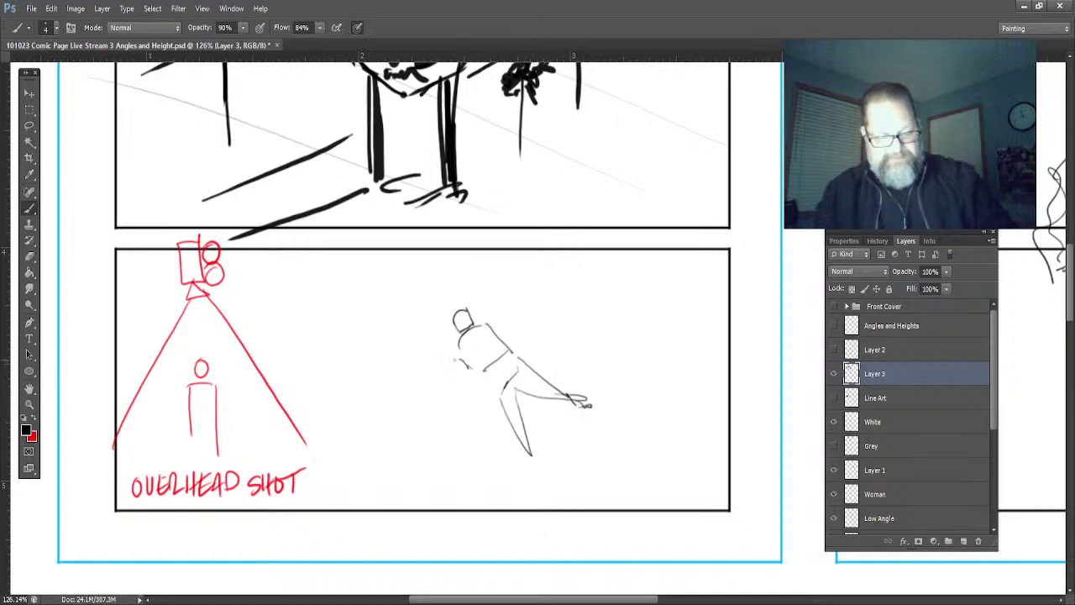
{"action": "left_click_drag", "start_coordinate": [451, 364], "coordinate": [392, 372]}
{"action": "mouse_move", "coordinate": [500, 317]}
{"action": "left_mouse_down"}
{"action": "mouse_move", "coordinate": [555, 311]}
{"action": "mouse_move", "coordinate": [487, 330]}
{"action": "left_mouse_up"}
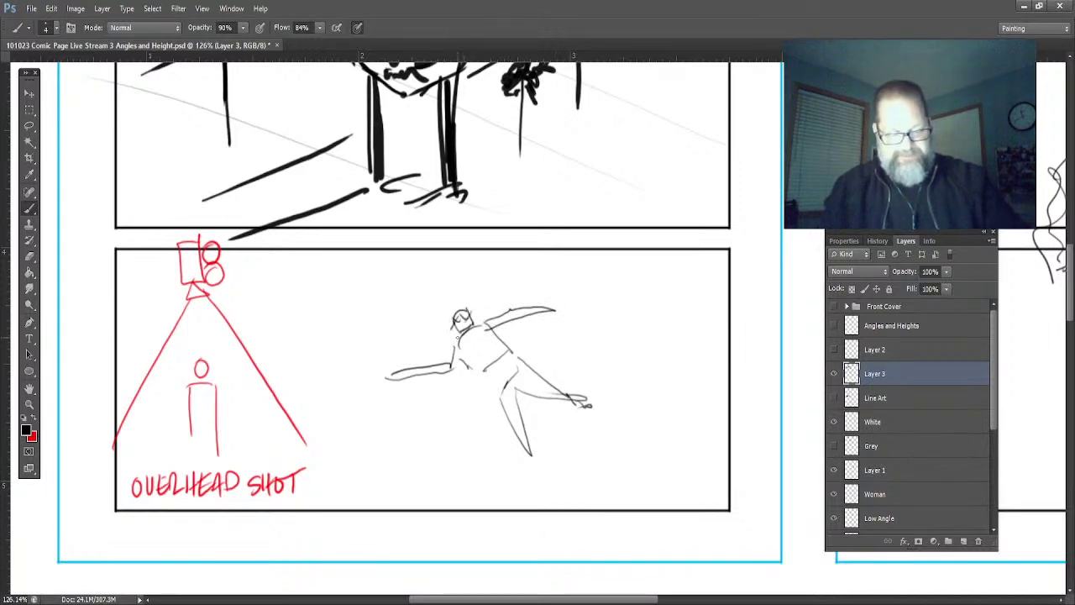
- Add details to the sprawled figure and outline a wavy puddle around its lower side
{"action": "left_click_drag", "start_coordinate": [508, 368], "coordinate": [501, 395]}
{"action": "mouse_move", "coordinate": [457, 337]}
{"action": "left_mouse_down"}
{"action": "mouse_move", "coordinate": [443, 358]}
{"action": "mouse_move", "coordinate": [425, 335]}
{"action": "left_mouse_up"}
{"action": "mouse_move", "coordinate": [415, 341]}
{"action": "left_mouse_down"}
{"action": "mouse_move", "coordinate": [411, 352]}
{"action": "mouse_move", "coordinate": [440, 387]}
{"action": "left_mouse_up"}
{"action": "mouse_move", "coordinate": [454, 409]}
{"action": "left_mouse_down"}
{"action": "mouse_move", "coordinate": [392, 421]}
{"action": "mouse_move", "coordinate": [457, 490]}
{"action": "mouse_move", "coordinate": [588, 401]}
{"action": "left_mouse_up"}
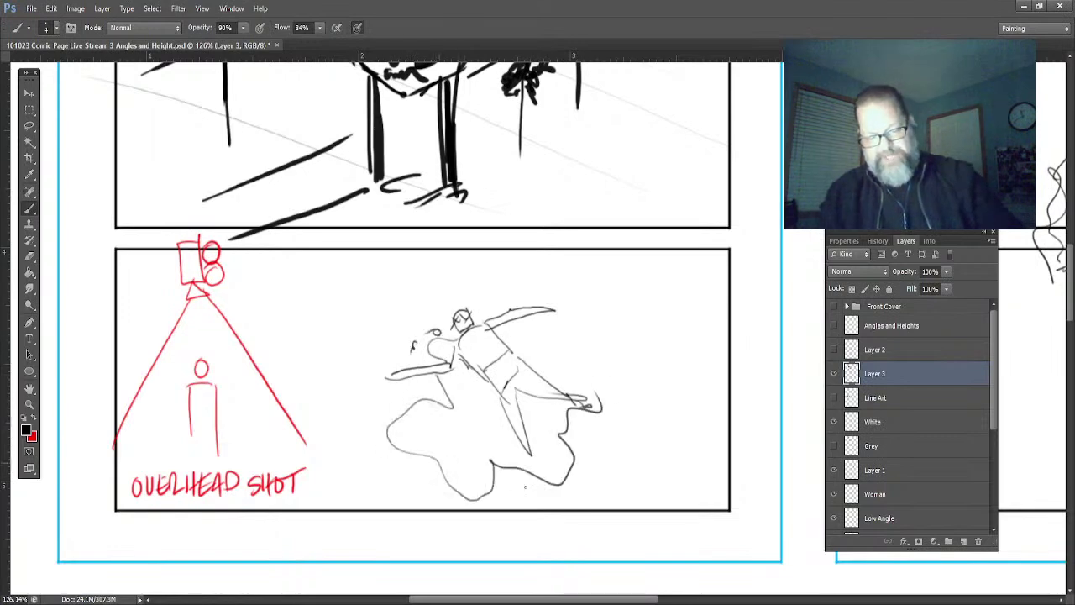
- Draw long diagonal ground lines around the sprawled figure, with two fainter lines crossing their direction
{"action": "left_click_drag", "start_coordinate": [670, 288], "coordinate": [590, 367]}
{"action": "left_click_drag", "start_coordinate": [721, 344], "coordinate": [600, 455]}
{"action": "left_click_drag", "start_coordinate": [601, 256], "coordinate": [547, 322]}
{"action": "left_click_drag", "start_coordinate": [398, 463], "coordinate": [313, 536]}
{"action": "left_click_drag", "start_coordinate": [457, 239], "coordinate": [246, 415]}
{"action": "left_click_drag", "start_coordinate": [400, 227], "coordinate": [252, 353]}
{"action": "left_click_drag", "start_coordinate": [305, 442], "coordinate": [457, 537]}
{"action": "left_click_drag", "start_coordinate": [522, 361], "coordinate": [646, 468]}
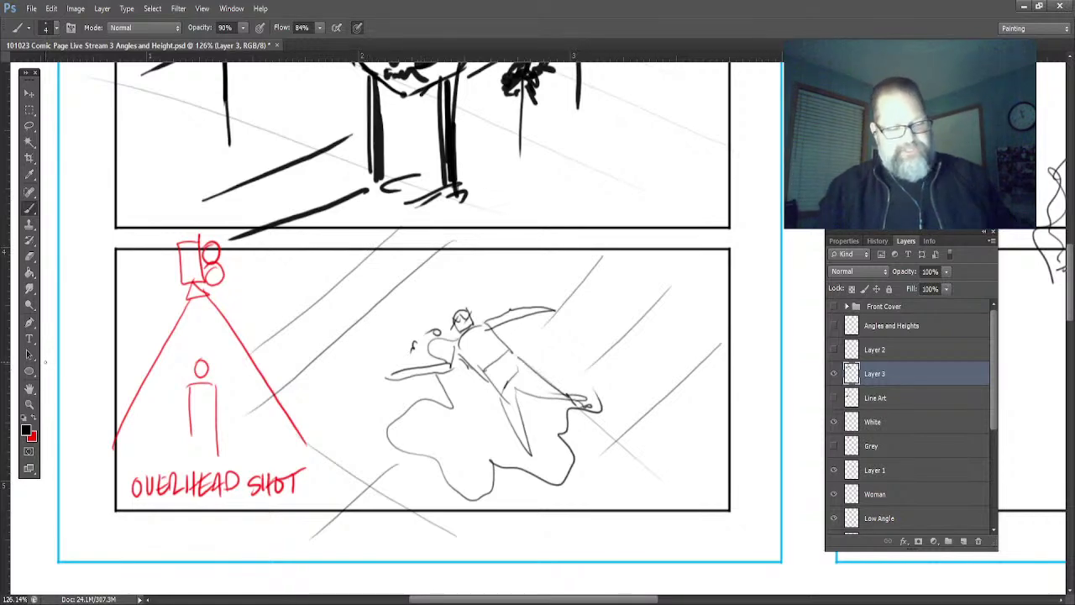
- Scribble red blood marks beside the sprawled figure and block in its body and limbs in solid black with a 27 px brush
{"action": "left_click", "coordinate": [34, 426]}
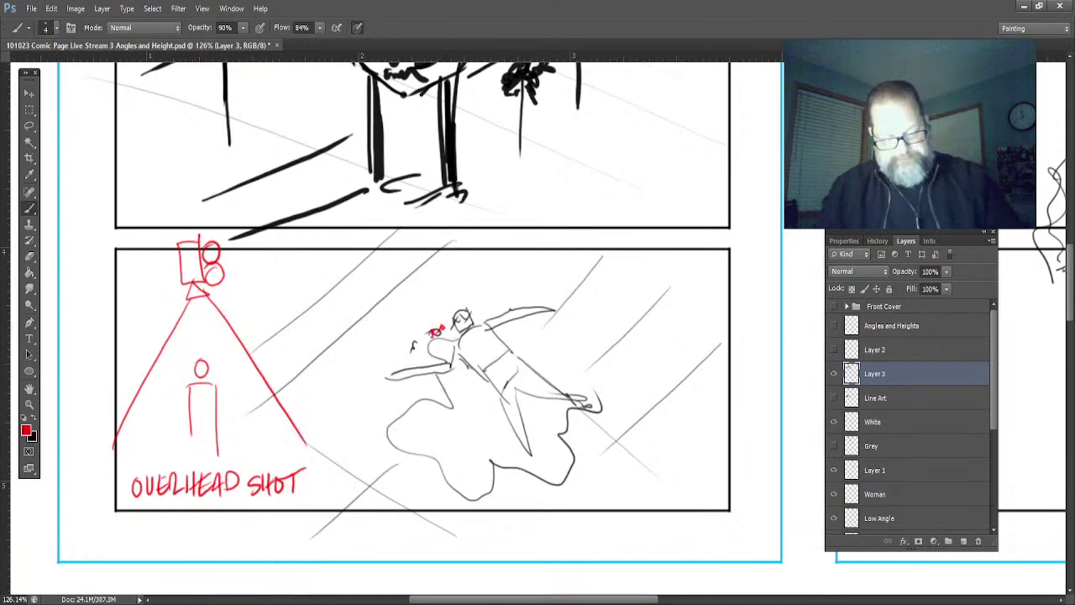
{"action": "mouse_move", "coordinate": [448, 388]}
{"action": "left_mouse_down"}
{"action": "mouse_move", "coordinate": [458, 363]}
{"action": "mouse_move", "coordinate": [479, 445]}
{"action": "mouse_move", "coordinate": [472, 415]}
{"action": "left_mouse_up"}
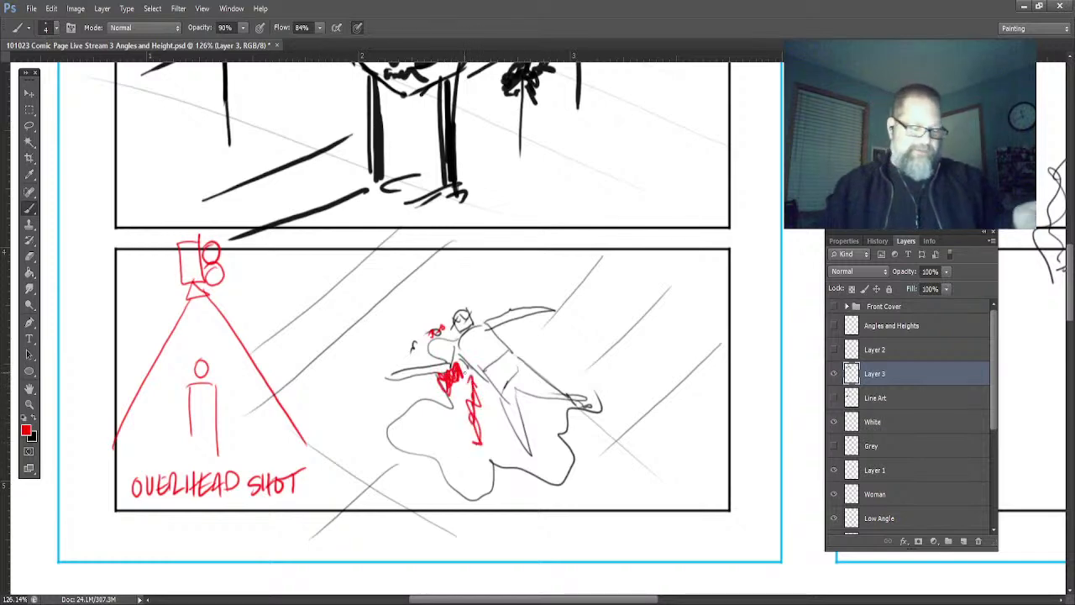
{"action": "left_click", "coordinate": [34, 425]}
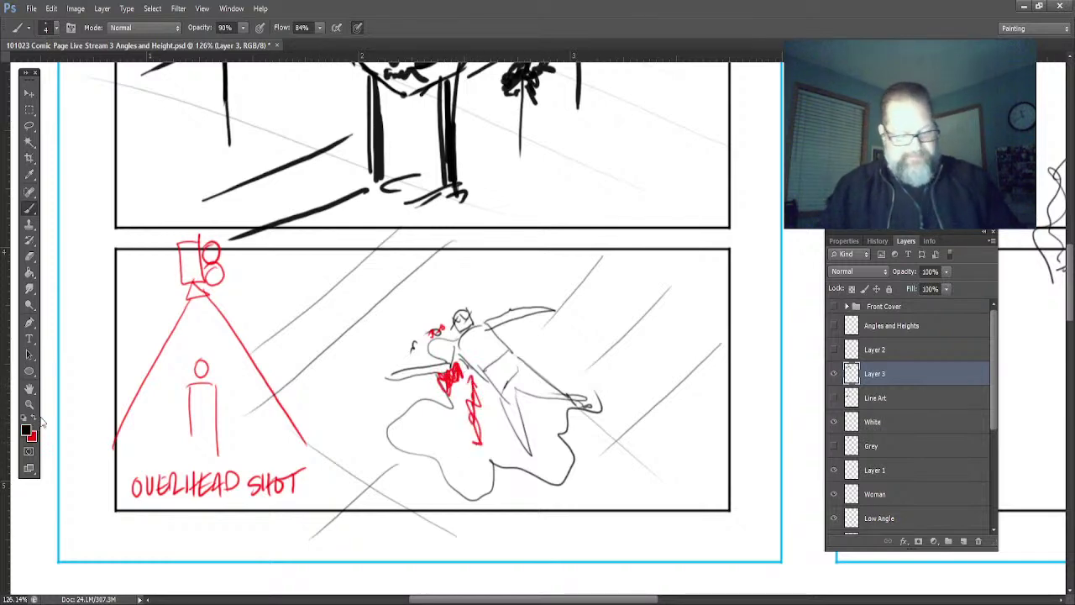
{"action": "left_click_drag", "start_coordinate": [459, 318], "coordinate": [490, 369]}
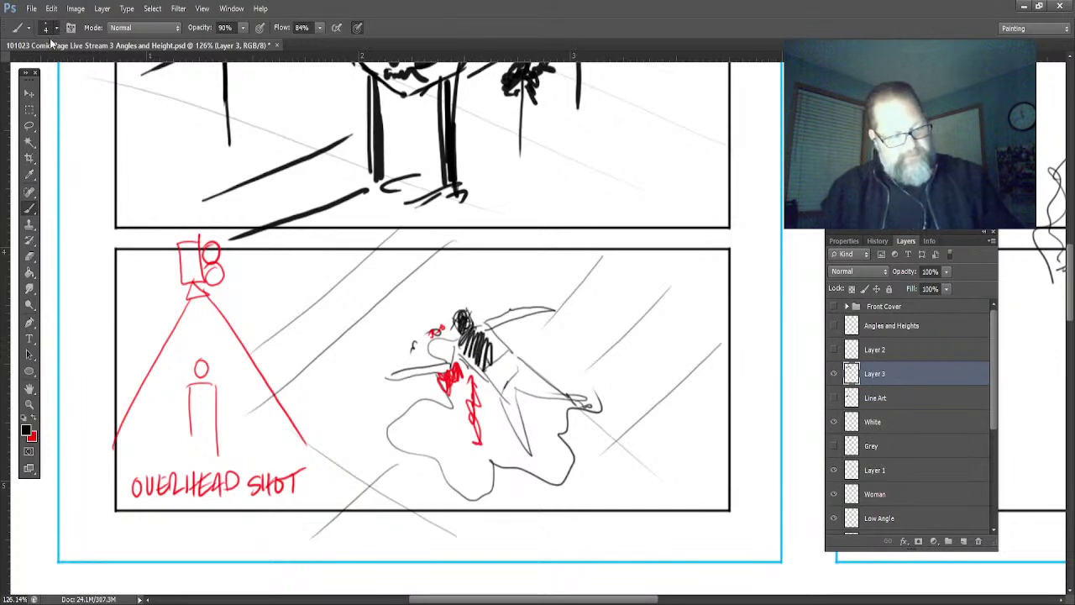
{"action": "mouse_move", "coordinate": [479, 330]}
{"action": "left_mouse_down"}
{"action": "mouse_move", "coordinate": [517, 371]}
{"action": "mouse_move", "coordinate": [497, 383]}
{"action": "mouse_move", "coordinate": [477, 314]}
{"action": "mouse_move", "coordinate": [519, 321]}
{"action": "mouse_move", "coordinate": [439, 363]}
{"action": "mouse_move", "coordinate": [451, 345]}
{"action": "mouse_move", "coordinate": [404, 354]}
{"action": "mouse_move", "coordinate": [553, 313]}
{"action": "left_mouse_up"}
{"action": "left_click_drag", "start_coordinate": [460, 357], "coordinate": [424, 362]}
{"action": "left_click_drag", "start_coordinate": [504, 385], "coordinate": [514, 420]}
{"action": "mouse_move", "coordinate": [529, 373]}
{"action": "left_mouse_down"}
{"action": "mouse_move", "coordinate": [514, 433]}
{"action": "mouse_move", "coordinate": [590, 396]}
{"action": "left_mouse_up"}
{"action": "left_click_drag", "start_coordinate": [513, 402], "coordinate": [530, 458]}
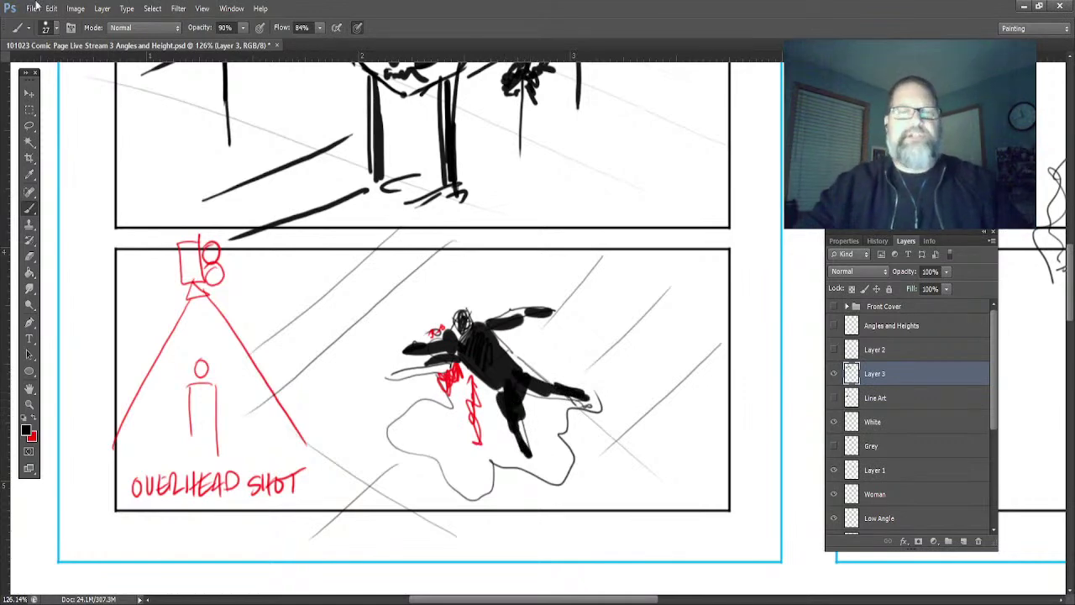
- Hide Layer 3 and add a new empty layer directly above it
{"action": "left_click_drag", "start_coordinate": [834, 377], "coordinate": [834, 398]}
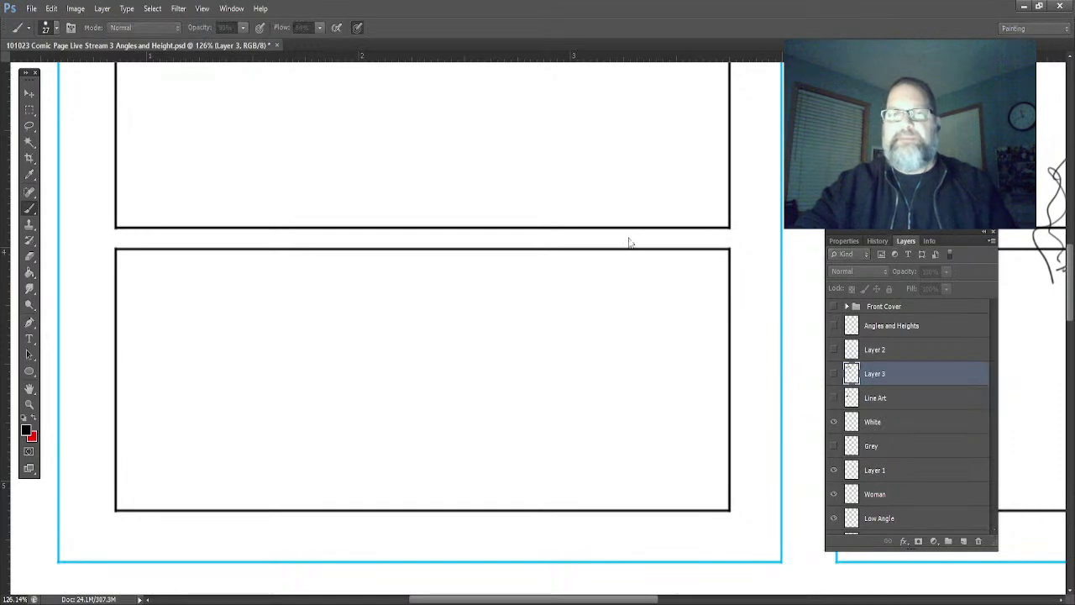
{"action": "key", "text": "ctrl+shift+alt+n"}
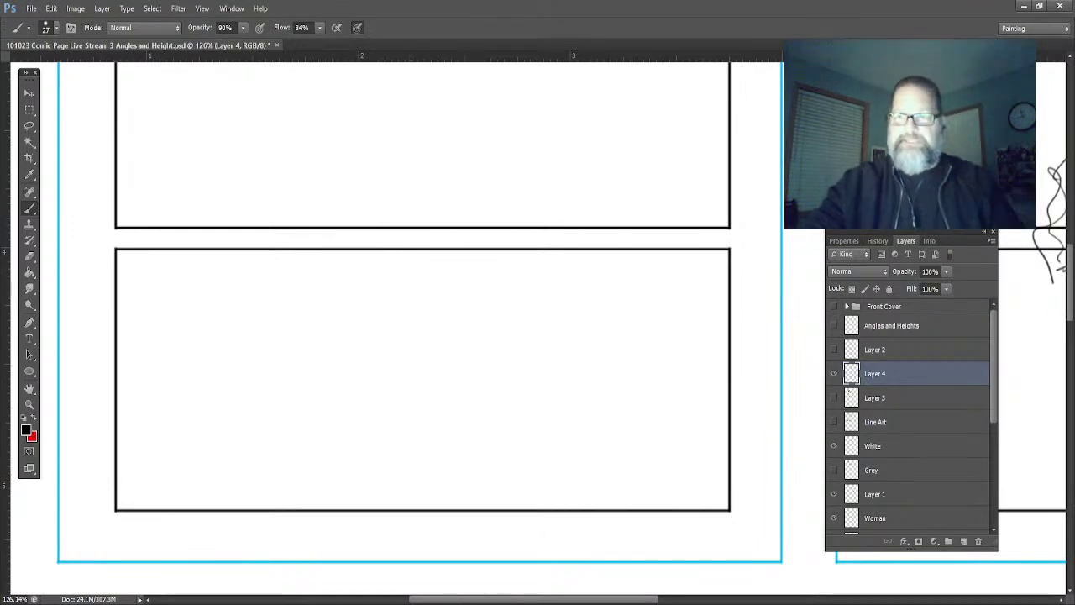
- Sketch a large spoked wheel with a central hub in the first panel using a 10 px black brush
{"action": "left_click_drag", "start_coordinate": [1071, 298], "coordinate": [1072, 181]}
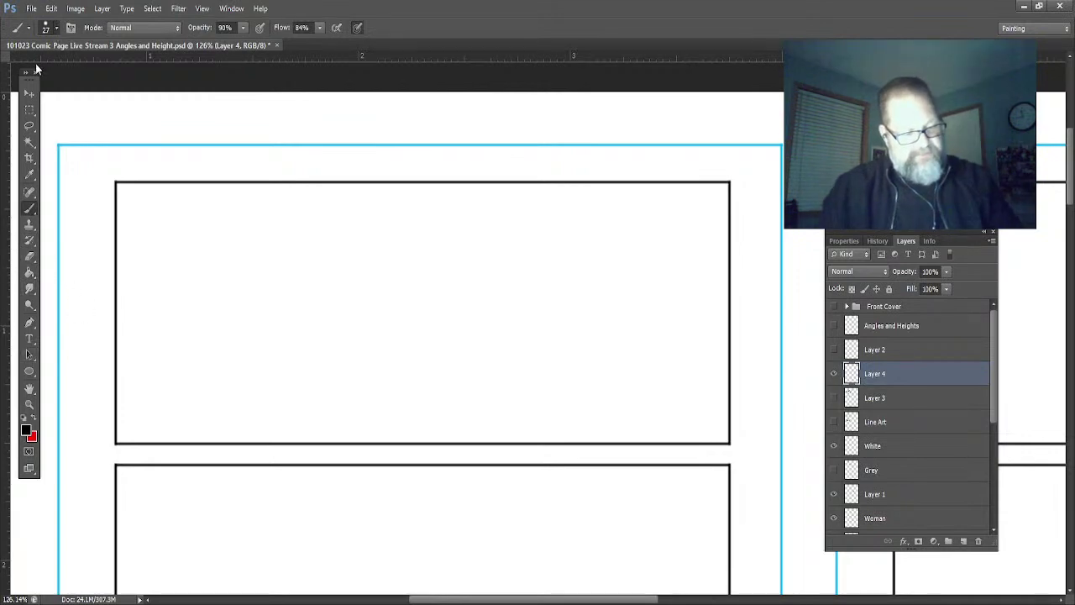
{"action": "key", "text": "bracketleft"}
{"action": "key", "text": "bracketleft"}
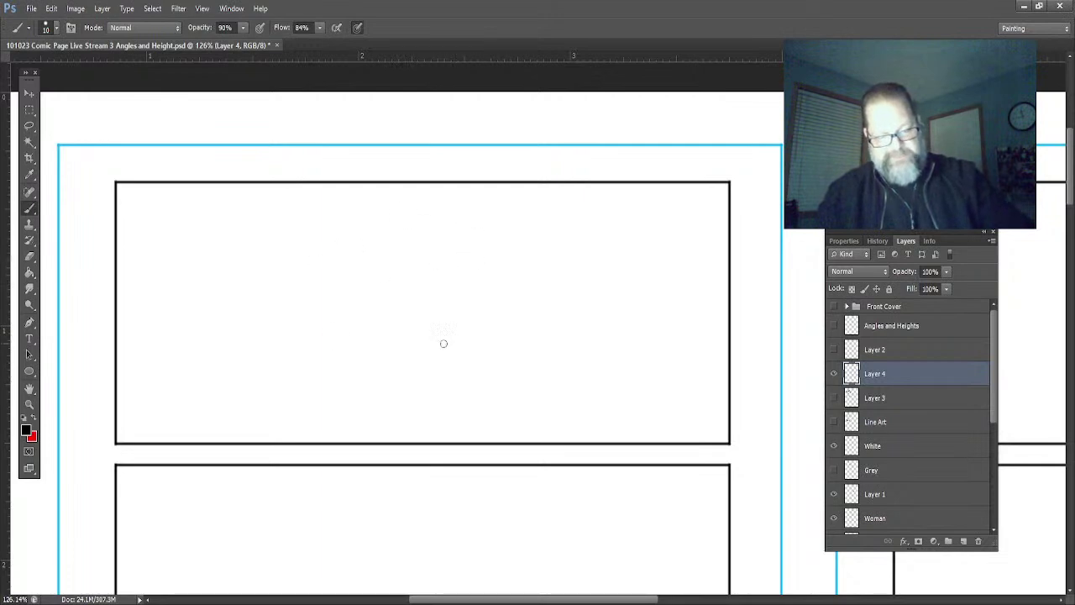
{"action": "mouse_move", "coordinate": [488, 222]}
{"action": "left_mouse_down"}
{"action": "mouse_move", "coordinate": [636, 305]}
{"action": "mouse_move", "coordinate": [586, 372]}
{"action": "mouse_move", "coordinate": [552, 205]}
{"action": "left_mouse_up"}
{"action": "left_click_drag", "start_coordinate": [540, 284], "coordinate": [606, 363]}
{"action": "mouse_move", "coordinate": [547, 290]}
{"action": "left_mouse_down"}
{"action": "mouse_move", "coordinate": [546, 383]}
{"action": "mouse_move", "coordinate": [494, 350]}
{"action": "left_mouse_up"}
{"action": "mouse_move", "coordinate": [545, 288]}
{"action": "left_mouse_down"}
{"action": "mouse_move", "coordinate": [458, 319]}
{"action": "mouse_move", "coordinate": [504, 210]}
{"action": "left_mouse_up"}
{"action": "left_click_drag", "start_coordinate": [546, 278], "coordinate": [534, 223]}
- Draw long curved lines beside the wheel and a figure above its rim, and add a small black dot on the wheel
{"action": "mouse_move", "coordinate": [714, 243]}
{"action": "left_mouse_down"}
{"action": "mouse_move", "coordinate": [533, 162]}
{"action": "mouse_move", "coordinate": [634, 438]}
{"action": "mouse_move", "coordinate": [682, 397]}
{"action": "left_mouse_up"}
{"action": "left_click_drag", "start_coordinate": [719, 316], "coordinate": [636, 448]}
{"action": "mouse_move", "coordinate": [707, 257]}
{"action": "left_mouse_down"}
{"action": "mouse_move", "coordinate": [705, 307]}
{"action": "mouse_move", "coordinate": [608, 458]}
{"action": "left_mouse_up"}
{"action": "mouse_move", "coordinate": [711, 263]}
{"action": "left_mouse_down"}
{"action": "mouse_move", "coordinate": [625, 427]}
{"action": "mouse_move", "coordinate": [573, 440]}
{"action": "left_mouse_up"}
{"action": "mouse_move", "coordinate": [652, 138]}
{"action": "left_mouse_down"}
{"action": "mouse_move", "coordinate": [615, 139]}
{"action": "mouse_move", "coordinate": [633, 120]}
{"action": "mouse_move", "coordinate": [658, 151]}
{"action": "mouse_move", "coordinate": [630, 162]}
{"action": "mouse_move", "coordinate": [642, 134]}
{"action": "mouse_move", "coordinate": [654, 147]}
{"action": "mouse_move", "coordinate": [623, 169]}
{"action": "mouse_move", "coordinate": [622, 158]}
{"action": "mouse_move", "coordinate": [672, 155]}
{"action": "mouse_move", "coordinate": [600, 152]}
{"action": "mouse_move", "coordinate": [607, 127]}
{"action": "mouse_move", "coordinate": [601, 163]}
{"action": "mouse_move", "coordinate": [647, 189]}
{"action": "left_mouse_up"}
{"action": "mouse_move", "coordinate": [578, 135]}
{"action": "left_mouse_down"}
{"action": "mouse_move", "coordinate": [613, 173]}
{"action": "mouse_move", "coordinate": [664, 188]}
{"action": "mouse_move", "coordinate": [644, 208]}
{"action": "mouse_move", "coordinate": [679, 176]}
{"action": "mouse_move", "coordinate": [673, 211]}
{"action": "mouse_move", "coordinate": [654, 195]}
{"action": "mouse_move", "coordinate": [681, 235]}
{"action": "mouse_move", "coordinate": [666, 229]}
{"action": "mouse_move", "coordinate": [672, 255]}
{"action": "mouse_move", "coordinate": [660, 276]}
{"action": "mouse_move", "coordinate": [581, 227]}
{"action": "mouse_move", "coordinate": [580, 360]}
{"action": "left_mouse_up"}
{"action": "left_click", "coordinate": [618, 255]}
{"action": "left_click_drag", "start_coordinate": [568, 222], "coordinate": [504, 363]}
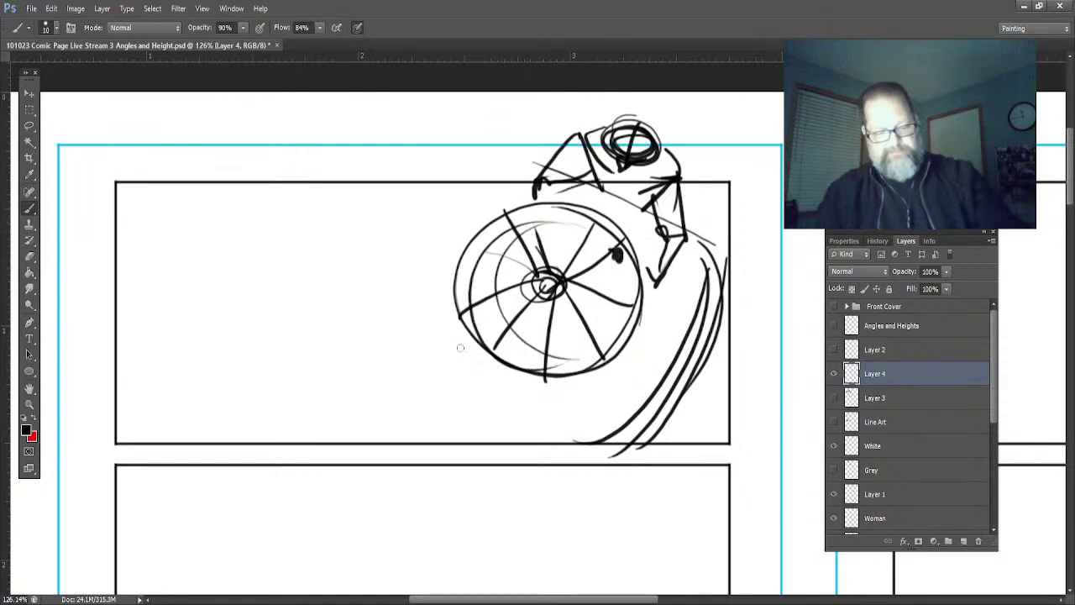
- Draw a slanted grid of crossing lines beside the wheel, extending above the panel's upper border
{"action": "mouse_move", "coordinate": [514, 177]}
{"action": "left_mouse_down"}
{"action": "mouse_move", "coordinate": [420, 341]}
{"action": "mouse_move", "coordinate": [209, 212]}
{"action": "left_mouse_up"}
{"action": "left_click_drag", "start_coordinate": [420, 302], "coordinate": [233, 196]}
{"action": "left_click_drag", "start_coordinate": [454, 265], "coordinate": [265, 168]}
{"action": "mouse_move", "coordinate": [469, 229]}
{"action": "left_mouse_down"}
{"action": "mouse_move", "coordinate": [330, 155]}
{"action": "mouse_move", "coordinate": [487, 191]}
{"action": "mouse_move", "coordinate": [349, 323]}
{"action": "left_mouse_up"}
{"action": "left_click_drag", "start_coordinate": [427, 155], "coordinate": [320, 281]}
{"action": "left_click_drag", "start_coordinate": [378, 119], "coordinate": [257, 253]}
{"action": "left_click_drag", "start_coordinate": [322, 119], "coordinate": [209, 220]}
{"action": "left_click_drag", "start_coordinate": [278, 110], "coordinate": [224, 177]}
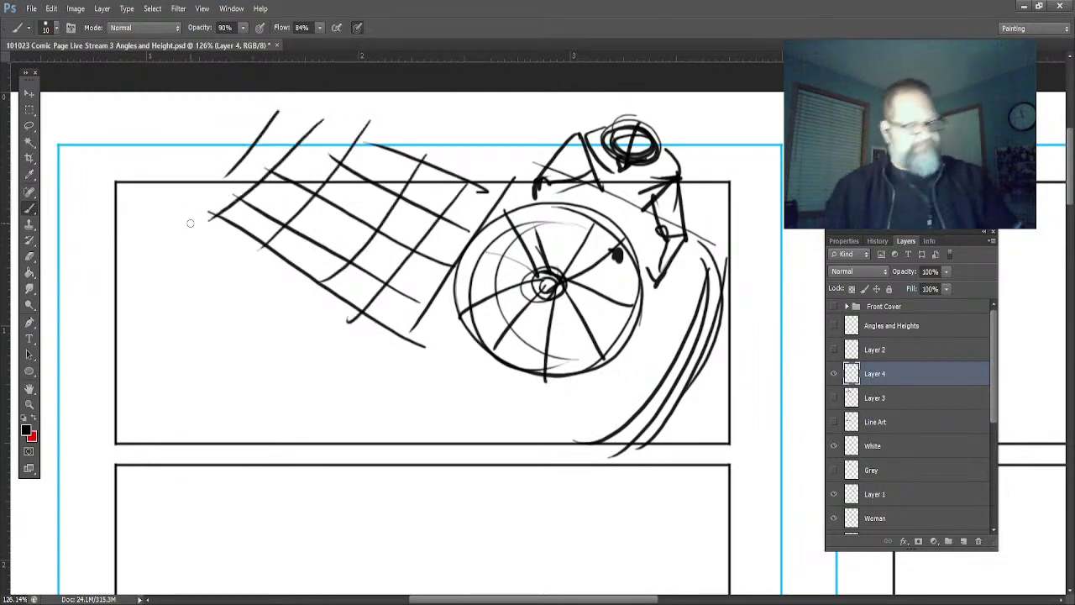
- Scribble black fills into several grid cells and add small marks on the grid and its lower edge
{"action": "mouse_move", "coordinate": [361, 277]}
{"action": "left_mouse_down"}
{"action": "mouse_move", "coordinate": [375, 290]}
{"action": "mouse_move", "coordinate": [336, 290]}
{"action": "left_mouse_up"}
{"action": "mouse_move", "coordinate": [398, 268]}
{"action": "left_mouse_down"}
{"action": "mouse_move", "coordinate": [402, 279]}
{"action": "mouse_move", "coordinate": [437, 265]}
{"action": "left_mouse_up"}
{"action": "mouse_move", "coordinate": [403, 216]}
{"action": "left_mouse_down"}
{"action": "mouse_move", "coordinate": [398, 231]}
{"action": "mouse_move", "coordinate": [416, 206]}
{"action": "left_mouse_up"}
{"action": "mouse_move", "coordinate": [392, 156]}
{"action": "left_mouse_down"}
{"action": "mouse_move", "coordinate": [400, 176]}
{"action": "mouse_move", "coordinate": [392, 169]}
{"action": "mouse_move", "coordinate": [383, 216]}
{"action": "mouse_move", "coordinate": [343, 207]}
{"action": "mouse_move", "coordinate": [338, 183]}
{"action": "mouse_move", "coordinate": [278, 208]}
{"action": "left_mouse_up"}
{"action": "left_click_drag", "start_coordinate": [261, 246], "coordinate": [284, 241]}
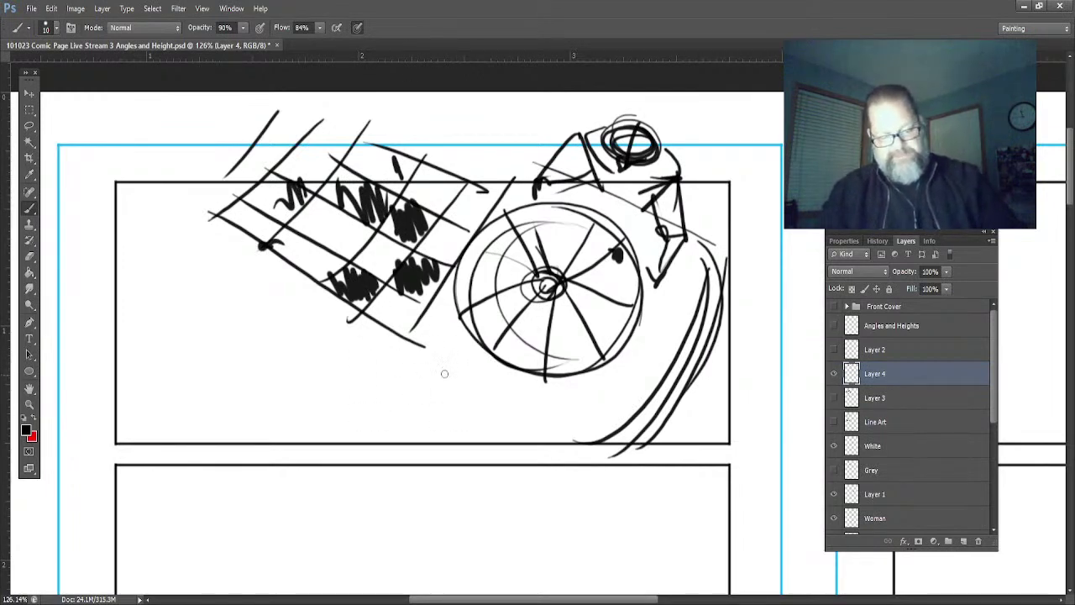
- Sketch a figure's head at the grid's corner nearest the lower side of the wheel
{"action": "mouse_move", "coordinate": [444, 375]}
{"action": "left_mouse_down"}
{"action": "mouse_move", "coordinate": [420, 360]}
{"action": "mouse_move", "coordinate": [444, 392]}
{"action": "left_mouse_up"}
{"action": "left_click_drag", "start_coordinate": [388, 370], "coordinate": [445, 401]}
{"action": "mouse_move", "coordinate": [438, 364]}
{"action": "left_mouse_down"}
{"action": "mouse_move", "coordinate": [427, 336]}
{"action": "mouse_move", "coordinate": [404, 346]}
{"action": "mouse_move", "coordinate": [442, 368]}
{"action": "left_mouse_up"}
{"action": "mouse_move", "coordinate": [420, 324]}
{"action": "left_mouse_down"}
{"action": "mouse_move", "coordinate": [414, 357]}
{"action": "mouse_move", "coordinate": [441, 343]}
{"action": "mouse_move", "coordinate": [409, 337]}
{"action": "mouse_move", "coordinate": [446, 387]}
{"action": "left_mouse_up"}
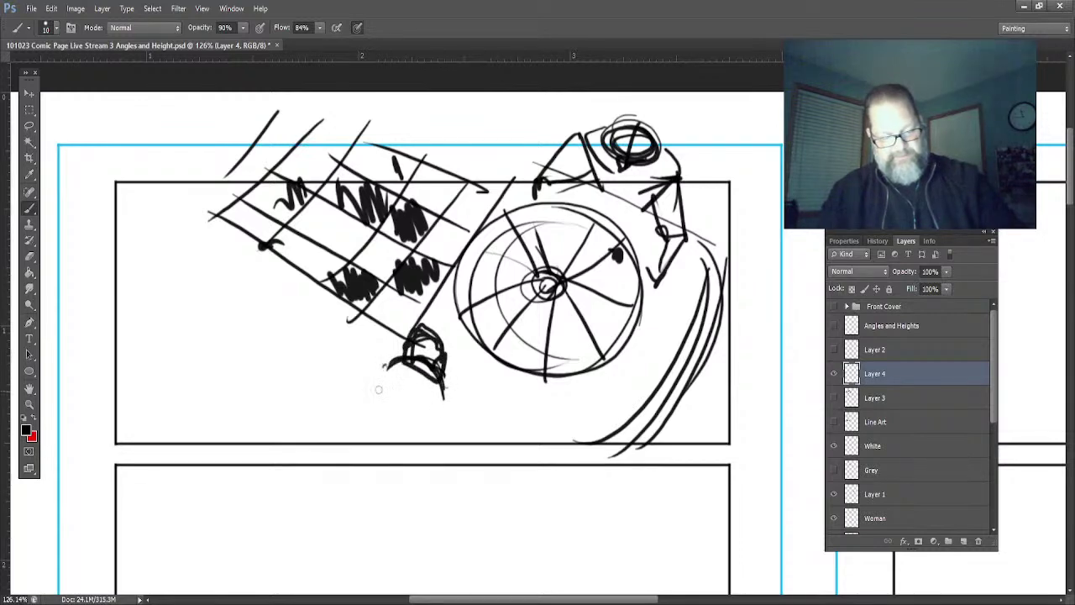
- Draw the figure's shoulders, body and arms below the head, with lines reaching toward the wheel
{"action": "mouse_move", "coordinate": [383, 366]}
{"action": "left_mouse_down"}
{"action": "mouse_move", "coordinate": [401, 414]}
{"action": "mouse_move", "coordinate": [382, 412]}
{"action": "left_mouse_up"}
{"action": "mouse_move", "coordinate": [443, 372]}
{"action": "left_mouse_down"}
{"action": "mouse_move", "coordinate": [462, 408]}
{"action": "mouse_move", "coordinate": [528, 375]}
{"action": "mouse_move", "coordinate": [473, 429]}
{"action": "mouse_move", "coordinate": [432, 430]}
{"action": "left_mouse_up"}
{"action": "left_click_drag", "start_coordinate": [423, 343], "coordinate": [442, 288]}
{"action": "left_click_drag", "start_coordinate": [442, 287], "coordinate": [444, 346]}
{"action": "left_click_drag", "start_coordinate": [382, 372], "coordinate": [395, 415]}
{"action": "mouse_move", "coordinate": [395, 417]}
{"action": "left_mouse_down"}
{"action": "mouse_move", "coordinate": [439, 429]}
{"action": "mouse_move", "coordinate": [393, 419]}
{"action": "left_mouse_up"}
{"action": "left_click_drag", "start_coordinate": [382, 378], "coordinate": [393, 452]}
{"action": "mouse_move", "coordinate": [470, 419]}
{"action": "left_mouse_down"}
{"action": "mouse_move", "coordinate": [471, 452]}
{"action": "mouse_move", "coordinate": [386, 449]}
{"action": "left_mouse_up"}
{"action": "left_click_drag", "start_coordinate": [440, 428], "coordinate": [469, 452]}
{"action": "left_click_drag", "start_coordinate": [376, 395], "coordinate": [395, 454]}
- Draw loose circles and curls for onlookers around the grid, and scribble the central figure's head darker
{"action": "mouse_move", "coordinate": [336, 303]}
{"action": "left_mouse_down"}
{"action": "mouse_move", "coordinate": [340, 333]}
{"action": "mouse_move", "coordinate": [328, 336]}
{"action": "mouse_move", "coordinate": [313, 313]}
{"action": "left_mouse_up"}
{"action": "left_click_drag", "start_coordinate": [316, 311], "coordinate": [318, 405]}
{"action": "mouse_move", "coordinate": [339, 335]}
{"action": "left_mouse_down"}
{"action": "mouse_move", "coordinate": [353, 410]}
{"action": "mouse_move", "coordinate": [308, 398]}
{"action": "left_mouse_up"}
{"action": "left_click_drag", "start_coordinate": [255, 292], "coordinate": [237, 304]}
{"action": "left_click_drag", "start_coordinate": [196, 257], "coordinate": [215, 247]}
{"action": "mouse_move", "coordinate": [161, 245]}
{"action": "left_mouse_down"}
{"action": "mouse_move", "coordinate": [142, 267]}
{"action": "mouse_move", "coordinate": [205, 319]}
{"action": "left_mouse_up"}
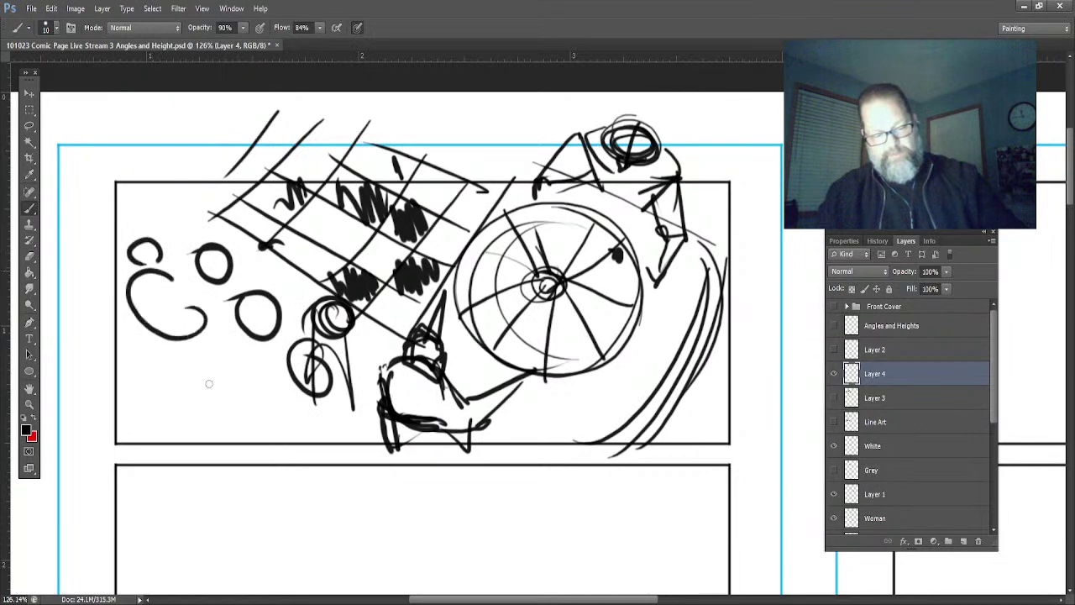
{"action": "left_click_drag", "start_coordinate": [220, 356], "coordinate": [257, 389]}
{"action": "left_click_drag", "start_coordinate": [504, 140], "coordinate": [481, 148]}
{"action": "left_click_drag", "start_coordinate": [213, 423], "coordinate": [223, 449]}
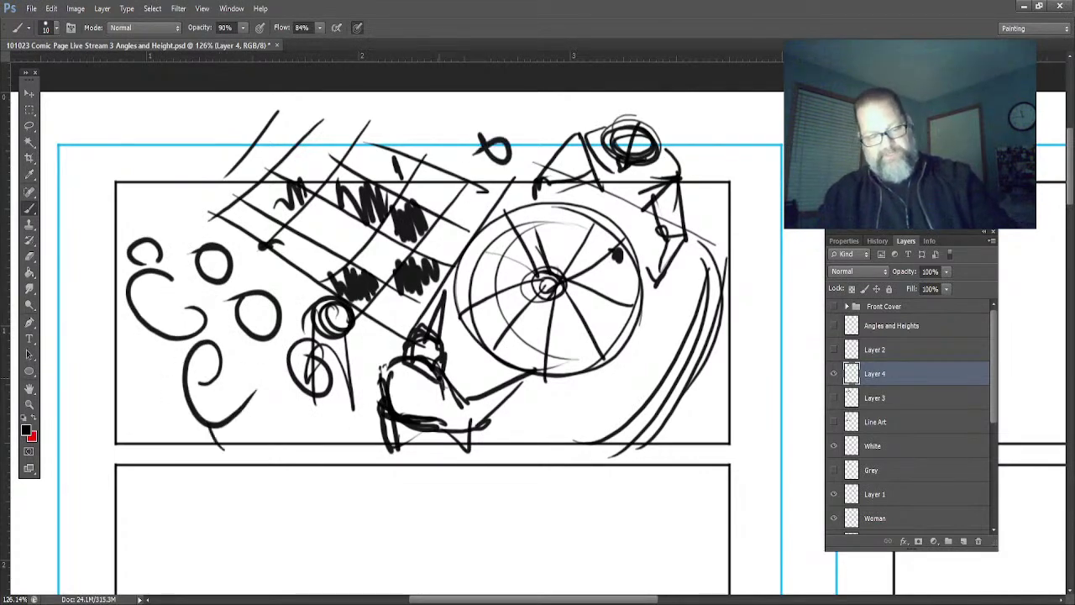
{"action": "mouse_move", "coordinate": [436, 361]}
{"action": "left_mouse_down"}
{"action": "mouse_move", "coordinate": [414, 371]}
{"action": "mouse_move", "coordinate": [428, 342]}
{"action": "left_mouse_up"}
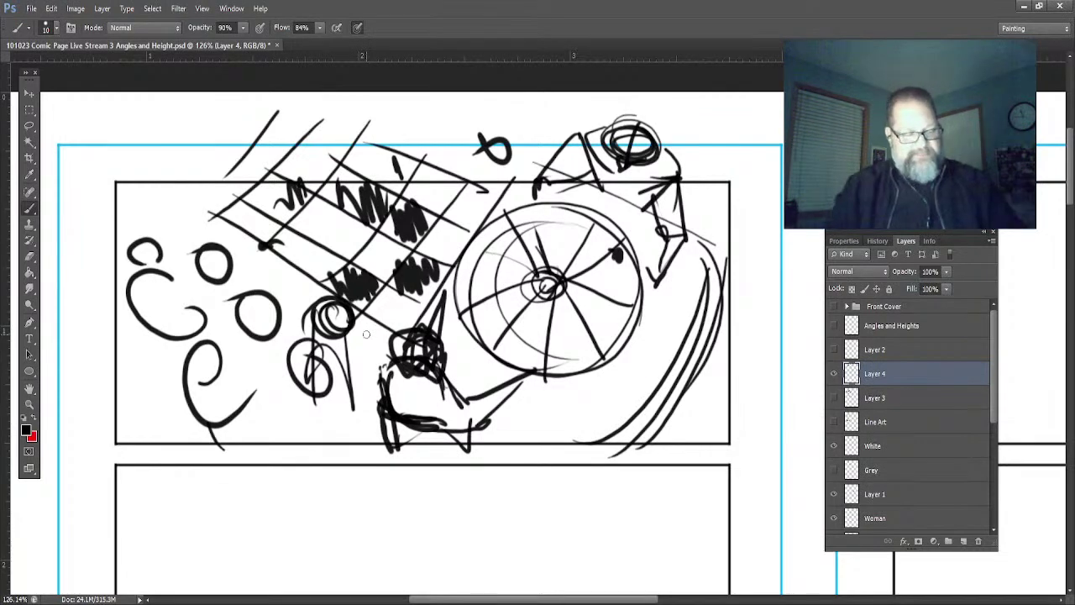
- Draw a black square with a diagonal in the empty panel below, and a slanted table outline with a filled wheel dot along the diagonal
{"action": "key", "text": "space"}
{"action": "left_click_drag", "start_coordinate": [193, 426], "coordinate": [170, 199]}
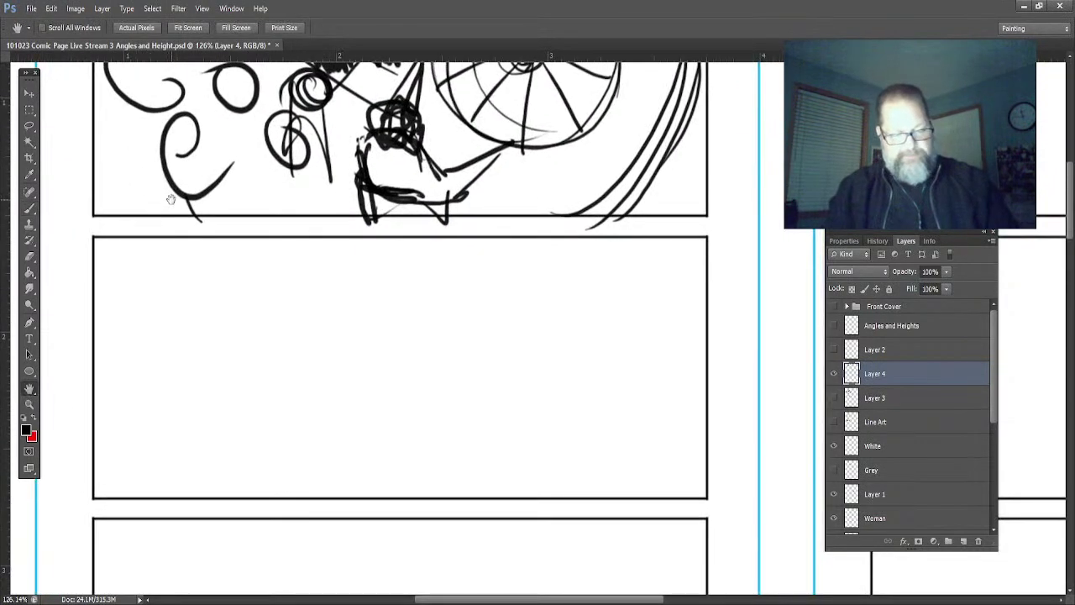
{"action": "left_click", "coordinate": [30, 208]}
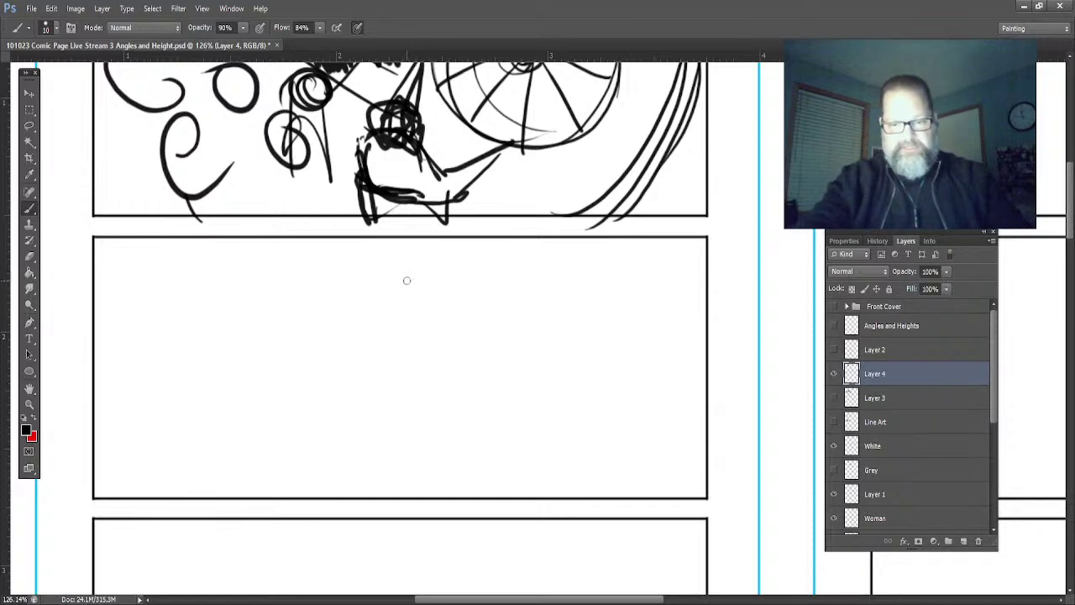
{"action": "mouse_move", "coordinate": [406, 272]}
{"action": "left_mouse_down"}
{"action": "mouse_move", "coordinate": [253, 274]}
{"action": "mouse_move", "coordinate": [204, 295]}
{"action": "mouse_move", "coordinate": [211, 390]}
{"action": "mouse_move", "coordinate": [308, 380]}
{"action": "mouse_move", "coordinate": [409, 290]}
{"action": "mouse_move", "coordinate": [410, 441]}
{"action": "mouse_move", "coordinate": [381, 446]}
{"action": "mouse_move", "coordinate": [368, 471]}
{"action": "mouse_move", "coordinate": [209, 468]}
{"action": "left_mouse_up"}
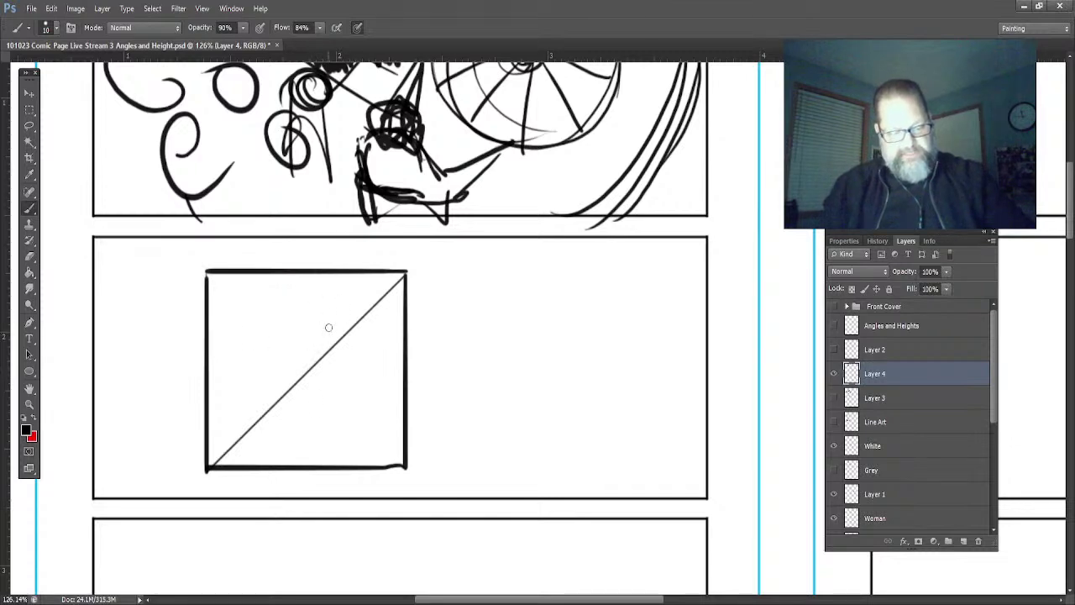
{"action": "mouse_move", "coordinate": [328, 330]}
{"action": "left_mouse_down"}
{"action": "mouse_move", "coordinate": [281, 389]}
{"action": "mouse_move", "coordinate": [270, 380]}
{"action": "mouse_move", "coordinate": [337, 323]}
{"action": "mouse_move", "coordinate": [298, 345]}
{"action": "mouse_move", "coordinate": [327, 358]}
{"action": "mouse_move", "coordinate": [294, 392]}
{"action": "mouse_move", "coordinate": [266, 384]}
{"action": "left_mouse_up"}
- Add a small red figure above the table's wheel end and a circled blue figure on the other side of the diagonal
{"action": "left_click", "coordinate": [34, 419]}
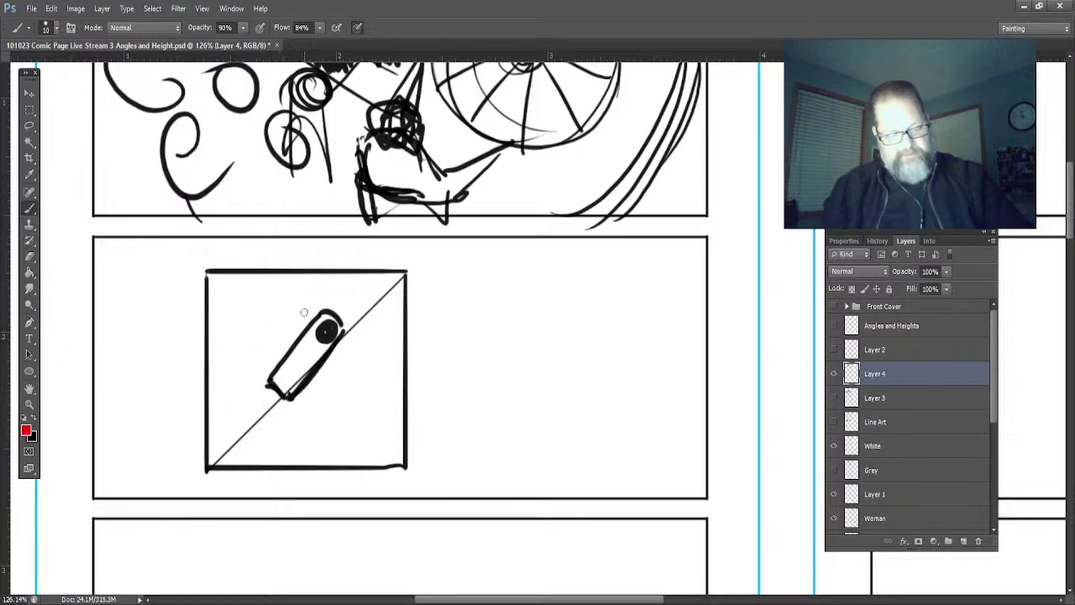
{"action": "mouse_move", "coordinate": [298, 297]}
{"action": "left_mouse_down"}
{"action": "mouse_move", "coordinate": [290, 302]}
{"action": "mouse_move", "coordinate": [307, 304]}
{"action": "mouse_move", "coordinate": [291, 314]}
{"action": "left_mouse_up"}
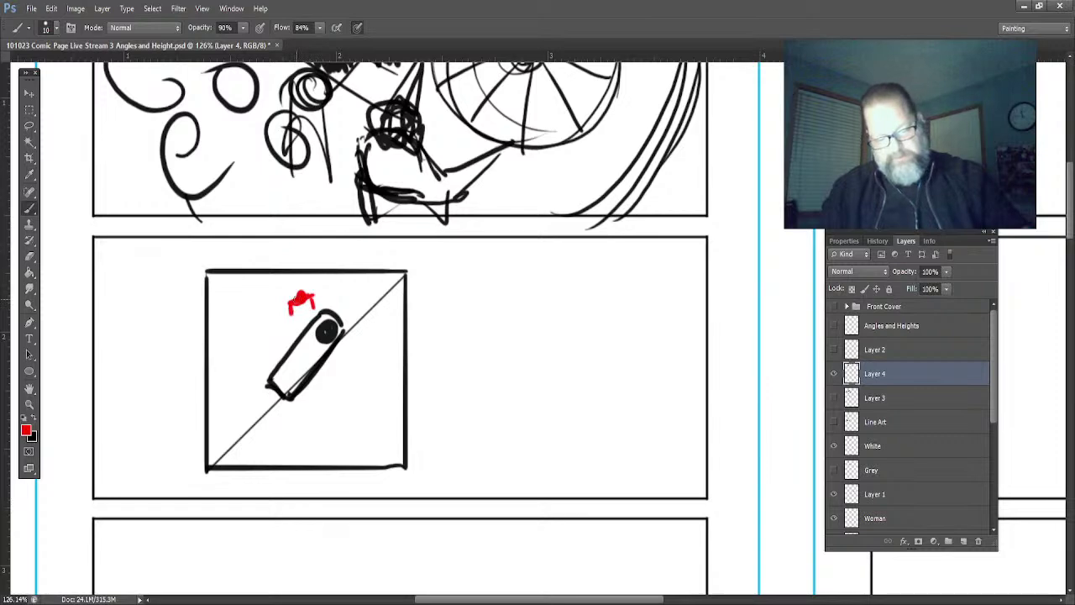
{"action": "key", "text": "i"}
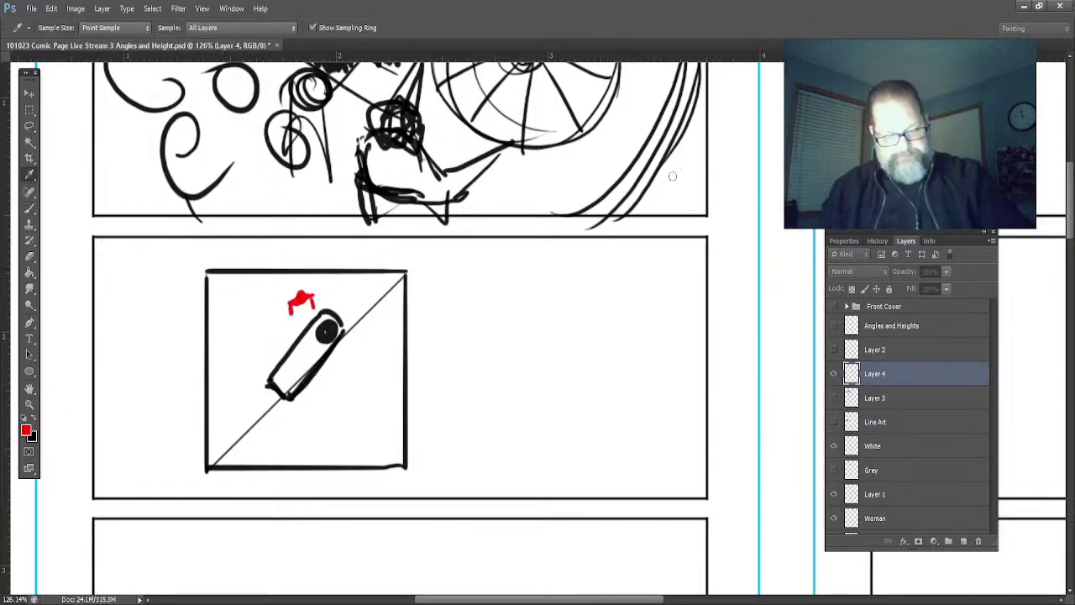
{"action": "key", "text": "b"}
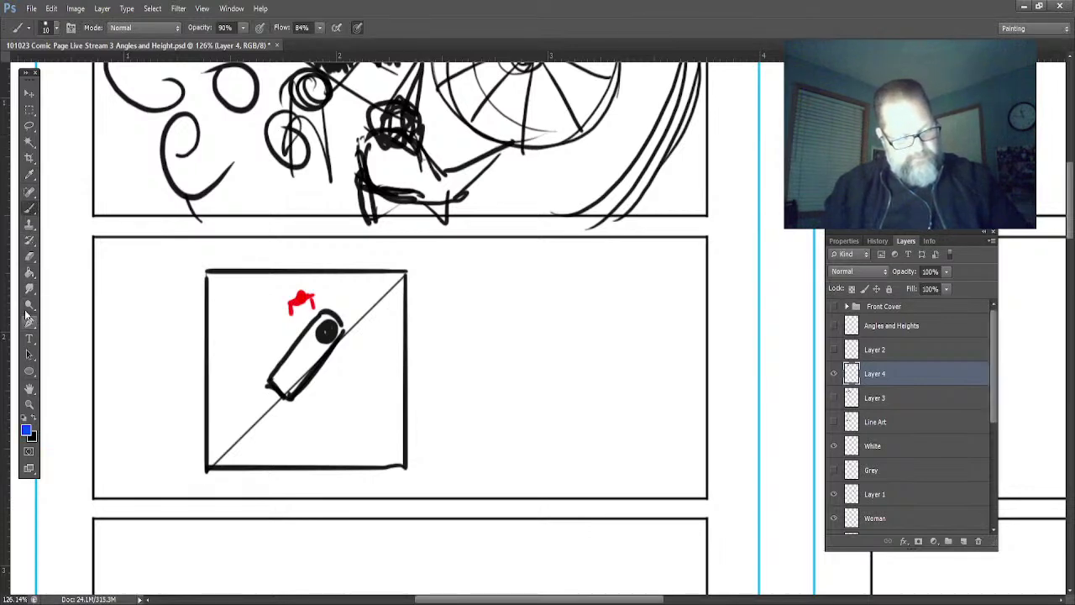
{"action": "mouse_move", "coordinate": [367, 369]}
{"action": "left_mouse_down"}
{"action": "mouse_move", "coordinate": [368, 357]}
{"action": "mouse_move", "coordinate": [365, 383]}
{"action": "mouse_move", "coordinate": [364, 357]}
{"action": "left_mouse_up"}
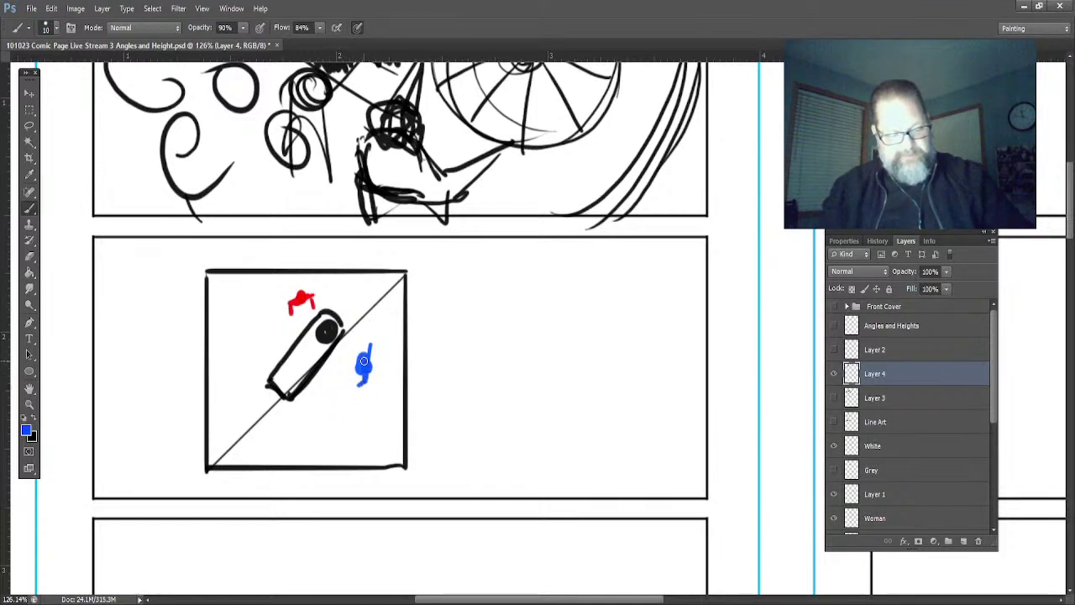
{"action": "left_click_drag", "start_coordinate": [363, 344], "coordinate": [368, 346]}
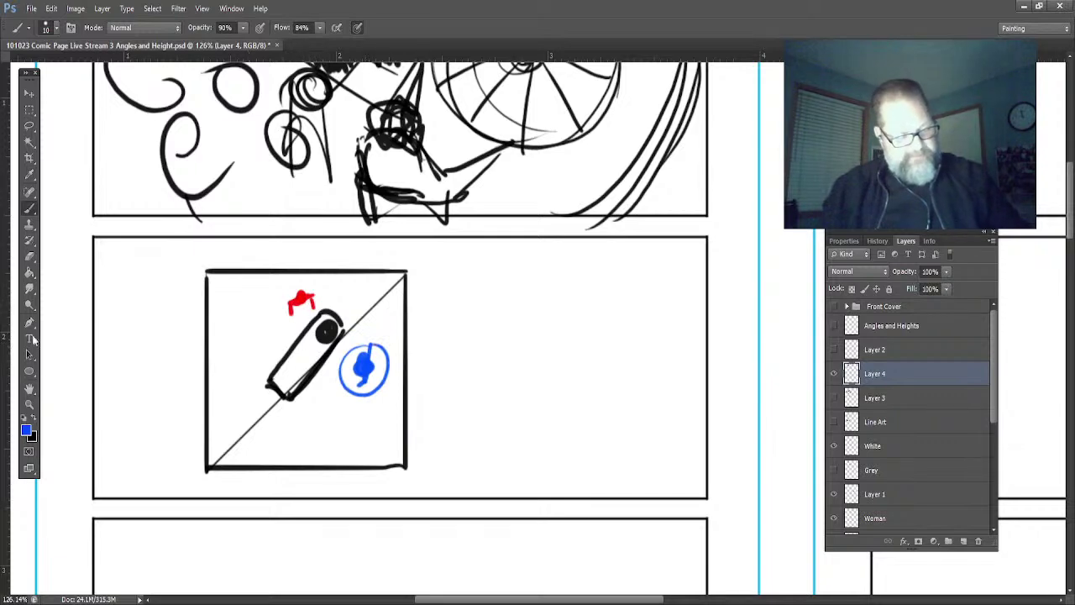
- Draw small magenta onlooker figures and dots around the far side and lower end of the table
{"action": "key", "text": "i"}
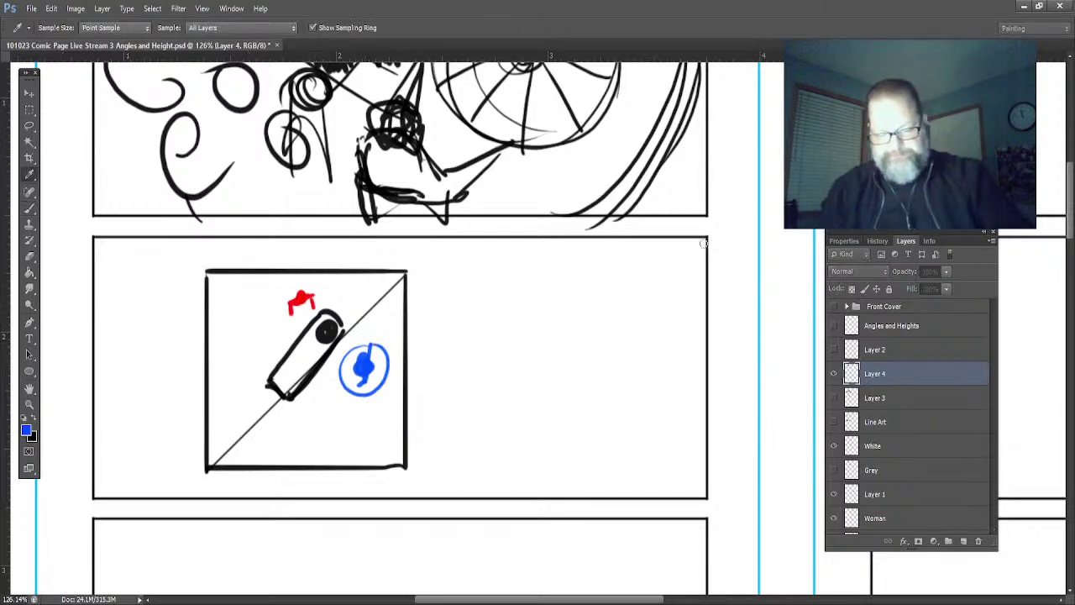
{"action": "key", "text": "b"}
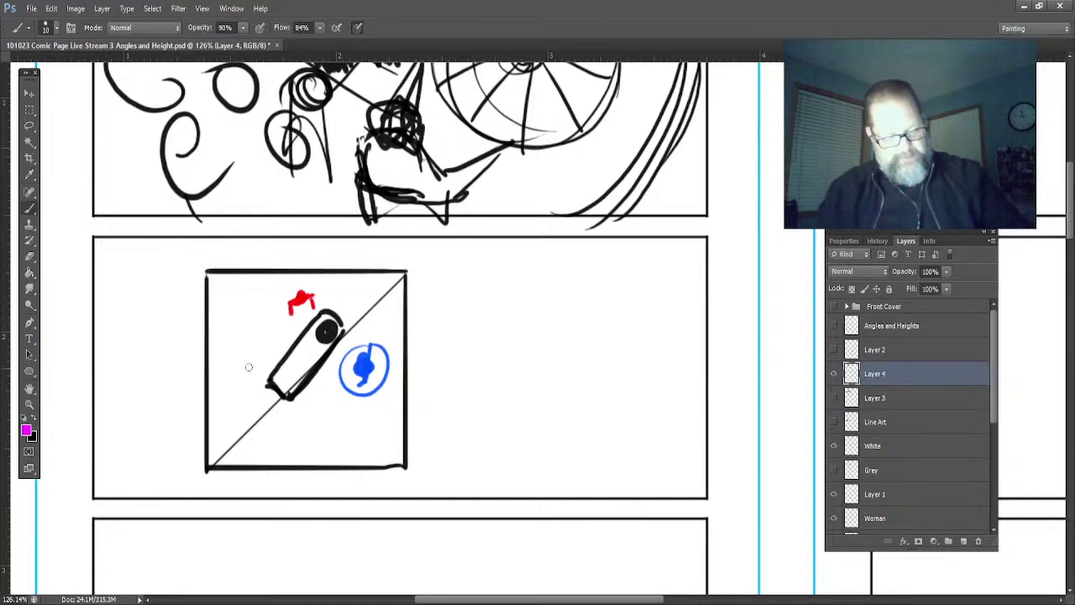
{"action": "left_click", "coordinate": [249, 356]}
{"action": "left_click_drag", "start_coordinate": [250, 342], "coordinate": [246, 369]}
{"action": "left_click_drag", "start_coordinate": [265, 347], "coordinate": [271, 330]}
{"action": "mouse_move", "coordinate": [253, 404]}
{"action": "left_mouse_down"}
{"action": "mouse_move", "coordinate": [251, 392]}
{"action": "mouse_move", "coordinate": [278, 427]}
{"action": "mouse_move", "coordinate": [279, 413]}
{"action": "left_mouse_up"}
{"action": "left_click_drag", "start_coordinate": [231, 339], "coordinate": [232, 346]}
{"action": "left_click", "coordinate": [228, 363]}
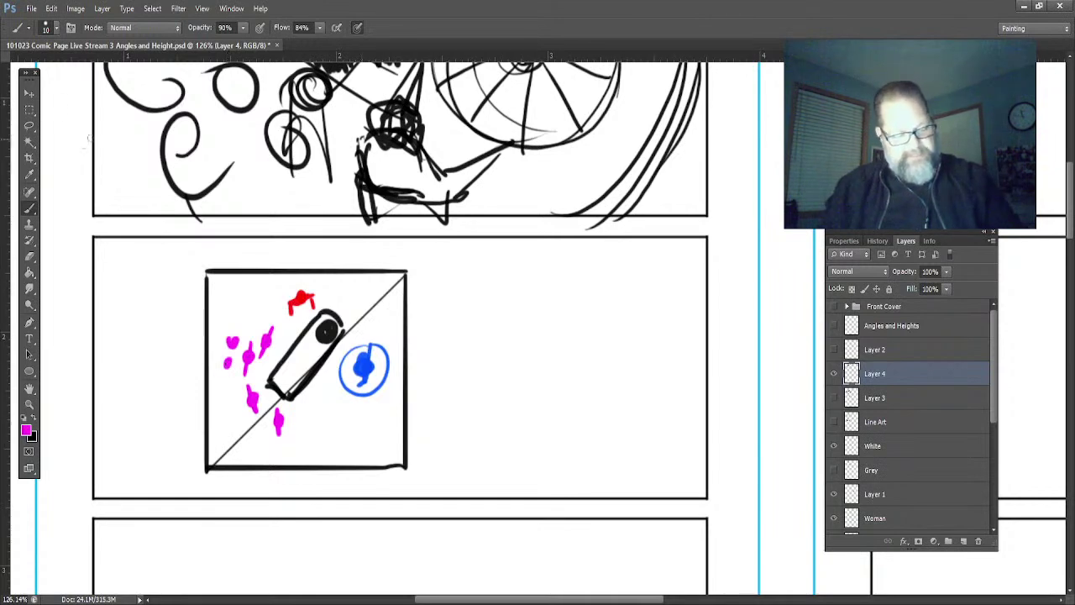
{"action": "left_click", "coordinate": [29, 125]}
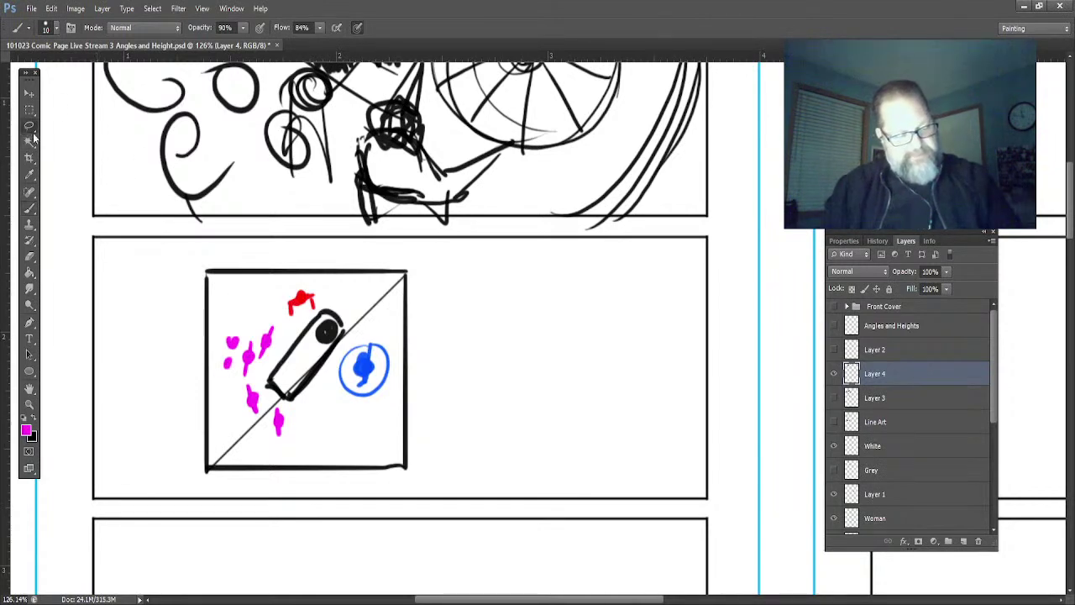
{"action": "mouse_move", "coordinate": [372, 339]}
{"action": "left_mouse_down"}
{"action": "mouse_move", "coordinate": [336, 382]}
{"action": "mouse_move", "coordinate": [393, 380]}
{"action": "mouse_move", "coordinate": [370, 338]}
{"action": "left_mouse_up"}
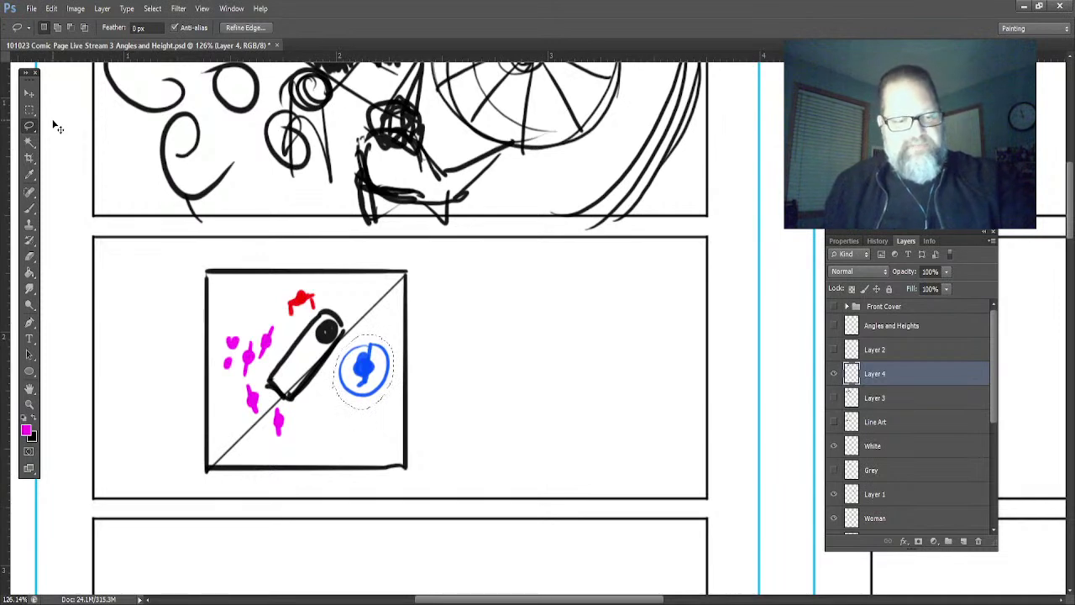
{"action": "key", "text": "ctrl+d"}
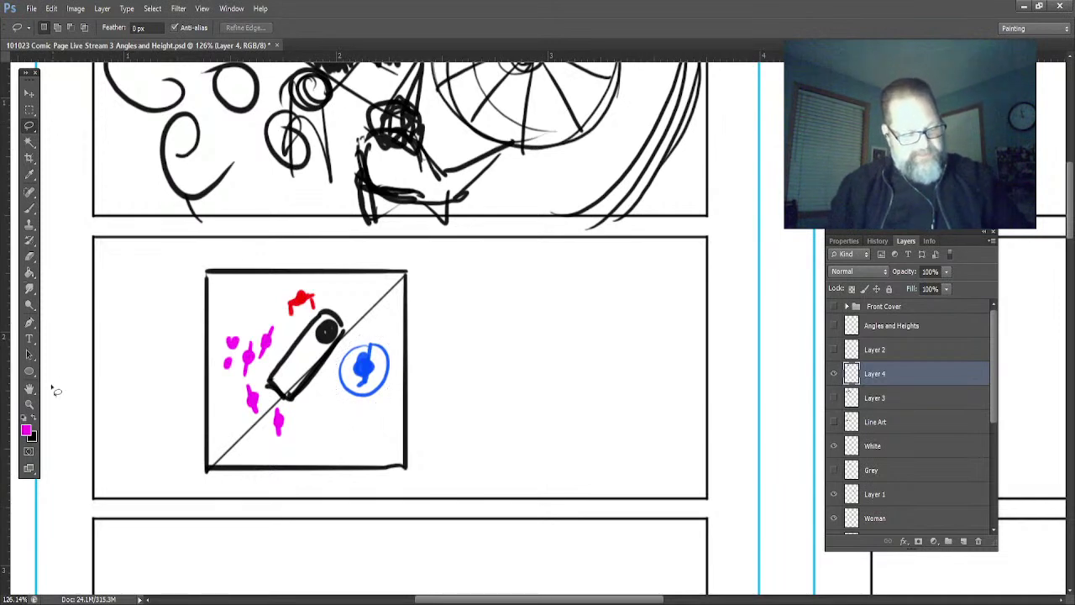
- Sample the blue figure's color and brush a dashed path from it over the red figure, curving out to the panel's outer edge
{"action": "left_click", "coordinate": [28, 175]}
{"action": "left_click", "coordinate": [360, 363]}
{"action": "left_click", "coordinate": [28, 210]}
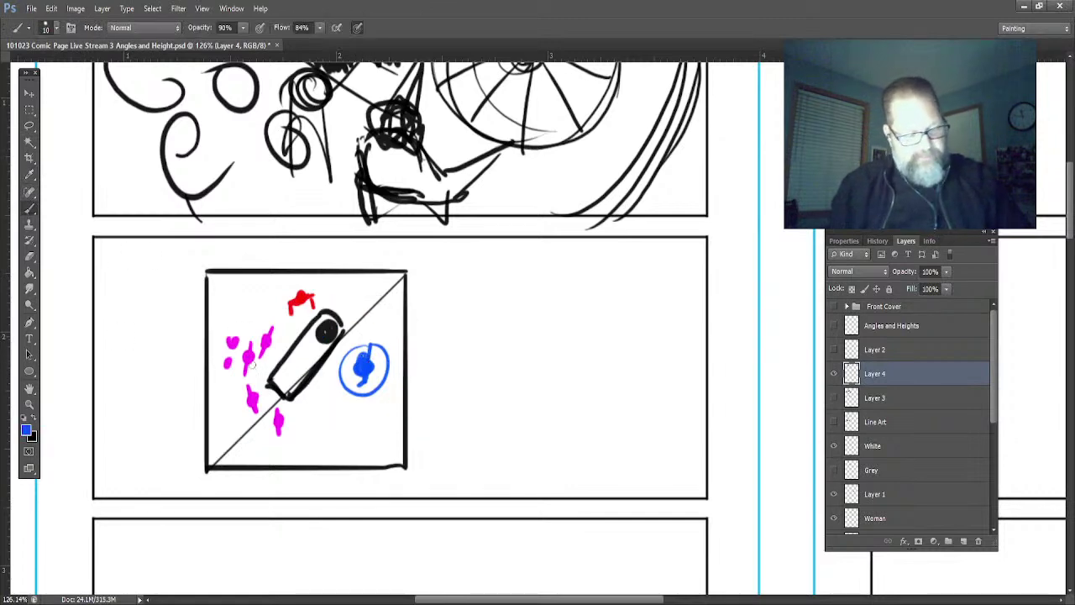
{"action": "mouse_move", "coordinate": [375, 327]}
{"action": "left_mouse_down"}
{"action": "mouse_move", "coordinate": [323, 281]}
{"action": "mouse_move", "coordinate": [256, 298]}
{"action": "mouse_move", "coordinate": [201, 342]}
{"action": "mouse_move", "coordinate": [154, 353]}
{"action": "mouse_move", "coordinate": [89, 309]}
{"action": "left_mouse_up"}
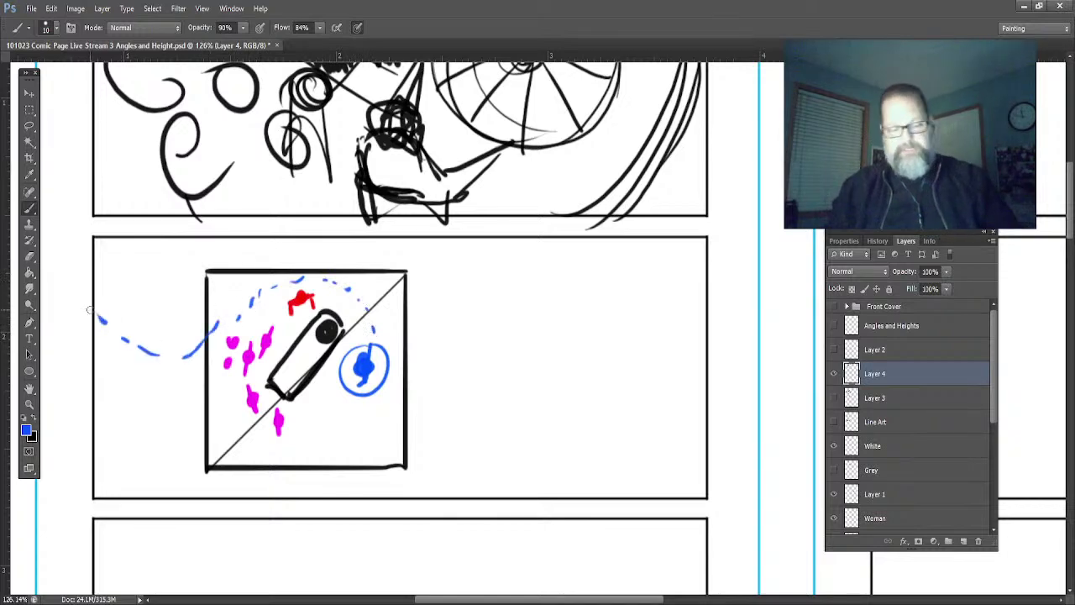
- Draw two small blue camera symbols, one at the outer end of the dashed path and one beside the square diagram's right edge
{"action": "mouse_move", "coordinate": [118, 266]}
{"action": "left_mouse_down"}
{"action": "mouse_move", "coordinate": [97, 282]}
{"action": "mouse_move", "coordinate": [118, 266]}
{"action": "left_mouse_up"}
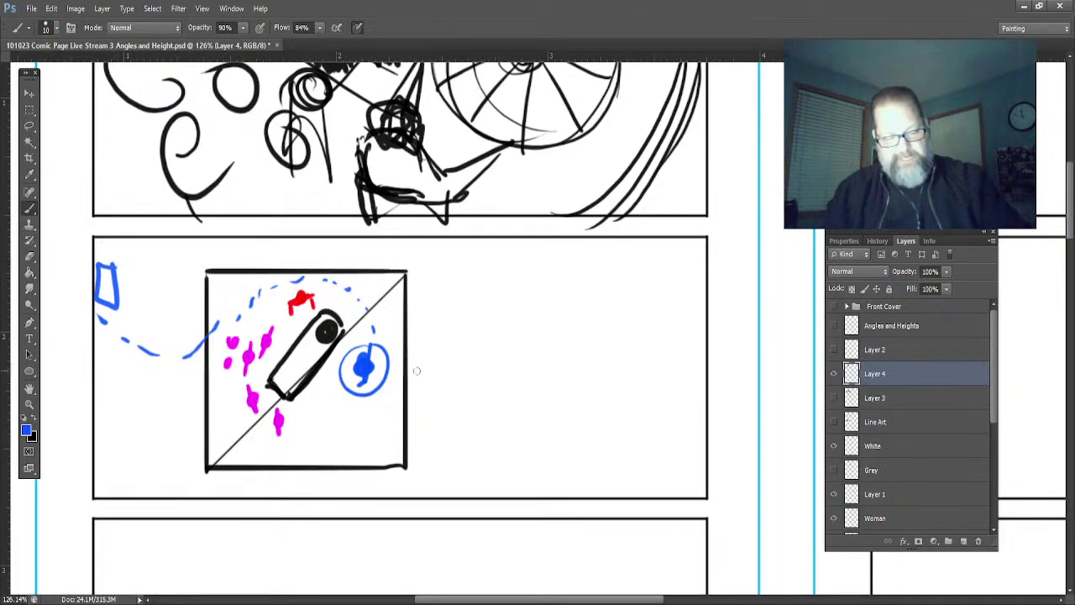
{"action": "mouse_move", "coordinate": [422, 370]}
{"action": "left_mouse_down"}
{"action": "mouse_move", "coordinate": [448, 369]}
{"action": "mouse_move", "coordinate": [445, 386]}
{"action": "mouse_move", "coordinate": [420, 378]}
{"action": "mouse_move", "coordinate": [425, 387]}
{"action": "mouse_move", "coordinate": [413, 363]}
{"action": "mouse_move", "coordinate": [404, 391]}
{"action": "left_mouse_up"}
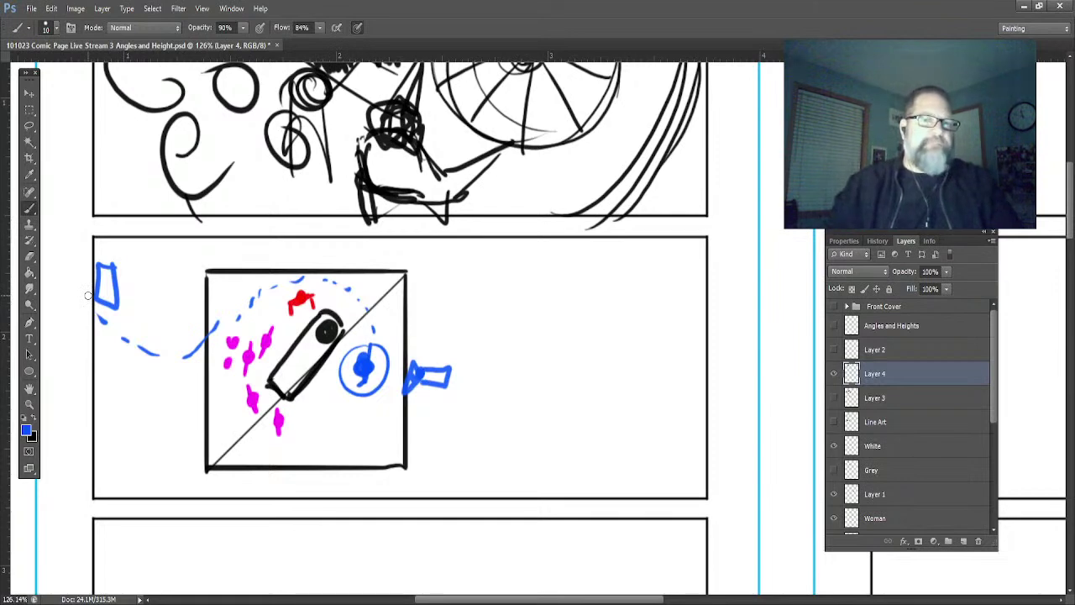
- Hide Layer 4 to clear its sketches from the page's panels
{"action": "left_click", "coordinate": [835, 375]}
{"action": "scroll", "coordinate": [644, 331], "scroll_direction": "up", "scroll_amount": 3}
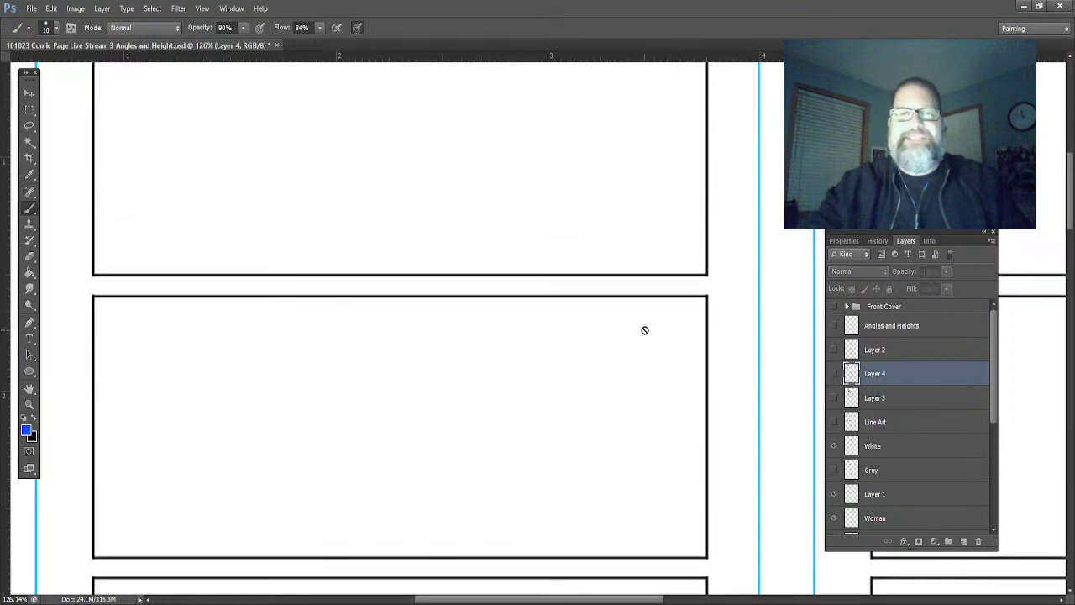
{"action": "scroll", "coordinate": [637, 336], "scroll_direction": "up", "scroll_amount": 2}
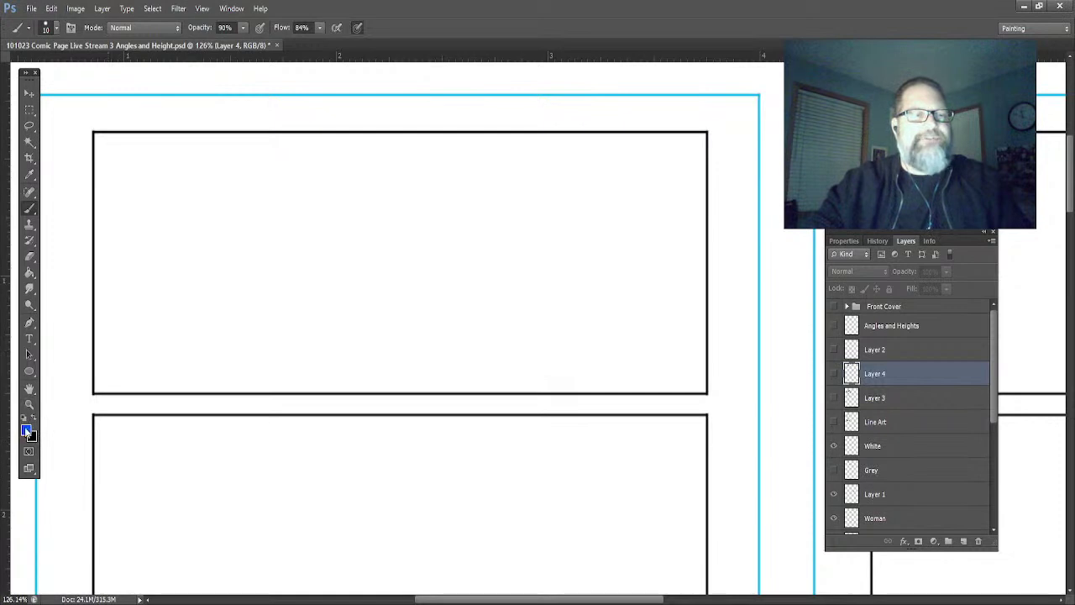
- Set the foreground colour to red and add a new layer above Layer 4 for brush drawing
{"action": "key", "text": "i"}
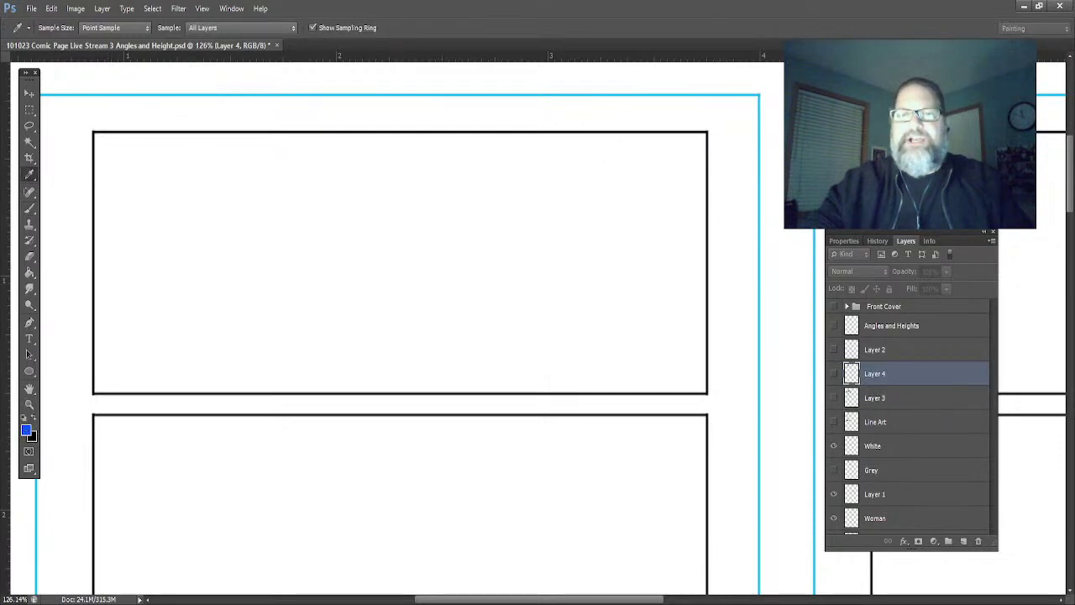
{"action": "left_click", "coordinate": [840, 92]}
{"action": "key", "text": "b"}
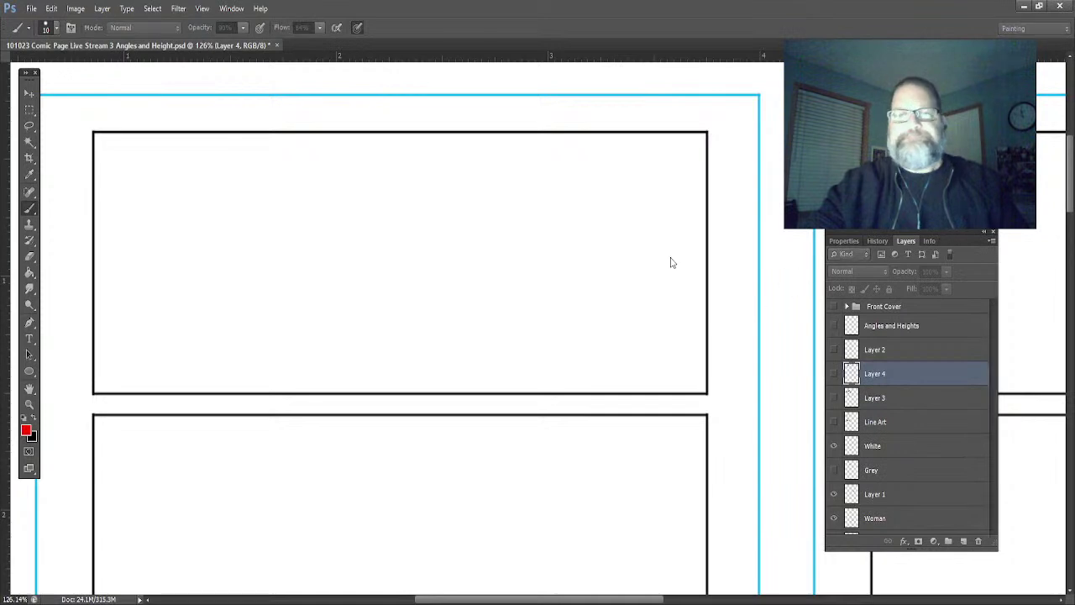
{"action": "key", "text": "ctrl+shift+alt+n"}
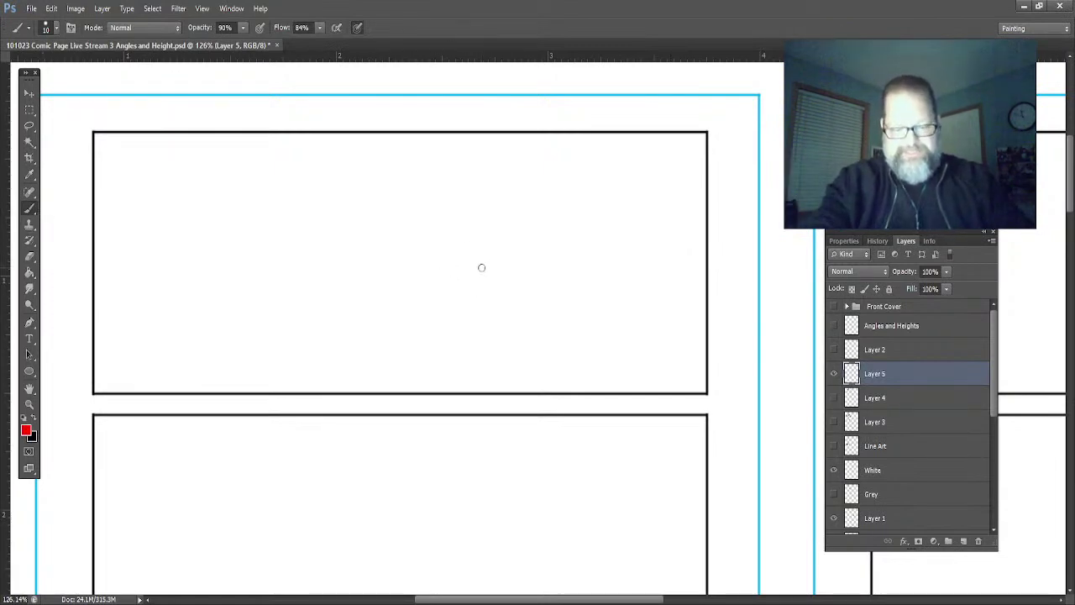
- Paint a straight red line across the first panel and rotate it about 20.6° clockwise into a descending diagonal
{"action": "left_click_drag", "start_coordinate": [655, 268], "coordinate": [112, 281]}
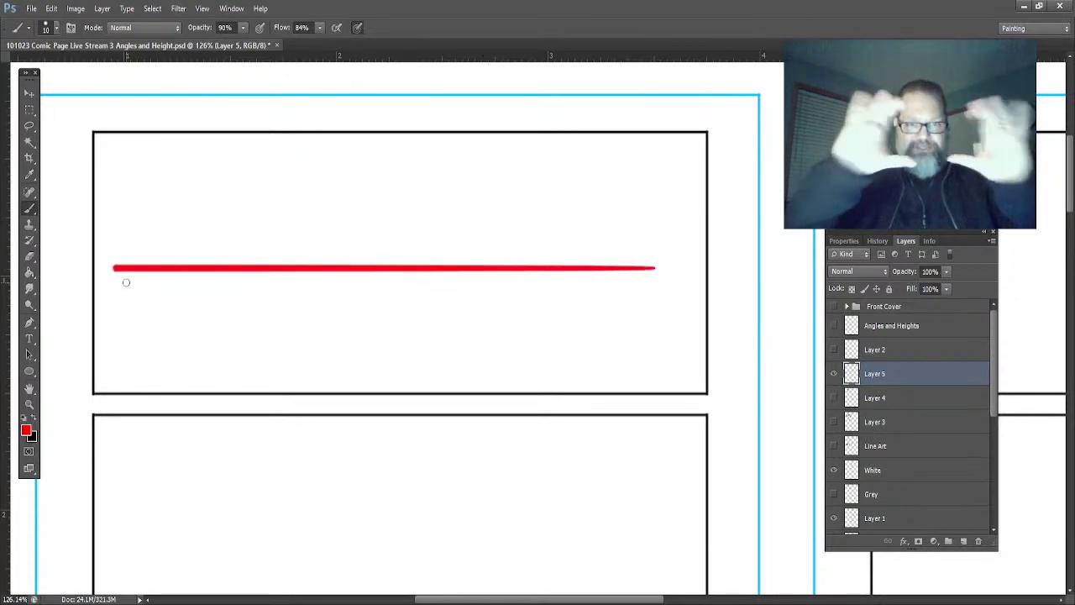
{"action": "left_click", "coordinate": [29, 126]}
{"action": "mouse_move", "coordinate": [636, 227]}
{"action": "left_mouse_down"}
{"action": "mouse_move", "coordinate": [227, 208]}
{"action": "mouse_move", "coordinate": [415, 377]}
{"action": "mouse_move", "coordinate": [570, 190]}
{"action": "left_mouse_up"}
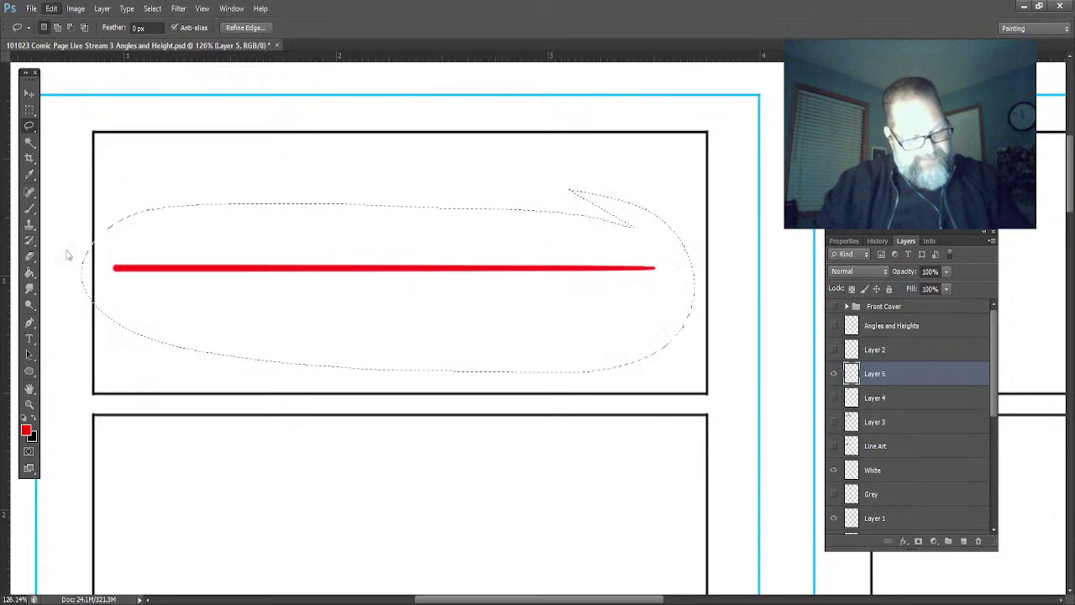
{"action": "key", "text": "ctrl+t"}
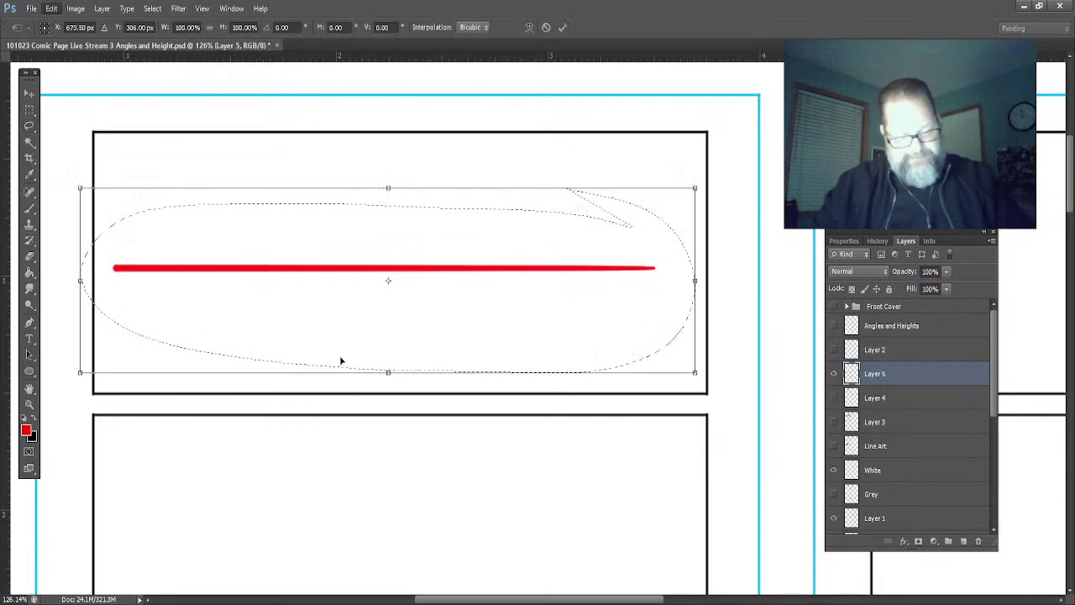
{"action": "mouse_move", "coordinate": [690, 202]}
{"action": "left_mouse_down"}
{"action": "mouse_move", "coordinate": [694, 282]}
{"action": "mouse_move", "coordinate": [701, 265]}
{"action": "mouse_move", "coordinate": [715, 274]}
{"action": "mouse_move", "coordinate": [731, 380]}
{"action": "left_mouse_up"}
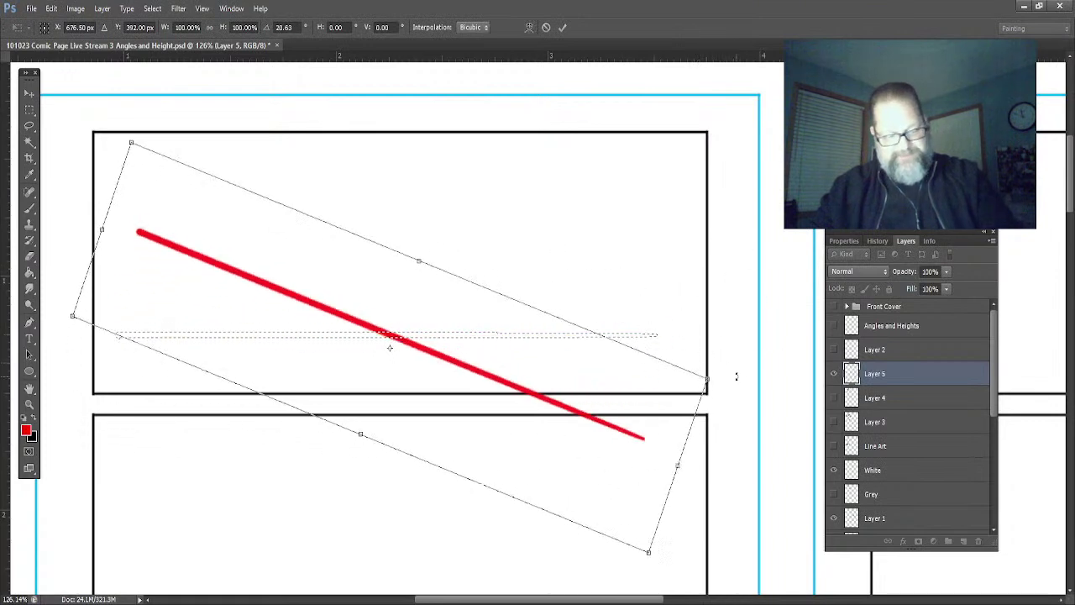
{"action": "mouse_move", "coordinate": [395, 348]}
{"action": "left_mouse_down"}
{"action": "mouse_move", "coordinate": [403, 283]}
{"action": "mouse_move", "coordinate": [402, 294]}
{"action": "left_mouse_up"}
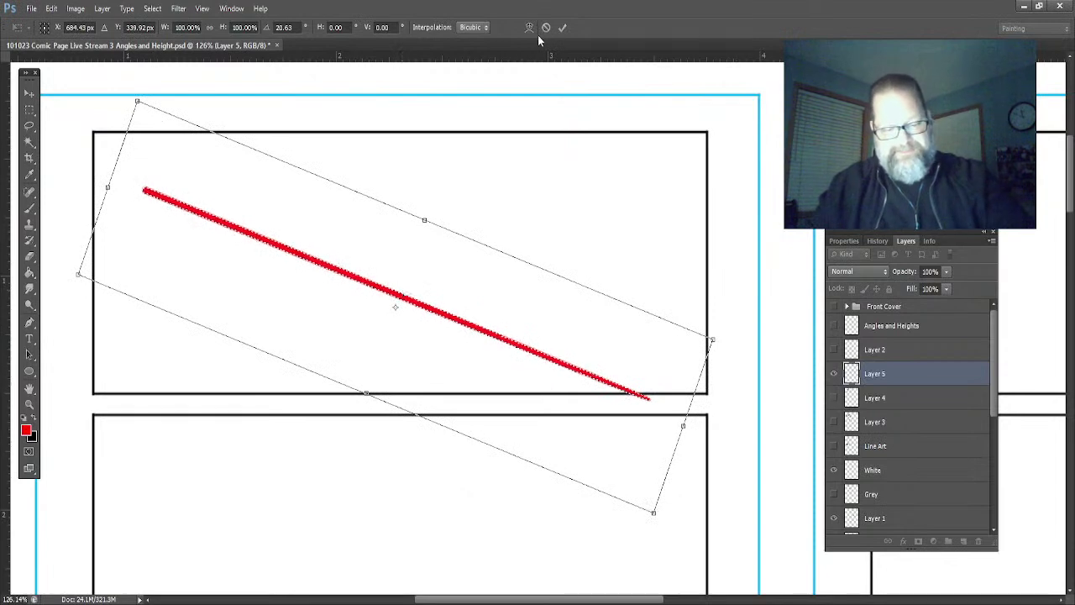
{"action": "left_click", "coordinate": [560, 30]}
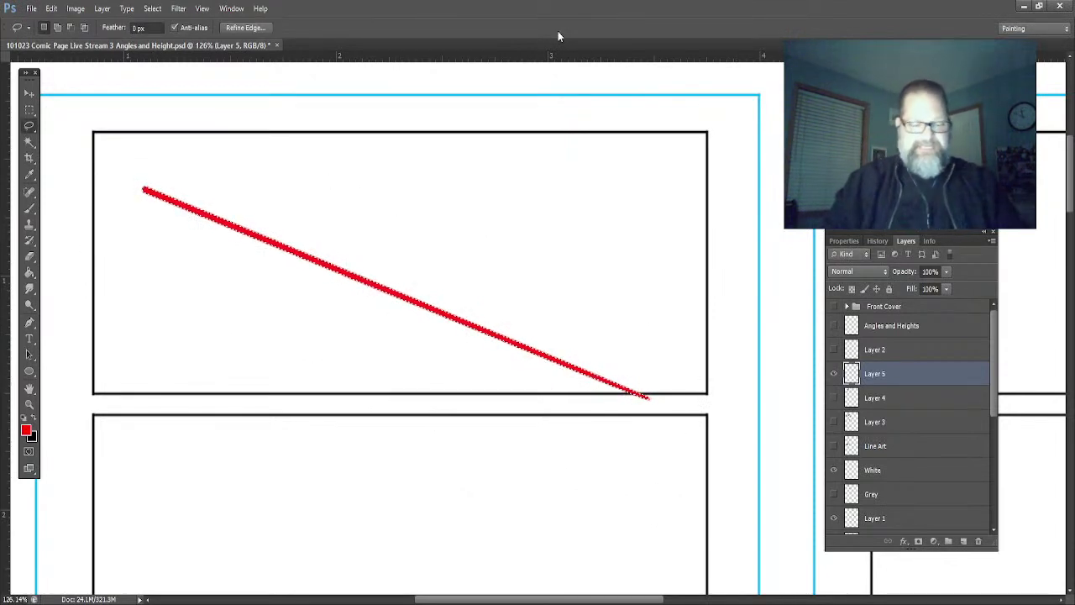
- Sketch a tilted head with face and hair in black, its chin resting on the first panel's red diagonal
{"action": "left_click", "coordinate": [30, 208]}
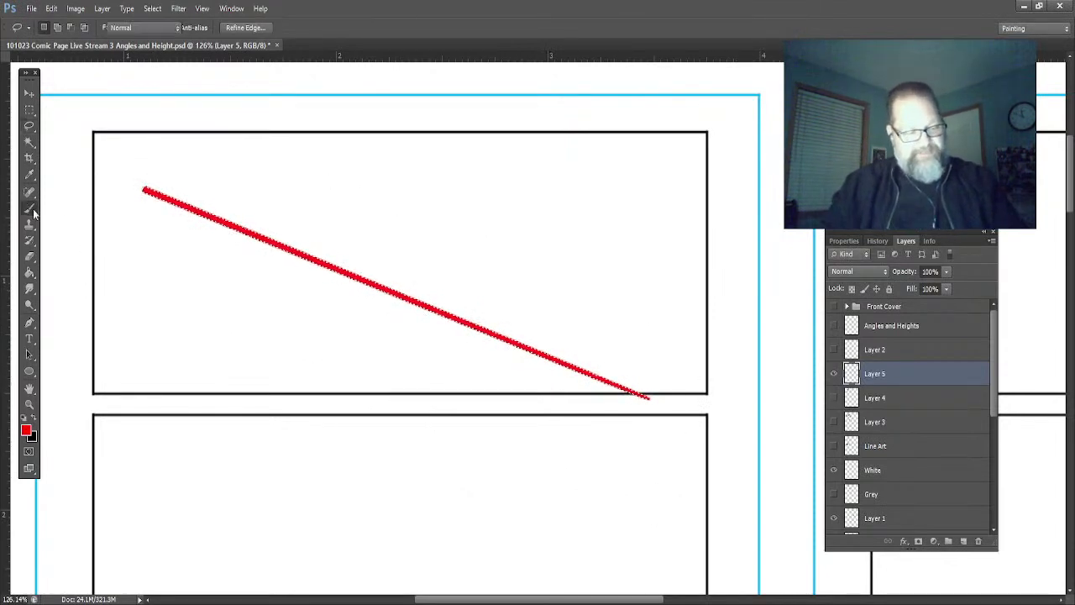
{"action": "left_click", "coordinate": [36, 421]}
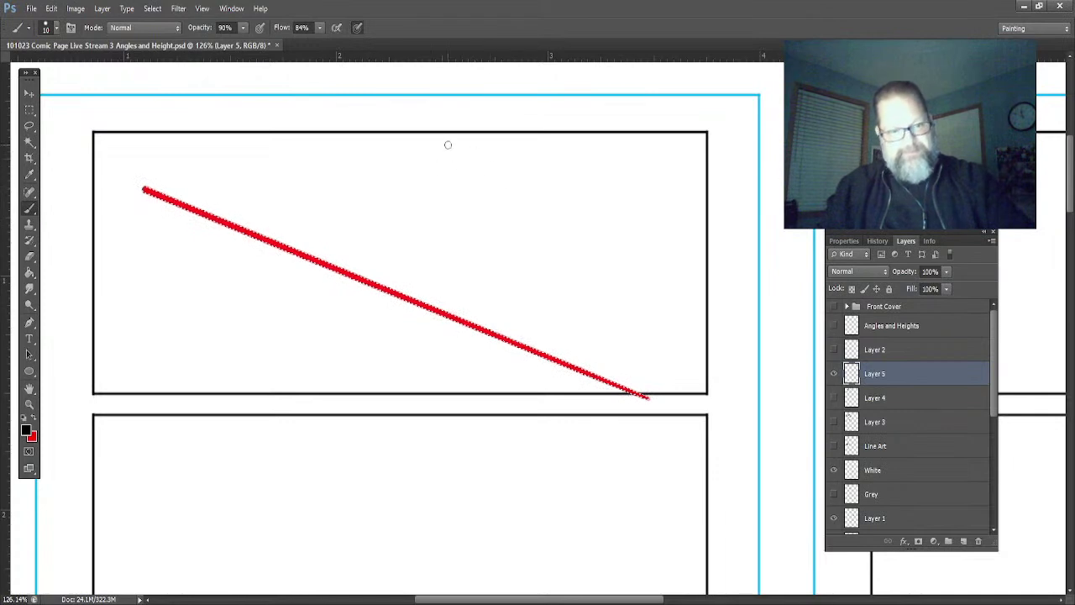
{"action": "mouse_move", "coordinate": [476, 189]}
{"action": "left_mouse_down"}
{"action": "mouse_move", "coordinate": [400, 194]}
{"action": "mouse_move", "coordinate": [377, 243]}
{"action": "mouse_move", "coordinate": [462, 200]}
{"action": "mouse_move", "coordinate": [450, 266]}
{"action": "mouse_move", "coordinate": [397, 292]}
{"action": "mouse_move", "coordinate": [424, 291]}
{"action": "mouse_move", "coordinate": [383, 296]}
{"action": "left_mouse_up"}
{"action": "left_click_drag", "start_coordinate": [363, 256], "coordinate": [384, 296]}
{"action": "mouse_move", "coordinate": [409, 232]}
{"action": "left_mouse_down"}
{"action": "mouse_move", "coordinate": [428, 238]}
{"action": "mouse_move", "coordinate": [430, 259]}
{"action": "mouse_move", "coordinate": [398, 269]}
{"action": "left_mouse_up"}
{"action": "mouse_move", "coordinate": [438, 224]}
{"action": "left_mouse_down"}
{"action": "mouse_move", "coordinate": [455, 224]}
{"action": "mouse_move", "coordinate": [418, 222]}
{"action": "left_mouse_up"}
{"action": "mouse_move", "coordinate": [425, 232]}
{"action": "left_mouse_down"}
{"action": "mouse_move", "coordinate": [432, 206]}
{"action": "mouse_move", "coordinate": [400, 192]}
{"action": "mouse_move", "coordinate": [451, 215]}
{"action": "mouse_move", "coordinate": [453, 258]}
{"action": "left_mouse_up"}
{"action": "left_click_drag", "start_coordinate": [375, 183], "coordinate": [371, 222]}
{"action": "mouse_move", "coordinate": [476, 168]}
{"action": "left_mouse_down"}
{"action": "mouse_move", "coordinate": [423, 192]}
{"action": "mouse_move", "coordinate": [391, 175]}
{"action": "mouse_move", "coordinate": [398, 117]}
{"action": "left_mouse_up"}
{"action": "left_click_drag", "start_coordinate": [481, 202], "coordinate": [425, 122]}
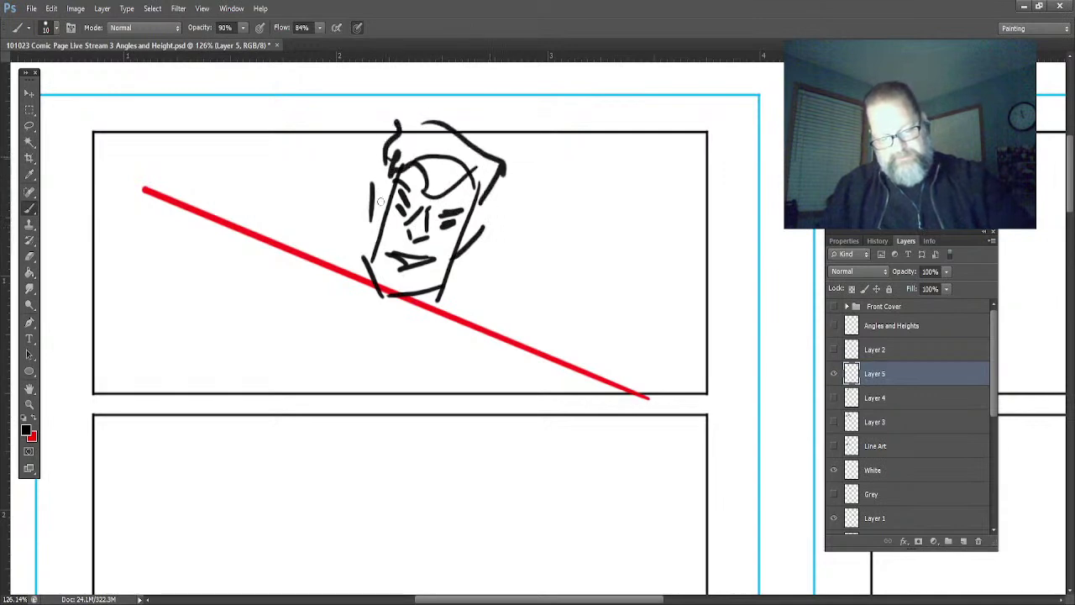
- Add the neck, collar, shoulders and an outstretched arm in black below the tilted head
{"action": "mouse_move", "coordinate": [375, 256]}
{"action": "left_mouse_down"}
{"action": "mouse_move", "coordinate": [390, 304]}
{"action": "mouse_move", "coordinate": [439, 285]}
{"action": "mouse_move", "coordinate": [404, 315]}
{"action": "left_mouse_up"}
{"action": "left_click_drag", "start_coordinate": [363, 250], "coordinate": [388, 311]}
{"action": "left_click_drag", "start_coordinate": [374, 242], "coordinate": [336, 274]}
{"action": "mouse_move", "coordinate": [446, 268]}
{"action": "left_mouse_down"}
{"action": "mouse_move", "coordinate": [447, 342]}
{"action": "mouse_move", "coordinate": [396, 356]}
{"action": "left_mouse_up"}
{"action": "mouse_move", "coordinate": [390, 302]}
{"action": "left_mouse_down"}
{"action": "mouse_move", "coordinate": [384, 352]}
{"action": "mouse_move", "coordinate": [365, 339]}
{"action": "mouse_move", "coordinate": [370, 380]}
{"action": "left_mouse_up"}
{"action": "left_click_drag", "start_coordinate": [443, 312], "coordinate": [500, 391]}
{"action": "left_click_drag", "start_coordinate": [334, 270], "coordinate": [341, 316]}
{"action": "mouse_move", "coordinate": [334, 273]}
{"action": "left_mouse_down"}
{"action": "mouse_move", "coordinate": [204, 298]}
{"action": "mouse_move", "coordinate": [221, 297]}
{"action": "left_mouse_up"}
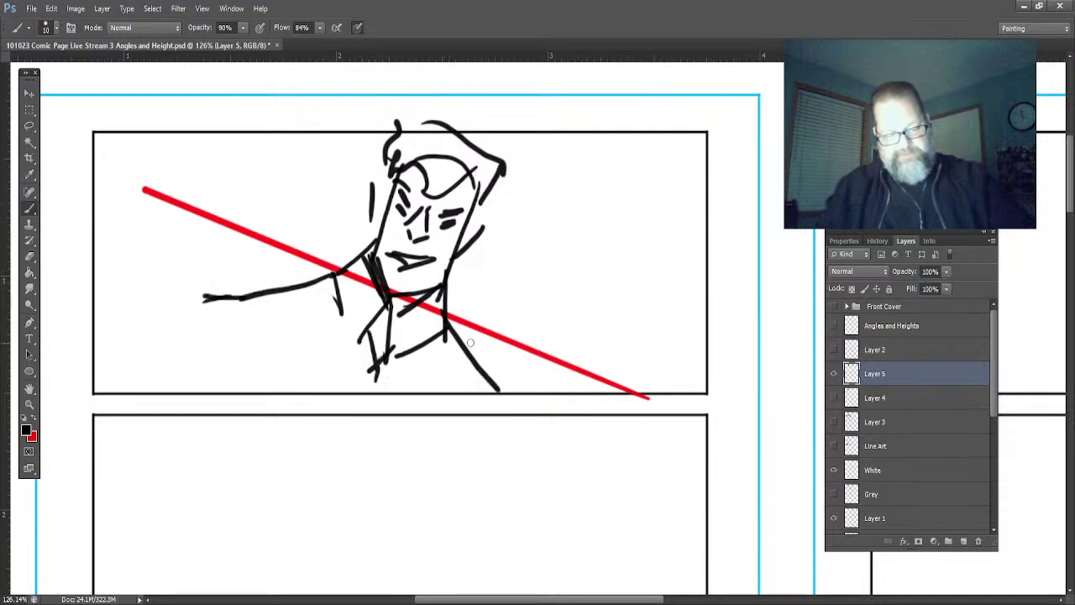
{"action": "left_click_drag", "start_coordinate": [452, 326], "coordinate": [499, 411]}
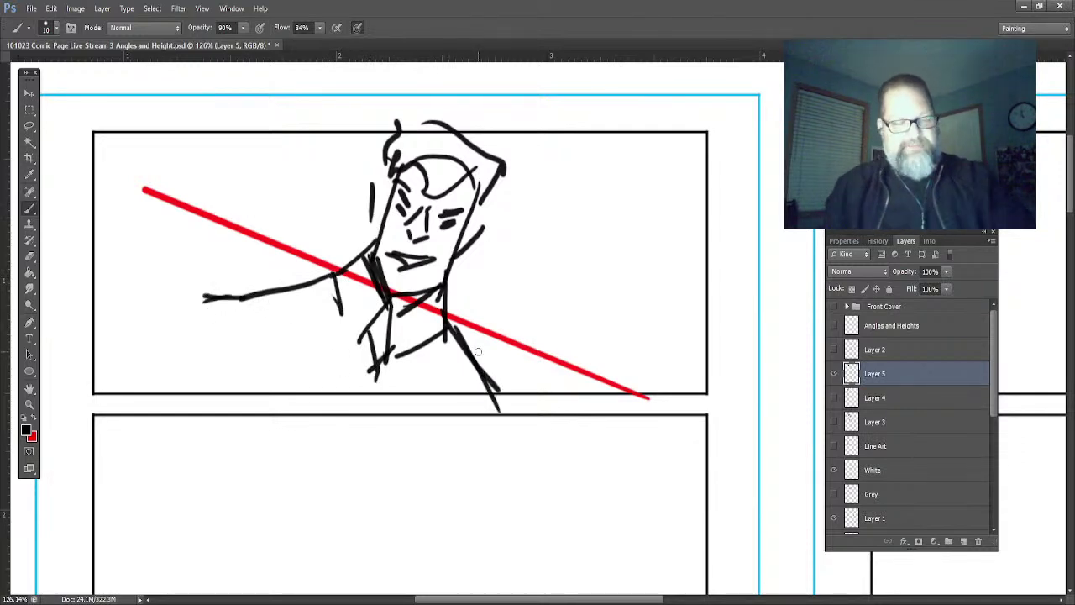
- Paint a red diagonal line in the second panel, rising from the lower left corner to the upper right
{"action": "key", "text": "space"}
{"action": "left_click_drag", "start_coordinate": [218, 392], "coordinate": [216, 274]}
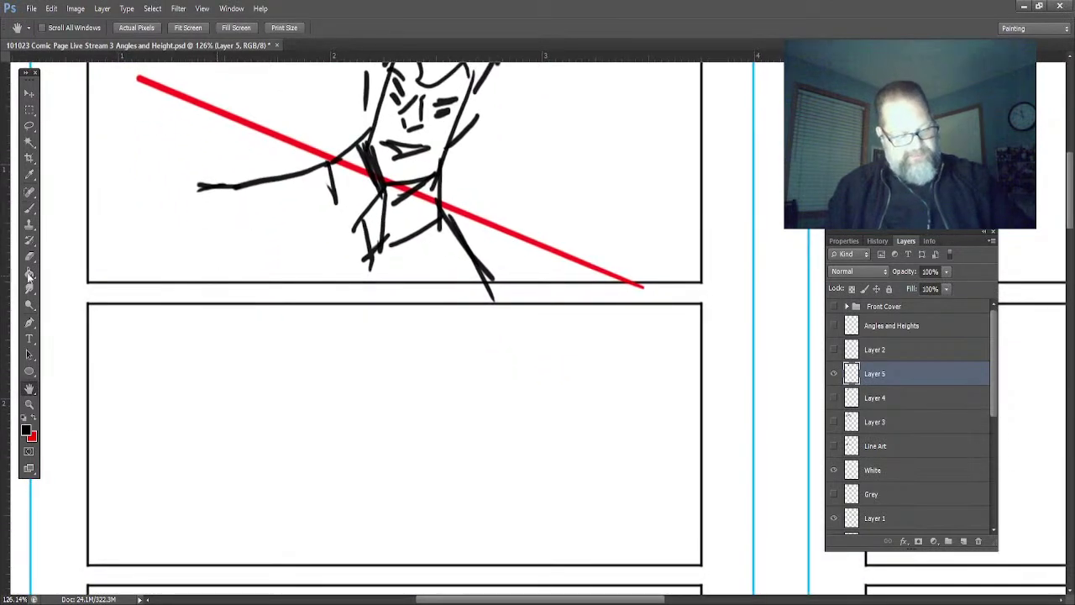
{"action": "left_click", "coordinate": [33, 428]}
{"action": "left_click", "coordinate": [29, 212]}
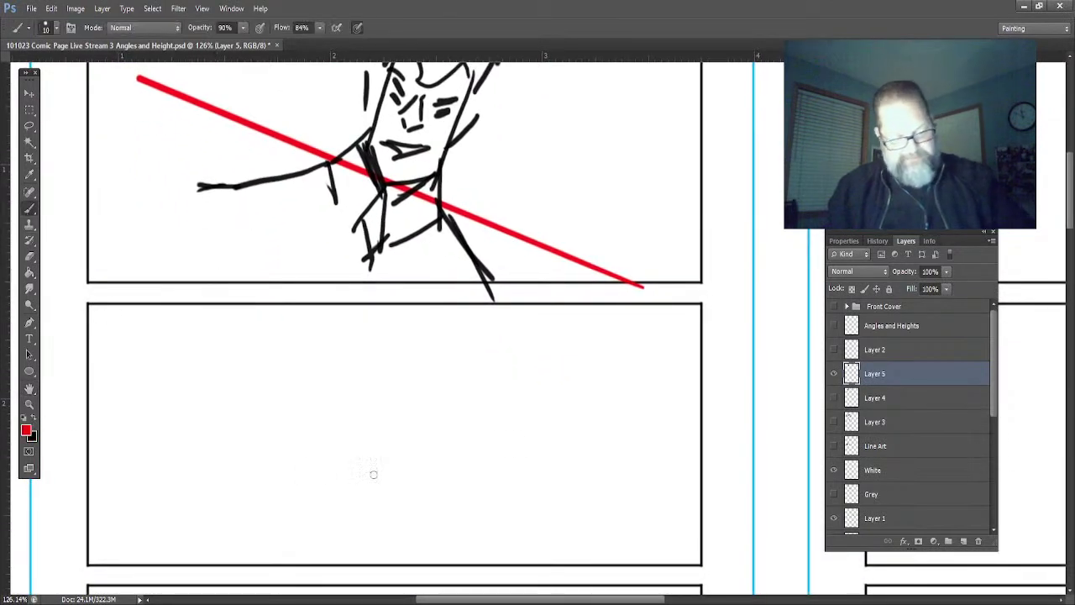
{"action": "left_click_drag", "start_coordinate": [692, 348], "coordinate": [125, 564]}
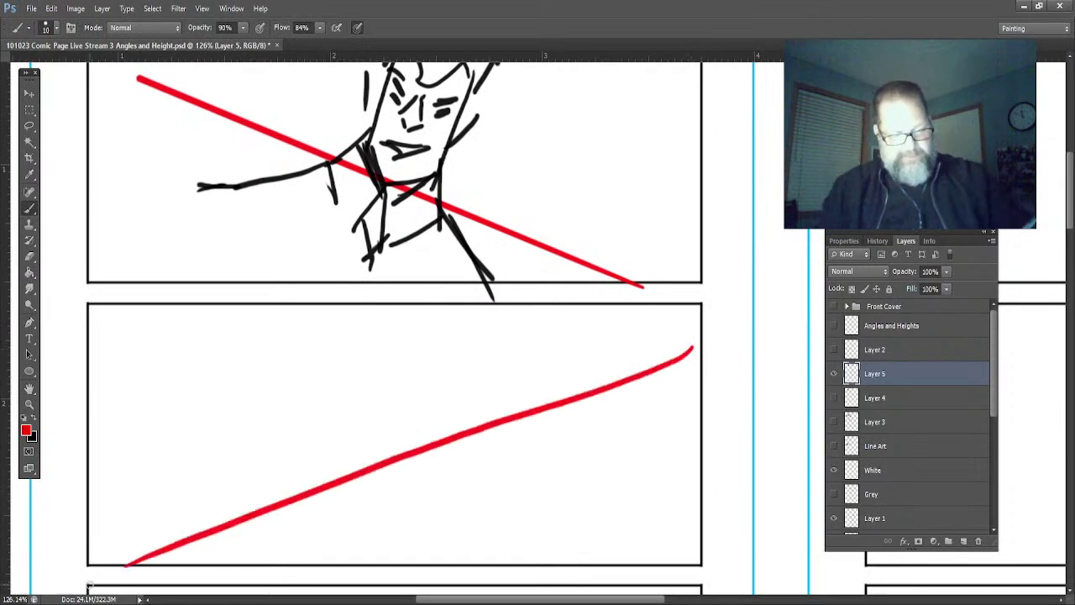
- Sketch a black cartoon head with round eyes, open mouth, ears, hair and shoulders above the second panel's red diagonal
{"action": "left_click", "coordinate": [34, 427]}
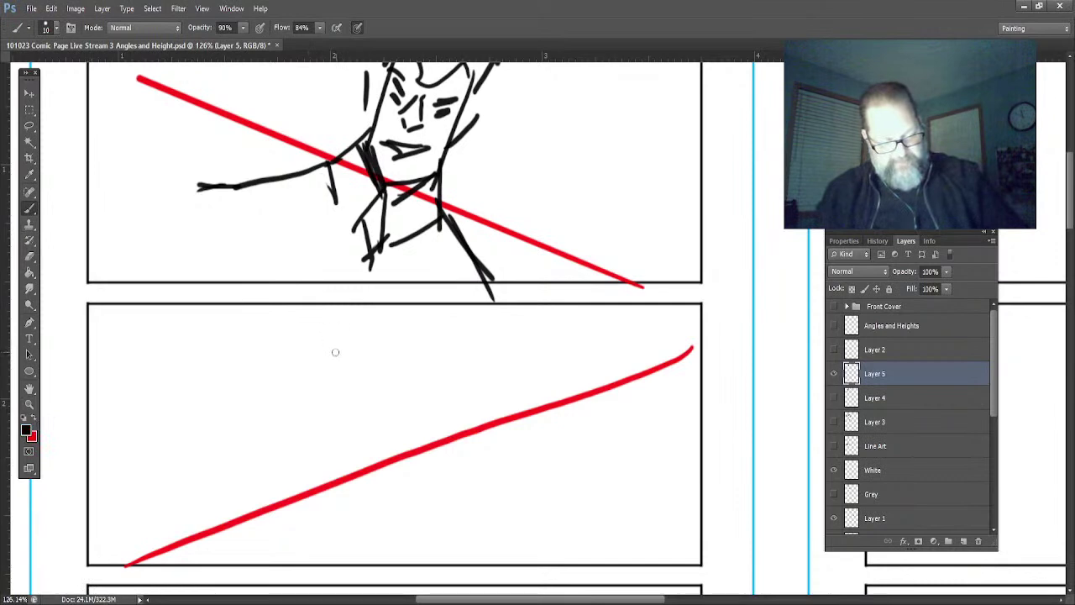
{"action": "mouse_move", "coordinate": [341, 346]}
{"action": "left_mouse_down"}
{"action": "mouse_move", "coordinate": [242, 378]}
{"action": "mouse_move", "coordinate": [270, 495]}
{"action": "mouse_move", "coordinate": [365, 452]}
{"action": "left_mouse_up"}
{"action": "left_click_drag", "start_coordinate": [374, 395], "coordinate": [367, 434]}
{"action": "left_click_drag", "start_coordinate": [238, 426], "coordinate": [259, 447]}
{"action": "left_click_drag", "start_coordinate": [353, 397], "coordinate": [358, 395]}
{"action": "mouse_move", "coordinate": [293, 407]}
{"action": "left_mouse_down"}
{"action": "mouse_move", "coordinate": [269, 434]}
{"action": "mouse_move", "coordinate": [294, 405]}
{"action": "left_mouse_up"}
{"action": "mouse_move", "coordinate": [343, 449]}
{"action": "left_mouse_down"}
{"action": "mouse_move", "coordinate": [313, 486]}
{"action": "mouse_move", "coordinate": [355, 450]}
{"action": "mouse_move", "coordinate": [334, 433]}
{"action": "left_mouse_up"}
{"action": "left_click_drag", "start_coordinate": [246, 416], "coordinate": [252, 461]}
{"action": "mouse_move", "coordinate": [242, 356]}
{"action": "left_mouse_down"}
{"action": "mouse_move", "coordinate": [315, 324]}
{"action": "mouse_move", "coordinate": [215, 374]}
{"action": "left_mouse_up"}
{"action": "mouse_move", "coordinate": [369, 458]}
{"action": "left_mouse_down"}
{"action": "mouse_move", "coordinate": [355, 499]}
{"action": "mouse_move", "coordinate": [288, 510]}
{"action": "mouse_move", "coordinate": [265, 554]}
{"action": "mouse_move", "coordinate": [433, 528]}
{"action": "left_mouse_up"}
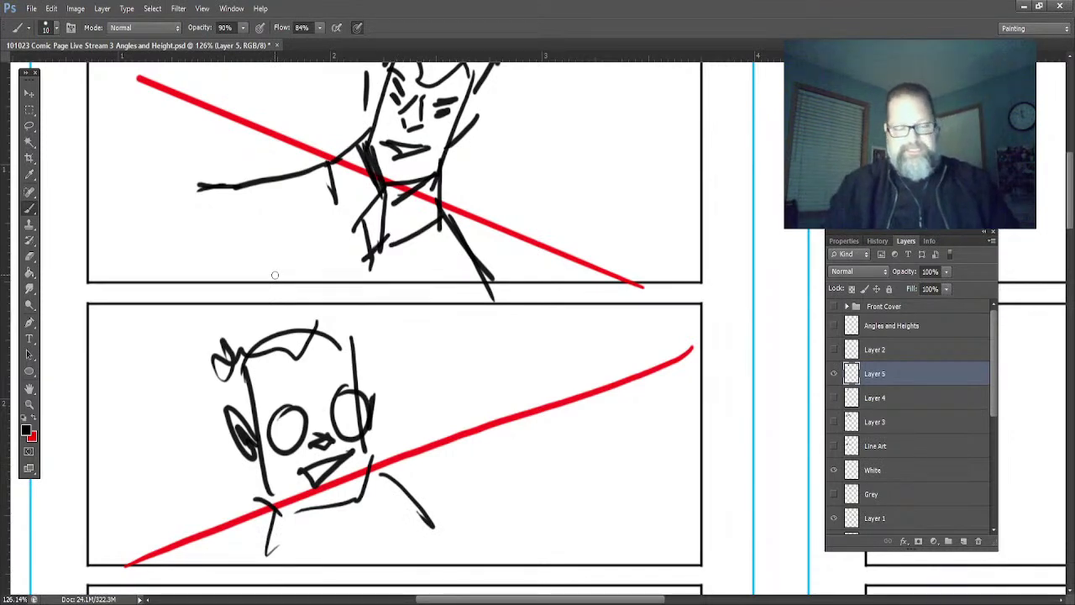
- Draw thin black guide lines sloping down from left to right across the third panel
{"action": "left_click", "coordinate": [28, 389]}
{"action": "mouse_move", "coordinate": [160, 415]}
{"action": "left_mouse_down"}
{"action": "mouse_move", "coordinate": [131, 115]}
{"action": "mouse_move", "coordinate": [139, 96]}
{"action": "left_mouse_up"}
{"action": "left_click", "coordinate": [29, 208]}
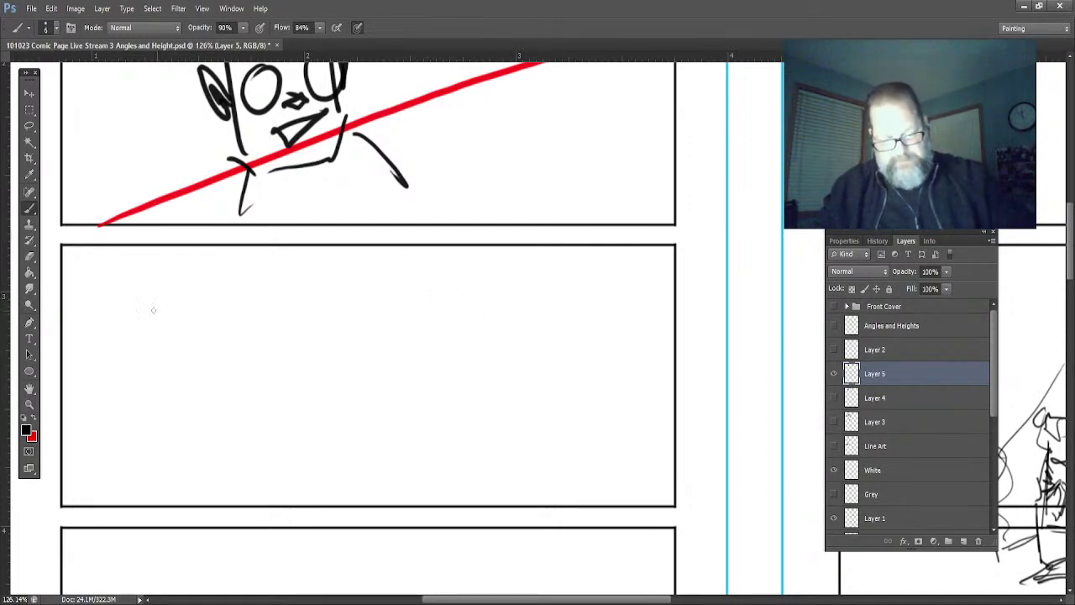
{"action": "left_click_drag", "start_coordinate": [634, 486], "coordinate": [114, 341]}
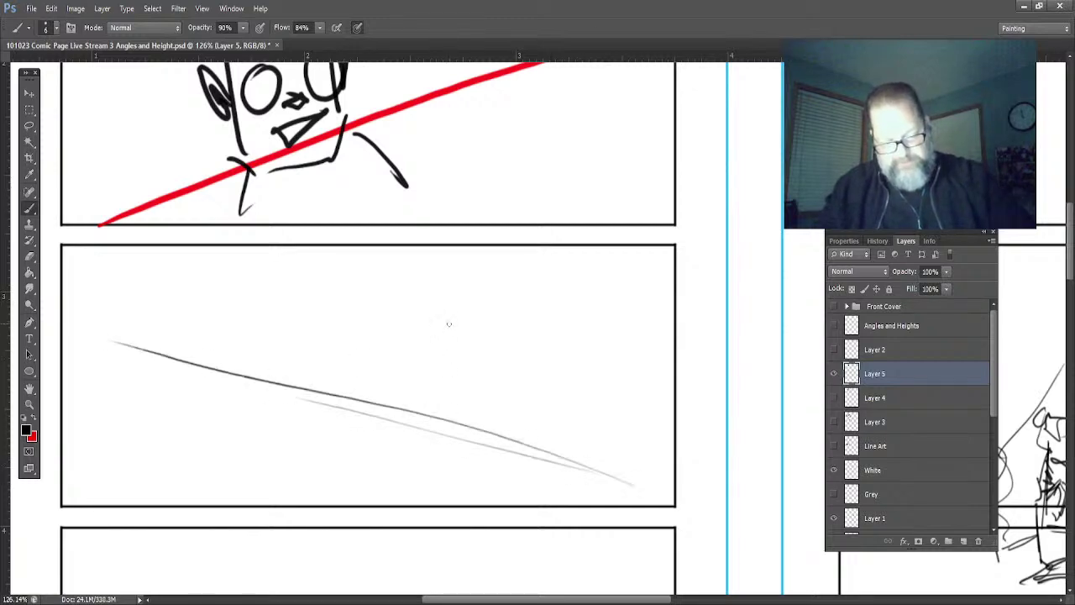
- Sketch a full standing figure with spread arms and legs in black over the third panel's sloping guide lines
{"action": "mouse_move", "coordinate": [450, 300]}
{"action": "left_mouse_down"}
{"action": "mouse_move", "coordinate": [467, 298]}
{"action": "mouse_move", "coordinate": [450, 312]}
{"action": "mouse_move", "coordinate": [471, 314]}
{"action": "mouse_move", "coordinate": [442, 308]}
{"action": "mouse_move", "coordinate": [454, 291]}
{"action": "mouse_move", "coordinate": [467, 314]}
{"action": "mouse_move", "coordinate": [437, 348]}
{"action": "left_mouse_up"}
{"action": "mouse_move", "coordinate": [467, 326]}
{"action": "left_mouse_down"}
{"action": "mouse_move", "coordinate": [452, 353]}
{"action": "mouse_move", "coordinate": [468, 325]}
{"action": "mouse_move", "coordinate": [442, 348]}
{"action": "mouse_move", "coordinate": [469, 324]}
{"action": "left_mouse_up"}
{"action": "left_click_drag", "start_coordinate": [432, 322], "coordinate": [432, 351]}
{"action": "mouse_move", "coordinate": [468, 327]}
{"action": "left_mouse_down"}
{"action": "mouse_move", "coordinate": [446, 348]}
{"action": "mouse_move", "coordinate": [488, 357]}
{"action": "mouse_move", "coordinate": [504, 383]}
{"action": "mouse_move", "coordinate": [401, 326]}
{"action": "mouse_move", "coordinate": [374, 345]}
{"action": "left_mouse_up"}
{"action": "mouse_move", "coordinate": [451, 361]}
{"action": "left_mouse_down"}
{"action": "mouse_move", "coordinate": [432, 356]}
{"action": "mouse_move", "coordinate": [456, 364]}
{"action": "mouse_move", "coordinate": [428, 370]}
{"action": "mouse_move", "coordinate": [408, 461]}
{"action": "left_mouse_up"}
{"action": "left_click_drag", "start_coordinate": [427, 407], "coordinate": [411, 472]}
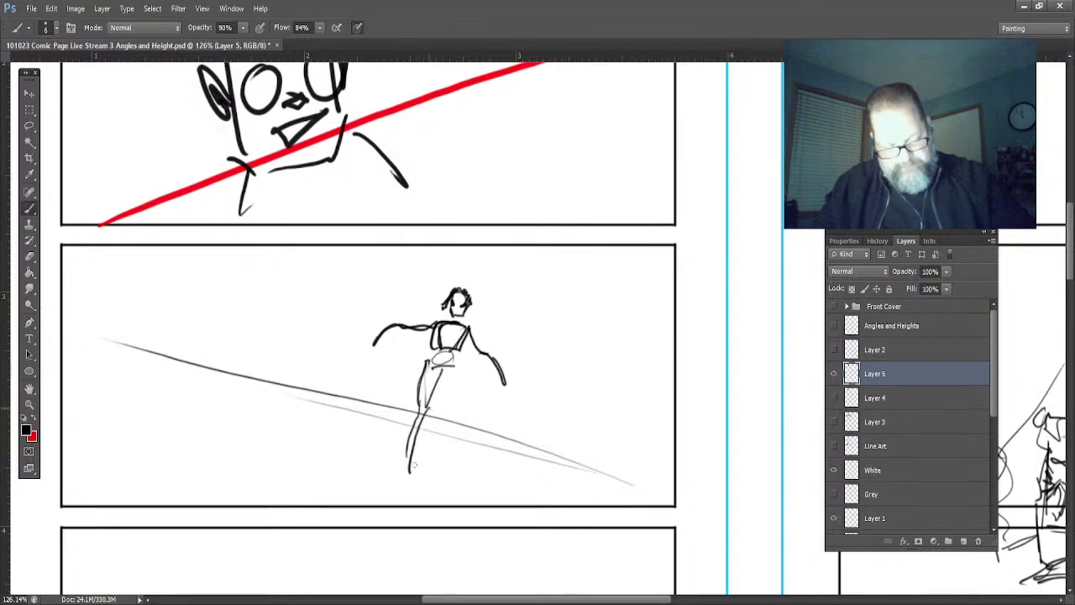
{"action": "left_click_drag", "start_coordinate": [452, 361], "coordinate": [459, 484]}
{"action": "left_click_drag", "start_coordinate": [447, 373], "coordinate": [462, 494]}
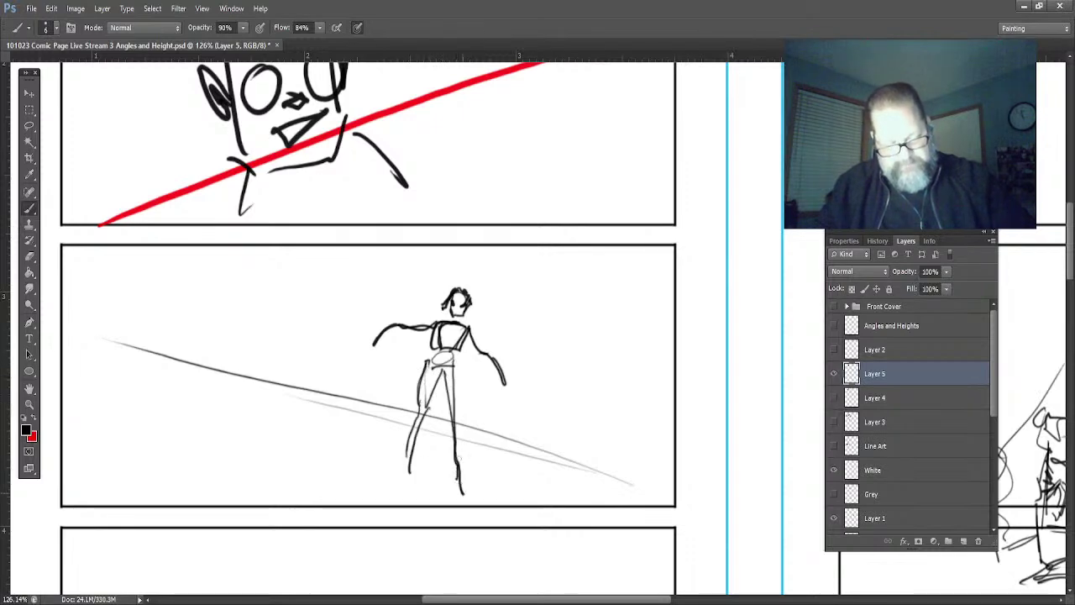
{"action": "left_click_drag", "start_coordinate": [456, 315], "coordinate": [445, 380]}
{"action": "left_click_drag", "start_coordinate": [459, 294], "coordinate": [450, 333]}
{"action": "left_click_drag", "start_coordinate": [413, 459], "coordinate": [402, 473]}
- Add smaller background figures and marks along the third panel's sloping line on both sides of the main figure
{"action": "mouse_move", "coordinate": [326, 329]}
{"action": "left_mouse_down"}
{"action": "mouse_move", "coordinate": [334, 325]}
{"action": "mouse_move", "coordinate": [325, 340]}
{"action": "mouse_move", "coordinate": [350, 337]}
{"action": "mouse_move", "coordinate": [304, 310]}
{"action": "mouse_move", "coordinate": [306, 386]}
{"action": "mouse_move", "coordinate": [338, 423]}
{"action": "left_mouse_up"}
{"action": "mouse_move", "coordinate": [324, 366]}
{"action": "left_mouse_down"}
{"action": "mouse_move", "coordinate": [337, 420]}
{"action": "mouse_move", "coordinate": [316, 375]}
{"action": "mouse_move", "coordinate": [294, 410]}
{"action": "left_mouse_up"}
{"action": "mouse_move", "coordinate": [373, 362]}
{"action": "left_mouse_down"}
{"action": "mouse_move", "coordinate": [367, 395]}
{"action": "mouse_move", "coordinate": [349, 398]}
{"action": "left_mouse_up"}
{"action": "mouse_move", "coordinate": [228, 358]}
{"action": "left_mouse_down"}
{"action": "mouse_move", "coordinate": [237, 351]}
{"action": "mouse_move", "coordinate": [220, 369]}
{"action": "left_mouse_up"}
{"action": "left_click_drag", "start_coordinate": [500, 421], "coordinate": [506, 423]}
{"action": "mouse_move", "coordinate": [232, 356]}
{"action": "left_mouse_down"}
{"action": "mouse_move", "coordinate": [227, 372]}
{"action": "mouse_move", "coordinate": [280, 382]}
{"action": "left_mouse_up"}
{"action": "left_click_drag", "start_coordinate": [200, 351], "coordinate": [203, 356]}
{"action": "left_click_drag", "start_coordinate": [549, 429], "coordinate": [547, 437]}
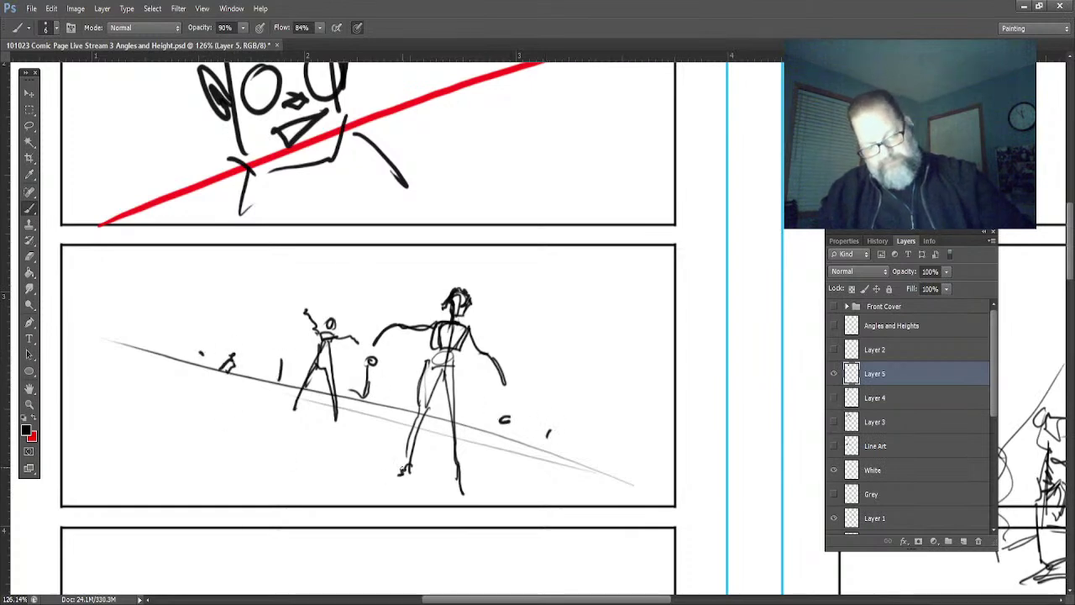
- Draw long cast-shadow strokes running down and to the left from the figures in the third panel
{"action": "mouse_move", "coordinate": [391, 483]}
{"action": "left_mouse_down"}
{"action": "mouse_move", "coordinate": [319, 525]}
{"action": "mouse_move", "coordinate": [392, 531]}
{"action": "left_mouse_up"}
{"action": "left_click_drag", "start_coordinate": [462, 488], "coordinate": [428, 529]}
{"action": "mouse_move", "coordinate": [324, 435]}
{"action": "left_mouse_down"}
{"action": "mouse_move", "coordinate": [208, 527]}
{"action": "mouse_move", "coordinate": [329, 535]}
{"action": "mouse_move", "coordinate": [344, 521]}
{"action": "left_mouse_up"}
{"action": "left_click_drag", "start_coordinate": [243, 433], "coordinate": [183, 467]}
{"action": "left_click_drag", "start_coordinate": [112, 499], "coordinate": [38, 535]}
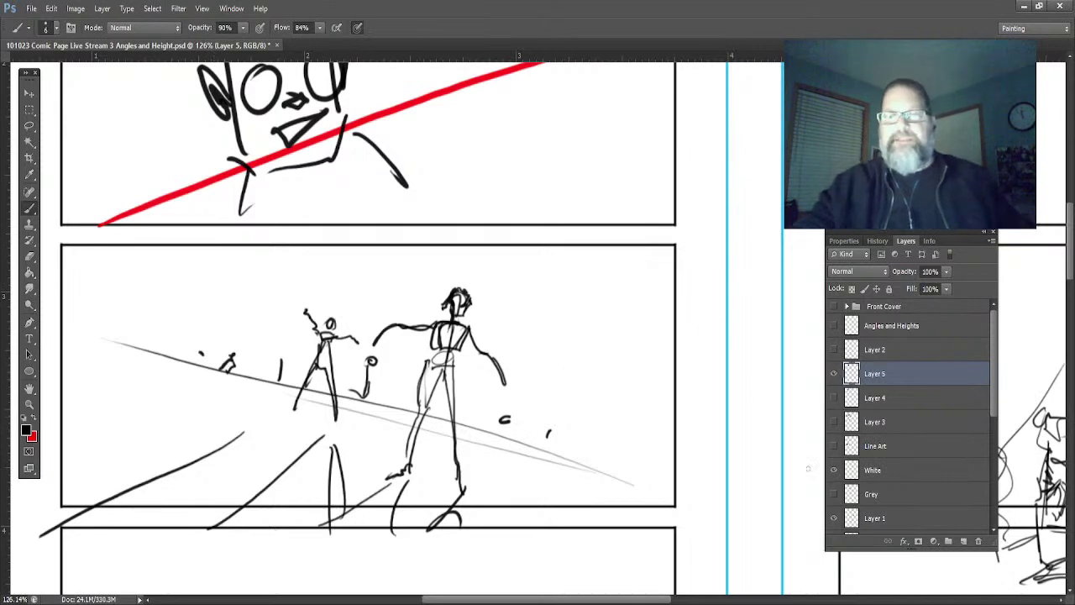
- Hide Layer 5 and add a new empty layer above it
{"action": "left_click", "coordinate": [835, 373]}
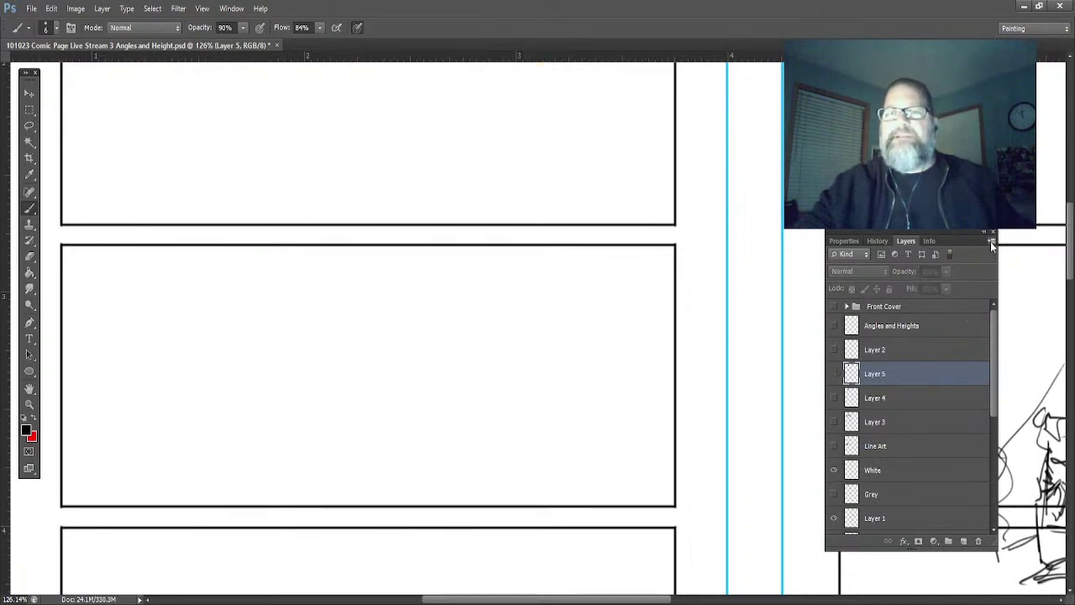
{"action": "key", "text": "ctrl+shift+alt+n"}
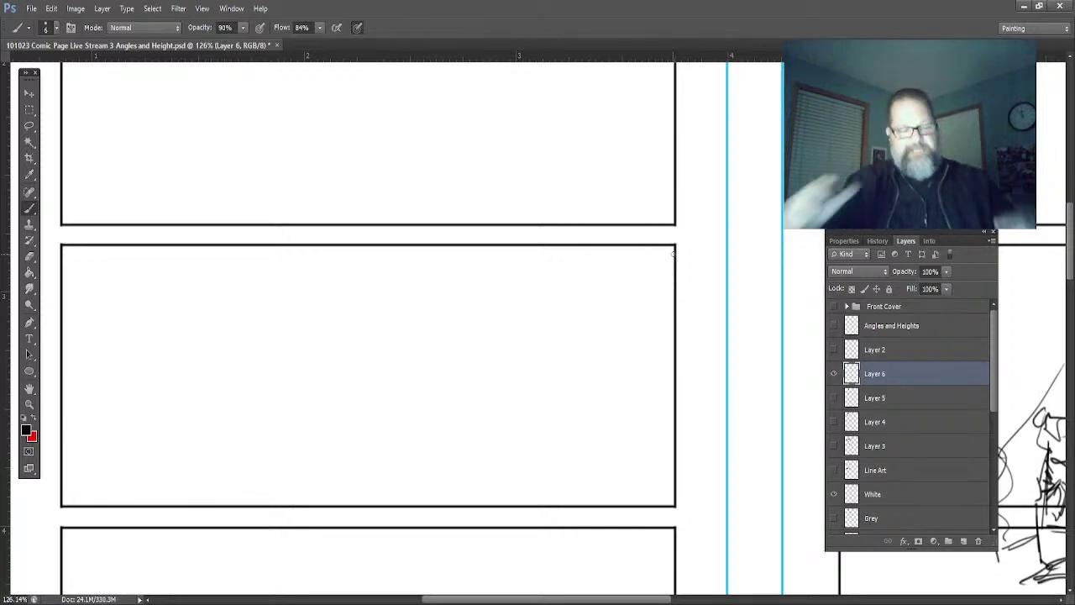
- Sketch an upright, front-facing head outline with neck, collar and shoulders in black in the left half of the first panel
{"action": "left_click", "coordinate": [29, 389]}
{"action": "left_click_drag", "start_coordinate": [108, 346], "coordinate": [147, 432]}
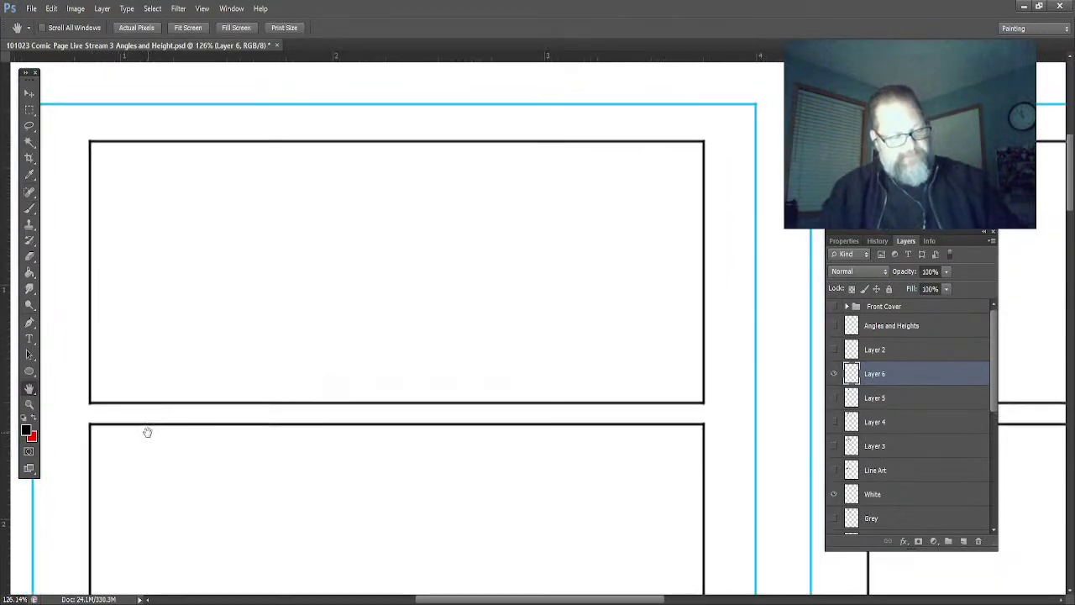
{"action": "left_click", "coordinate": [29, 208]}
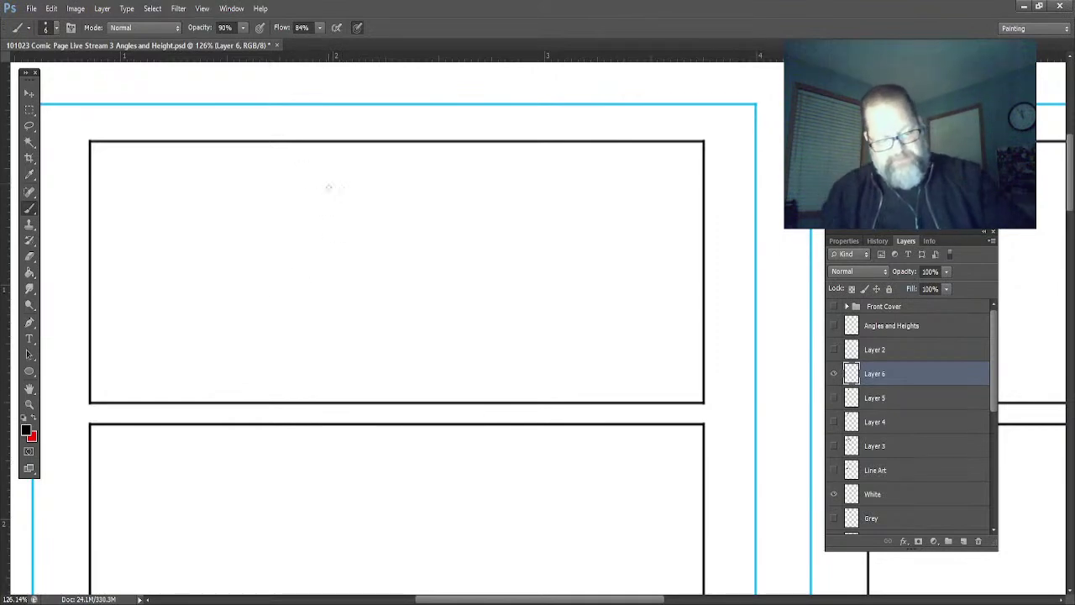
{"action": "mouse_move", "coordinate": [336, 205]}
{"action": "left_mouse_down"}
{"action": "mouse_move", "coordinate": [249, 195]}
{"action": "mouse_move", "coordinate": [235, 214]}
{"action": "mouse_move", "coordinate": [250, 286]}
{"action": "mouse_move", "coordinate": [333, 304]}
{"action": "mouse_move", "coordinate": [303, 330]}
{"action": "left_mouse_up"}
{"action": "mouse_move", "coordinate": [246, 290]}
{"action": "left_mouse_down"}
{"action": "mouse_move", "coordinate": [289, 332]}
{"action": "mouse_move", "coordinate": [279, 332]}
{"action": "mouse_move", "coordinate": [274, 363]}
{"action": "left_mouse_up"}
{"action": "mouse_move", "coordinate": [317, 316]}
{"action": "left_mouse_down"}
{"action": "mouse_move", "coordinate": [317, 354]}
{"action": "mouse_move", "coordinate": [409, 388]}
{"action": "left_mouse_up"}
{"action": "mouse_move", "coordinate": [267, 363]}
{"action": "left_mouse_down"}
{"action": "mouse_move", "coordinate": [217, 371]}
{"action": "mouse_move", "coordinate": [173, 403]}
{"action": "mouse_move", "coordinate": [327, 388]}
{"action": "mouse_move", "coordinate": [217, 368]}
{"action": "mouse_move", "coordinate": [304, 389]}
{"action": "left_mouse_up"}
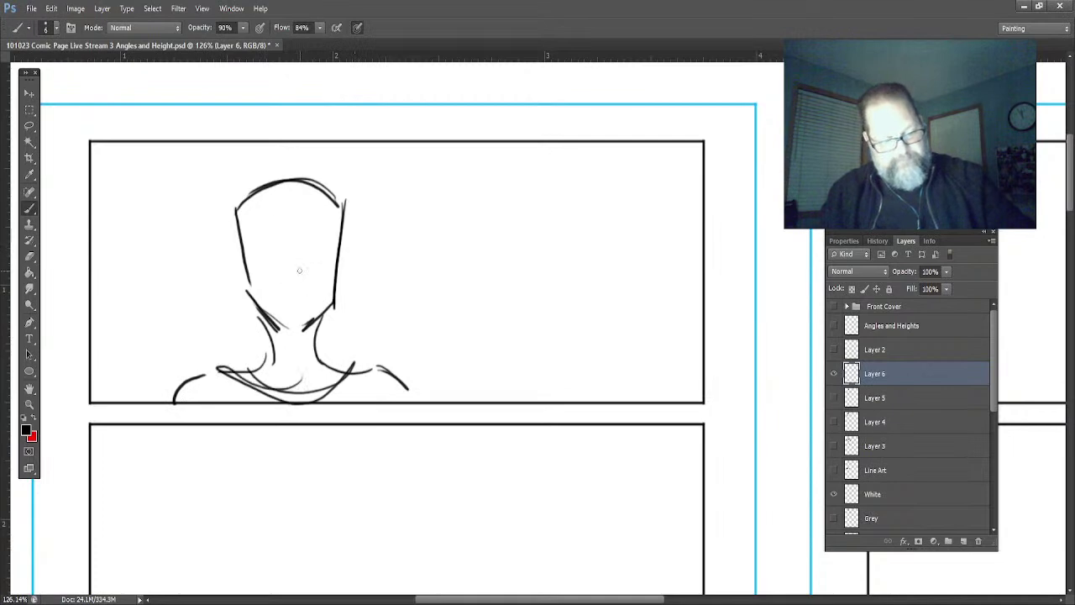
- Draw the nose, mouth, eyes and ear lines on the front-facing head in the first panel
{"action": "mouse_move", "coordinate": [298, 274]}
{"action": "left_mouse_down"}
{"action": "mouse_move", "coordinate": [272, 293]}
{"action": "mouse_move", "coordinate": [294, 303]}
{"action": "left_mouse_up"}
{"action": "left_click_drag", "start_coordinate": [299, 296], "coordinate": [275, 296]}
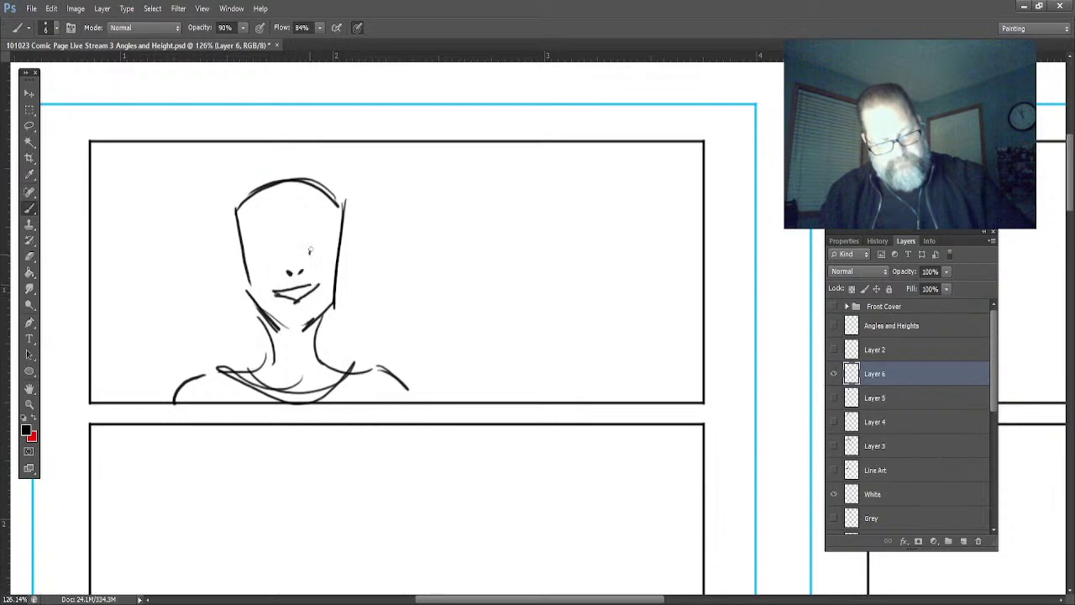
{"action": "mouse_move", "coordinate": [335, 239]}
{"action": "left_mouse_down"}
{"action": "mouse_move", "coordinate": [309, 251]}
{"action": "mouse_move", "coordinate": [238, 249]}
{"action": "mouse_move", "coordinate": [329, 246]}
{"action": "left_mouse_up"}
{"action": "left_click_drag", "start_coordinate": [259, 255], "coordinate": [263, 256]}
{"action": "left_click_drag", "start_coordinate": [222, 227], "coordinate": [235, 270]}
{"action": "left_click_drag", "start_coordinate": [352, 233], "coordinate": [346, 278]}
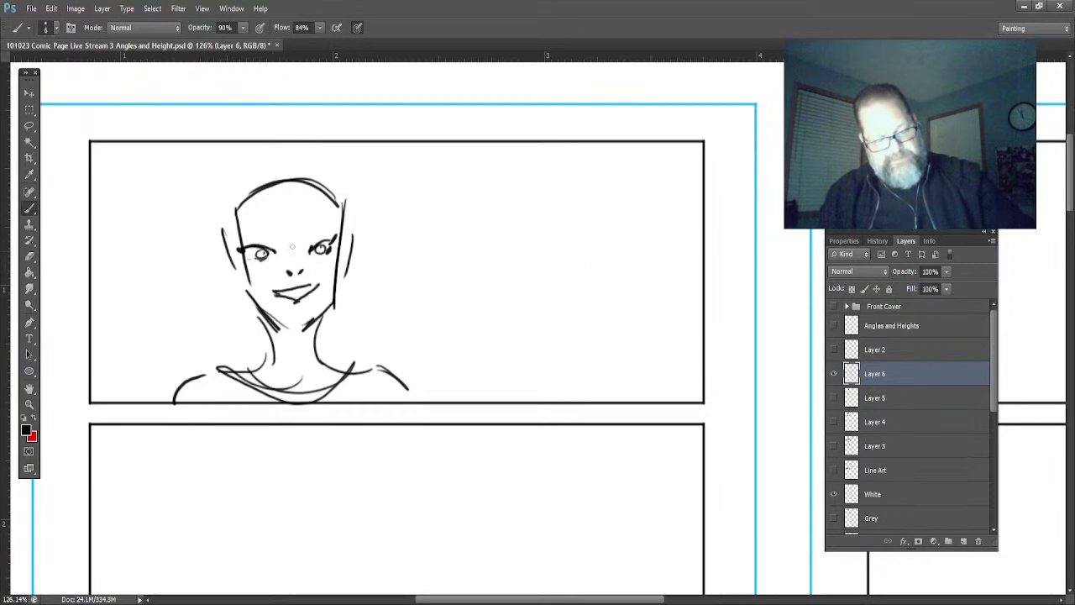
- Add eyebrows, tall curving headdress lines rising above the panel border and round earrings to the head in the first panel
{"action": "left_click_drag", "start_coordinate": [273, 235], "coordinate": [237, 234]}
{"action": "mouse_move", "coordinate": [305, 231]}
{"action": "left_mouse_down"}
{"action": "mouse_move", "coordinate": [340, 222]}
{"action": "mouse_move", "coordinate": [309, 146]}
{"action": "mouse_move", "coordinate": [294, 141]}
{"action": "left_mouse_up"}
{"action": "left_click_drag", "start_coordinate": [355, 156], "coordinate": [360, 205]}
{"action": "left_click_drag", "start_coordinate": [198, 166], "coordinate": [219, 237]}
{"action": "mouse_move", "coordinate": [206, 107]}
{"action": "left_mouse_down"}
{"action": "mouse_move", "coordinate": [212, 220]}
{"action": "mouse_move", "coordinate": [235, 278]}
{"action": "mouse_move", "coordinate": [224, 280]}
{"action": "left_mouse_up"}
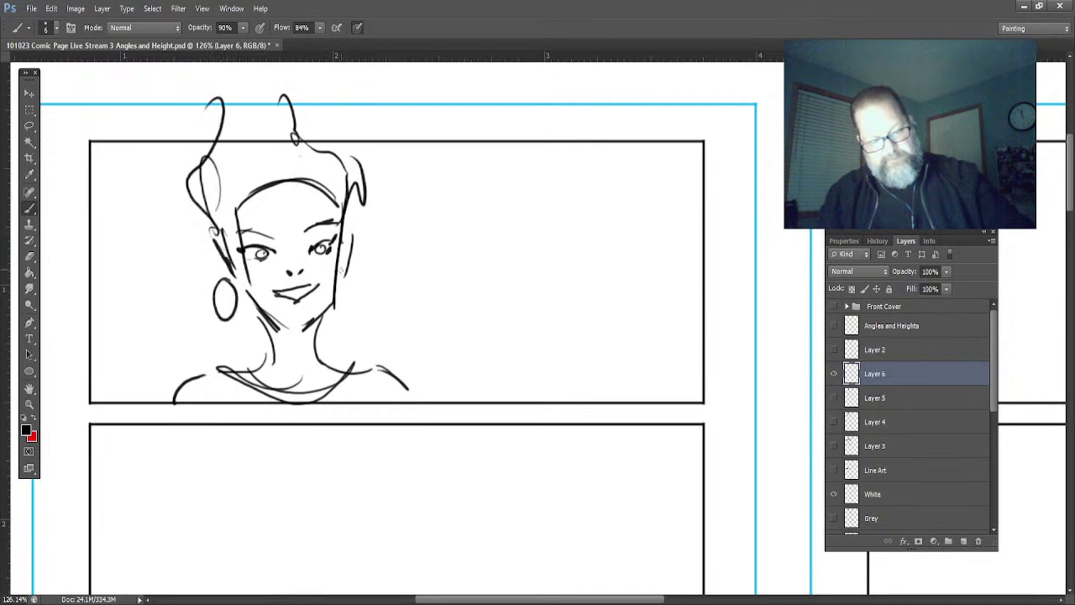
- Draw long red, nearly horizontal lines across the first panel through the face at eye and nose level
{"action": "left_click", "coordinate": [33, 421]}
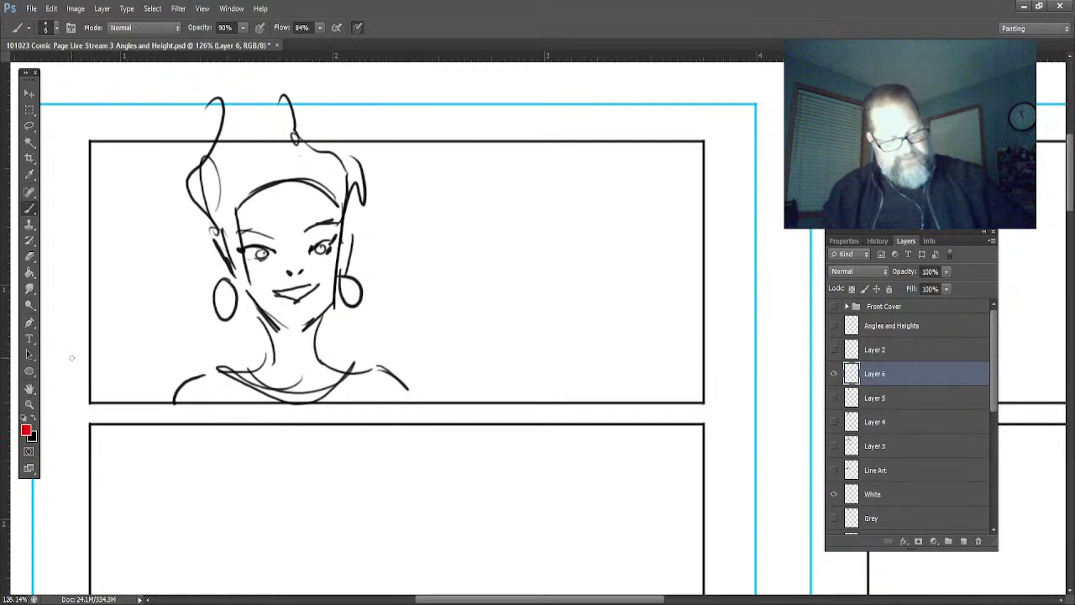
{"action": "left_click_drag", "start_coordinate": [699, 254], "coordinate": [25, 278]}
{"action": "mouse_move", "coordinate": [695, 228]}
{"action": "left_mouse_down"}
{"action": "mouse_move", "coordinate": [7, 290]}
{"action": "mouse_move", "coordinate": [10, 248]}
{"action": "left_mouse_up"}
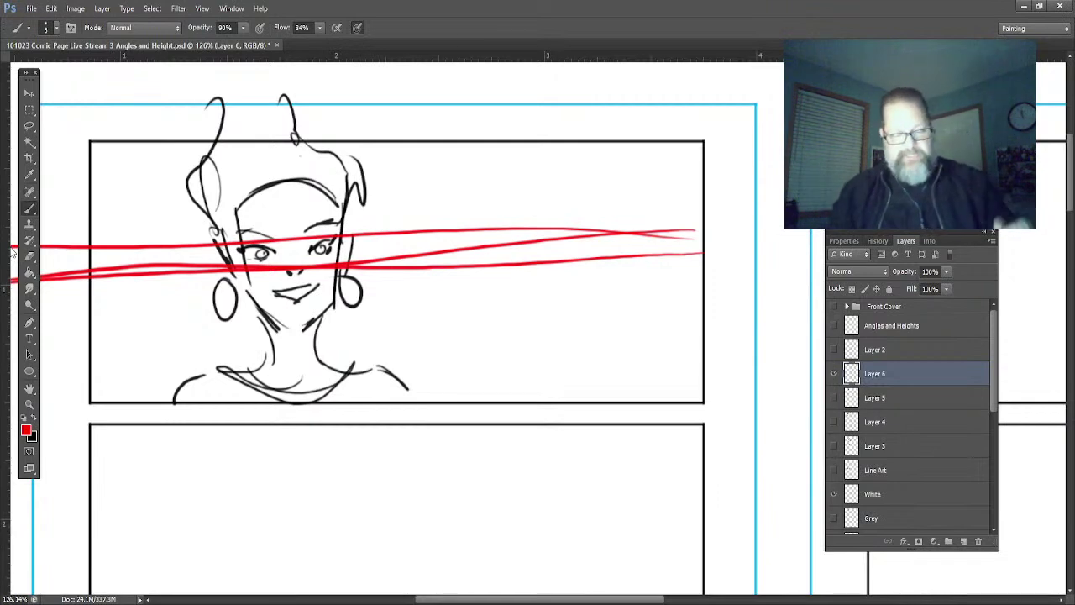
- Sketch a slightly tilted head outline in red in the left half of the second panel
{"action": "left_click", "coordinate": [28, 389]}
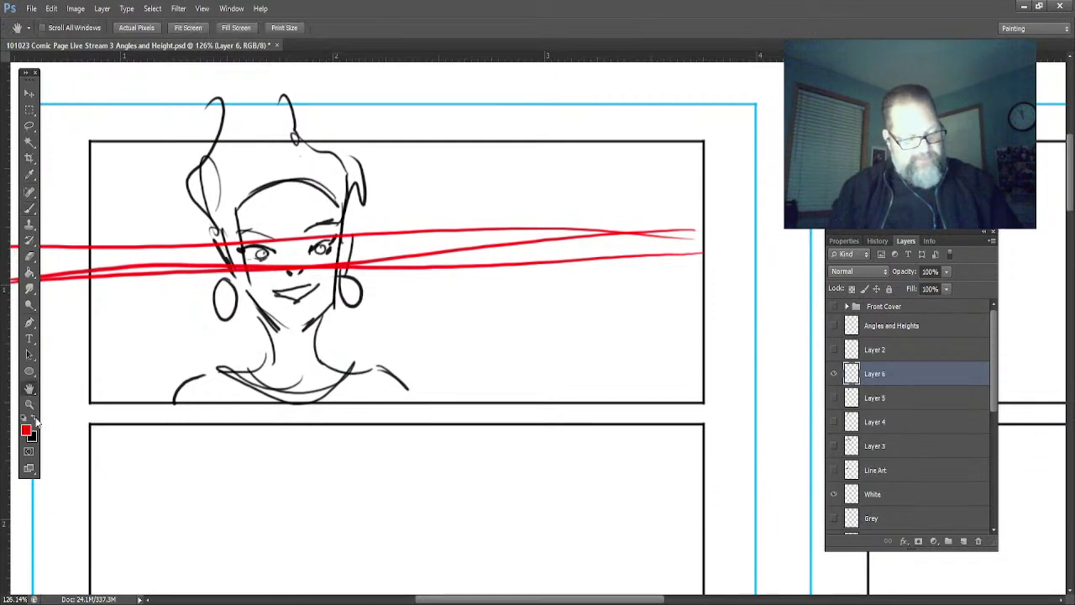
{"action": "left_click_drag", "start_coordinate": [183, 411], "coordinate": [190, 278]}
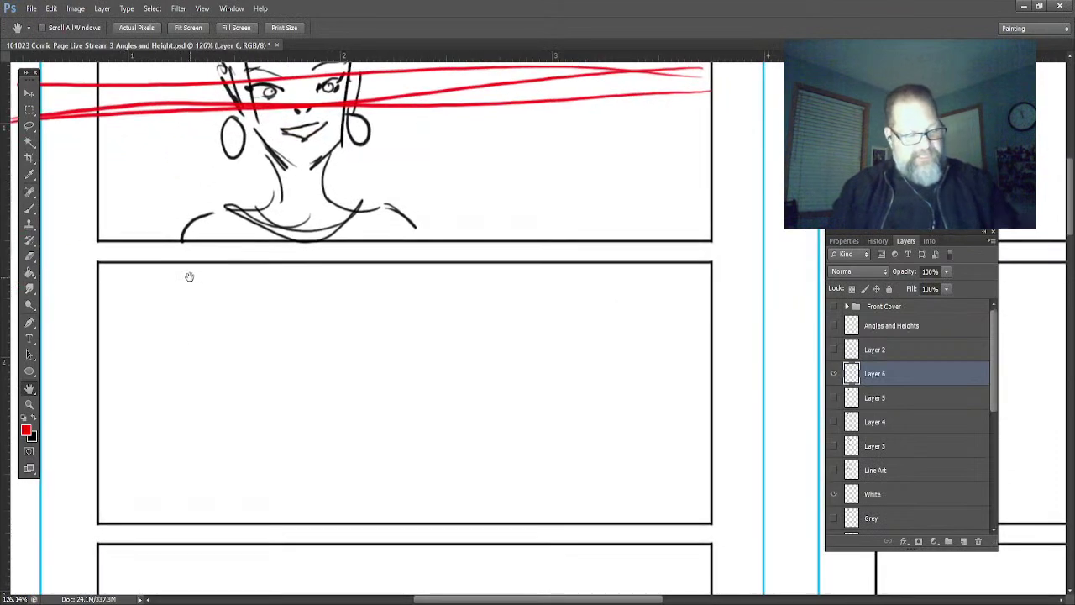
{"action": "left_click", "coordinate": [29, 209]}
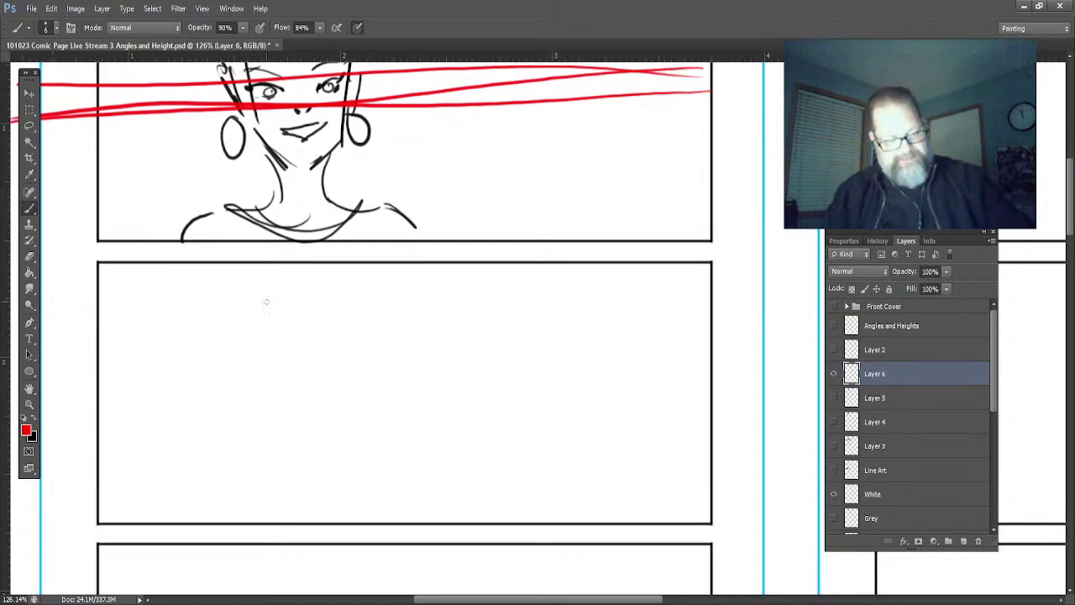
{"action": "key", "text": "i"}
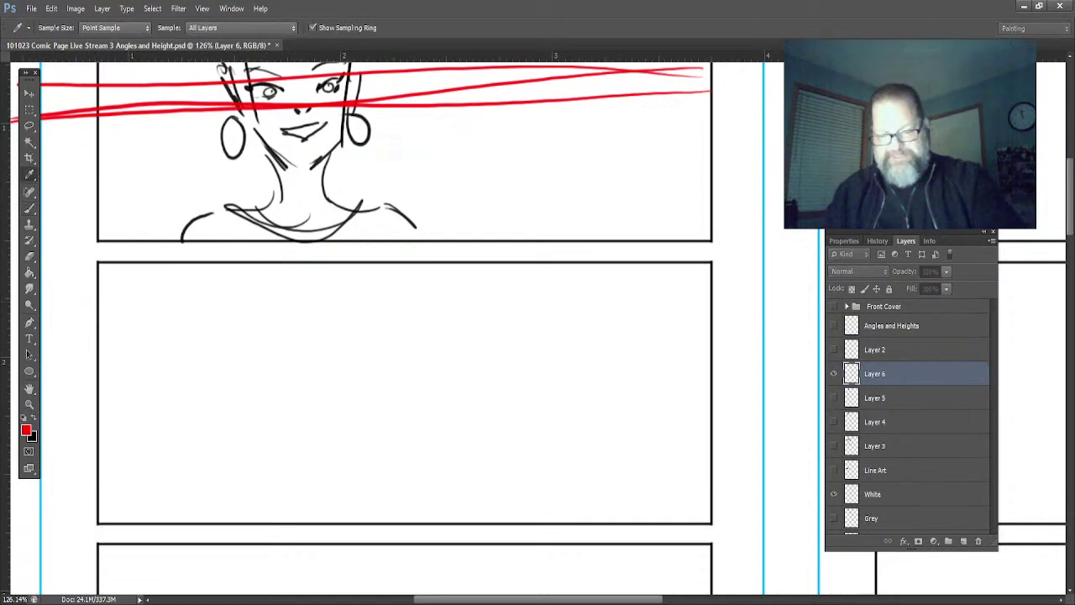
{"action": "key", "text": "b"}
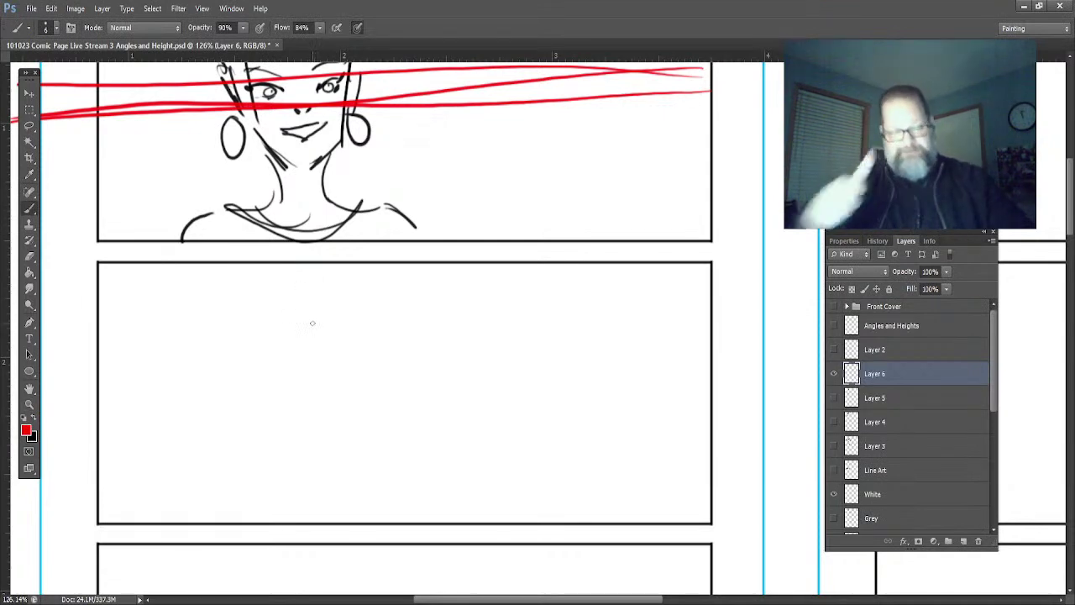
{"action": "mouse_move", "coordinate": [335, 302]}
{"action": "left_mouse_down"}
{"action": "mouse_move", "coordinate": [310, 288]}
{"action": "mouse_move", "coordinate": [259, 322]}
{"action": "mouse_move", "coordinate": [235, 380]}
{"action": "mouse_move", "coordinate": [235, 357]}
{"action": "mouse_move", "coordinate": [248, 437]}
{"action": "left_mouse_up"}
{"action": "mouse_move", "coordinate": [350, 300]}
{"action": "left_mouse_down"}
{"action": "mouse_move", "coordinate": [360, 424]}
{"action": "mouse_move", "coordinate": [333, 460]}
{"action": "left_mouse_up"}
{"action": "left_click_drag", "start_coordinate": [248, 451], "coordinate": [266, 464]}
{"action": "left_click_drag", "start_coordinate": [267, 290], "coordinate": [221, 332]}
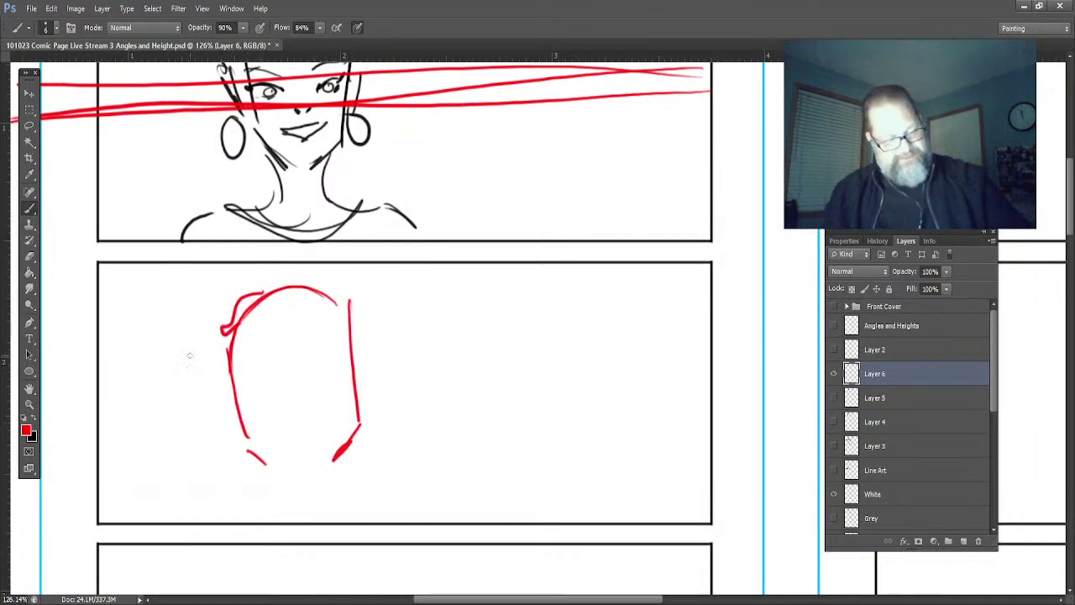
- Draw two large slanted eye patches filled in black on the second panel's head, with thin outlines around them
{"action": "left_click", "coordinate": [34, 426]}
{"action": "mouse_move", "coordinate": [285, 379]}
{"action": "left_mouse_down"}
{"action": "mouse_move", "coordinate": [252, 353]}
{"action": "mouse_move", "coordinate": [265, 417]}
{"action": "mouse_move", "coordinate": [286, 386]}
{"action": "mouse_move", "coordinate": [257, 416]}
{"action": "mouse_move", "coordinate": [250, 370]}
{"action": "mouse_move", "coordinate": [279, 363]}
{"action": "mouse_move", "coordinate": [281, 402]}
{"action": "left_mouse_up"}
{"action": "mouse_move", "coordinate": [329, 371]}
{"action": "left_mouse_down"}
{"action": "mouse_move", "coordinate": [343, 329]}
{"action": "mouse_move", "coordinate": [321, 395]}
{"action": "mouse_move", "coordinate": [336, 345]}
{"action": "mouse_move", "coordinate": [346, 356]}
{"action": "mouse_move", "coordinate": [337, 370]}
{"action": "left_mouse_up"}
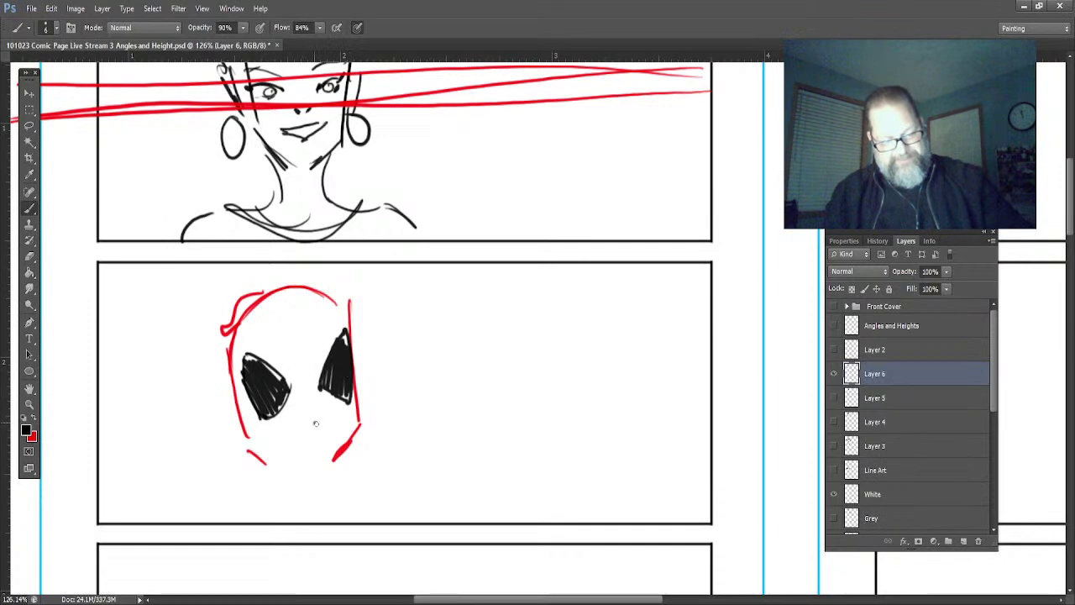
{"action": "mouse_move", "coordinate": [345, 315]}
{"action": "left_mouse_down"}
{"action": "mouse_move", "coordinate": [314, 369]}
{"action": "mouse_move", "coordinate": [353, 410]}
{"action": "left_mouse_up"}
{"action": "left_click_drag", "start_coordinate": [244, 353], "coordinate": [277, 373]}
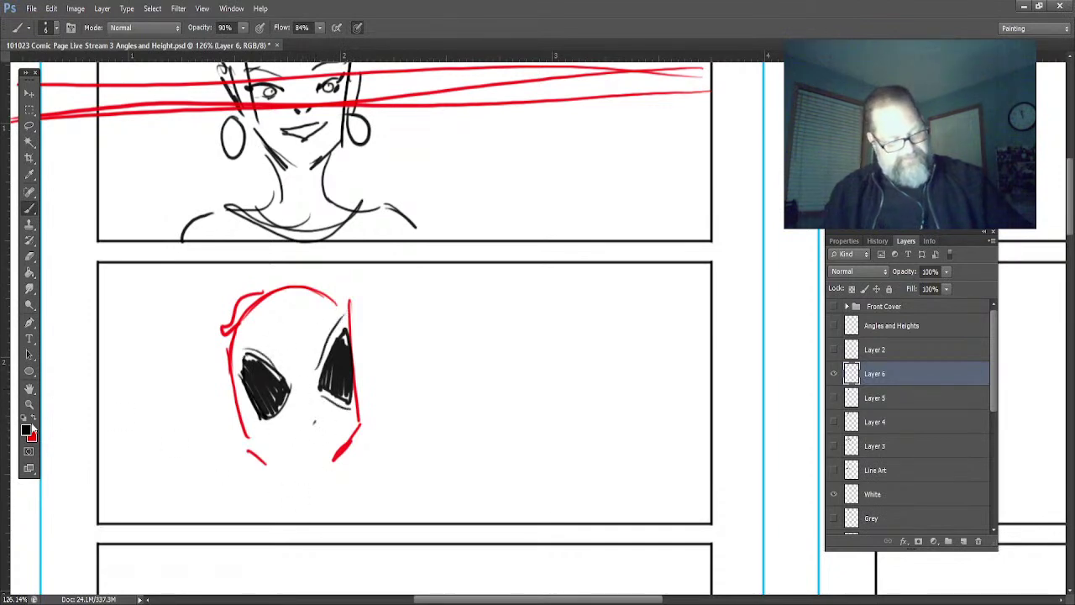
- Draw the pointed jaw in red and reinforce the right side of the second panel's head
{"action": "left_click", "coordinate": [33, 422]}
{"action": "left_click_drag", "start_coordinate": [358, 424], "coordinate": [321, 475]}
{"action": "left_click_drag", "start_coordinate": [249, 452], "coordinate": [307, 490]}
{"action": "mouse_move", "coordinate": [376, 412]}
{"action": "left_mouse_down"}
{"action": "mouse_move", "coordinate": [310, 489]}
{"action": "mouse_move", "coordinate": [325, 463]}
{"action": "left_mouse_up"}
{"action": "left_click_drag", "start_coordinate": [356, 299], "coordinate": [356, 434]}
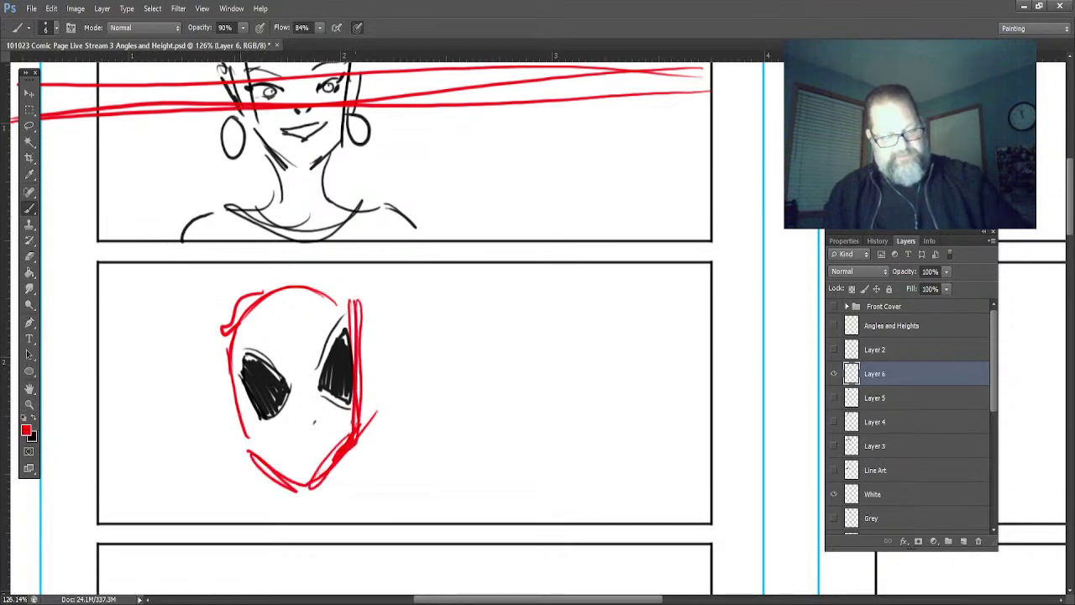
- Reinforce the left side of the second panel's head in red and add outer contour strokes over its crown
{"action": "left_click_drag", "start_coordinate": [225, 332], "coordinate": [251, 472]}
{"action": "left_click_drag", "start_coordinate": [239, 392], "coordinate": [256, 462]}
{"action": "mouse_move", "coordinate": [353, 312]}
{"action": "left_mouse_down"}
{"action": "mouse_move", "coordinate": [339, 299]}
{"action": "mouse_move", "coordinate": [240, 311]}
{"action": "mouse_move", "coordinate": [225, 356]}
{"action": "left_mouse_up"}
{"action": "left_click_drag", "start_coordinate": [224, 303], "coordinate": [211, 337]}
{"action": "left_click_drag", "start_coordinate": [226, 336], "coordinate": [227, 380]}
- Draw the neck and sloping shoulders in red below the second panel's head
{"action": "left_click_drag", "start_coordinate": [256, 462], "coordinate": [274, 518]}
{"action": "left_click_drag", "start_coordinate": [367, 440], "coordinate": [356, 514]}
{"action": "left_click_drag", "start_coordinate": [346, 452], "coordinate": [366, 514]}
{"action": "left_click_drag", "start_coordinate": [341, 472], "coordinate": [456, 510]}
{"action": "mouse_move", "coordinate": [274, 494]}
{"action": "left_mouse_down"}
{"action": "mouse_move", "coordinate": [210, 526]}
{"action": "mouse_move", "coordinate": [220, 517]}
{"action": "left_mouse_up"}
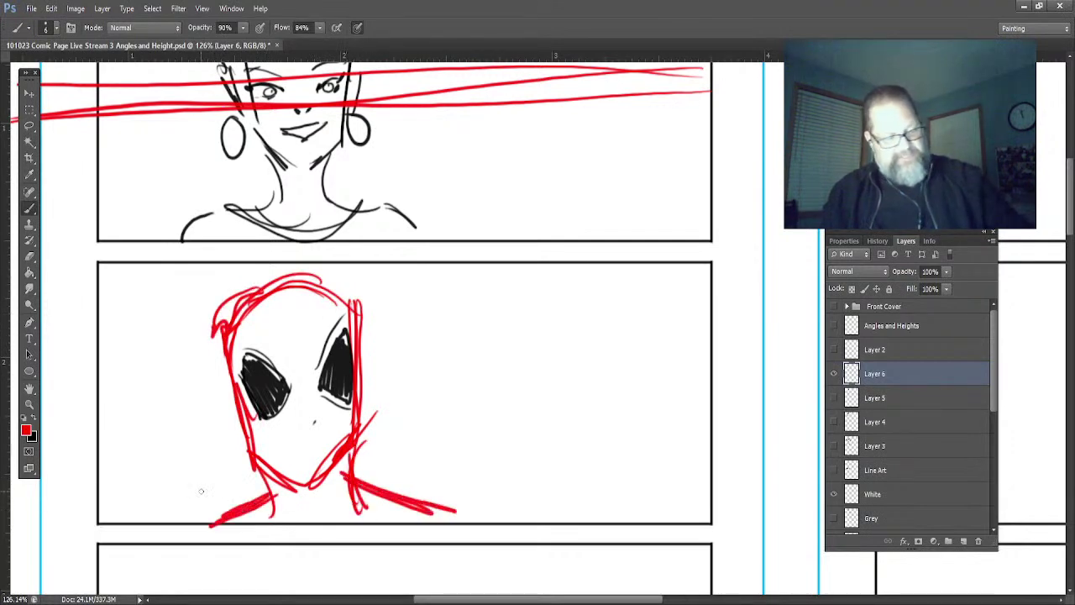
- Hatch black shading over the neck and shoulders of the second panel's figure
{"action": "left_click", "coordinate": [34, 420]}
{"action": "mouse_move", "coordinate": [379, 494]}
{"action": "left_mouse_down"}
{"action": "mouse_move", "coordinate": [382, 525]}
{"action": "mouse_move", "coordinate": [392, 516]}
{"action": "left_mouse_up"}
{"action": "mouse_move", "coordinate": [348, 457]}
{"action": "left_mouse_down"}
{"action": "mouse_move", "coordinate": [344, 508]}
{"action": "mouse_move", "coordinate": [335, 504]}
{"action": "left_mouse_up"}
{"action": "mouse_move", "coordinate": [267, 479]}
{"action": "left_mouse_down"}
{"action": "mouse_move", "coordinate": [280, 513]}
{"action": "mouse_move", "coordinate": [290, 494]}
{"action": "mouse_move", "coordinate": [230, 516]}
{"action": "left_mouse_up"}
{"action": "mouse_move", "coordinate": [271, 493]}
{"action": "left_mouse_down"}
{"action": "mouse_move", "coordinate": [243, 511]}
{"action": "mouse_move", "coordinate": [265, 520]}
{"action": "left_mouse_up"}
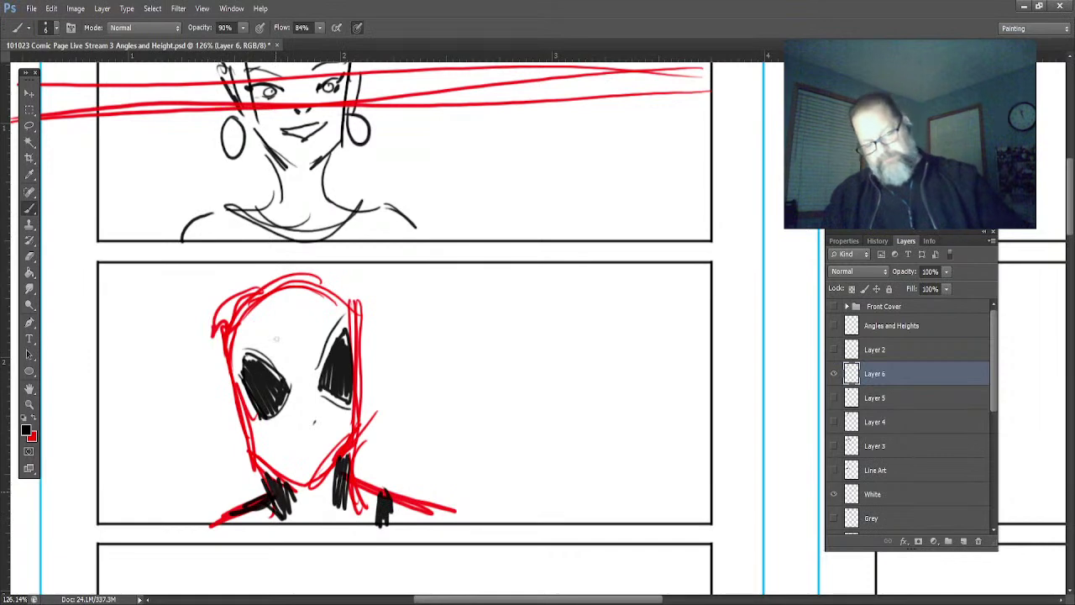
- Go over both sides of the second panel's head and its jaw with black lines
{"action": "left_click_drag", "start_coordinate": [221, 338], "coordinate": [252, 493]}
{"action": "left_click_drag", "start_coordinate": [227, 361], "coordinate": [262, 482]}
{"action": "left_click_drag", "start_coordinate": [361, 318], "coordinate": [351, 460]}
{"action": "left_click_drag", "start_coordinate": [367, 424], "coordinate": [359, 440]}
{"action": "mouse_move", "coordinate": [361, 440]}
{"action": "left_mouse_down"}
{"action": "mouse_move", "coordinate": [312, 489]}
{"action": "mouse_move", "coordinate": [259, 491]}
{"action": "mouse_move", "coordinate": [264, 483]}
{"action": "left_mouse_up"}
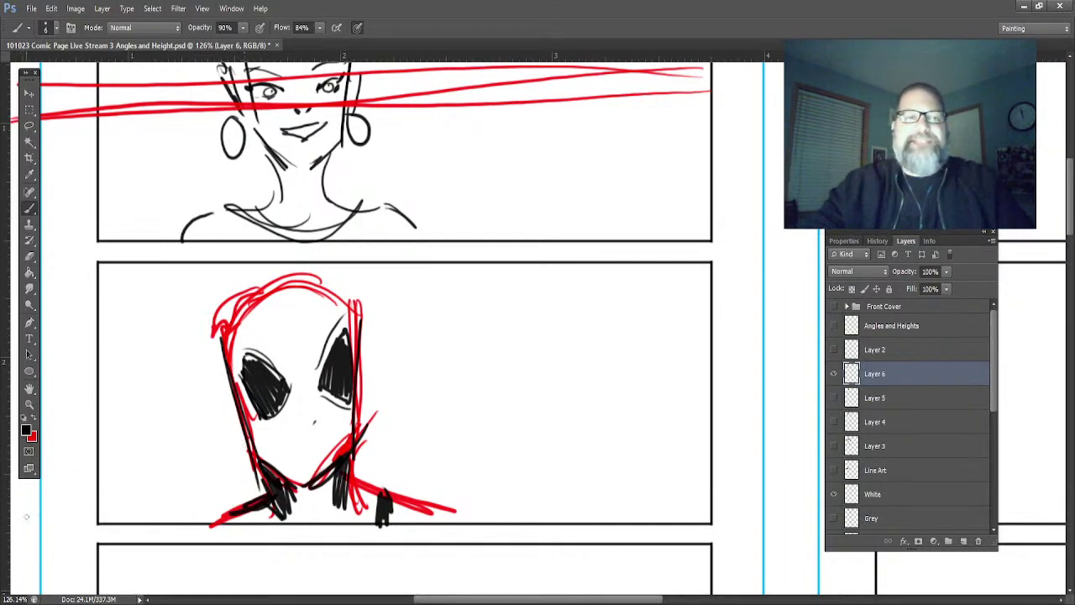
- Hide Layer 6 and add a new empty layer above it
{"action": "left_click", "coordinate": [833, 374]}
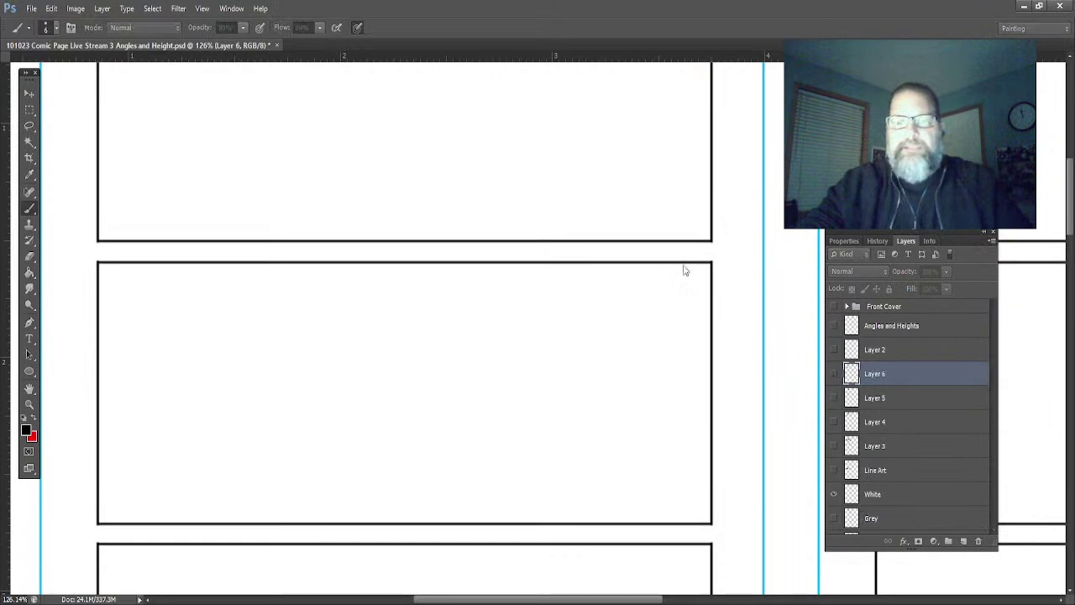
{"action": "key", "text": "ctrl+shift+alt+n"}
{"action": "scroll", "coordinate": [89, 415], "scroll_direction": "up", "scroll_amount": 4}
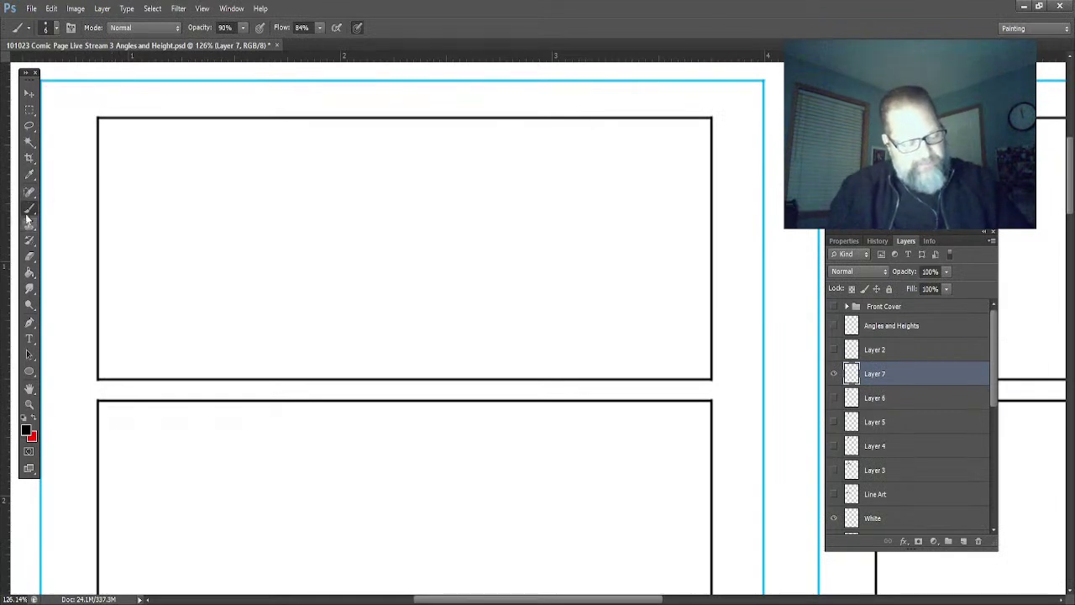
- Sketch a black film camera icon in the first panel's upper left and a simple full-length standing figure facing it
{"action": "mouse_move", "coordinate": [210, 181]}
{"action": "left_mouse_down"}
{"action": "mouse_move", "coordinate": [183, 180]}
{"action": "mouse_move", "coordinate": [184, 204]}
{"action": "mouse_move", "coordinate": [227, 179]}
{"action": "mouse_move", "coordinate": [213, 194]}
{"action": "mouse_move", "coordinate": [197, 158]}
{"action": "left_mouse_up"}
{"action": "mouse_move", "coordinate": [190, 168]}
{"action": "left_mouse_down"}
{"action": "mouse_move", "coordinate": [181, 175]}
{"action": "mouse_move", "coordinate": [189, 169]}
{"action": "left_mouse_up"}
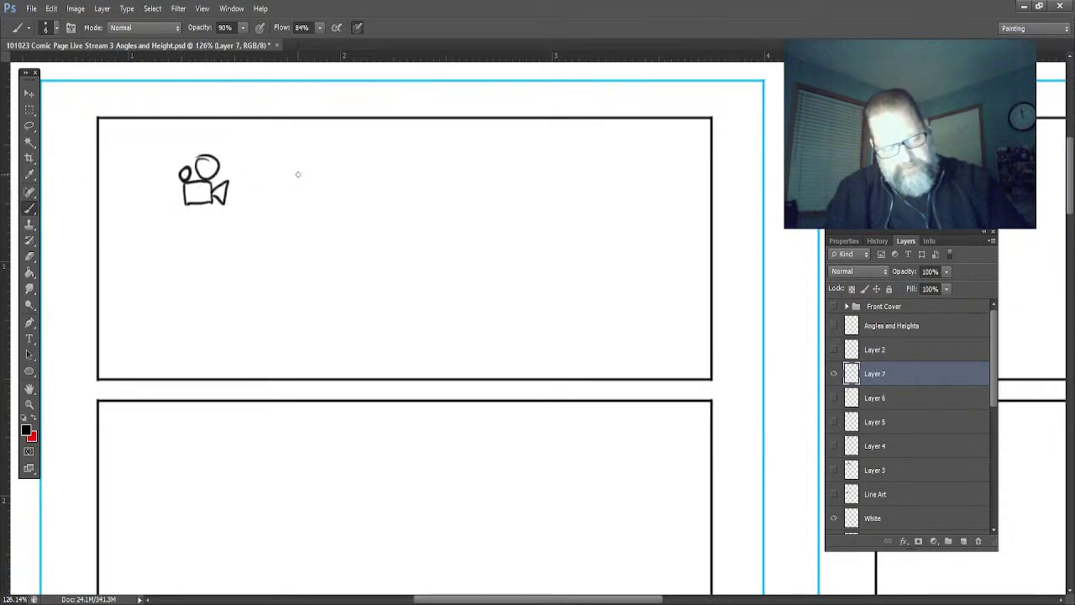
{"action": "mouse_move", "coordinate": [314, 154]}
{"action": "left_mouse_down"}
{"action": "mouse_move", "coordinate": [298, 173]}
{"action": "mouse_move", "coordinate": [318, 178]}
{"action": "mouse_move", "coordinate": [306, 157]}
{"action": "mouse_move", "coordinate": [300, 235]}
{"action": "left_mouse_up"}
{"action": "left_click_drag", "start_coordinate": [326, 183], "coordinate": [326, 231]}
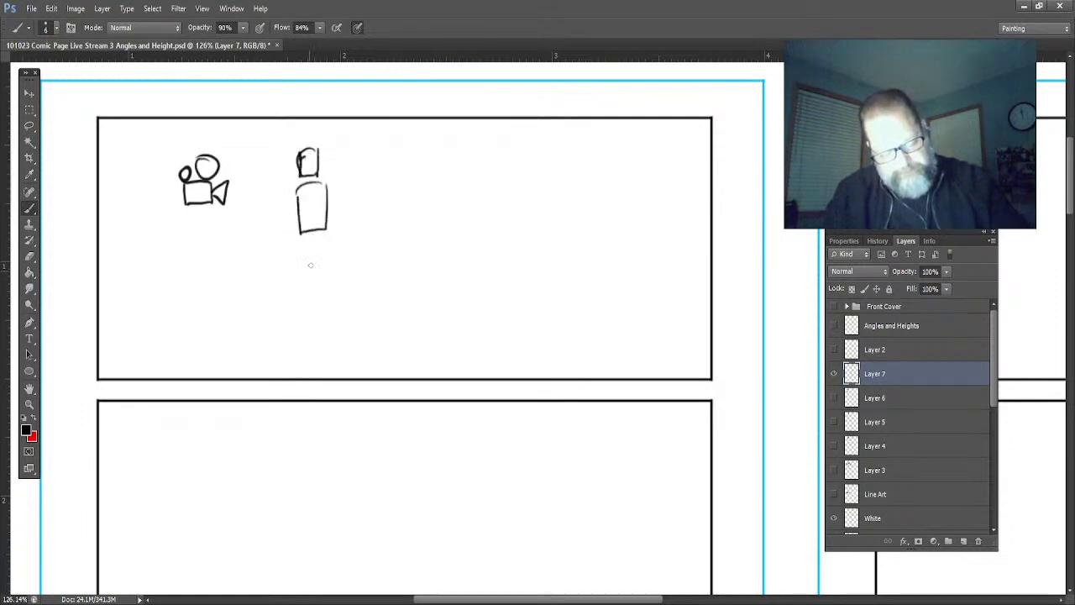
{"action": "mouse_move", "coordinate": [305, 268]}
{"action": "left_mouse_down"}
{"action": "mouse_move", "coordinate": [324, 245]}
{"action": "mouse_move", "coordinate": [306, 256]}
{"action": "mouse_move", "coordinate": [304, 363]}
{"action": "left_mouse_up"}
{"action": "left_click_drag", "start_coordinate": [323, 251], "coordinate": [327, 377]}
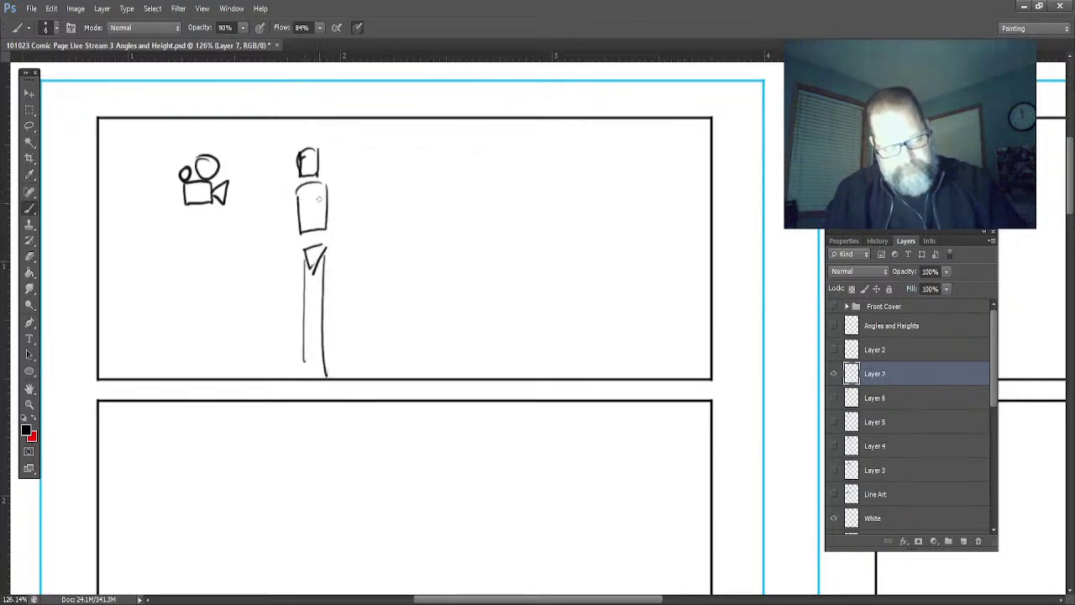
{"action": "left_click_drag", "start_coordinate": [310, 186], "coordinate": [317, 306]}
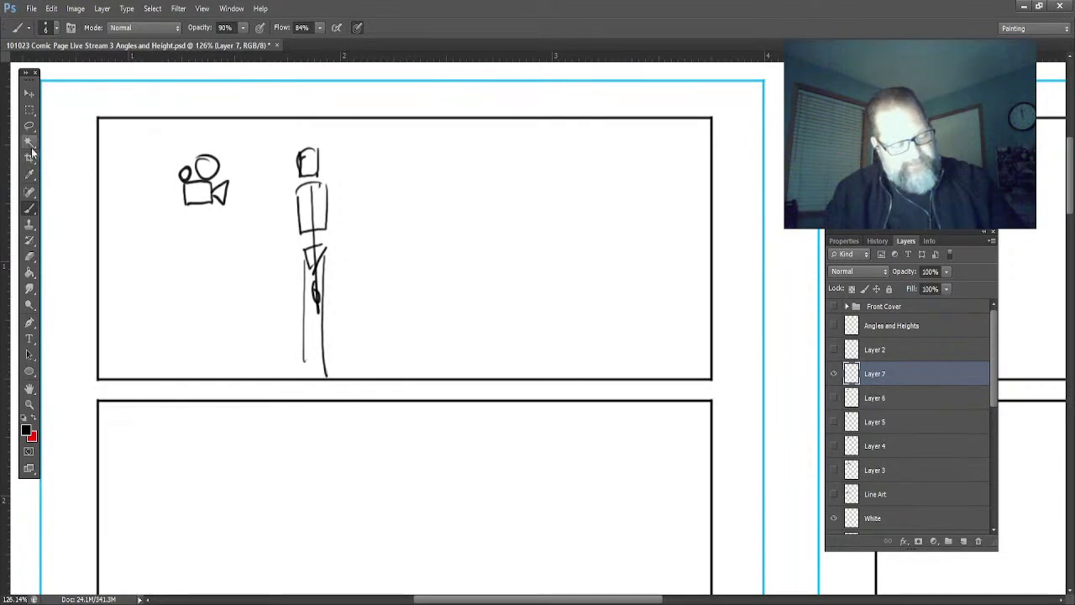
- Draw a red horizontal line through the figure's head and move the camera icon left and up to that height
{"action": "left_click", "coordinate": [32, 420]}
{"action": "left_click_drag", "start_coordinate": [345, 160], "coordinate": [245, 164]}
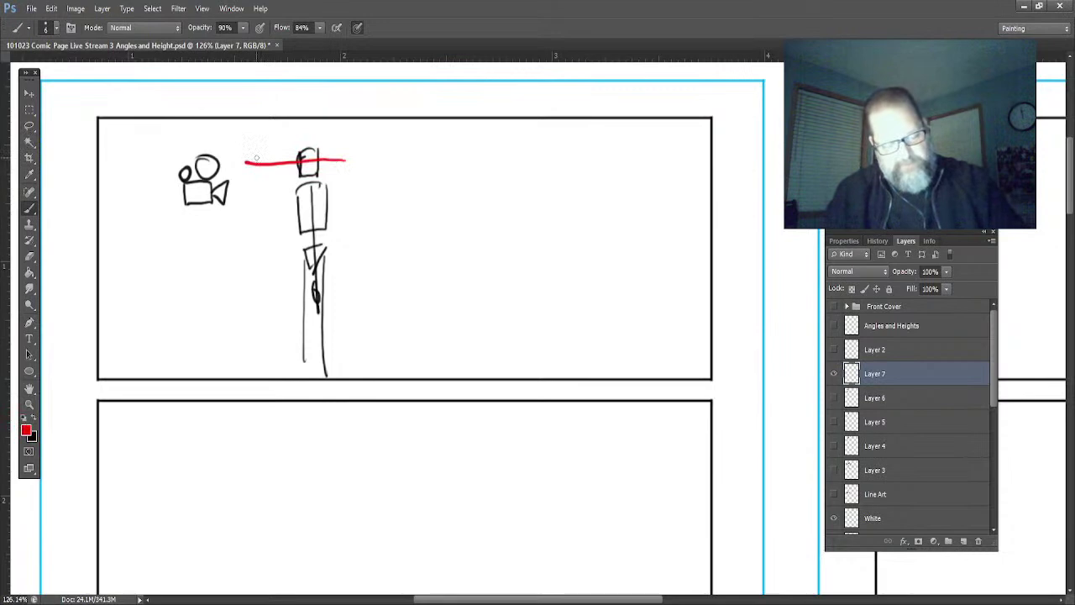
{"action": "left_click", "coordinate": [28, 125]}
{"action": "mouse_move", "coordinate": [202, 136]}
{"action": "left_mouse_down"}
{"action": "mouse_move", "coordinate": [221, 233]}
{"action": "mouse_move", "coordinate": [239, 181]}
{"action": "mouse_move", "coordinate": [159, 171]}
{"action": "mouse_move", "coordinate": [134, 180]}
{"action": "mouse_move", "coordinate": [169, 180]}
{"action": "mouse_move", "coordinate": [141, 166]}
{"action": "mouse_move", "coordinate": [173, 161]}
{"action": "mouse_move", "coordinate": [137, 141]}
{"action": "mouse_move", "coordinate": [162, 168]}
{"action": "mouse_move", "coordinate": [153, 161]}
{"action": "left_mouse_up"}
{"action": "left_click", "coordinate": [29, 94]}
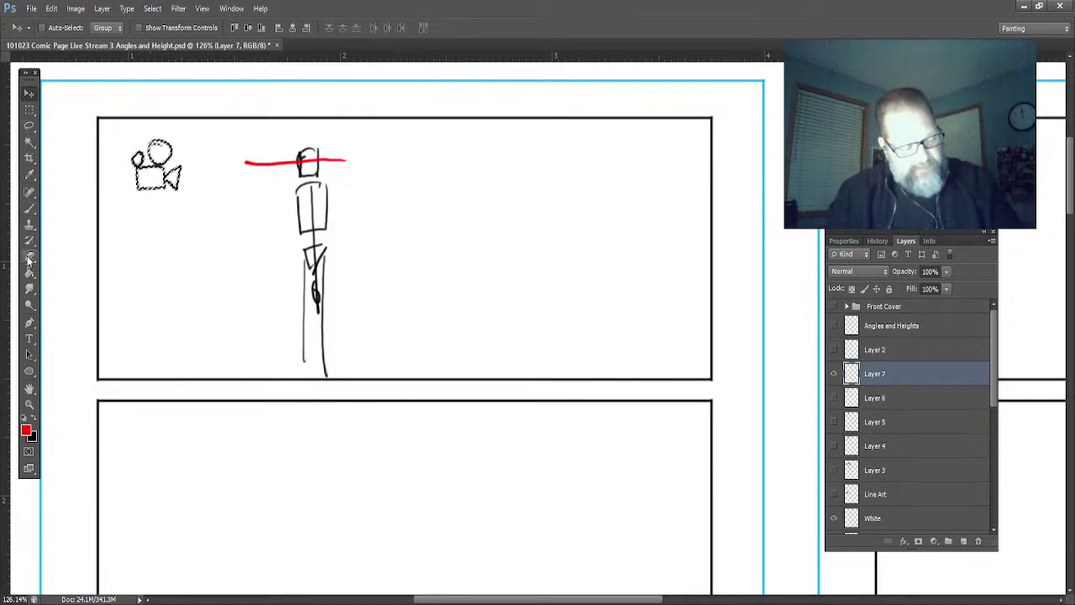
- Draw a thick red line across the figure's chest and reposition the camera icon slightly higher, at head level
{"action": "left_click", "coordinate": [32, 213]}
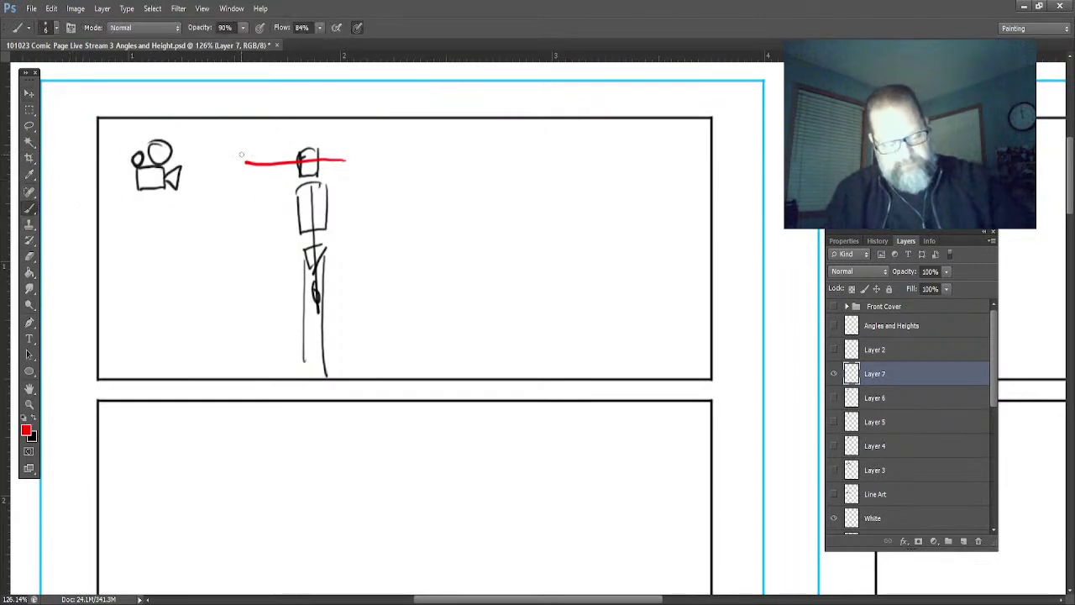
{"action": "mouse_move", "coordinate": [284, 199]}
{"action": "left_mouse_down"}
{"action": "mouse_move", "coordinate": [232, 199]}
{"action": "mouse_move", "coordinate": [356, 197]}
{"action": "mouse_move", "coordinate": [235, 198]}
{"action": "left_mouse_up"}
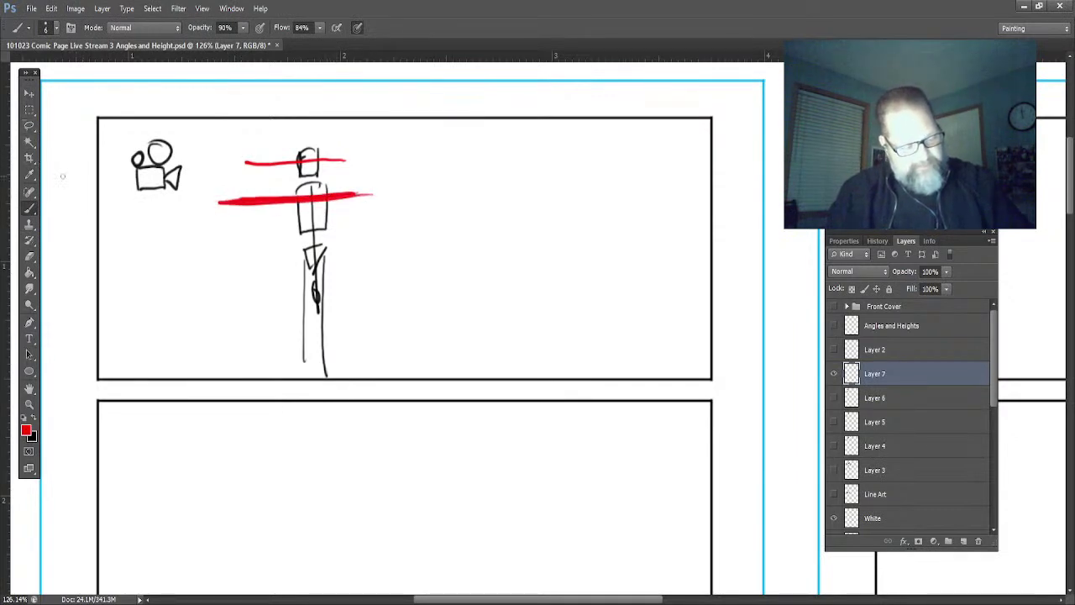
{"action": "left_click", "coordinate": [28, 125]}
{"action": "mouse_move", "coordinate": [126, 130]}
{"action": "left_mouse_down"}
{"action": "mouse_move", "coordinate": [122, 187]}
{"action": "mouse_move", "coordinate": [139, 122]}
{"action": "mouse_move", "coordinate": [159, 242]}
{"action": "left_mouse_up"}
{"action": "left_click", "coordinate": [29, 93]}
{"action": "mouse_move", "coordinate": [176, 328]}
{"action": "left_mouse_down"}
{"action": "mouse_move", "coordinate": [174, 177]}
{"action": "mouse_move", "coordinate": [177, 352]}
{"action": "mouse_move", "coordinate": [166, 155]}
{"action": "mouse_move", "coordinate": [193, 300]}
{"action": "mouse_move", "coordinate": [179, 143]}
{"action": "mouse_move", "coordinate": [199, 314]}
{"action": "mouse_move", "coordinate": [193, 117]}
{"action": "mouse_move", "coordinate": [199, 291]}
{"action": "mouse_move", "coordinate": [167, 131]}
{"action": "left_mouse_up"}
{"action": "mouse_move", "coordinate": [162, 168]}
{"action": "left_mouse_down"}
{"action": "mouse_move", "coordinate": [180, 357]}
{"action": "mouse_move", "coordinate": [163, 164]}
{"action": "mouse_move", "coordinate": [61, 260]}
{"action": "mouse_move", "coordinate": [90, 262]}
{"action": "mouse_move", "coordinate": [94, 182]}
{"action": "mouse_move", "coordinate": [88, 374]}
{"action": "mouse_move", "coordinate": [154, 196]}
{"action": "left_mouse_up"}
{"action": "left_click_drag", "start_coordinate": [158, 143], "coordinate": [160, 136]}
- Draw a small black thumbnail frame to the right of the figure containing a close-up head and shoulders
{"action": "left_click", "coordinate": [30, 208]}
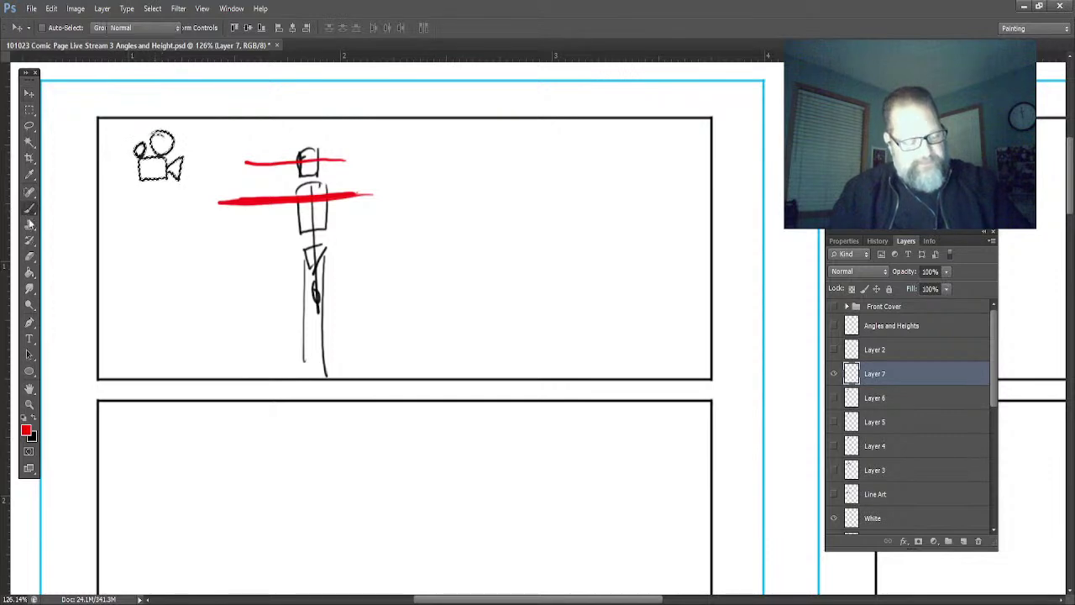
{"action": "left_click", "coordinate": [35, 424]}
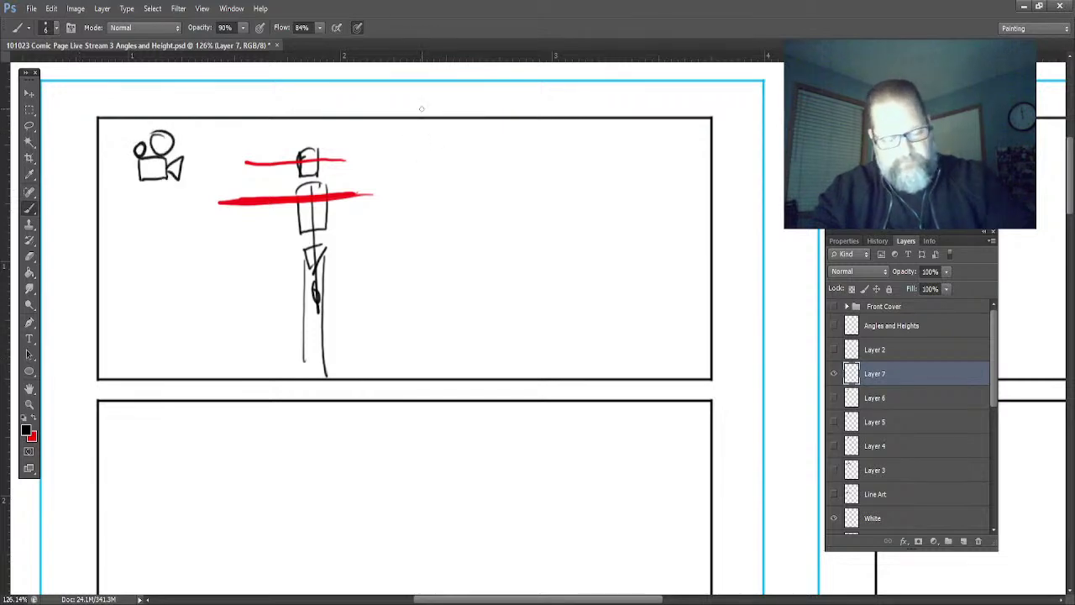
{"action": "mouse_move", "coordinate": [430, 130]}
{"action": "left_mouse_down"}
{"action": "mouse_move", "coordinate": [385, 131]}
{"action": "mouse_move", "coordinate": [382, 181]}
{"action": "left_mouse_up"}
{"action": "mouse_move", "coordinate": [458, 132]}
{"action": "left_mouse_down"}
{"action": "mouse_move", "coordinate": [453, 178]}
{"action": "mouse_move", "coordinate": [382, 177]}
{"action": "left_mouse_up"}
{"action": "mouse_move", "coordinate": [428, 141]}
{"action": "left_mouse_down"}
{"action": "mouse_move", "coordinate": [410, 143]}
{"action": "mouse_move", "coordinate": [407, 160]}
{"action": "mouse_move", "coordinate": [428, 158]}
{"action": "mouse_move", "coordinate": [412, 163]}
{"action": "left_mouse_up"}
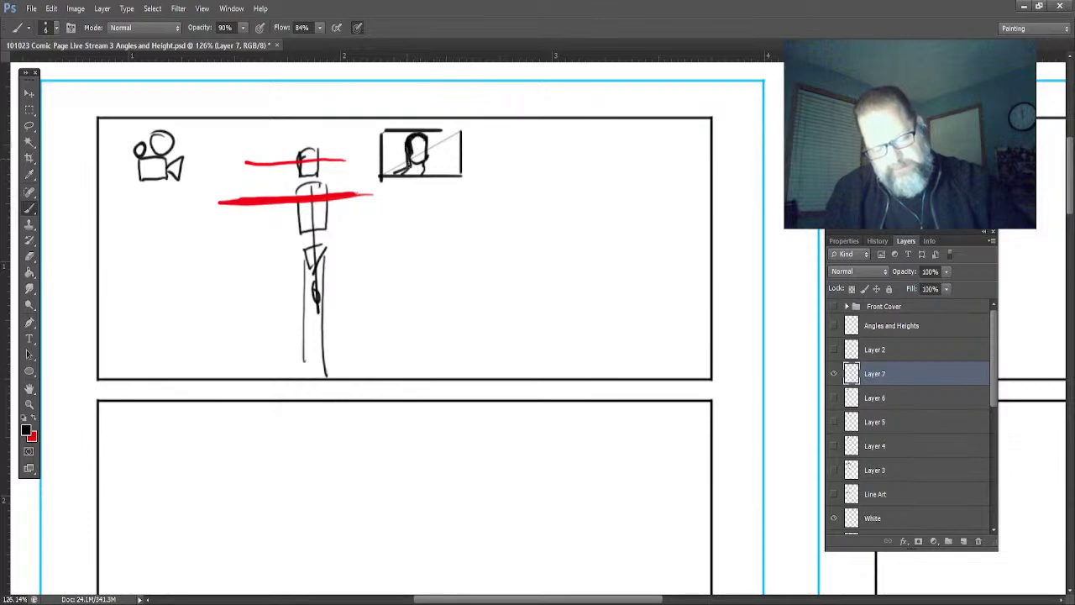
{"action": "left_click_drag", "start_coordinate": [406, 171], "coordinate": [426, 165]}
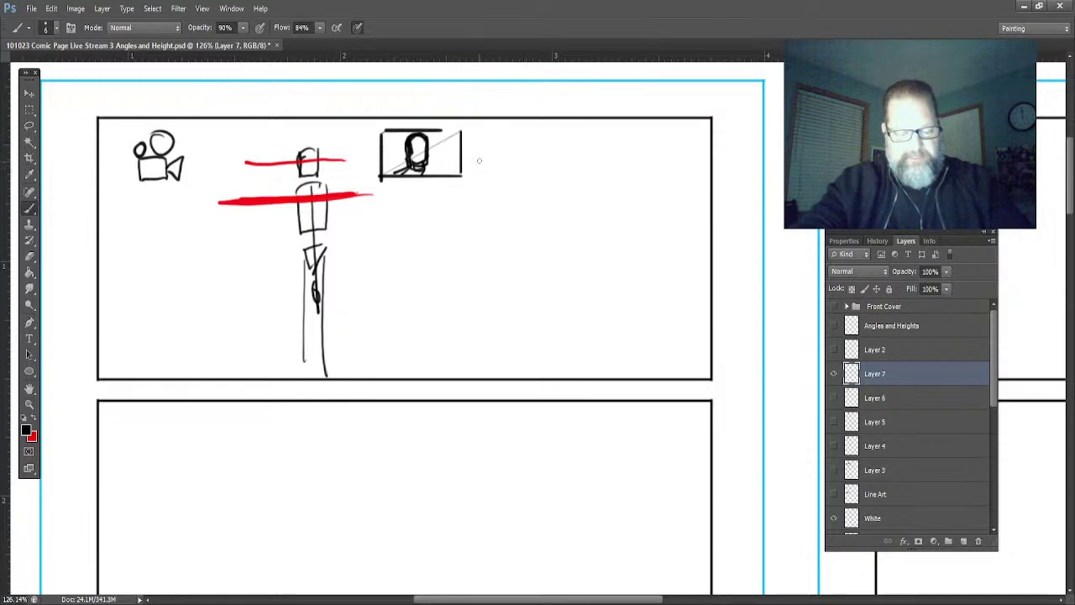
- Draw a second small thumbnail frame beside the first, containing a smaller figure shown from the torso up
{"action": "left_click_drag", "start_coordinate": [473, 132], "coordinate": [473, 177]}
{"action": "left_click_drag", "start_coordinate": [535, 135], "coordinate": [534, 174]}
{"action": "mouse_move", "coordinate": [486, 162]}
{"action": "left_mouse_down"}
{"action": "mouse_move", "coordinate": [533, 135]}
{"action": "mouse_move", "coordinate": [471, 131]}
{"action": "left_mouse_up"}
{"action": "mouse_move", "coordinate": [531, 178]}
{"action": "left_mouse_down"}
{"action": "mouse_move", "coordinate": [461, 178]}
{"action": "mouse_move", "coordinate": [542, 131]}
{"action": "left_mouse_up"}
{"action": "left_click_drag", "start_coordinate": [548, 128], "coordinate": [547, 178]}
{"action": "left_click_drag", "start_coordinate": [544, 130], "coordinate": [507, 131]}
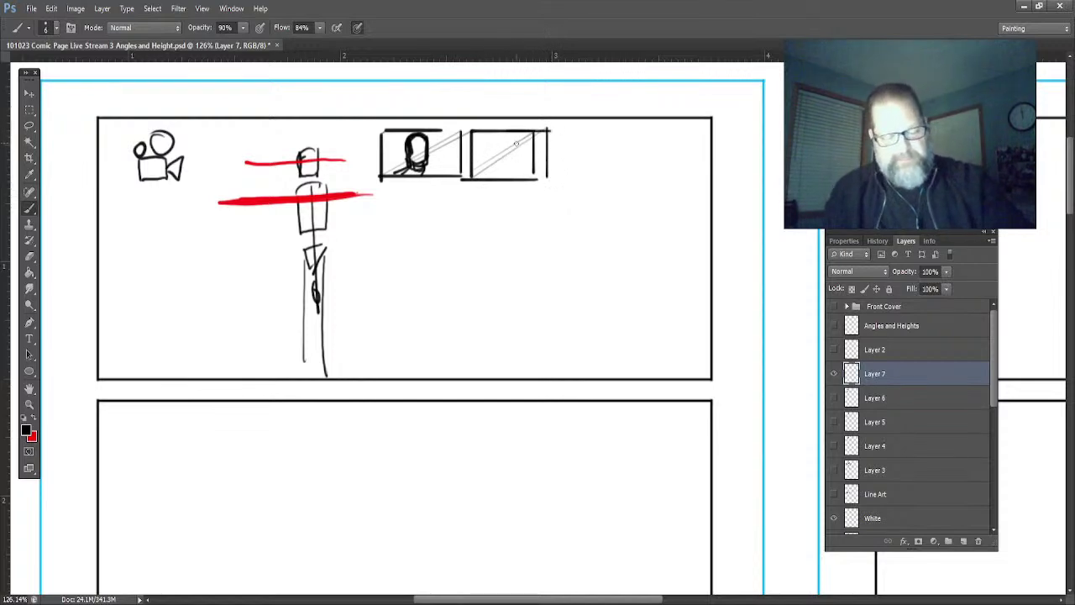
{"action": "mouse_move", "coordinate": [518, 134]}
{"action": "left_mouse_down"}
{"action": "mouse_move", "coordinate": [510, 160]}
{"action": "mouse_move", "coordinate": [521, 177]}
{"action": "mouse_move", "coordinate": [546, 179]}
{"action": "mouse_move", "coordinate": [507, 159]}
{"action": "left_mouse_up"}
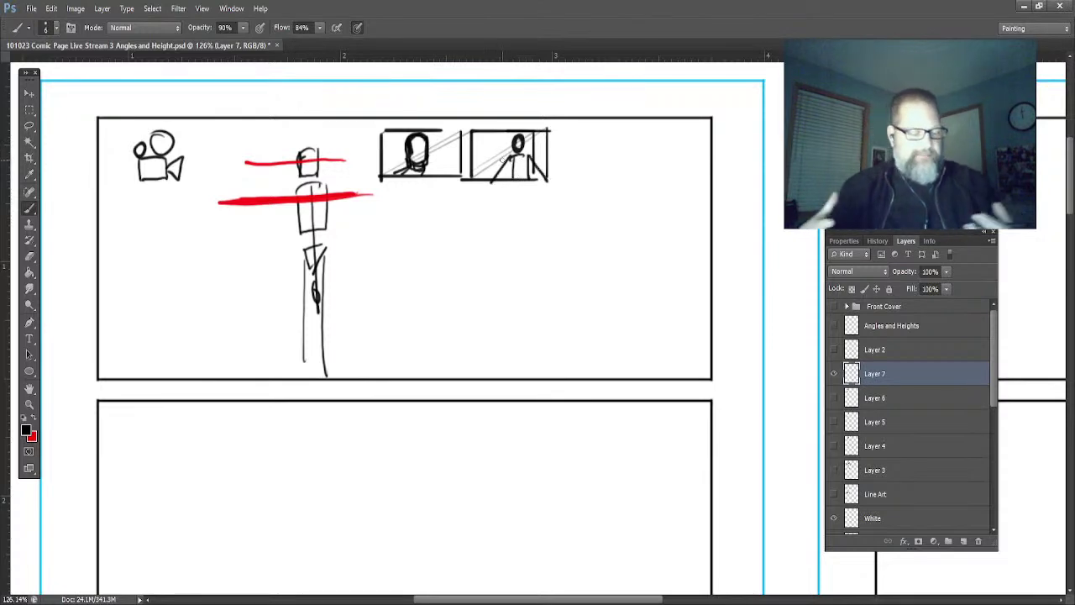
- Select the camera icon with the Lasso and move it down to the height of the thick red chest line
{"action": "left_click", "coordinate": [29, 126]}
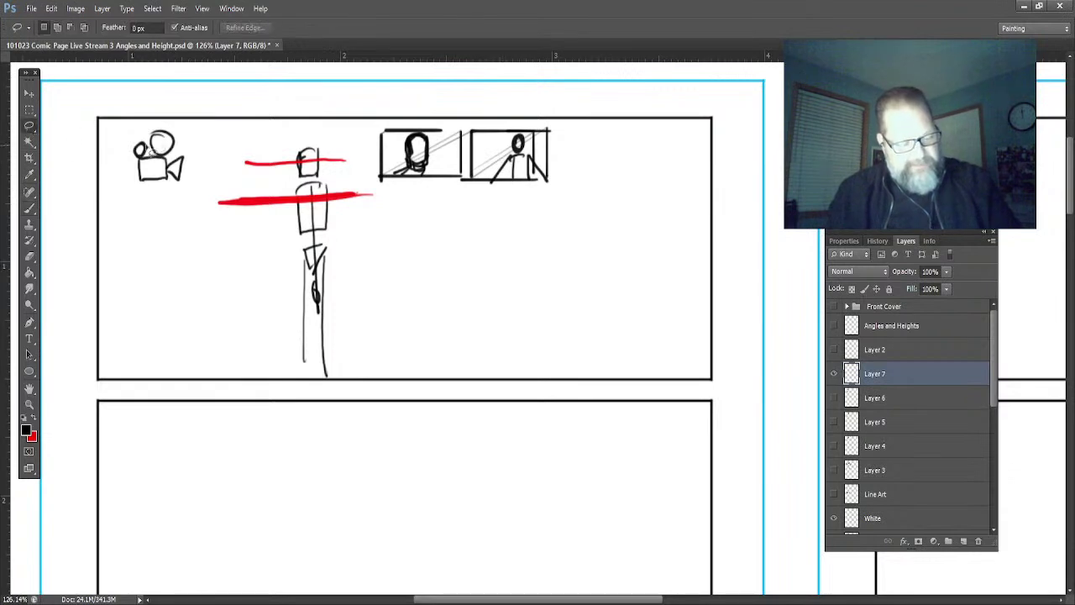
{"action": "left_click_drag", "start_coordinate": [178, 126], "coordinate": [177, 125]}
{"action": "left_click", "coordinate": [29, 93]}
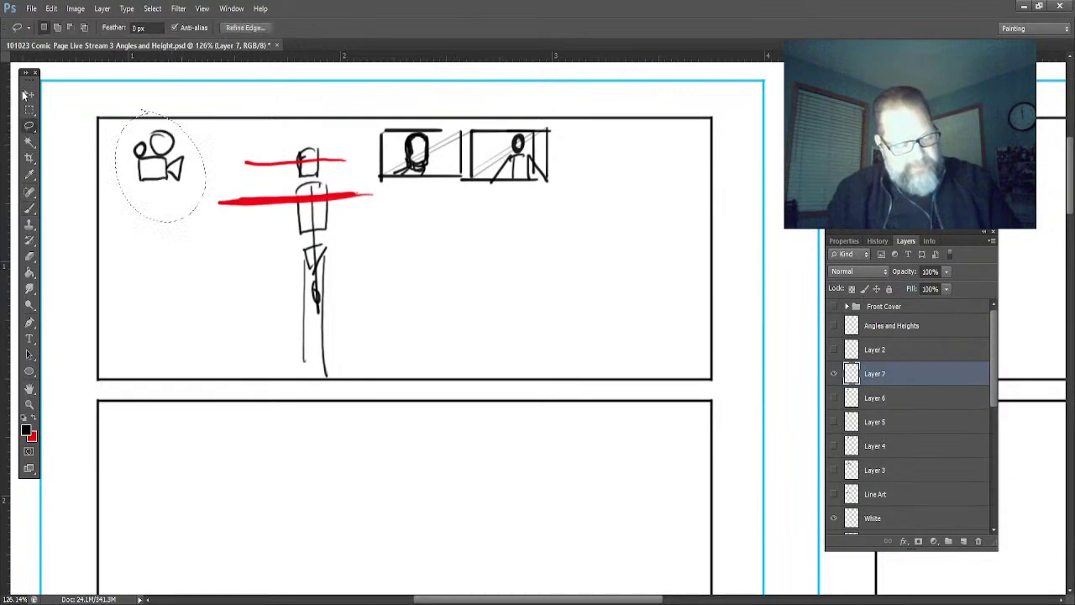
{"action": "mouse_move", "coordinate": [153, 173]}
{"action": "left_mouse_down"}
{"action": "mouse_move", "coordinate": [148, 214]}
{"action": "mouse_move", "coordinate": [124, 201]}
{"action": "mouse_move", "coordinate": [144, 200]}
{"action": "mouse_move", "coordinate": [147, 163]}
{"action": "mouse_move", "coordinate": [151, 201]}
{"action": "mouse_move", "coordinate": [140, 183]}
{"action": "mouse_move", "coordinate": [153, 214]}
{"action": "mouse_move", "coordinate": [155, 181]}
{"action": "mouse_move", "coordinate": [153, 205]}
{"action": "mouse_move", "coordinate": [144, 196]}
{"action": "mouse_move", "coordinate": [150, 211]}
{"action": "mouse_move", "coordinate": [158, 176]}
{"action": "mouse_move", "coordinate": [158, 203]}
{"action": "left_mouse_up"}
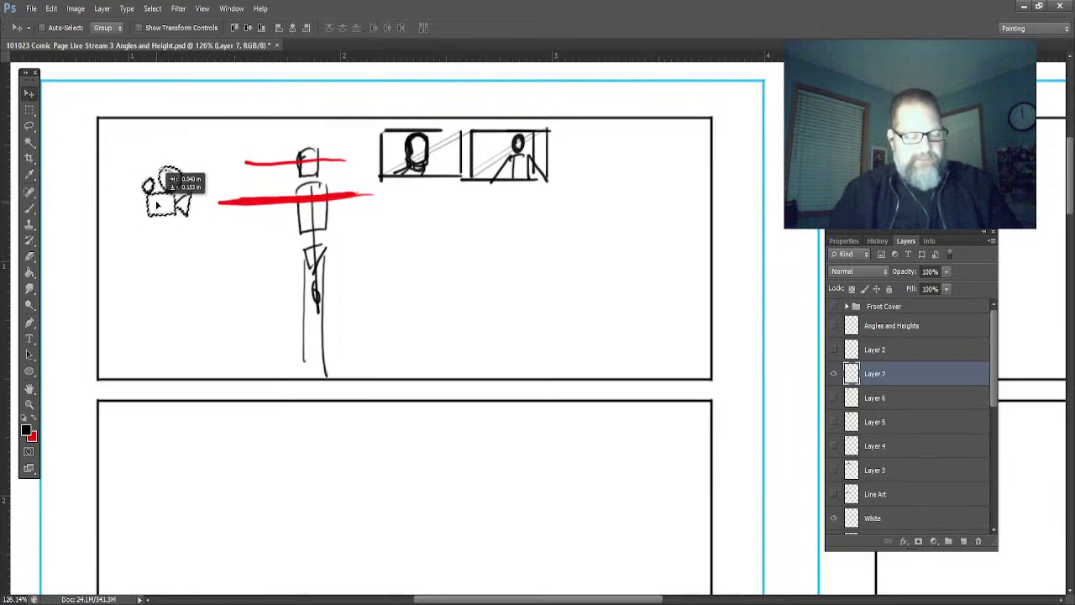
{"action": "mouse_move", "coordinate": [172, 154]}
{"action": "left_mouse_down"}
{"action": "mouse_move", "coordinate": [175, 173]}
{"action": "mouse_move", "coordinate": [156, 187]}
{"action": "left_mouse_up"}
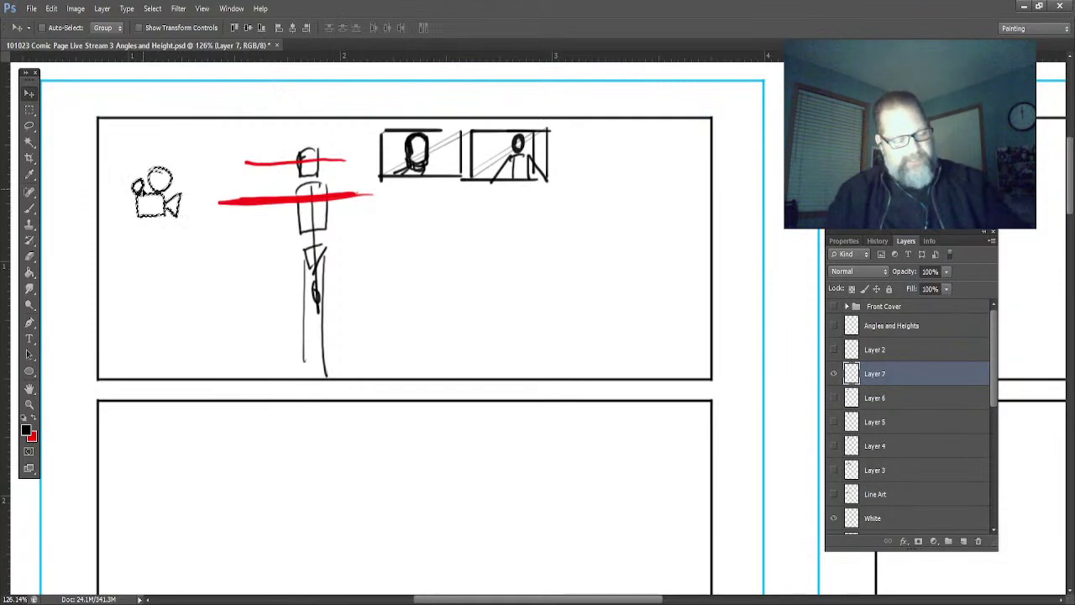
- Draw a black thumbnail frame below the first pair, with a large foreground figure on its left and a small standing figure on its right
{"action": "left_click", "coordinate": [30, 209]}
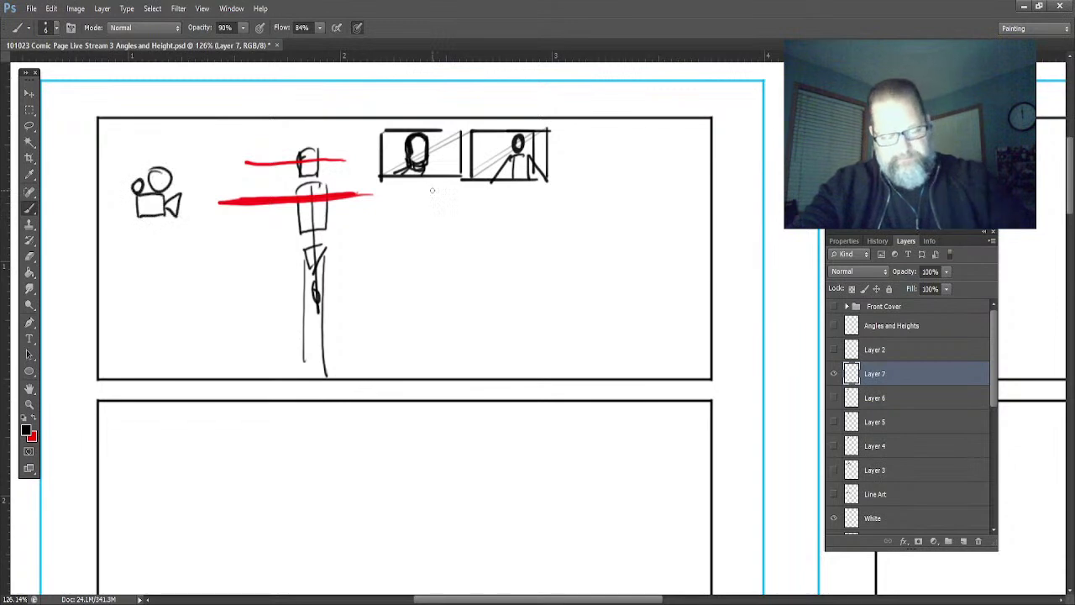
{"action": "left_click_drag", "start_coordinate": [447, 235], "coordinate": [365, 234]}
{"action": "left_click_drag", "start_coordinate": [443, 284], "coordinate": [359, 284]}
{"action": "left_click_drag", "start_coordinate": [453, 232], "coordinate": [454, 282]}
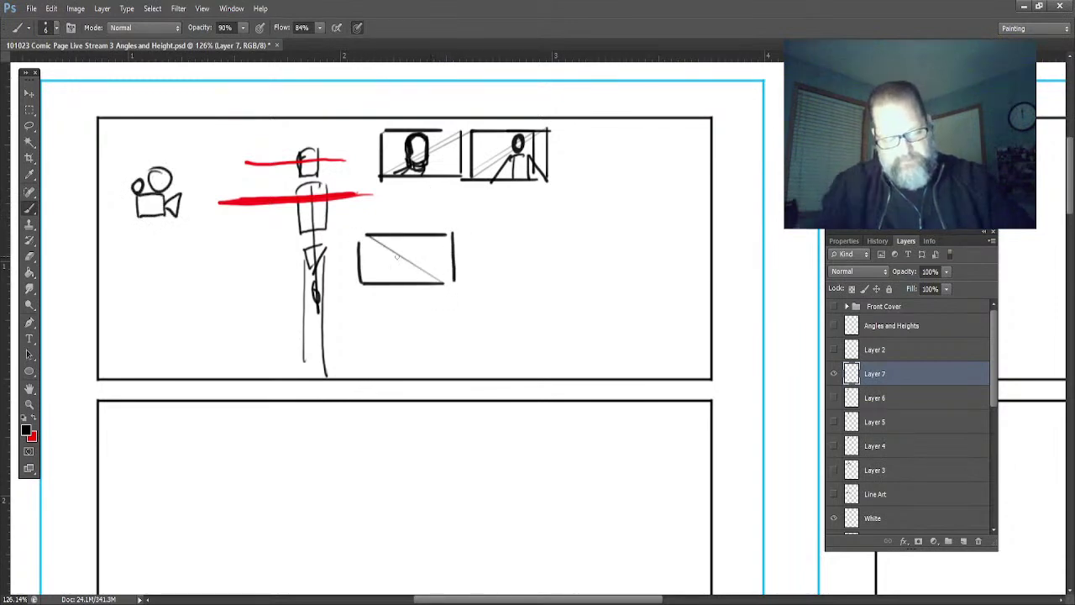
{"action": "mouse_move", "coordinate": [375, 242]}
{"action": "left_mouse_down"}
{"action": "mouse_move", "coordinate": [399, 256]}
{"action": "mouse_move", "coordinate": [361, 267]}
{"action": "left_mouse_up"}
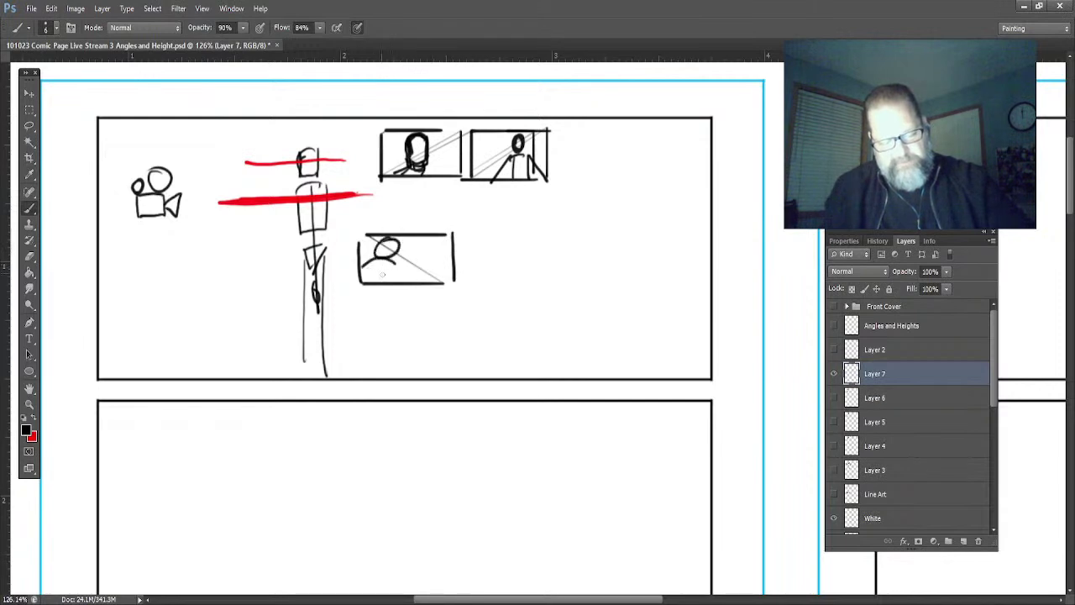
{"action": "mouse_move", "coordinate": [447, 278]}
{"action": "left_mouse_down"}
{"action": "mouse_move", "coordinate": [385, 278]}
{"action": "mouse_move", "coordinate": [430, 279]}
{"action": "left_mouse_up"}
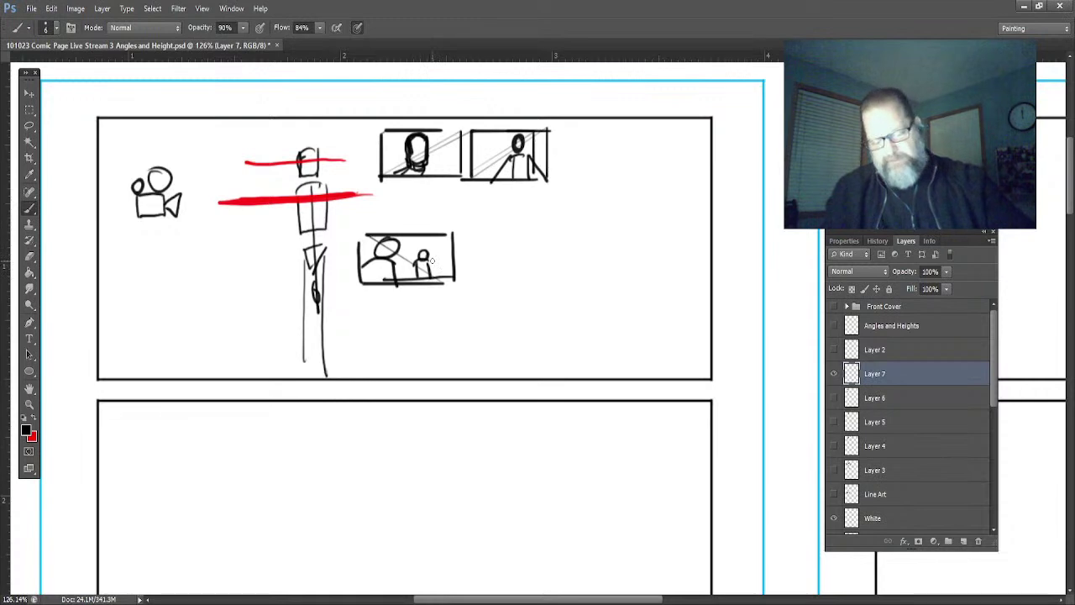
- Draw a second thumbnail frame beside it with a small head on the left and a larger head-and-shoulders figure on the right
{"action": "left_click_drag", "start_coordinate": [460, 233], "coordinate": [461, 282]}
{"action": "left_click_drag", "start_coordinate": [465, 231], "coordinate": [465, 281]}
{"action": "mouse_move", "coordinate": [565, 233]}
{"action": "left_mouse_down"}
{"action": "mouse_move", "coordinate": [566, 277]}
{"action": "mouse_move", "coordinate": [460, 230]}
{"action": "left_mouse_up"}
{"action": "left_click_drag", "start_coordinate": [556, 282], "coordinate": [459, 280]}
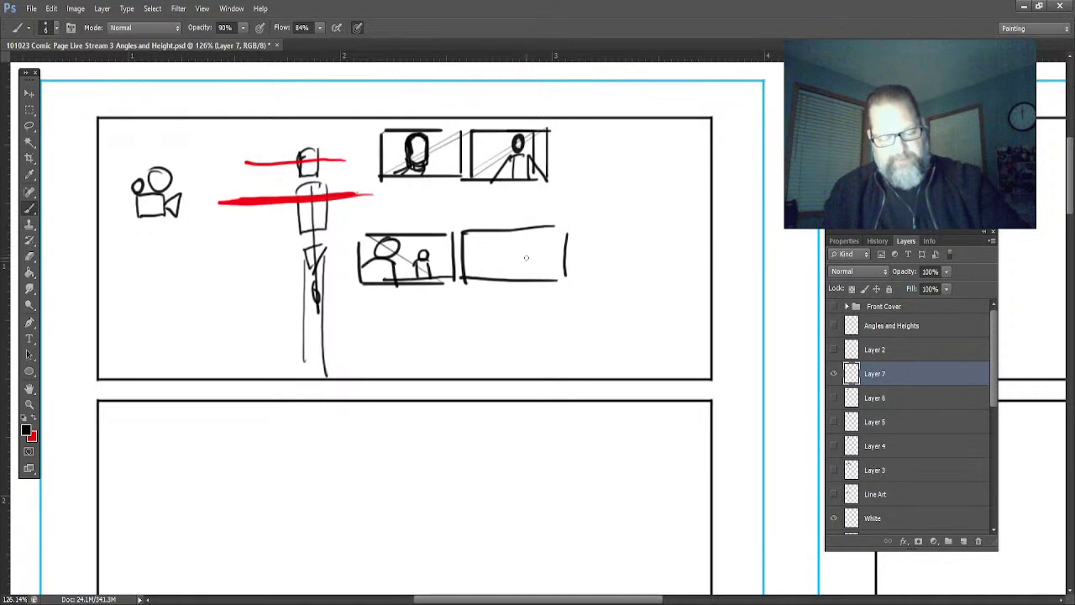
{"action": "mouse_move", "coordinate": [495, 244]}
{"action": "left_mouse_down"}
{"action": "mouse_move", "coordinate": [526, 260]}
{"action": "mouse_move", "coordinate": [521, 248]}
{"action": "mouse_move", "coordinate": [513, 282]}
{"action": "left_mouse_up"}
{"action": "mouse_move", "coordinate": [544, 259]}
{"action": "left_mouse_down"}
{"action": "mouse_move", "coordinate": [544, 282]}
{"action": "mouse_move", "coordinate": [510, 285]}
{"action": "left_mouse_up"}
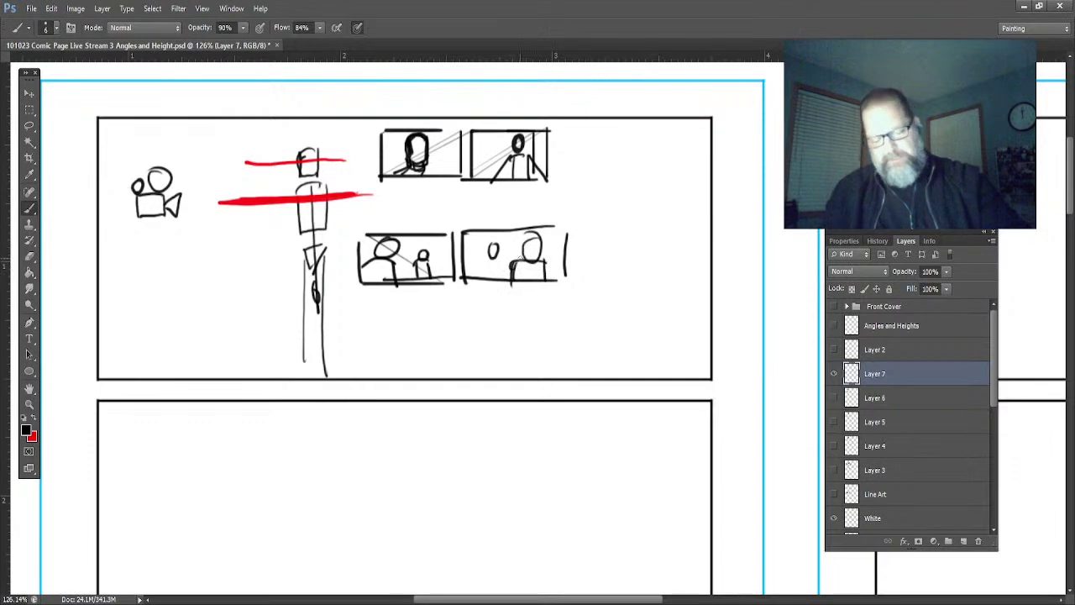
- Draw a third thumbnail frame in the row with a small figure on the left and a very large foreground head on the right
{"action": "mouse_move", "coordinate": [662, 226]}
{"action": "left_mouse_down"}
{"action": "mouse_move", "coordinate": [587, 228]}
{"action": "mouse_move", "coordinate": [573, 245]}
{"action": "mouse_move", "coordinate": [579, 284]}
{"action": "left_mouse_up"}
{"action": "mouse_move", "coordinate": [678, 225]}
{"action": "left_mouse_down"}
{"action": "mouse_move", "coordinate": [682, 269]}
{"action": "mouse_move", "coordinate": [579, 282]}
{"action": "left_mouse_up"}
{"action": "mouse_move", "coordinate": [656, 224]}
{"action": "left_mouse_down"}
{"action": "mouse_move", "coordinate": [638, 273]}
{"action": "mouse_move", "coordinate": [670, 275]}
{"action": "left_mouse_up"}
{"action": "left_click_drag", "start_coordinate": [660, 230], "coordinate": [654, 279]}
{"action": "mouse_move", "coordinate": [623, 247]}
{"action": "left_mouse_down"}
{"action": "mouse_move", "coordinate": [623, 269]}
{"action": "mouse_move", "coordinate": [600, 247]}
{"action": "mouse_move", "coordinate": [608, 242]}
{"action": "mouse_move", "coordinate": [611, 257]}
{"action": "mouse_move", "coordinate": [593, 279]}
{"action": "left_mouse_up"}
{"action": "left_click_drag", "start_coordinate": [608, 253], "coordinate": [610, 280]}
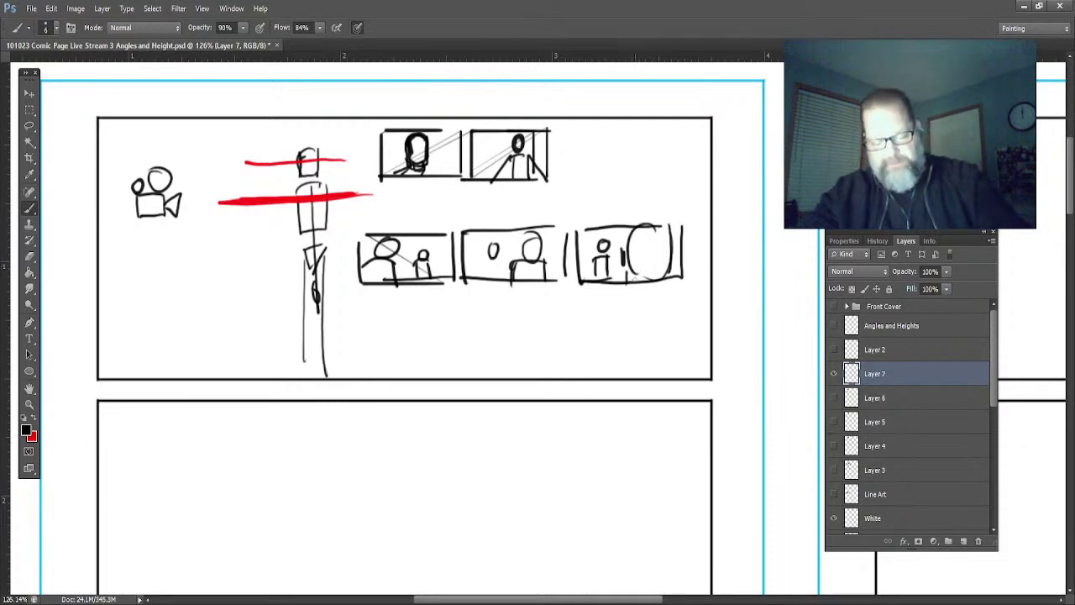
{"action": "mouse_move", "coordinate": [651, 237]}
{"action": "left_mouse_down"}
{"action": "mouse_move", "coordinate": [676, 268]}
{"action": "mouse_move", "coordinate": [680, 284]}
{"action": "mouse_move", "coordinate": [620, 271]}
{"action": "mouse_move", "coordinate": [610, 286]}
{"action": "mouse_move", "coordinate": [619, 270]}
{"action": "mouse_move", "coordinate": [610, 294]}
{"action": "left_mouse_up"}
{"action": "left_click_drag", "start_coordinate": [612, 250], "coordinate": [606, 278]}
- Fill the large foreground figures in the three lower thumbnails with black as silhouettes
{"action": "left_click_drag", "start_coordinate": [544, 261], "coordinate": [546, 286]}
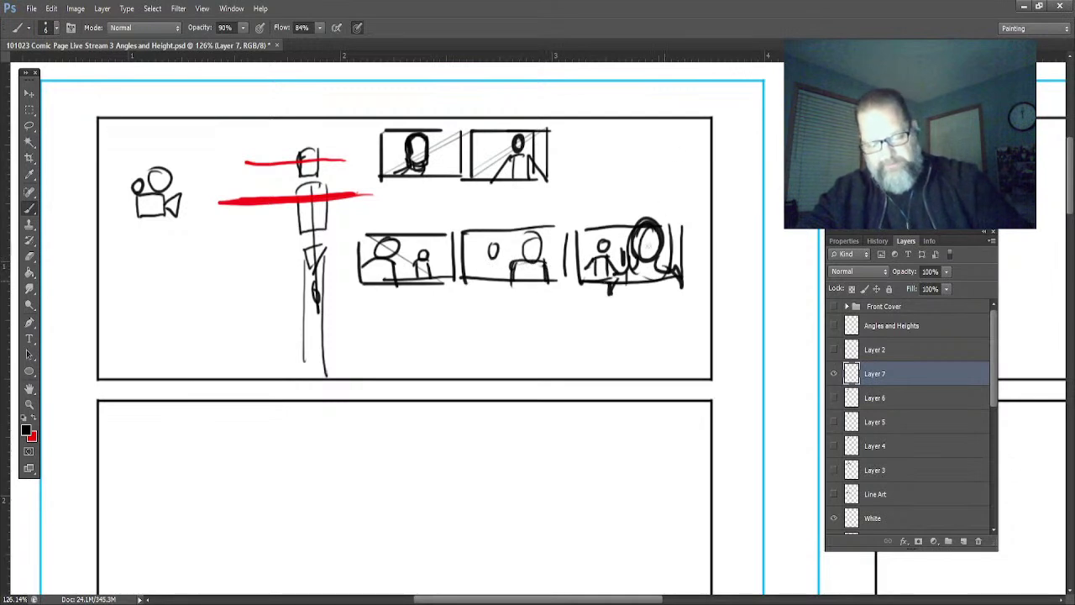
{"action": "left_click_drag", "start_coordinate": [593, 286], "coordinate": [684, 282]}
{"action": "mouse_move", "coordinate": [647, 228]}
{"action": "left_mouse_down"}
{"action": "mouse_move", "coordinate": [648, 255]}
{"action": "mouse_move", "coordinate": [651, 244]}
{"action": "mouse_move", "coordinate": [609, 280]}
{"action": "mouse_move", "coordinate": [653, 276]}
{"action": "left_mouse_up"}
{"action": "mouse_move", "coordinate": [531, 246]}
{"action": "left_mouse_down"}
{"action": "mouse_move", "coordinate": [519, 272]}
{"action": "mouse_move", "coordinate": [530, 277]}
{"action": "mouse_move", "coordinate": [458, 270]}
{"action": "left_mouse_up"}
{"action": "mouse_move", "coordinate": [394, 257]}
{"action": "left_mouse_down"}
{"action": "mouse_move", "coordinate": [370, 282]}
{"action": "mouse_move", "coordinate": [390, 242]}
{"action": "mouse_move", "coordinate": [384, 261]}
{"action": "left_mouse_up"}
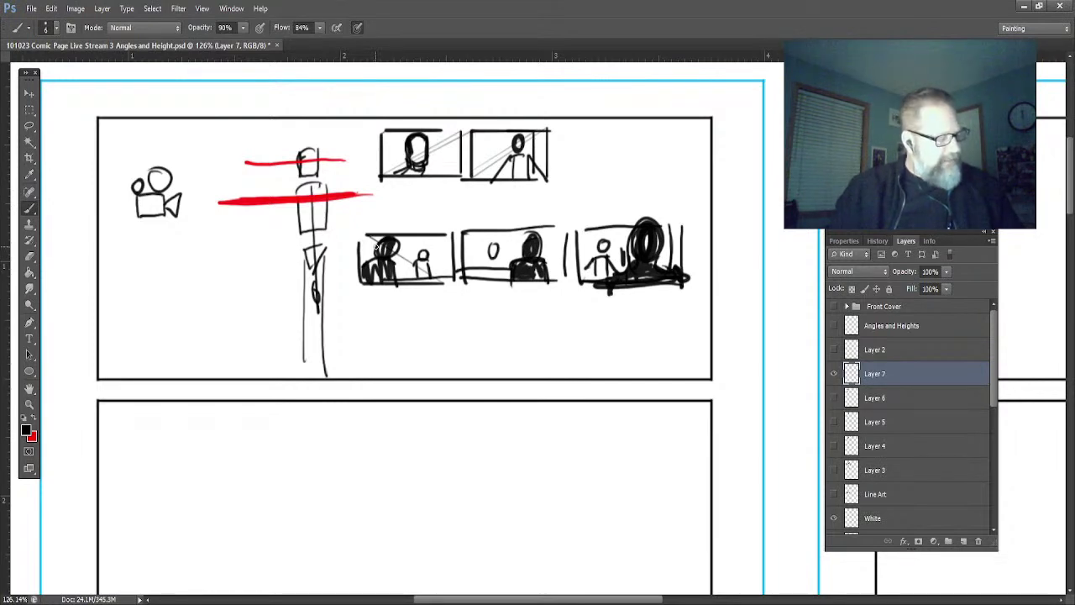
- Sketch a large oval head with a vertical centre line in the left half of the second panel
{"action": "left_click", "coordinate": [29, 388]}
{"action": "left_click_drag", "start_coordinate": [161, 473], "coordinate": [148, 328]}
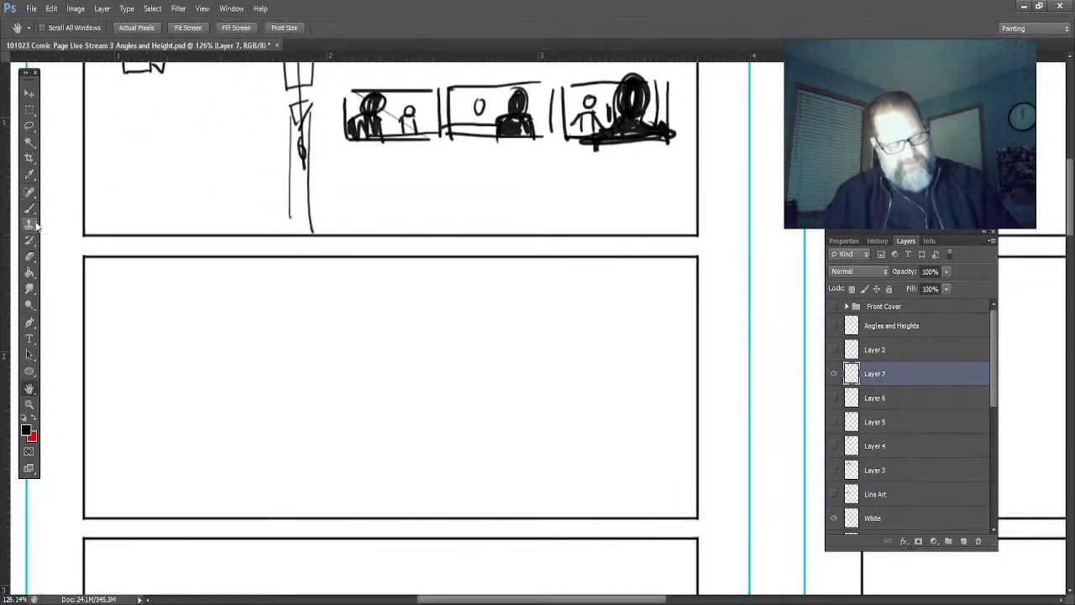
{"action": "left_click", "coordinate": [29, 209]}
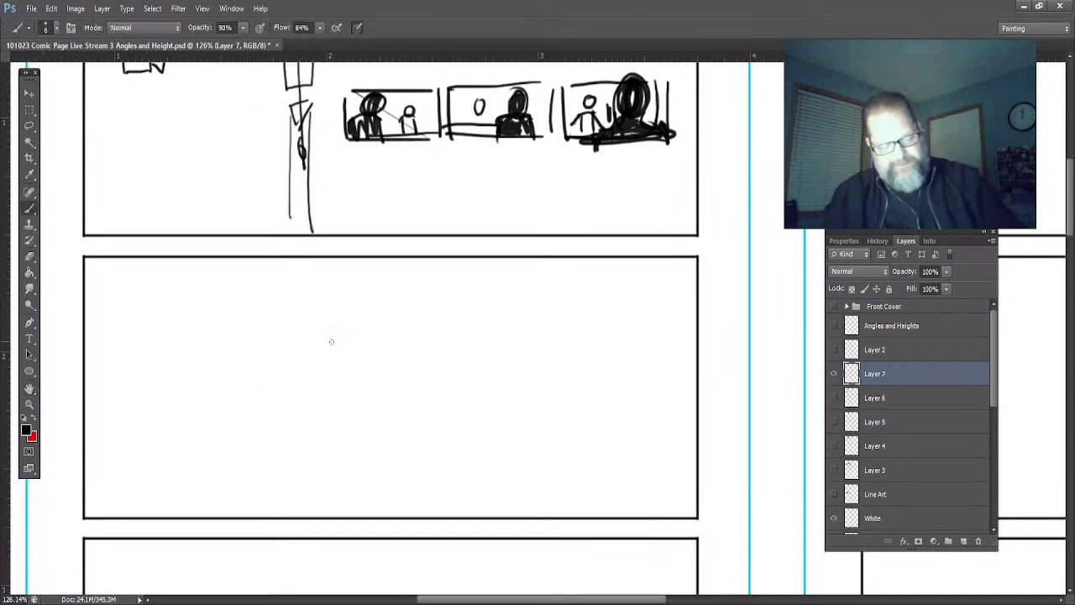
{"action": "mouse_move", "coordinate": [331, 357]}
{"action": "left_mouse_down"}
{"action": "mouse_move", "coordinate": [294, 337]}
{"action": "mouse_move", "coordinate": [336, 406]}
{"action": "left_mouse_up"}
{"action": "mouse_move", "coordinate": [274, 334]}
{"action": "left_mouse_down"}
{"action": "mouse_move", "coordinate": [264, 424]}
{"action": "mouse_move", "coordinate": [336, 415]}
{"action": "mouse_move", "coordinate": [257, 424]}
{"action": "left_mouse_up"}
{"action": "left_click_drag", "start_coordinate": [334, 410], "coordinate": [295, 449]}
{"action": "left_click_drag", "start_coordinate": [291, 325], "coordinate": [297, 455]}
{"action": "left_click_drag", "start_coordinate": [336, 339], "coordinate": [335, 441]}
{"action": "mouse_move", "coordinate": [262, 340]}
{"action": "left_mouse_down"}
{"action": "mouse_move", "coordinate": [267, 442]}
{"action": "mouse_move", "coordinate": [340, 430]}
{"action": "left_mouse_up"}
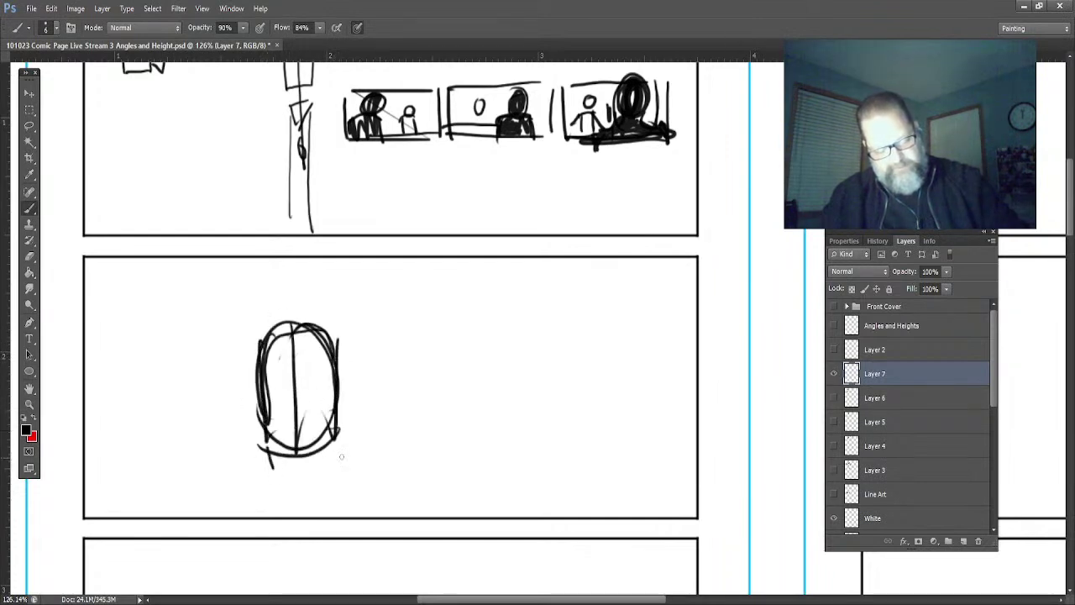
- Rough in the figure's shoulder lines and draw tall vertical lines on both sides of it in the second panel
{"action": "mouse_move", "coordinate": [265, 447]}
{"action": "left_mouse_down"}
{"action": "mouse_move", "coordinate": [269, 472]}
{"action": "mouse_move", "coordinate": [420, 494]}
{"action": "mouse_move", "coordinate": [457, 526]}
{"action": "left_mouse_up"}
{"action": "left_click_drag", "start_coordinate": [271, 464], "coordinate": [171, 533]}
{"action": "left_click_drag", "start_coordinate": [199, 483], "coordinate": [118, 537]}
{"action": "left_click_drag", "start_coordinate": [566, 268], "coordinate": [578, 539]}
{"action": "left_click_drag", "start_coordinate": [94, 257], "coordinate": [105, 538]}
{"action": "left_click_drag", "start_coordinate": [87, 249], "coordinate": [105, 557]}
- Add the hair scribble, collar, shoulders and upper arms to the figure in the second panel
{"action": "left_click_drag", "start_coordinate": [281, 363], "coordinate": [278, 388]}
{"action": "left_click_drag", "start_coordinate": [305, 344], "coordinate": [326, 329]}
{"action": "mouse_move", "coordinate": [278, 380]}
{"action": "left_mouse_down"}
{"action": "mouse_move", "coordinate": [319, 339]}
{"action": "mouse_move", "coordinate": [267, 403]}
{"action": "left_mouse_up"}
{"action": "left_click_drag", "start_coordinate": [261, 368], "coordinate": [244, 393]}
{"action": "mouse_move", "coordinate": [257, 358]}
{"action": "left_mouse_down"}
{"action": "mouse_move", "coordinate": [267, 329]}
{"action": "mouse_move", "coordinate": [295, 318]}
{"action": "left_mouse_up"}
{"action": "left_click_drag", "start_coordinate": [306, 326], "coordinate": [316, 346]}
{"action": "left_click_drag", "start_coordinate": [315, 488], "coordinate": [336, 458]}
{"action": "mouse_move", "coordinate": [249, 458]}
{"action": "left_mouse_down"}
{"action": "mouse_move", "coordinate": [340, 462]}
{"action": "mouse_move", "coordinate": [316, 491]}
{"action": "mouse_move", "coordinate": [430, 494]}
{"action": "left_mouse_up"}
{"action": "mouse_move", "coordinate": [420, 487]}
{"action": "left_mouse_down"}
{"action": "mouse_move", "coordinate": [443, 546]}
{"action": "mouse_move", "coordinate": [479, 546]}
{"action": "left_mouse_up"}
{"action": "left_click_drag", "start_coordinate": [252, 468], "coordinate": [158, 494]}
{"action": "left_click_drag", "start_coordinate": [160, 496], "coordinate": [152, 541]}
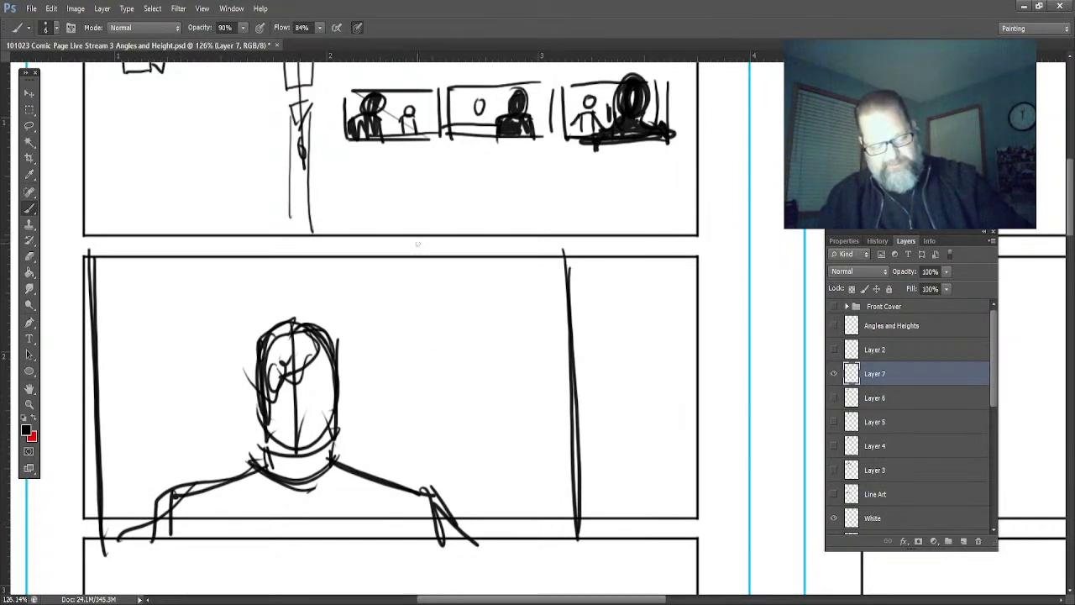
- Outline a huge second figure behind the head, with neck, broad shoulders, chest lines and arms running past the panel edges
{"action": "mouse_move", "coordinate": [412, 227]}
{"action": "left_mouse_down"}
{"action": "mouse_move", "coordinate": [441, 279]}
{"action": "mouse_move", "coordinate": [545, 349]}
{"action": "left_mouse_up"}
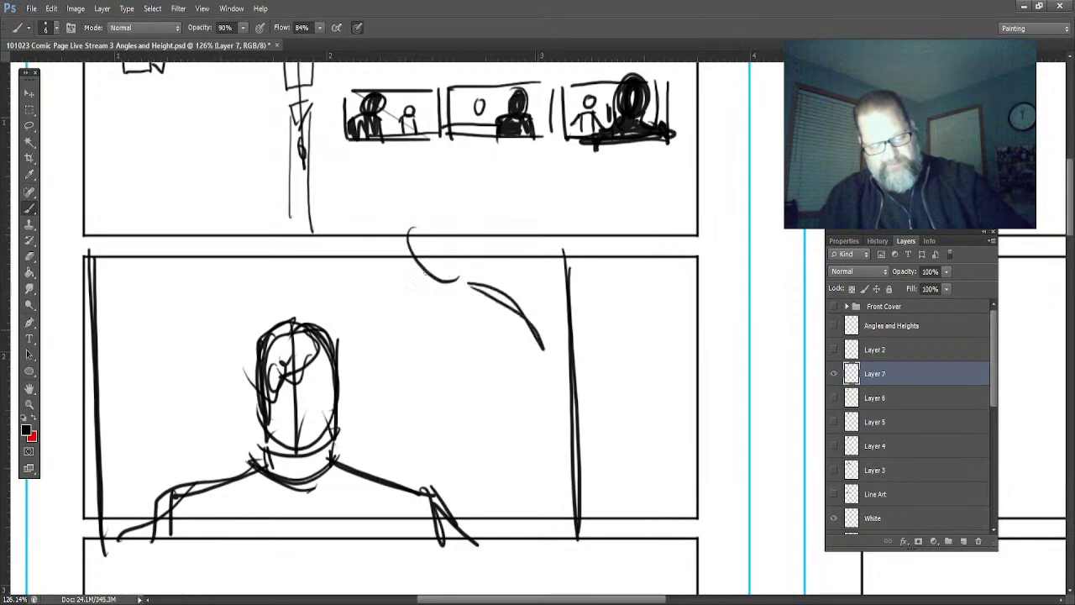
{"action": "mouse_move", "coordinate": [285, 223]}
{"action": "left_mouse_down"}
{"action": "mouse_move", "coordinate": [162, 329]}
{"action": "mouse_move", "coordinate": [154, 359]}
{"action": "left_mouse_up"}
{"action": "mouse_move", "coordinate": [127, 320]}
{"action": "left_mouse_down"}
{"action": "mouse_move", "coordinate": [495, 318]}
{"action": "mouse_move", "coordinate": [347, 387]}
{"action": "left_mouse_up"}
{"action": "left_click_drag", "start_coordinate": [542, 332], "coordinate": [529, 420]}
{"action": "mouse_move", "coordinate": [534, 316]}
{"action": "left_mouse_down"}
{"action": "mouse_move", "coordinate": [548, 370]}
{"action": "mouse_move", "coordinate": [531, 442]}
{"action": "left_mouse_up"}
{"action": "left_click_drag", "start_coordinate": [550, 402], "coordinate": [604, 569]}
{"action": "mouse_move", "coordinate": [506, 336]}
{"action": "left_mouse_down"}
{"action": "mouse_move", "coordinate": [496, 424]}
{"action": "mouse_move", "coordinate": [458, 477]}
{"action": "left_mouse_up"}
{"action": "left_click_drag", "start_coordinate": [256, 443], "coordinate": [154, 426]}
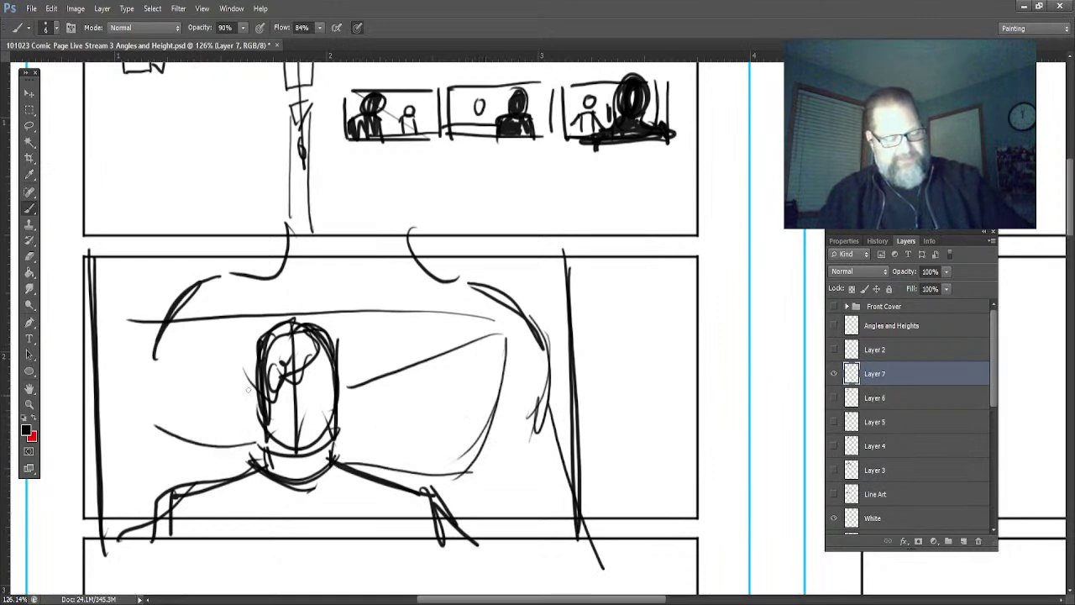
{"action": "mouse_move", "coordinate": [212, 280]}
{"action": "left_mouse_down"}
{"action": "mouse_move", "coordinate": [131, 348]}
{"action": "mouse_move", "coordinate": [92, 497]}
{"action": "left_mouse_up"}
{"action": "left_click_drag", "start_coordinate": [200, 464], "coordinate": [172, 516]}
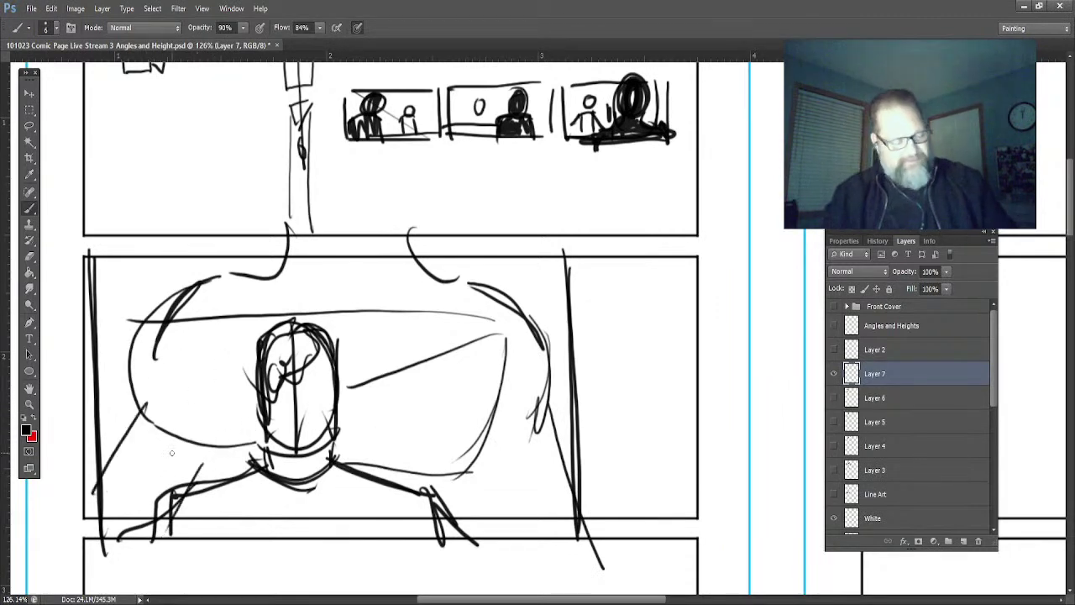
- Fill the huge background figure with dark grey, add thick grey vertical bars at both panel sides, and make red the active colour
{"action": "key", "text": "i"}
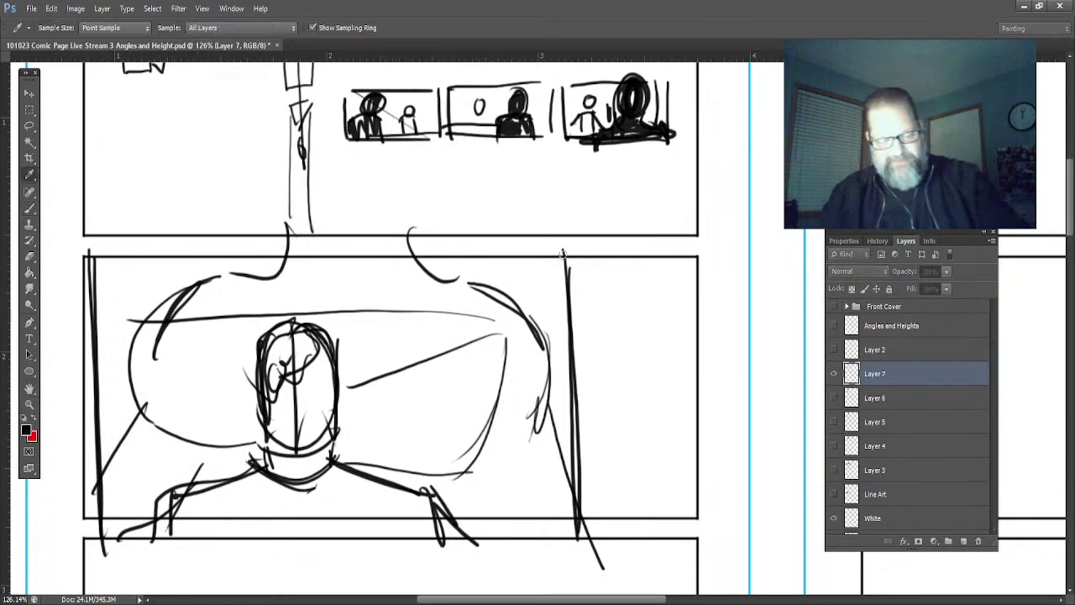
{"action": "key", "text": "b"}
{"action": "left_click_drag", "start_coordinate": [204, 294], "coordinate": [232, 405]}
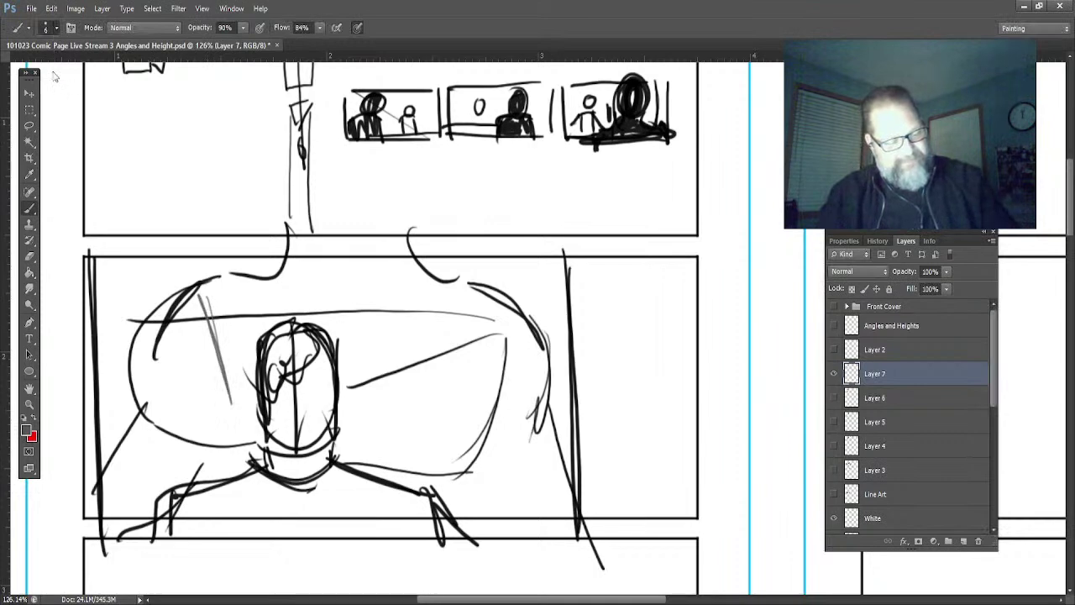
{"action": "mouse_move", "coordinate": [351, 252]}
{"action": "left_mouse_down"}
{"action": "mouse_move", "coordinate": [362, 331]}
{"action": "mouse_move", "coordinate": [349, 340]}
{"action": "mouse_move", "coordinate": [304, 273]}
{"action": "mouse_move", "coordinate": [231, 300]}
{"action": "mouse_move", "coordinate": [225, 336]}
{"action": "mouse_move", "coordinate": [239, 425]}
{"action": "mouse_move", "coordinate": [238, 357]}
{"action": "mouse_move", "coordinate": [242, 428]}
{"action": "mouse_move", "coordinate": [231, 452]}
{"action": "mouse_move", "coordinate": [187, 386]}
{"action": "mouse_move", "coordinate": [164, 396]}
{"action": "mouse_move", "coordinate": [153, 469]}
{"action": "mouse_move", "coordinate": [112, 504]}
{"action": "mouse_move", "coordinate": [201, 454]}
{"action": "mouse_move", "coordinate": [166, 468]}
{"action": "mouse_move", "coordinate": [171, 290]}
{"action": "mouse_move", "coordinate": [243, 286]}
{"action": "mouse_move", "coordinate": [374, 310]}
{"action": "mouse_move", "coordinate": [367, 265]}
{"action": "mouse_move", "coordinate": [431, 338]}
{"action": "mouse_move", "coordinate": [461, 335]}
{"action": "mouse_move", "coordinate": [477, 301]}
{"action": "mouse_move", "coordinate": [522, 420]}
{"action": "mouse_move", "coordinate": [520, 465]}
{"action": "mouse_move", "coordinate": [421, 364]}
{"action": "mouse_move", "coordinate": [392, 462]}
{"action": "mouse_move", "coordinate": [346, 410]}
{"action": "mouse_move", "coordinate": [452, 494]}
{"action": "mouse_move", "coordinate": [465, 428]}
{"action": "mouse_move", "coordinate": [517, 458]}
{"action": "mouse_move", "coordinate": [531, 421]}
{"action": "mouse_move", "coordinate": [576, 508]}
{"action": "left_mouse_up"}
{"action": "left_click_drag", "start_coordinate": [616, 247], "coordinate": [624, 537]}
{"action": "left_click_drag", "start_coordinate": [648, 252], "coordinate": [652, 403]}
{"action": "left_click_drag", "start_coordinate": [655, 473], "coordinate": [652, 529]}
{"action": "left_click_drag", "start_coordinate": [682, 252], "coordinate": [683, 529]}
{"action": "left_click_drag", "start_coordinate": [97, 248], "coordinate": [97, 513]}
{"action": "left_click_drag", "start_coordinate": [105, 307], "coordinate": [109, 513]}
{"action": "key", "text": "x"}
{"action": "mouse_move", "coordinate": [307, 441]}
{"action": "left_mouse_down"}
{"action": "mouse_move", "coordinate": [310, 351]}
{"action": "mouse_move", "coordinate": [289, 427]}
{"action": "left_mouse_up"}
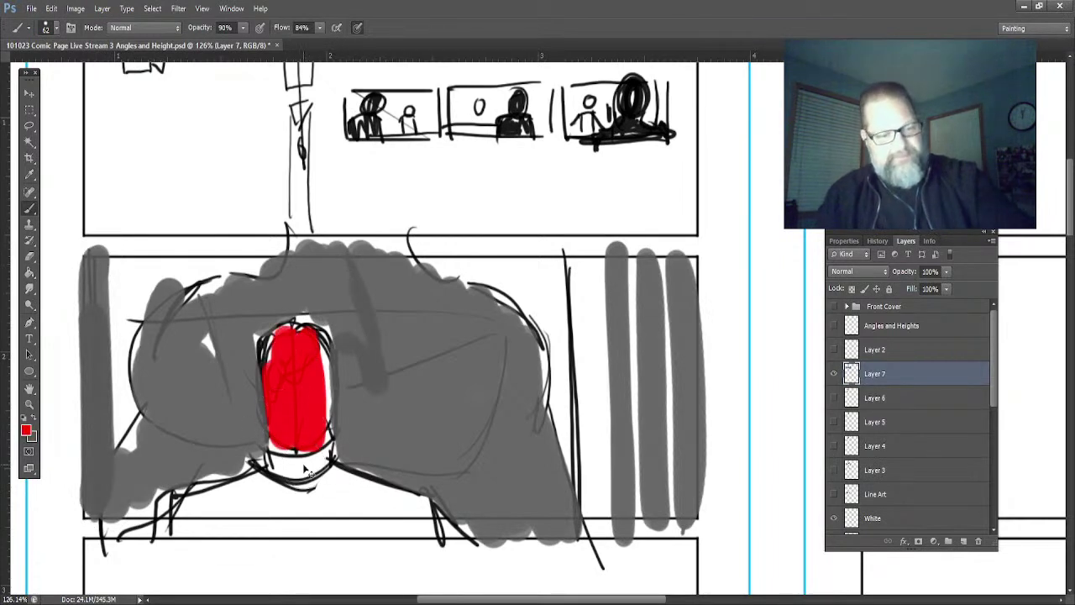
{"action": "key", "text": "ctrl+alt+z"}
{"action": "key", "text": "ctrl+alt+z"}
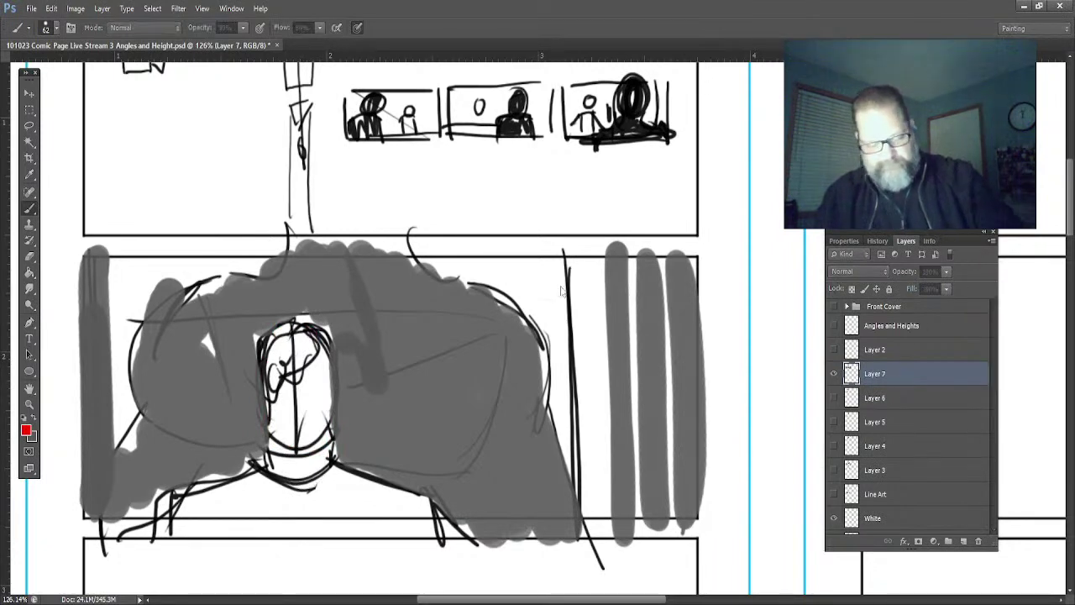
- Add a new layer at 48% opacity and paint the front figure's head and shoulders red on it
{"action": "key", "text": "ctrl+shift+alt+n"}
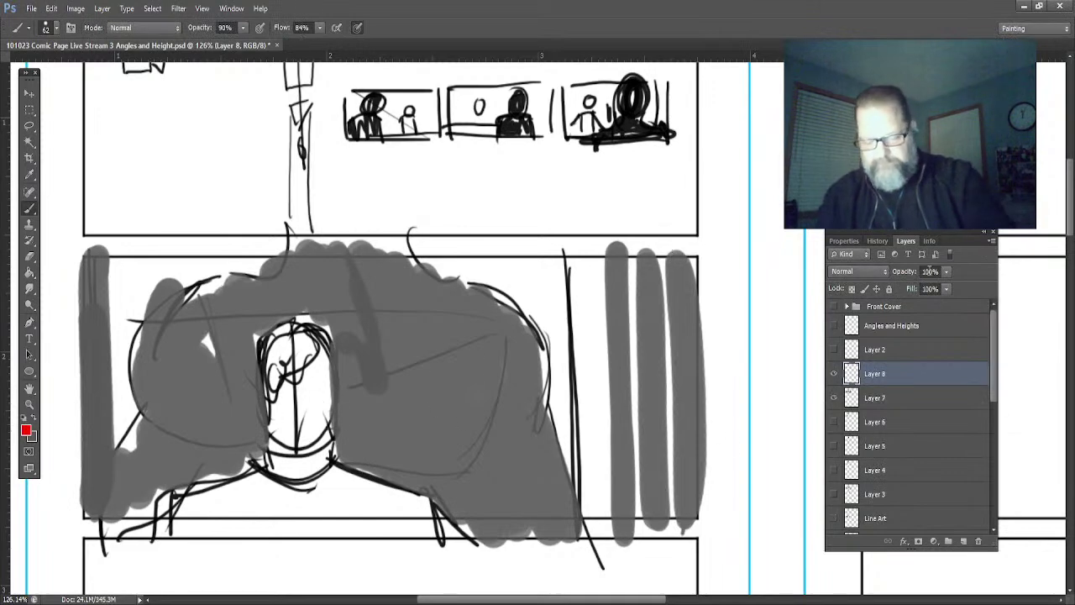
{"action": "mouse_move", "coordinate": [312, 403]}
{"action": "left_mouse_down"}
{"action": "mouse_move", "coordinate": [311, 433]}
{"action": "mouse_move", "coordinate": [303, 420]}
{"action": "mouse_move", "coordinate": [285, 432]}
{"action": "mouse_move", "coordinate": [273, 483]}
{"action": "mouse_move", "coordinate": [163, 522]}
{"action": "mouse_move", "coordinate": [362, 492]}
{"action": "mouse_move", "coordinate": [416, 505]}
{"action": "mouse_move", "coordinate": [175, 507]}
{"action": "left_mouse_up"}
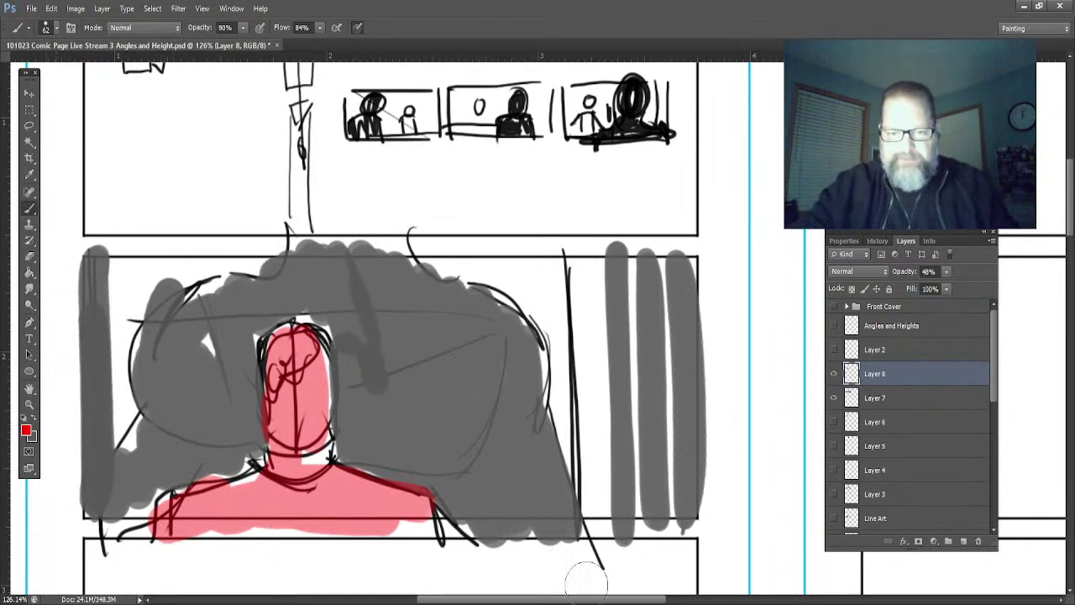
- Sketch a head seen from behind with hair, ear and collar in the fourth panel, using a size 16 black brush
{"action": "left_click_drag", "start_coordinate": [597, 599], "coordinate": [864, 479]}
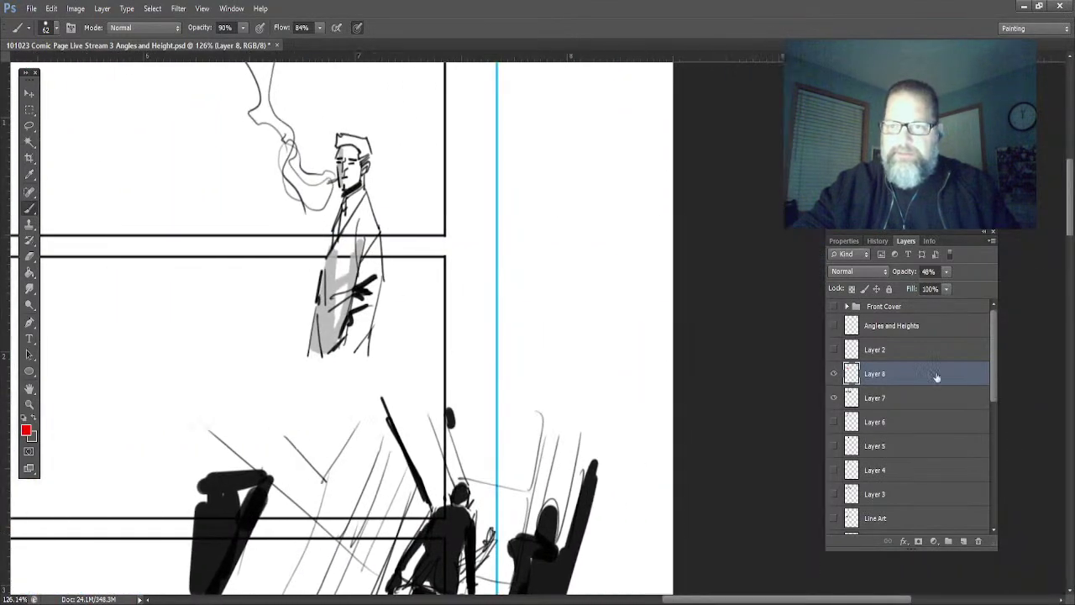
{"action": "mouse_move", "coordinate": [1069, 206]}
{"action": "left_mouse_down"}
{"action": "mouse_move", "coordinate": [1067, 319]}
{"action": "mouse_move", "coordinate": [1068, 239]}
{"action": "left_mouse_up"}
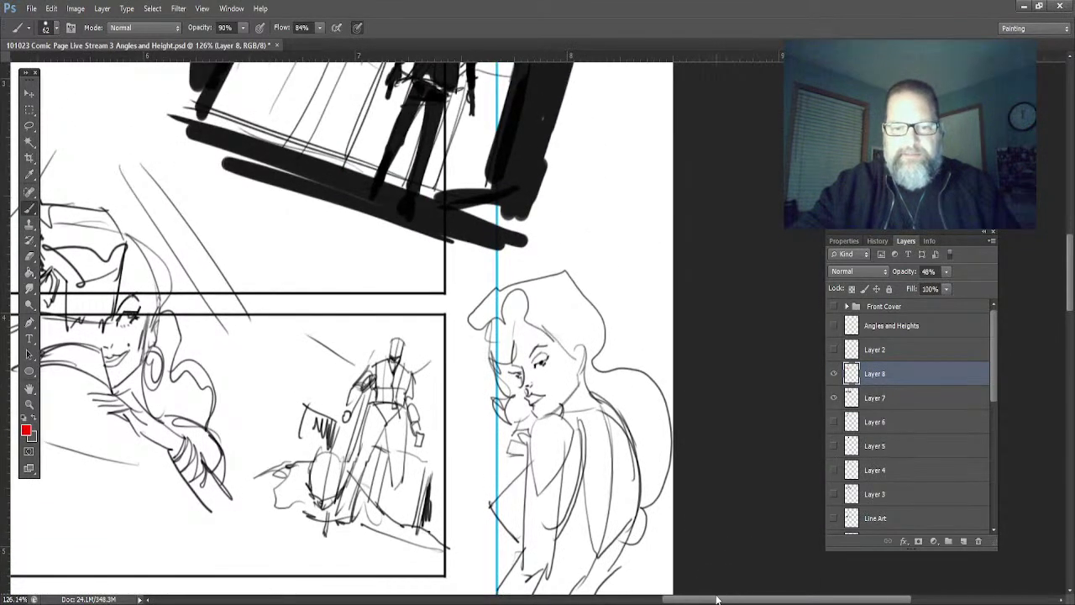
{"action": "left_click_drag", "start_coordinate": [710, 601], "coordinate": [454, 602]}
{"action": "left_click", "coordinate": [34, 422]}
{"action": "key", "text": "i"}
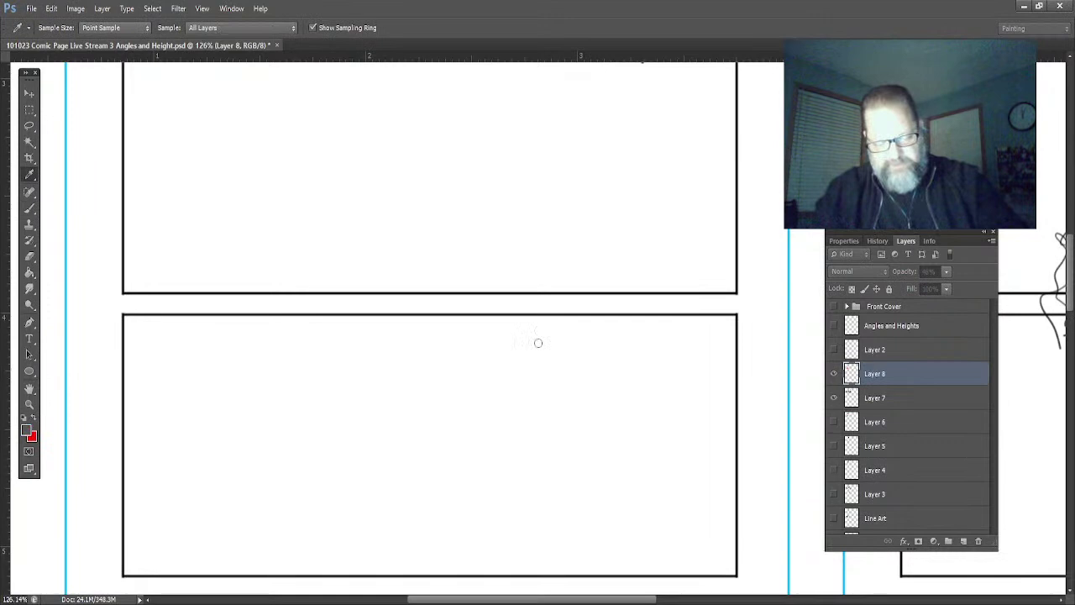
{"action": "key", "text": "b"}
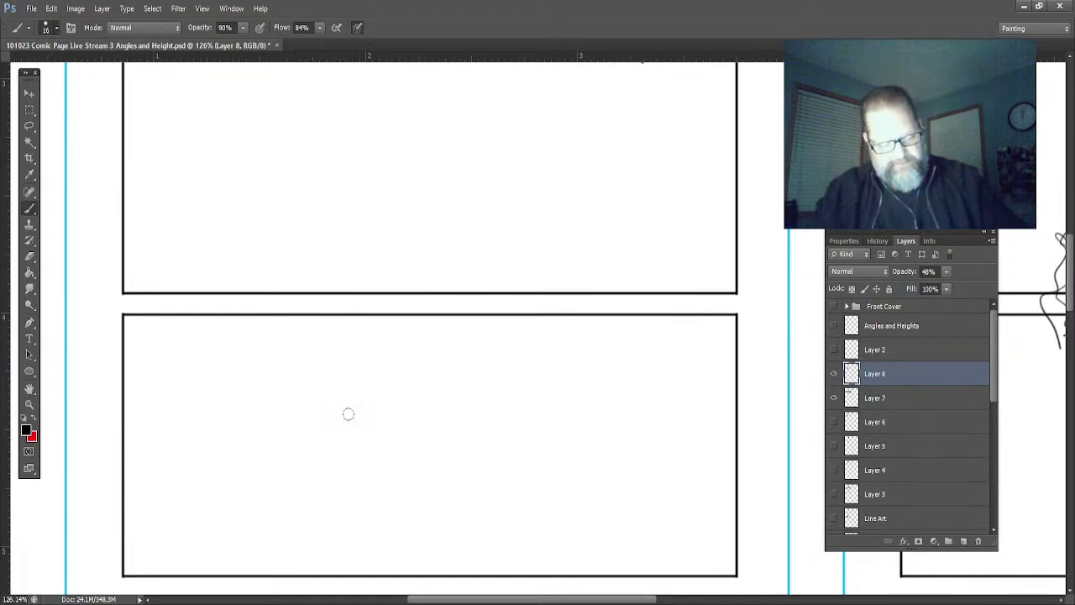
{"action": "mouse_move", "coordinate": [358, 355]}
{"action": "left_mouse_down"}
{"action": "mouse_move", "coordinate": [283, 364]}
{"action": "mouse_move", "coordinate": [290, 443]}
{"action": "mouse_move", "coordinate": [354, 451]}
{"action": "mouse_move", "coordinate": [334, 469]}
{"action": "mouse_move", "coordinate": [294, 463]}
{"action": "mouse_move", "coordinate": [274, 489]}
{"action": "mouse_move", "coordinate": [306, 488]}
{"action": "left_mouse_up"}
{"action": "left_click_drag", "start_coordinate": [374, 483], "coordinate": [267, 494]}
{"action": "mouse_move", "coordinate": [278, 370]}
{"action": "left_mouse_down"}
{"action": "mouse_move", "coordinate": [282, 447]}
{"action": "mouse_move", "coordinate": [292, 420]}
{"action": "left_mouse_up"}
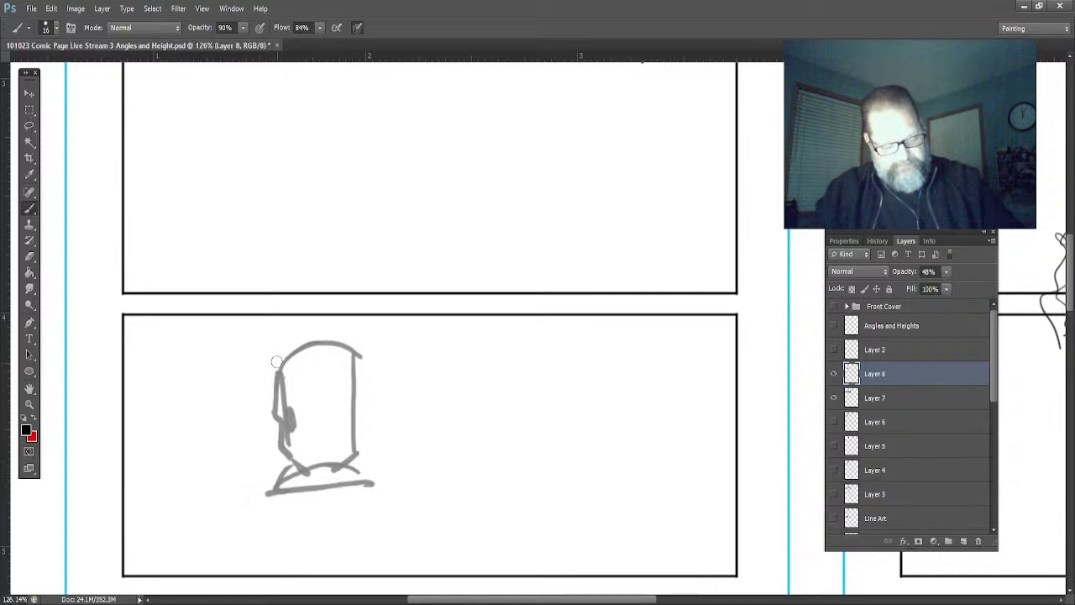
{"action": "mouse_move", "coordinate": [269, 360]}
{"action": "left_mouse_down"}
{"action": "mouse_move", "coordinate": [324, 340]}
{"action": "mouse_move", "coordinate": [357, 433]}
{"action": "mouse_move", "coordinate": [361, 395]}
{"action": "mouse_move", "coordinate": [366, 420]}
{"action": "mouse_move", "coordinate": [292, 393]}
{"action": "mouse_move", "coordinate": [307, 423]}
{"action": "mouse_move", "coordinate": [341, 374]}
{"action": "left_mouse_up"}
- Add sloping shoulders, a cigarette with rising smoke and zigzag shading across the back of the fourth-panel figure
{"action": "mouse_move", "coordinate": [372, 484]}
{"action": "left_mouse_down"}
{"action": "mouse_move", "coordinate": [416, 498]}
{"action": "mouse_move", "coordinate": [473, 554]}
{"action": "left_mouse_up"}
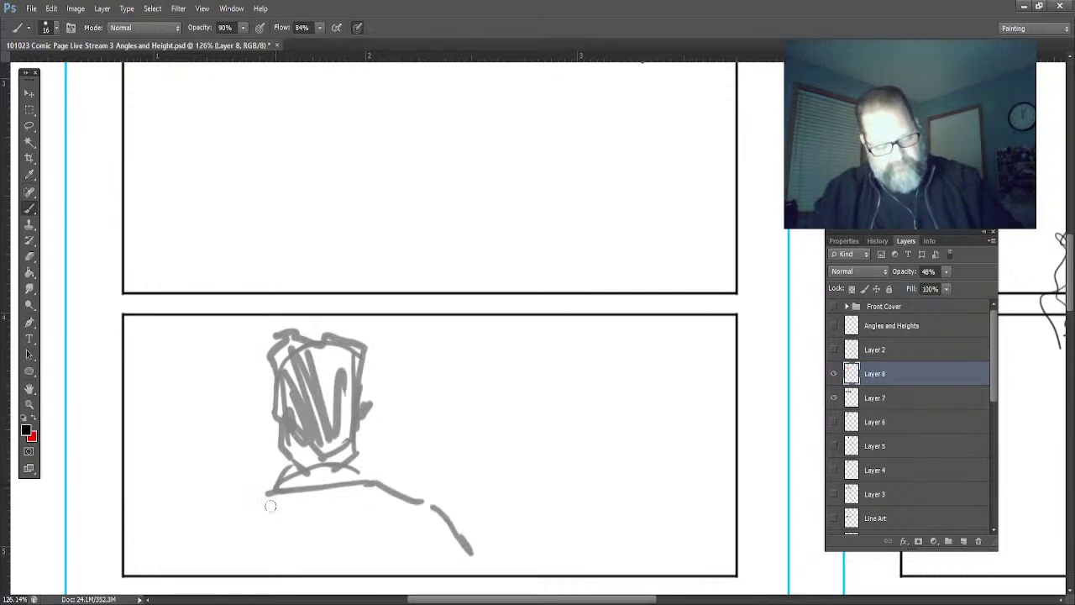
{"action": "mouse_move", "coordinate": [263, 499]}
{"action": "left_mouse_down"}
{"action": "mouse_move", "coordinate": [217, 518]}
{"action": "mouse_move", "coordinate": [195, 574]}
{"action": "left_mouse_up"}
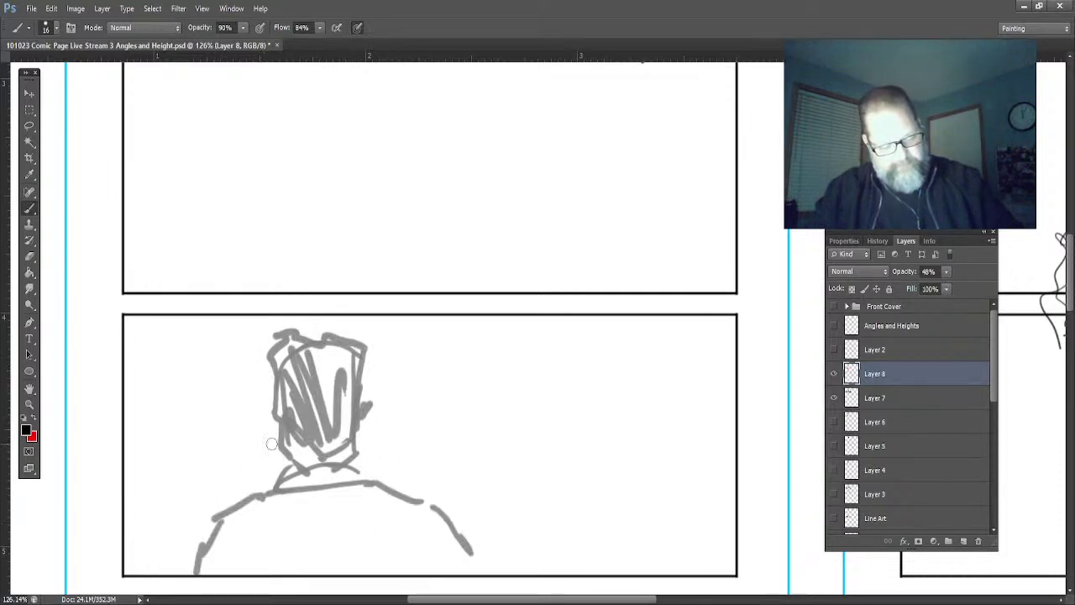
{"action": "mouse_move", "coordinate": [278, 439]}
{"action": "left_mouse_down"}
{"action": "mouse_move", "coordinate": [229, 447]}
{"action": "mouse_move", "coordinate": [211, 412]}
{"action": "mouse_move", "coordinate": [208, 329]}
{"action": "mouse_move", "coordinate": [225, 348]}
{"action": "mouse_move", "coordinate": [235, 451]}
{"action": "left_mouse_up"}
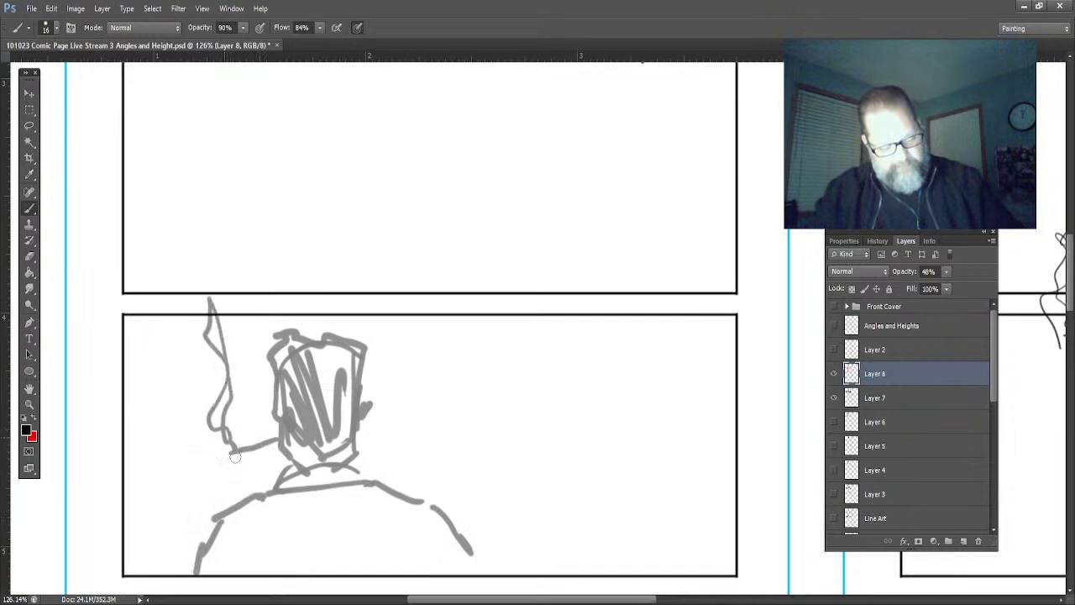
{"action": "mouse_move", "coordinate": [411, 515]}
{"action": "left_mouse_down"}
{"action": "mouse_move", "coordinate": [397, 564]}
{"action": "mouse_move", "coordinate": [343, 578]}
{"action": "mouse_move", "coordinate": [157, 515]}
{"action": "left_mouse_up"}
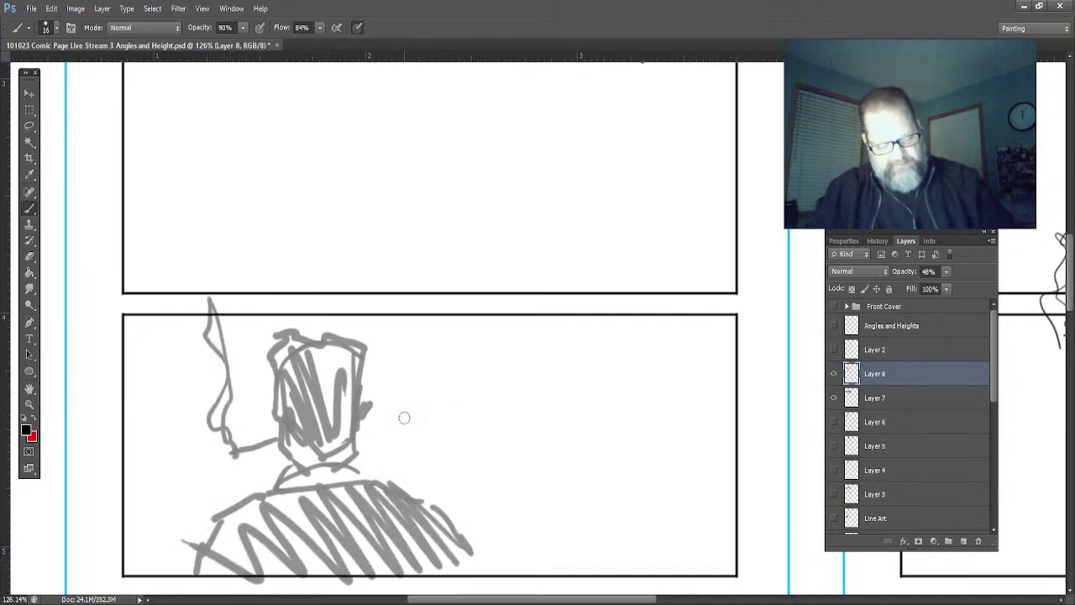
- Sketch a smiling woman's face with a hair bun, hoop earring and shoulder beside the back-view figure, and shade his shoulder darker
{"action": "mouse_move", "coordinate": [432, 431]}
{"action": "left_mouse_down"}
{"action": "mouse_move", "coordinate": [434, 446]}
{"action": "mouse_move", "coordinate": [396, 466]}
{"action": "mouse_move", "coordinate": [421, 445]}
{"action": "mouse_move", "coordinate": [392, 447]}
{"action": "left_mouse_up"}
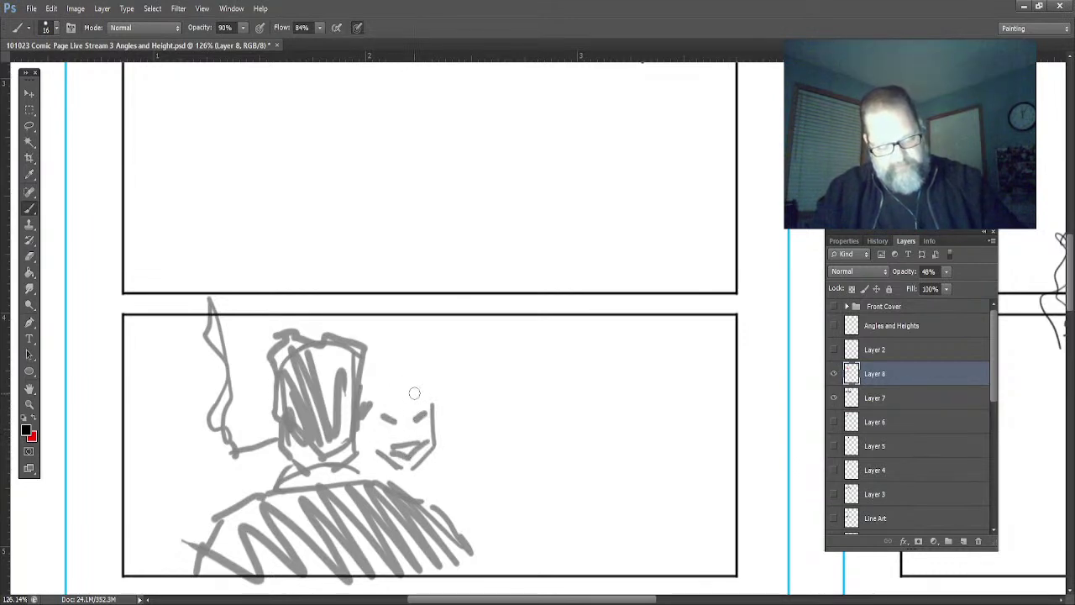
{"action": "mouse_move", "coordinate": [418, 380]}
{"action": "left_mouse_down"}
{"action": "mouse_move", "coordinate": [437, 411]}
{"action": "mouse_move", "coordinate": [427, 452]}
{"action": "mouse_move", "coordinate": [440, 391]}
{"action": "mouse_move", "coordinate": [418, 377]}
{"action": "mouse_move", "coordinate": [410, 336]}
{"action": "mouse_move", "coordinate": [398, 366]}
{"action": "mouse_move", "coordinate": [420, 356]}
{"action": "mouse_move", "coordinate": [400, 358]}
{"action": "mouse_move", "coordinate": [395, 344]}
{"action": "mouse_move", "coordinate": [390, 364]}
{"action": "mouse_move", "coordinate": [391, 338]}
{"action": "mouse_move", "coordinate": [368, 397]}
{"action": "left_mouse_up"}
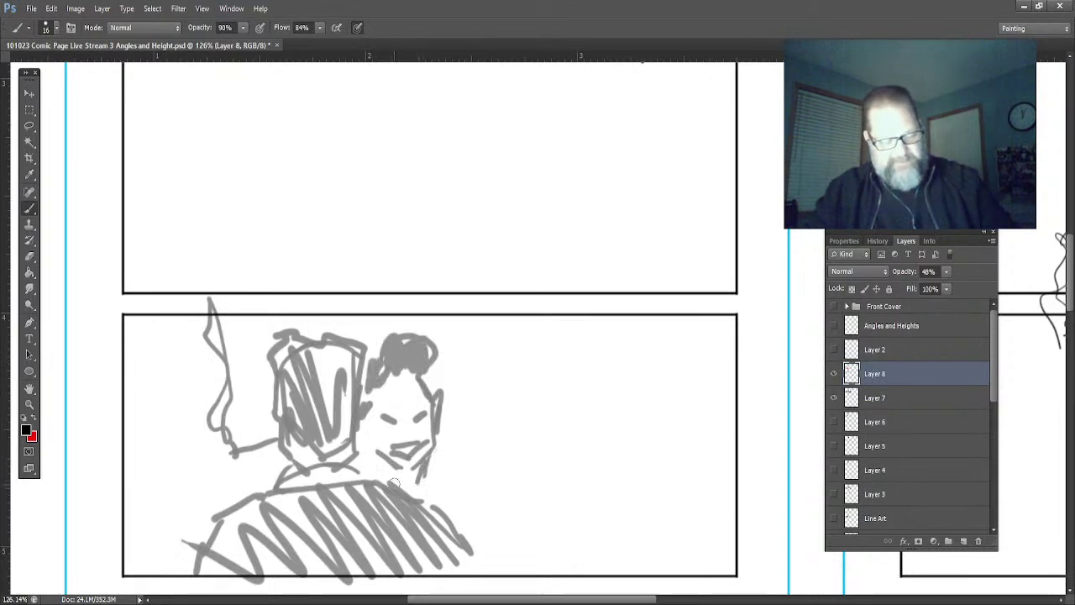
{"action": "mouse_move", "coordinate": [422, 484]}
{"action": "left_mouse_down"}
{"action": "mouse_move", "coordinate": [447, 455]}
{"action": "mouse_move", "coordinate": [456, 492]}
{"action": "mouse_move", "coordinate": [500, 525]}
{"action": "left_mouse_up"}
{"action": "mouse_move", "coordinate": [546, 574]}
{"action": "left_mouse_down"}
{"action": "mouse_move", "coordinate": [463, 519]}
{"action": "mouse_move", "coordinate": [473, 530]}
{"action": "mouse_move", "coordinate": [375, 475]}
{"action": "mouse_move", "coordinate": [399, 493]}
{"action": "mouse_move", "coordinate": [368, 485]}
{"action": "mouse_move", "coordinate": [384, 515]}
{"action": "mouse_move", "coordinate": [433, 517]}
{"action": "mouse_move", "coordinate": [447, 539]}
{"action": "mouse_move", "coordinate": [440, 531]}
{"action": "mouse_move", "coordinate": [525, 558]}
{"action": "mouse_move", "coordinate": [492, 542]}
{"action": "left_mouse_up"}
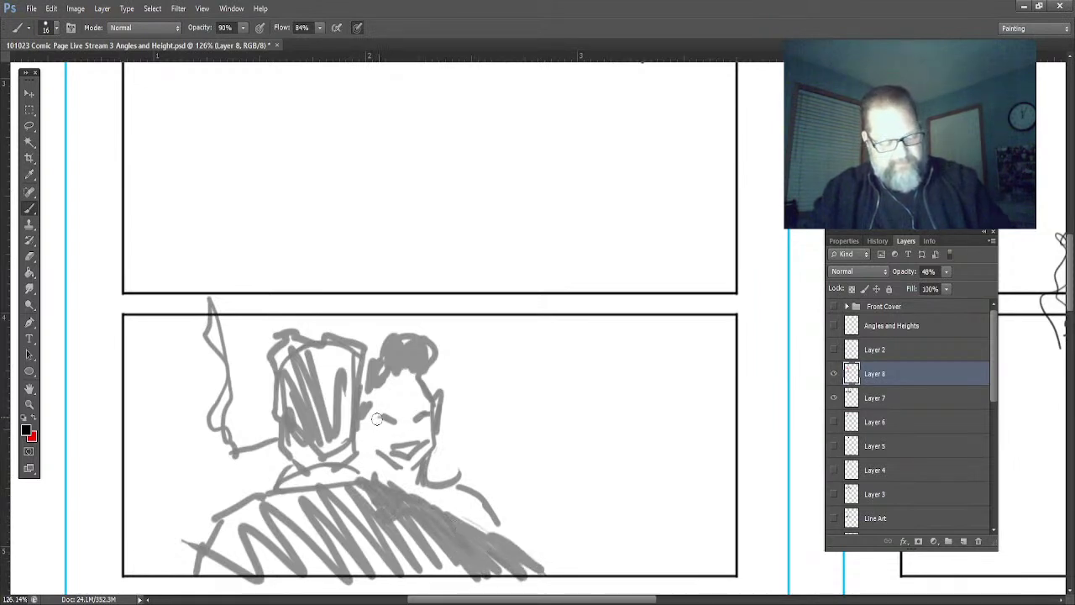
{"action": "left_click_drag", "start_coordinate": [370, 448], "coordinate": [376, 427]}
{"action": "mouse_move", "coordinate": [434, 455]}
{"action": "left_mouse_down"}
{"action": "mouse_move", "coordinate": [403, 440]}
{"action": "mouse_move", "coordinate": [341, 461]}
{"action": "left_mouse_up"}
{"action": "mouse_move", "coordinate": [510, 509]}
{"action": "left_mouse_down"}
{"action": "mouse_move", "coordinate": [503, 534]}
{"action": "mouse_move", "coordinate": [519, 547]}
{"action": "left_mouse_up"}
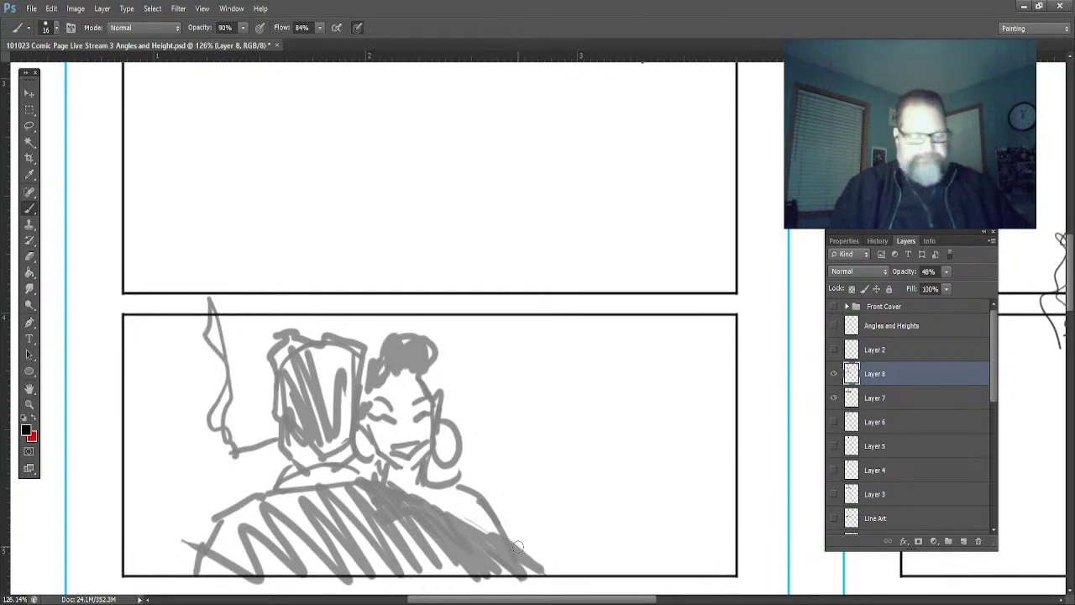
- Hide the sketch layers, duplicate Layer 8, add a new empty layer above it, and make red the active colour with a size 4 brush
{"action": "left_click", "coordinate": [835, 377]}
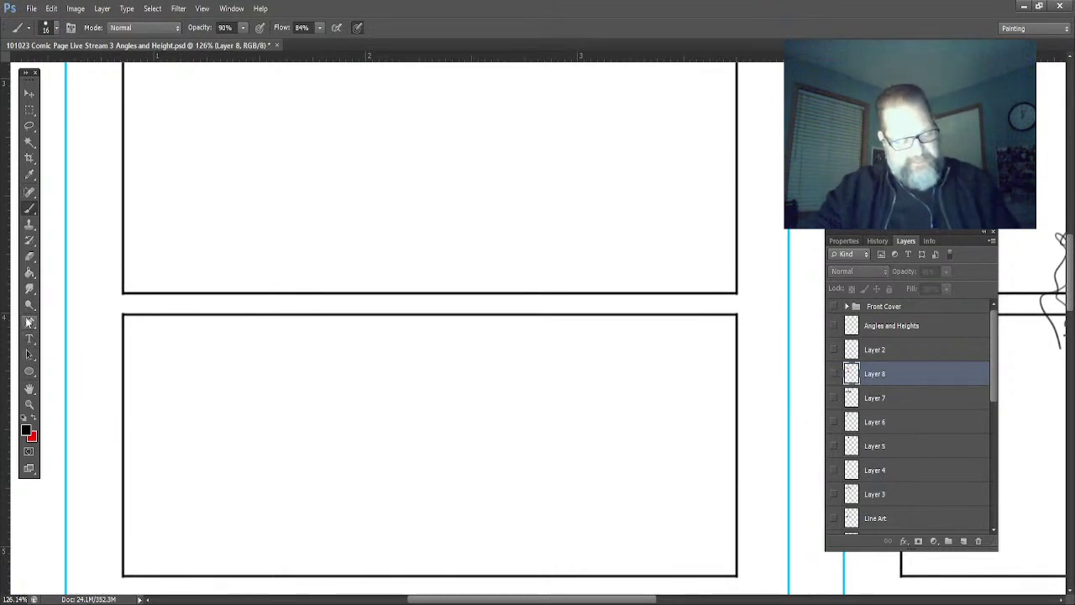
{"action": "left_click", "coordinate": [29, 390]}
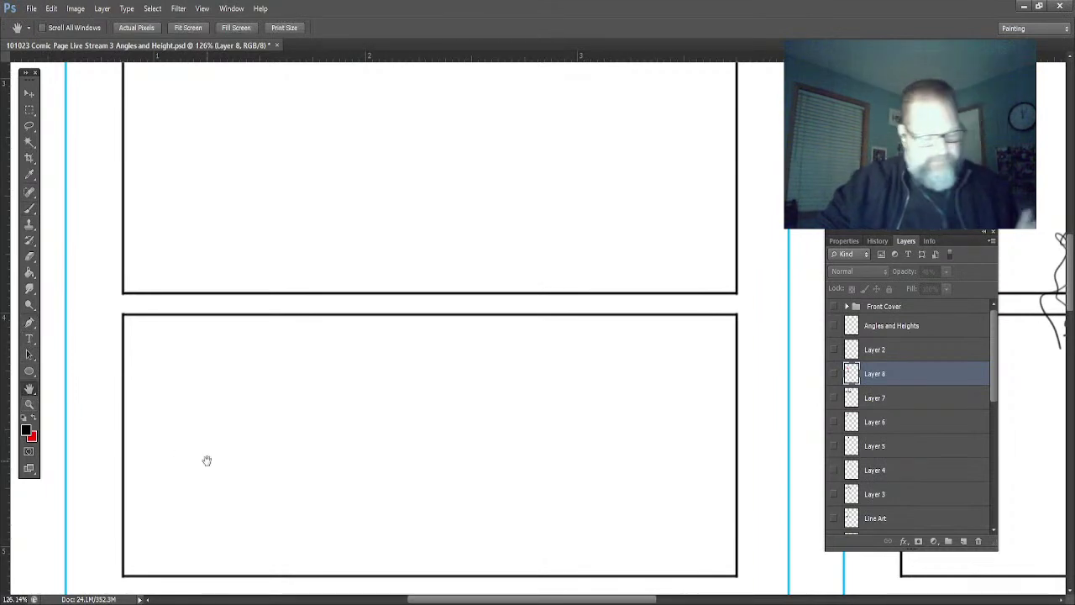
{"action": "left_click_drag", "start_coordinate": [135, 372], "coordinate": [184, 439]}
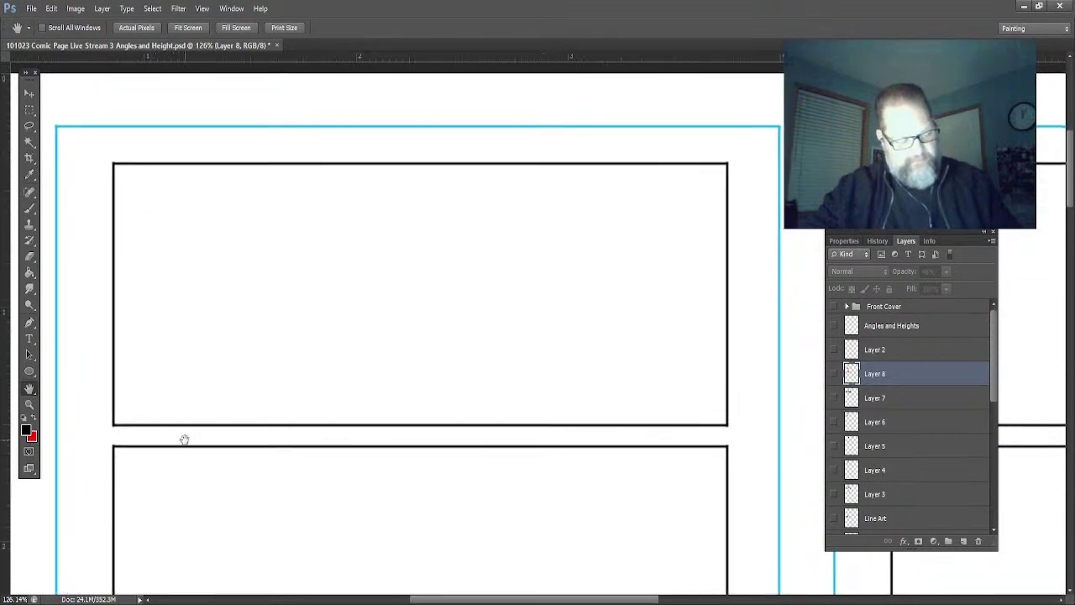
{"action": "left_click", "coordinate": [33, 420]}
{"action": "left_click", "coordinate": [28, 210]}
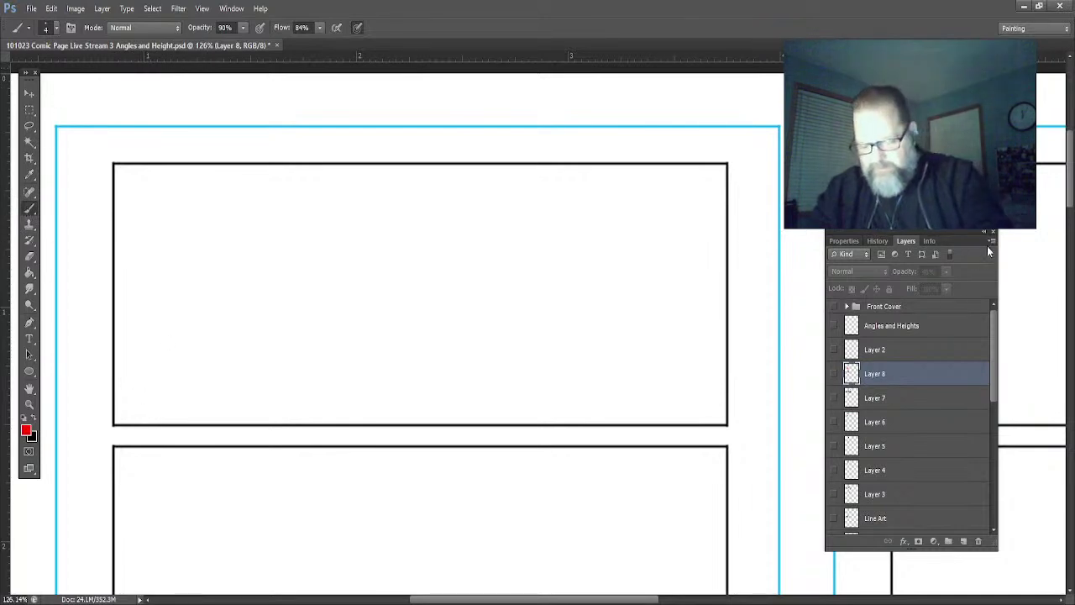
{"action": "key", "text": "ctrl+j"}
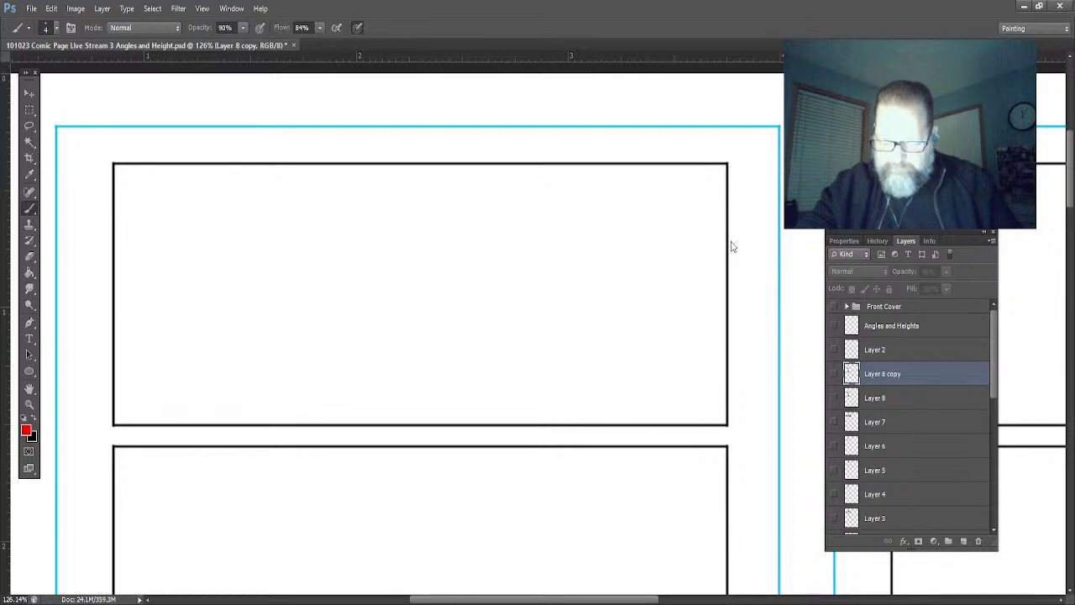
{"action": "key", "text": "ctrl+shift+alt+n"}
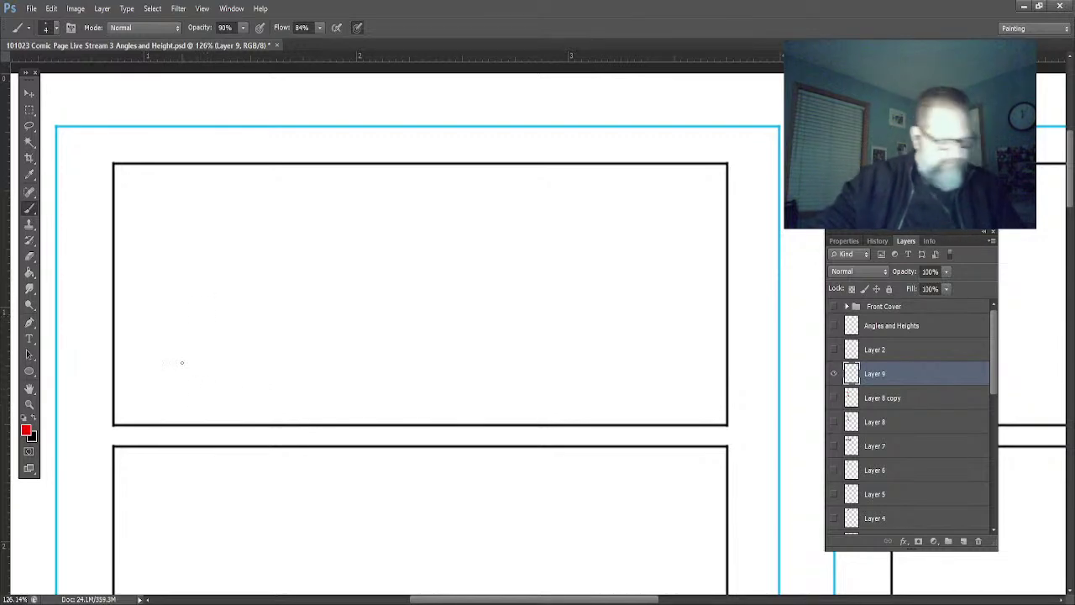
- Hand-letter "HIP LEVEL SHOT" in red along the lower edge of the first panel
{"action": "left_click_drag", "start_coordinate": [135, 392], "coordinate": [134, 417]}
{"action": "left_click_drag", "start_coordinate": [147, 393], "coordinate": [147, 416]}
{"action": "left_click_drag", "start_coordinate": [134, 405], "coordinate": [156, 415]}
{"action": "mouse_move", "coordinate": [170, 397]}
{"action": "left_mouse_down"}
{"action": "mouse_move", "coordinate": [166, 409]}
{"action": "mouse_move", "coordinate": [188, 416]}
{"action": "left_mouse_up"}
{"action": "mouse_move", "coordinate": [193, 393]}
{"action": "left_mouse_down"}
{"action": "mouse_move", "coordinate": [194, 416]}
{"action": "mouse_move", "coordinate": [206, 403]}
{"action": "left_mouse_up"}
{"action": "left_click_drag", "start_coordinate": [198, 393], "coordinate": [217, 393]}
{"action": "mouse_move", "coordinate": [222, 391]}
{"action": "left_mouse_down"}
{"action": "mouse_move", "coordinate": [230, 413]}
{"action": "mouse_move", "coordinate": [266, 414]}
{"action": "left_mouse_up"}
{"action": "mouse_move", "coordinate": [277, 392]}
{"action": "left_mouse_down"}
{"action": "mouse_move", "coordinate": [276, 414]}
{"action": "mouse_move", "coordinate": [276, 404]}
{"action": "left_mouse_up"}
{"action": "left_click_drag", "start_coordinate": [285, 393], "coordinate": [294, 412]}
{"action": "left_click_drag", "start_coordinate": [282, 388], "coordinate": [312, 393]}
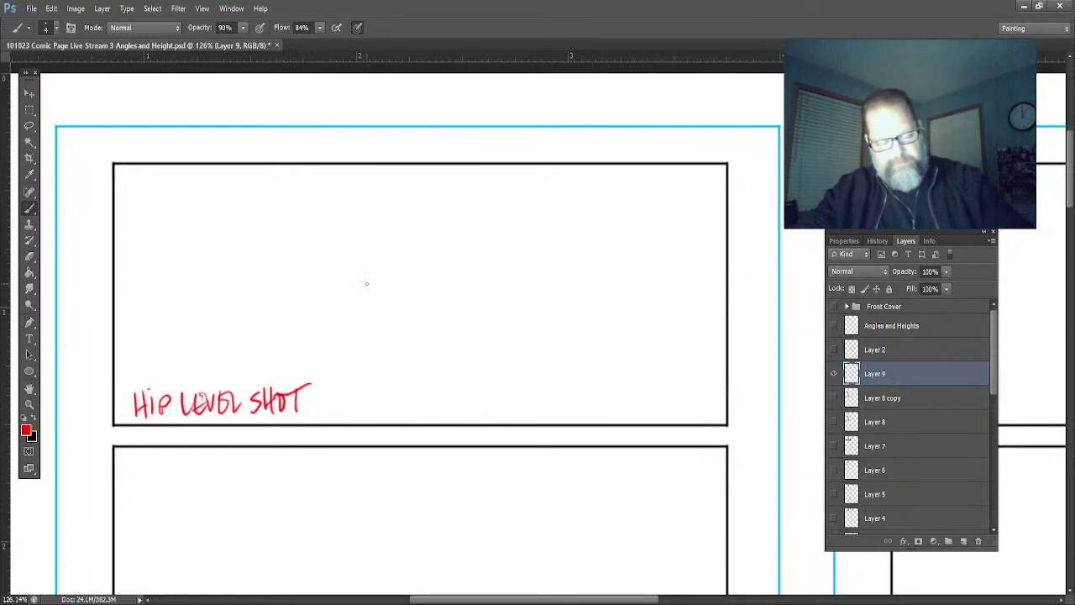
- Sketch a curved cartridge belt in black in the first panel, filled with a row of vertical bullet strokes
{"action": "left_click", "coordinate": [34, 419]}
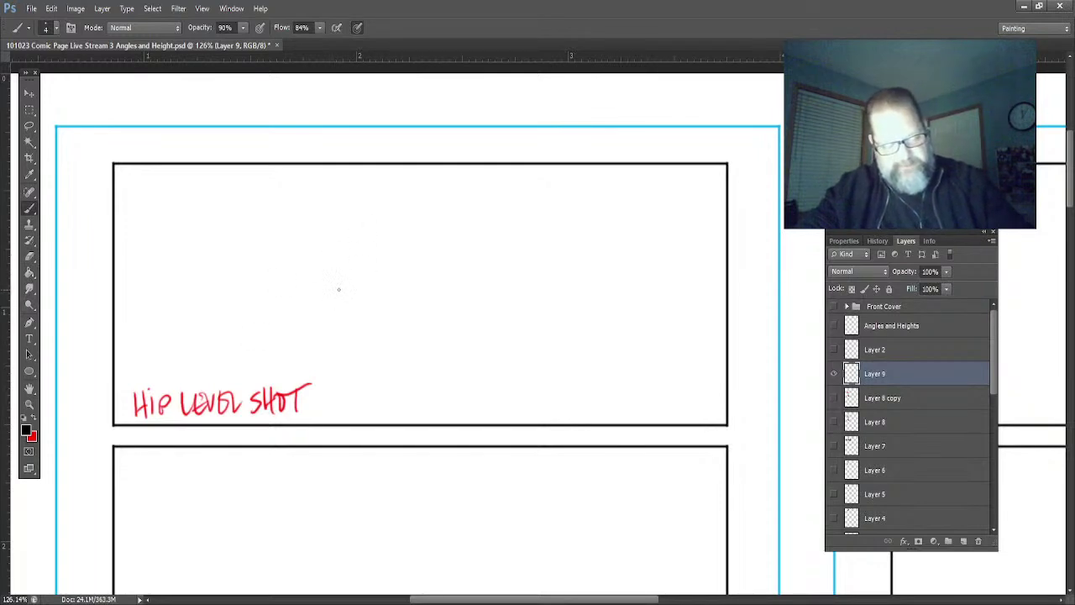
{"action": "mouse_move", "coordinate": [250, 294]}
{"action": "left_mouse_down"}
{"action": "mouse_move", "coordinate": [353, 293]}
{"action": "mouse_move", "coordinate": [244, 293]}
{"action": "mouse_move", "coordinate": [242, 326]}
{"action": "left_mouse_up"}
{"action": "left_click_drag", "start_coordinate": [367, 300], "coordinate": [365, 331]}
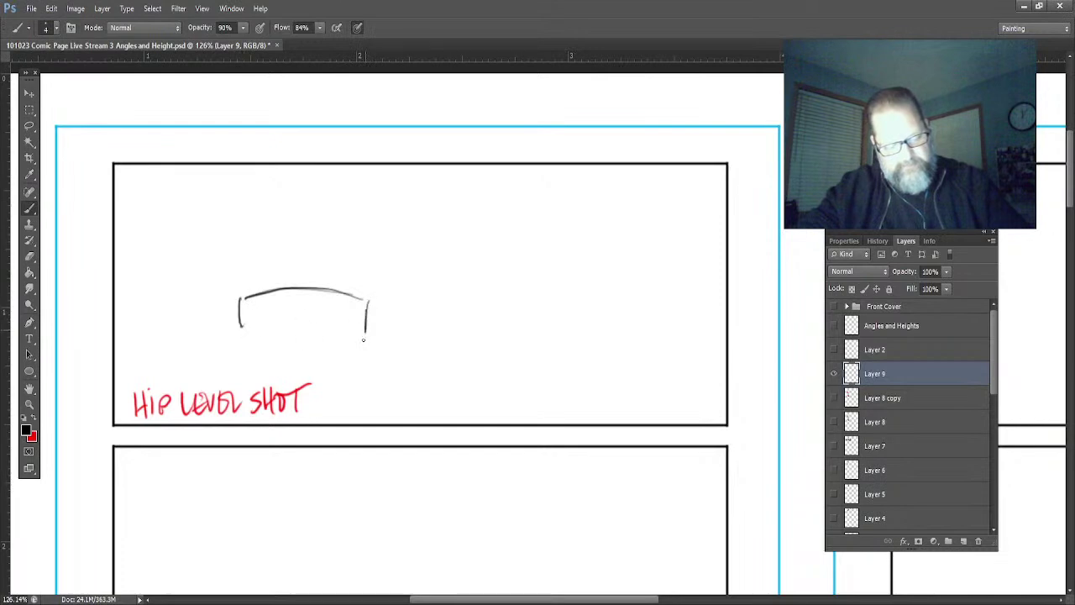
{"action": "mouse_move", "coordinate": [250, 295]}
{"action": "left_mouse_down"}
{"action": "mouse_move", "coordinate": [252, 330]}
{"action": "mouse_move", "coordinate": [263, 326]}
{"action": "left_mouse_up"}
{"action": "mouse_move", "coordinate": [269, 294]}
{"action": "left_mouse_down"}
{"action": "mouse_move", "coordinate": [279, 324]}
{"action": "mouse_move", "coordinate": [289, 321]}
{"action": "left_mouse_up"}
{"action": "mouse_move", "coordinate": [290, 293]}
{"action": "left_mouse_down"}
{"action": "mouse_move", "coordinate": [301, 325]}
{"action": "mouse_move", "coordinate": [311, 319]}
{"action": "left_mouse_up"}
{"action": "mouse_move", "coordinate": [323, 293]}
{"action": "left_mouse_down"}
{"action": "mouse_move", "coordinate": [326, 322]}
{"action": "mouse_move", "coordinate": [336, 322]}
{"action": "left_mouse_up"}
{"action": "mouse_move", "coordinate": [341, 292]}
{"action": "left_mouse_down"}
{"action": "mouse_move", "coordinate": [342, 326]}
{"action": "mouse_move", "coordinate": [353, 326]}
{"action": "left_mouse_up"}
- Draw the holstered gun at the side of the belt, close the belt's lower edge and outline the trouser tops
{"action": "mouse_move", "coordinate": [359, 302]}
{"action": "left_mouse_down"}
{"action": "mouse_move", "coordinate": [361, 340]}
{"action": "mouse_move", "coordinate": [387, 358]}
{"action": "mouse_move", "coordinate": [398, 427]}
{"action": "left_mouse_up"}
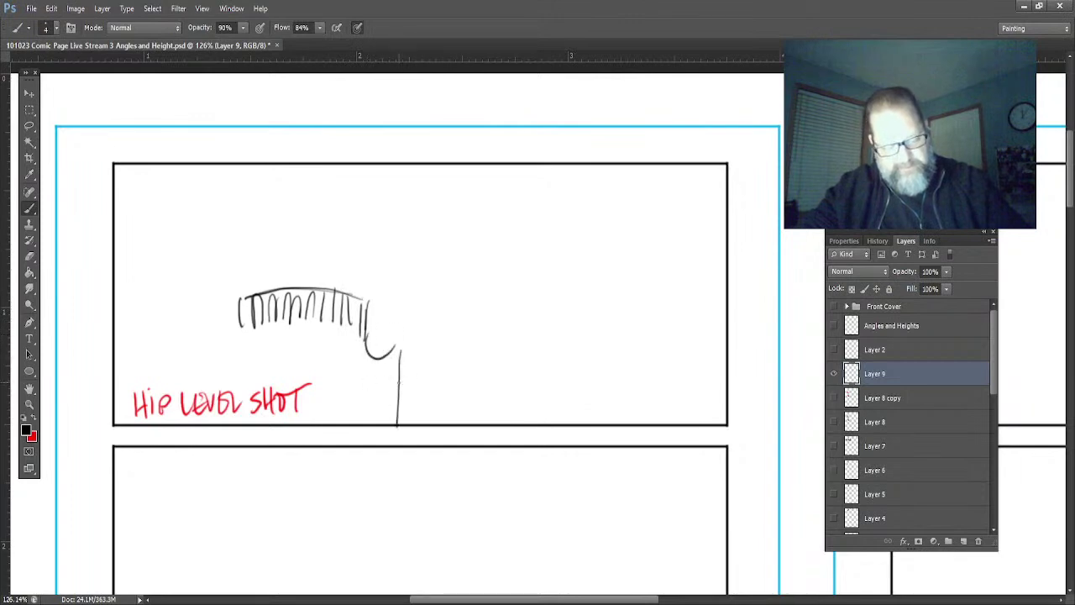
{"action": "left_click_drag", "start_coordinate": [401, 371], "coordinate": [377, 392]}
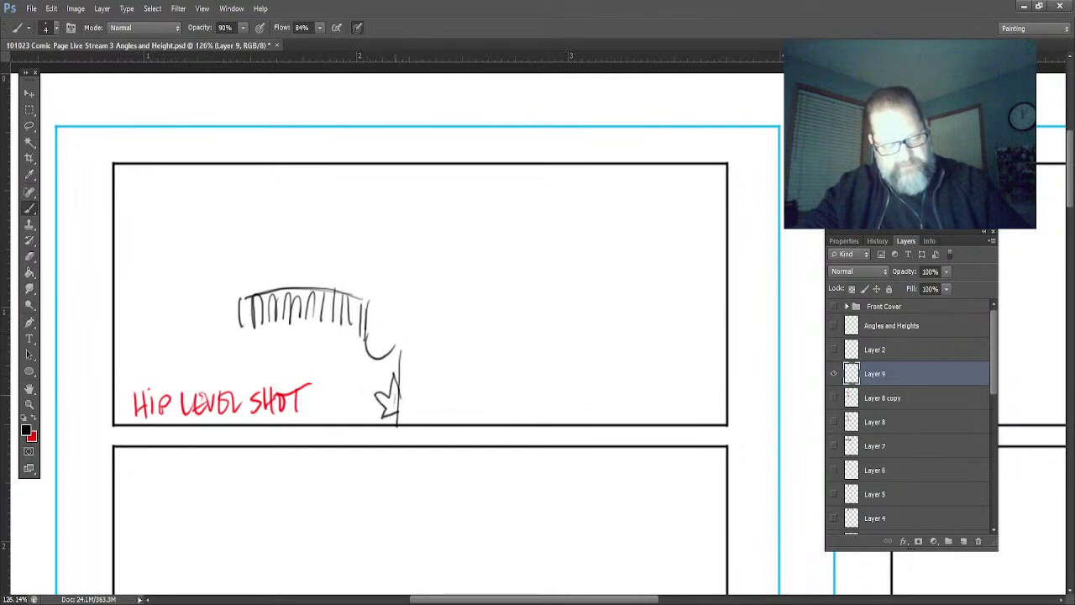
{"action": "mouse_move", "coordinate": [395, 347]}
{"action": "left_mouse_down"}
{"action": "mouse_move", "coordinate": [360, 259]}
{"action": "mouse_move", "coordinate": [351, 304]}
{"action": "mouse_move", "coordinate": [382, 332]}
{"action": "left_mouse_up"}
{"action": "mouse_move", "coordinate": [380, 294]}
{"action": "left_mouse_down"}
{"action": "mouse_move", "coordinate": [390, 356]}
{"action": "mouse_move", "coordinate": [380, 316]}
{"action": "mouse_move", "coordinate": [370, 363]}
{"action": "mouse_move", "coordinate": [266, 326]}
{"action": "mouse_move", "coordinate": [230, 326]}
{"action": "left_mouse_up"}
{"action": "left_click_drag", "start_coordinate": [306, 327], "coordinate": [226, 339]}
{"action": "left_click_drag", "start_coordinate": [223, 319], "coordinate": [223, 382]}
{"action": "mouse_move", "coordinate": [359, 339]}
{"action": "left_mouse_down"}
{"action": "mouse_move", "coordinate": [308, 392]}
{"action": "mouse_move", "coordinate": [355, 391]}
{"action": "left_mouse_up"}
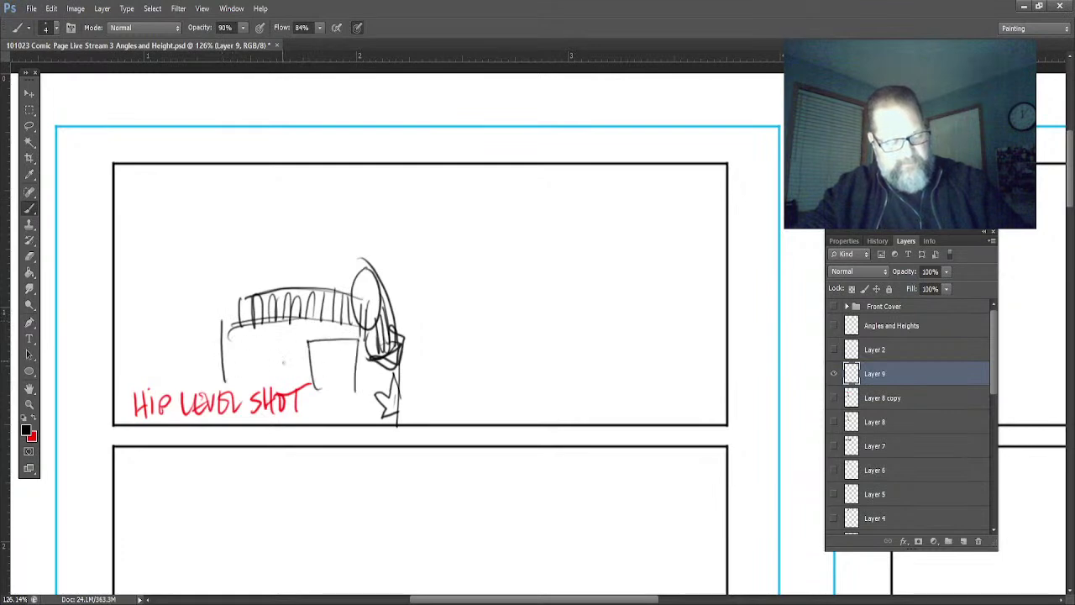
- Draw the figure's waist with curved shirt-hem lines and extend the torso sides up to the panel's upper border
{"action": "left_click_drag", "start_coordinate": [389, 261], "coordinate": [388, 294]}
{"action": "left_click_drag", "start_coordinate": [380, 244], "coordinate": [237, 262]}
{"action": "left_click_drag", "start_coordinate": [380, 230], "coordinate": [225, 251]}
{"action": "left_click_drag", "start_coordinate": [235, 286], "coordinate": [233, 300]}
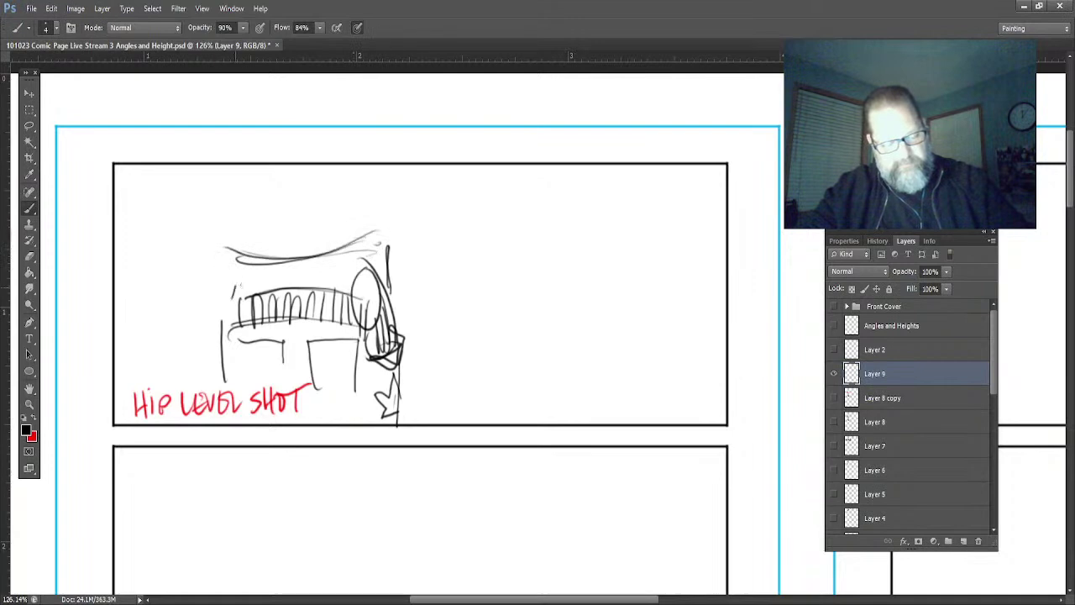
{"action": "left_click_drag", "start_coordinate": [221, 244], "coordinate": [216, 171]}
{"action": "left_click_drag", "start_coordinate": [390, 168], "coordinate": [397, 250]}
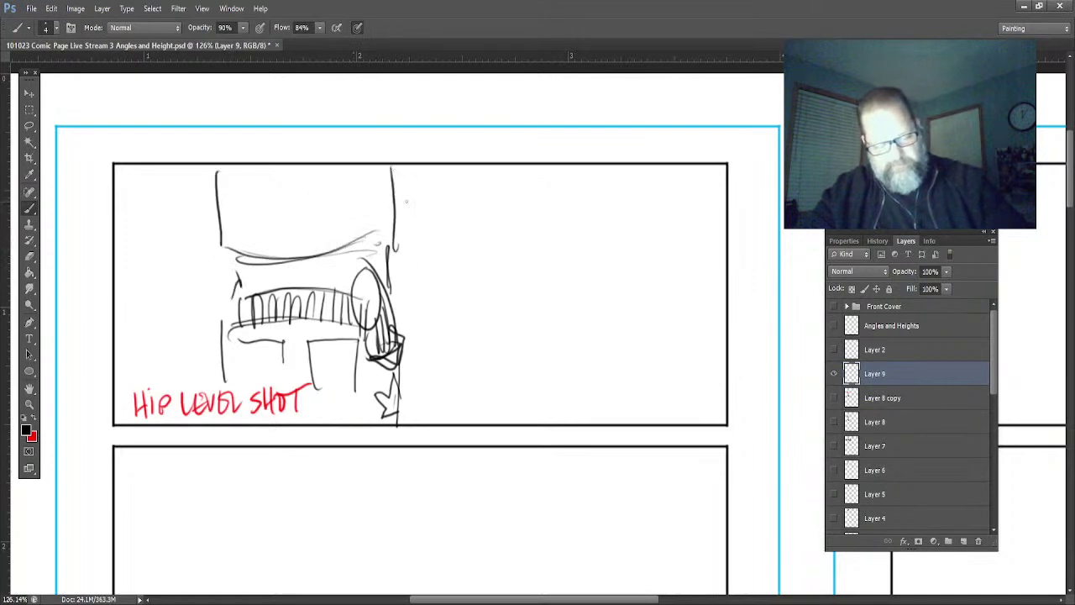
- Sketch both arms hanging beside the torso, with a cuff and a curled hand reaching down near the holster
{"action": "left_click_drag", "start_coordinate": [432, 146], "coordinate": [462, 232]}
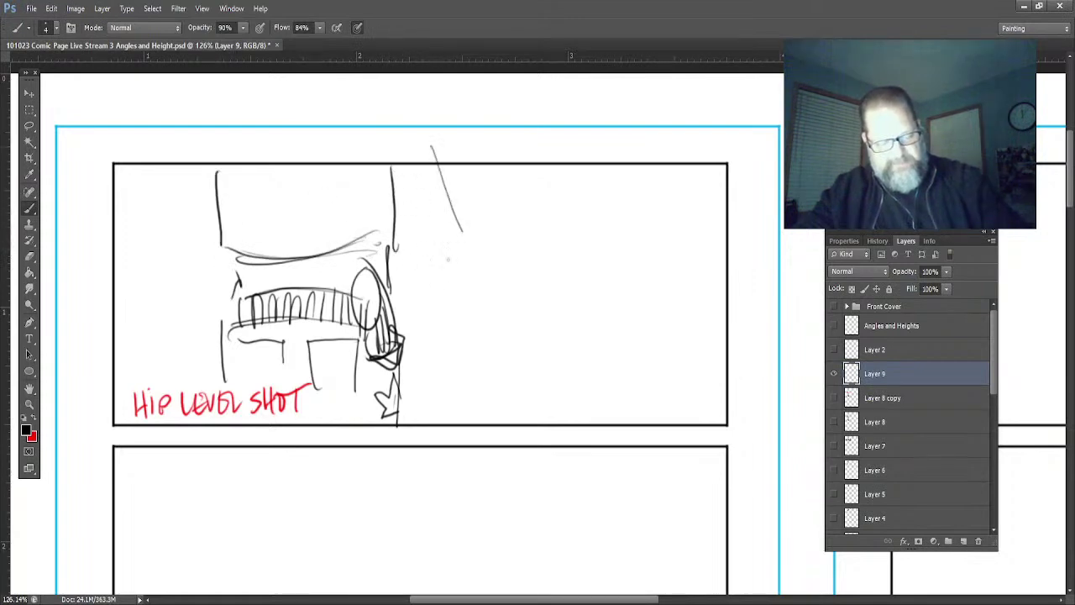
{"action": "mouse_move", "coordinate": [467, 269]}
{"action": "left_mouse_down"}
{"action": "mouse_move", "coordinate": [436, 302]}
{"action": "mouse_move", "coordinate": [483, 286]}
{"action": "mouse_move", "coordinate": [444, 321]}
{"action": "left_mouse_up"}
{"action": "mouse_move", "coordinate": [464, 263]}
{"action": "left_mouse_down"}
{"action": "mouse_move", "coordinate": [492, 324]}
{"action": "mouse_move", "coordinate": [460, 345]}
{"action": "mouse_move", "coordinate": [495, 400]}
{"action": "left_mouse_up"}
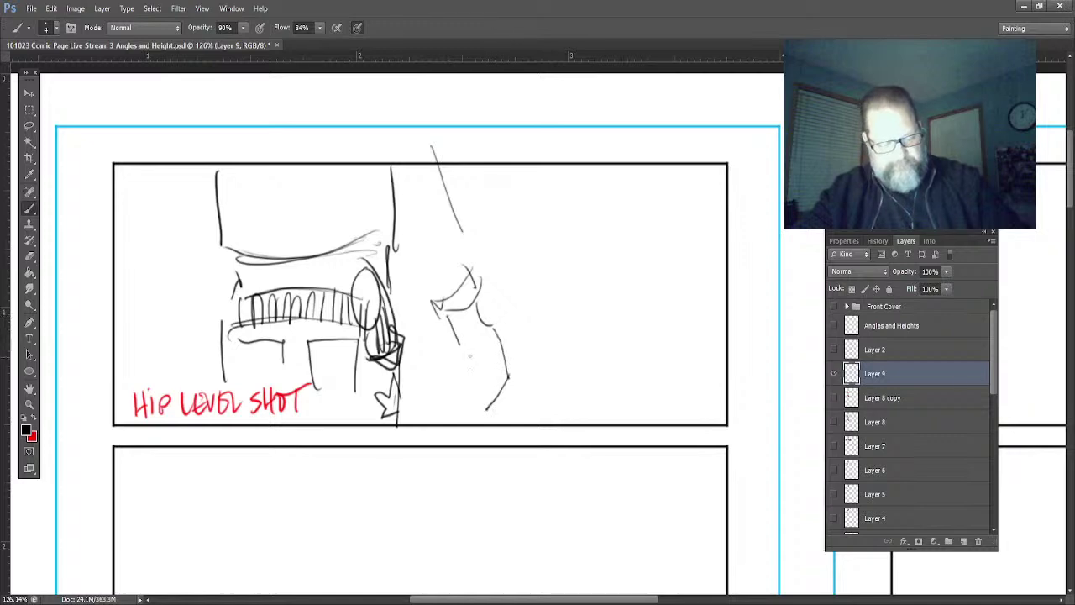
{"action": "mouse_move", "coordinate": [459, 346]}
{"action": "left_mouse_down"}
{"action": "mouse_move", "coordinate": [484, 365]}
{"action": "mouse_move", "coordinate": [463, 403]}
{"action": "left_mouse_up"}
{"action": "left_click_drag", "start_coordinate": [392, 216], "coordinate": [418, 301]}
{"action": "mouse_move", "coordinate": [213, 174]}
{"action": "left_mouse_down"}
{"action": "mouse_move", "coordinate": [196, 220]}
{"action": "mouse_move", "coordinate": [198, 183]}
{"action": "mouse_move", "coordinate": [163, 290]}
{"action": "left_mouse_up"}
{"action": "left_click_drag", "start_coordinate": [183, 327], "coordinate": [165, 370]}
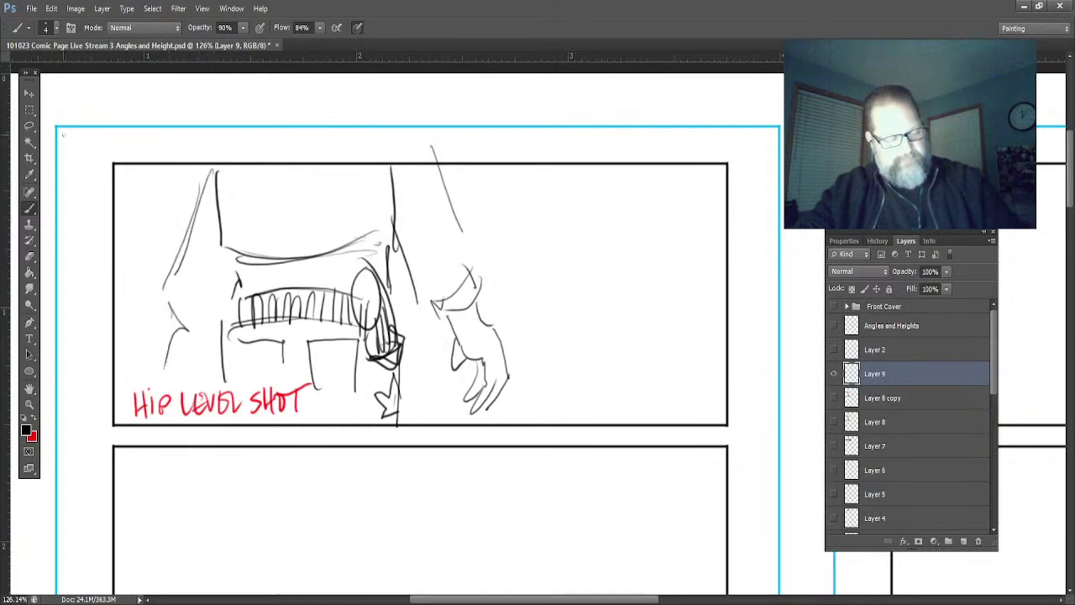
- Lasso the hip-level figure without its lettering, shift it slightly closer to the panel's left border, and deselect
{"action": "left_click", "coordinate": [28, 125]}
{"action": "mouse_move", "coordinate": [207, 142]}
{"action": "left_mouse_down"}
{"action": "mouse_move", "coordinate": [135, 370]}
{"action": "mouse_move", "coordinate": [306, 370]}
{"action": "mouse_move", "coordinate": [382, 470]}
{"action": "mouse_move", "coordinate": [504, 185]}
{"action": "mouse_move", "coordinate": [158, 144]}
{"action": "left_mouse_up"}
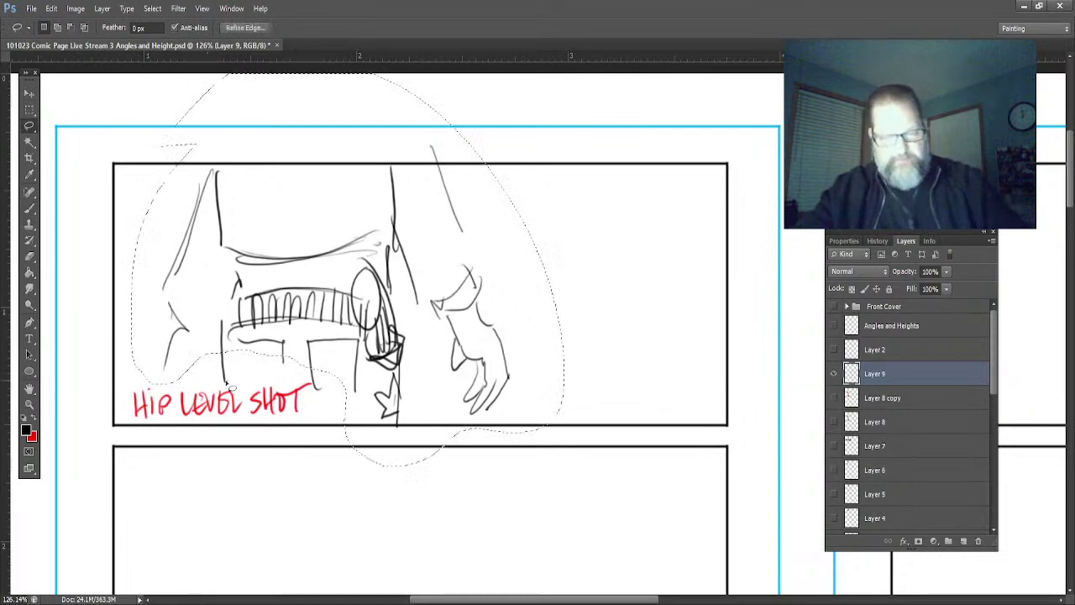
{"action": "left_click", "coordinate": [29, 93]}
{"action": "left_click_drag", "start_coordinate": [282, 287], "coordinate": [250, 285]}
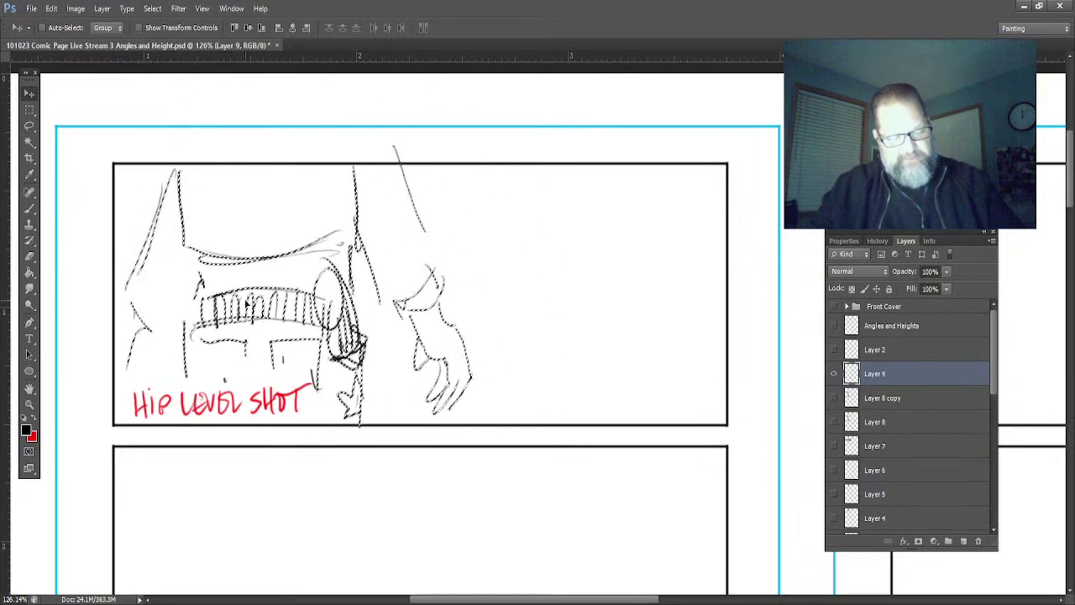
{"action": "key", "text": "ctrl+d"}
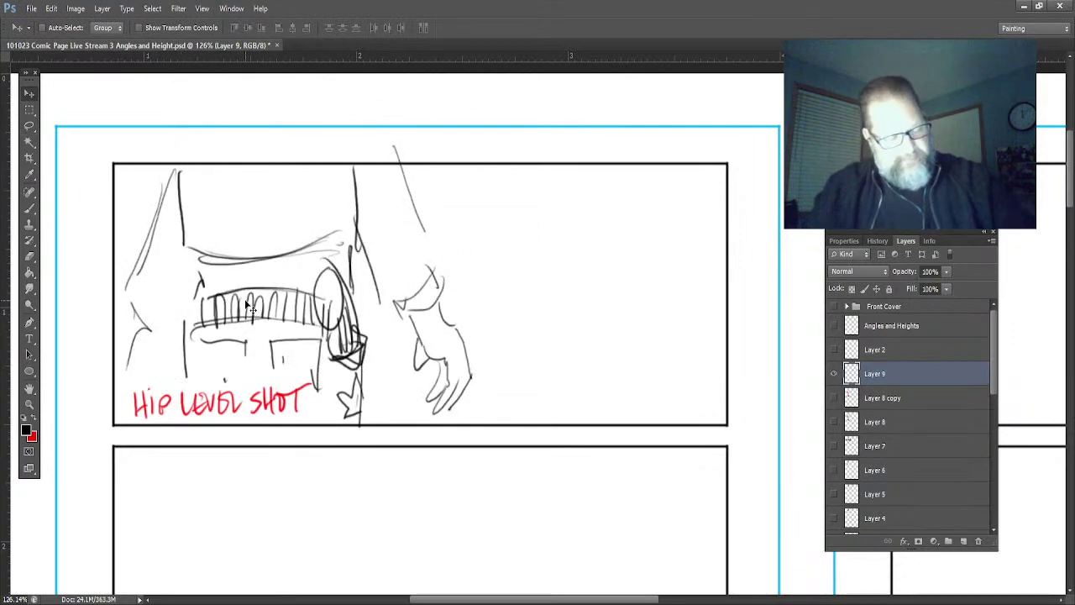
- Fill the shirt solid black with a size 31 brush and add heavy blacks to the cartridges, holster, trouser leg, cuff and hand
{"action": "left_click", "coordinate": [28, 209]}
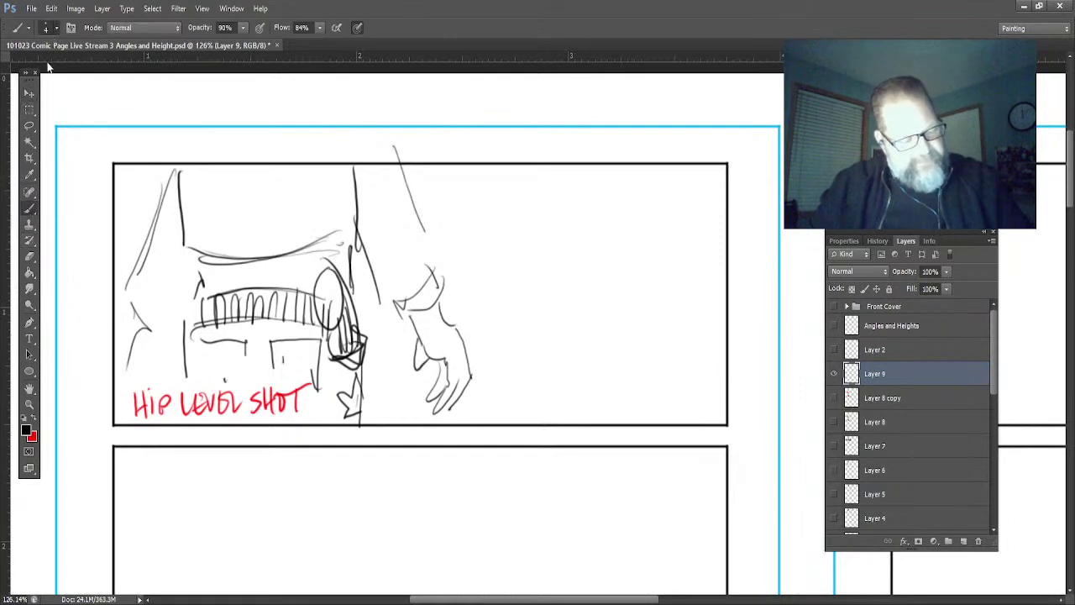
{"action": "mouse_move", "coordinate": [204, 192]}
{"action": "left_mouse_down"}
{"action": "mouse_move", "coordinate": [185, 231]}
{"action": "mouse_move", "coordinate": [227, 203]}
{"action": "mouse_move", "coordinate": [262, 235]}
{"action": "mouse_move", "coordinate": [288, 227]}
{"action": "mouse_move", "coordinate": [300, 183]}
{"action": "mouse_move", "coordinate": [324, 191]}
{"action": "mouse_move", "coordinate": [337, 172]}
{"action": "mouse_move", "coordinate": [338, 236]}
{"action": "mouse_move", "coordinate": [200, 243]}
{"action": "mouse_move", "coordinate": [329, 229]}
{"action": "mouse_move", "coordinate": [191, 226]}
{"action": "mouse_move", "coordinate": [317, 176]}
{"action": "mouse_move", "coordinate": [236, 179]}
{"action": "mouse_move", "coordinate": [302, 153]}
{"action": "left_mouse_up"}
{"action": "mouse_move", "coordinate": [252, 287]}
{"action": "left_mouse_down"}
{"action": "mouse_move", "coordinate": [200, 313]}
{"action": "mouse_move", "coordinate": [290, 294]}
{"action": "mouse_move", "coordinate": [308, 303]}
{"action": "mouse_move", "coordinate": [341, 363]}
{"action": "mouse_move", "coordinate": [360, 337]}
{"action": "mouse_move", "coordinate": [347, 351]}
{"action": "mouse_move", "coordinate": [365, 353]}
{"action": "mouse_move", "coordinate": [357, 380]}
{"action": "mouse_move", "coordinate": [330, 344]}
{"action": "mouse_move", "coordinate": [317, 424]}
{"action": "left_mouse_up"}
{"action": "left_click_drag", "start_coordinate": [320, 344], "coordinate": [319, 424]}
{"action": "left_click_drag", "start_coordinate": [397, 301], "coordinate": [403, 306]}
{"action": "mouse_move", "coordinate": [415, 330]}
{"action": "left_mouse_down"}
{"action": "mouse_move", "coordinate": [420, 360]}
{"action": "mouse_move", "coordinate": [436, 370]}
{"action": "mouse_move", "coordinate": [437, 400]}
{"action": "left_mouse_up"}
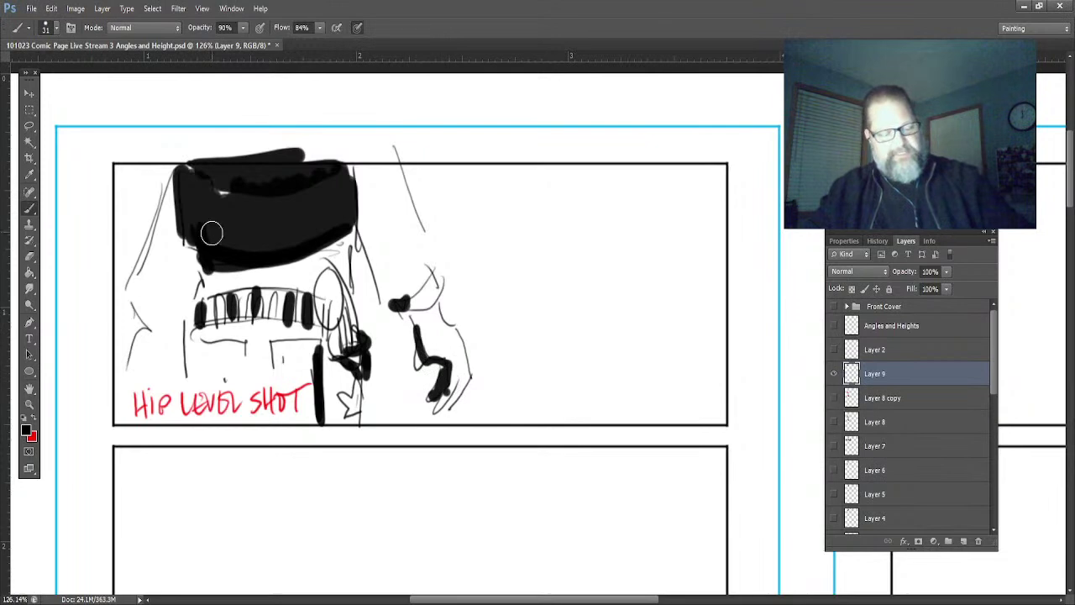
{"action": "left_click_drag", "start_coordinate": [197, 254], "coordinate": [155, 296]}
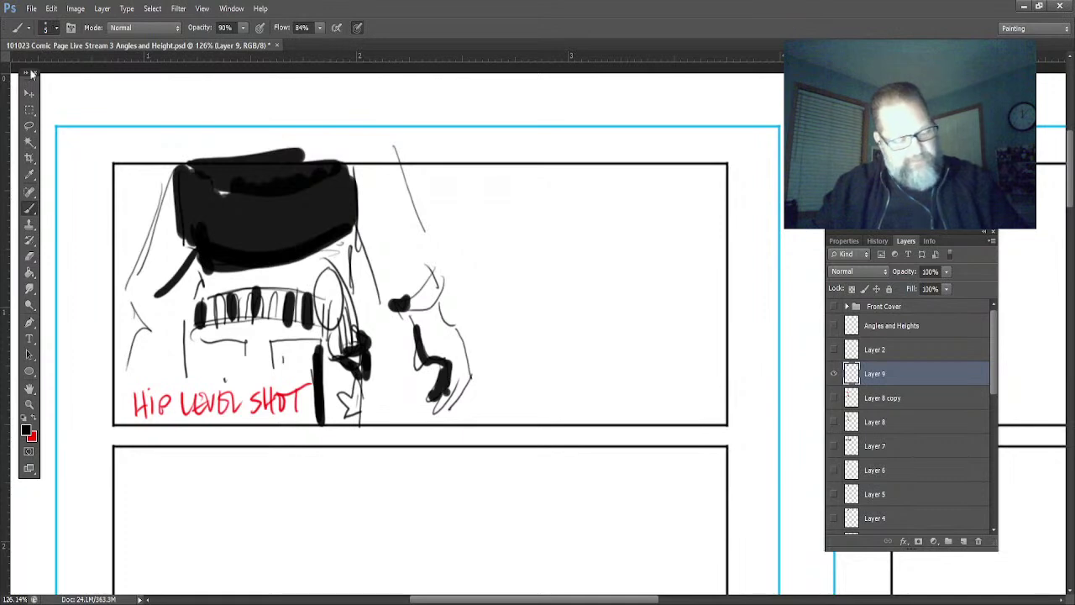
- Draw thin, slightly sloping horizon lines across the open area behind the gunslinger's hand with a size 5 brush
{"action": "left_click_drag", "start_coordinate": [726, 326], "coordinate": [444, 317]}
{"action": "left_click_drag", "start_coordinate": [695, 304], "coordinate": [420, 335]}
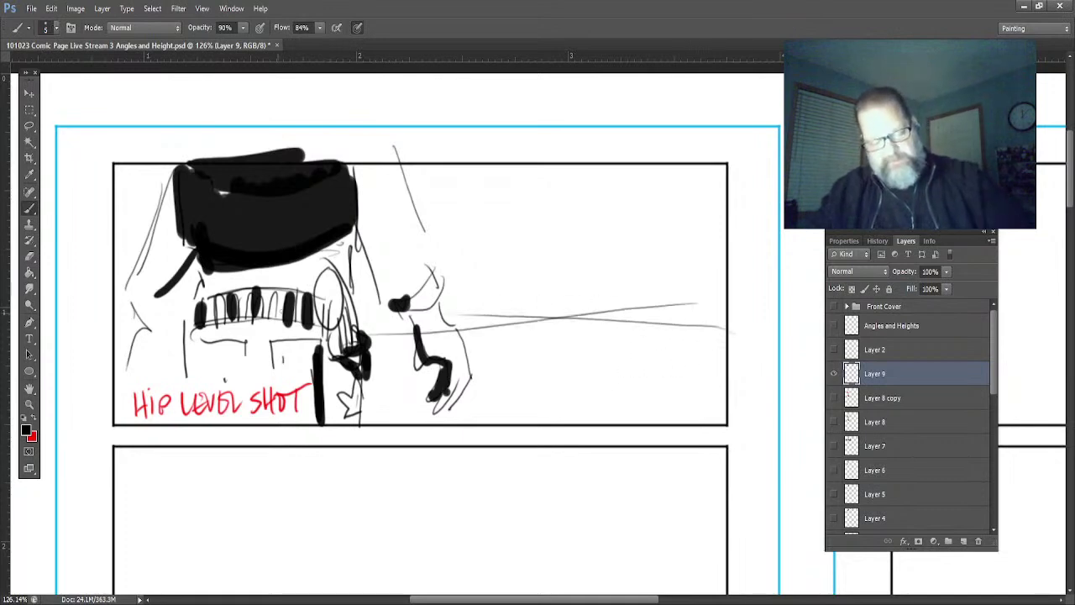
{"action": "left_click_drag", "start_coordinate": [709, 295], "coordinate": [457, 314]}
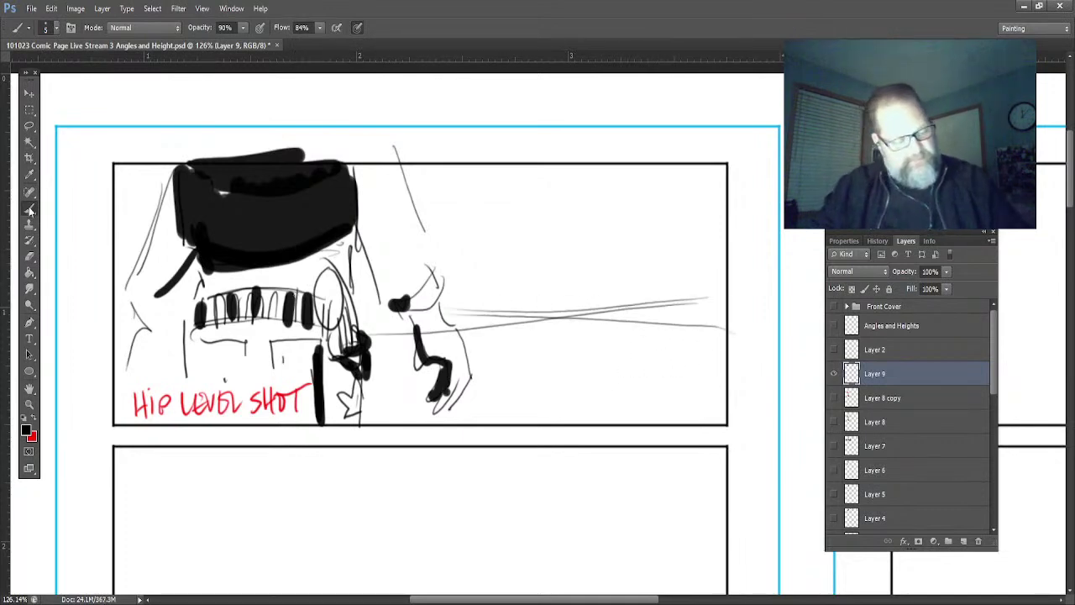
- Sketch a small distant gunslinger facing the foreground figure, with a brimmed hat, spread arms, ragged coat and dark legs
{"action": "mouse_move", "coordinate": [522, 246]}
{"action": "left_mouse_down"}
{"action": "mouse_move", "coordinate": [567, 239]}
{"action": "mouse_move", "coordinate": [551, 235]}
{"action": "left_mouse_up"}
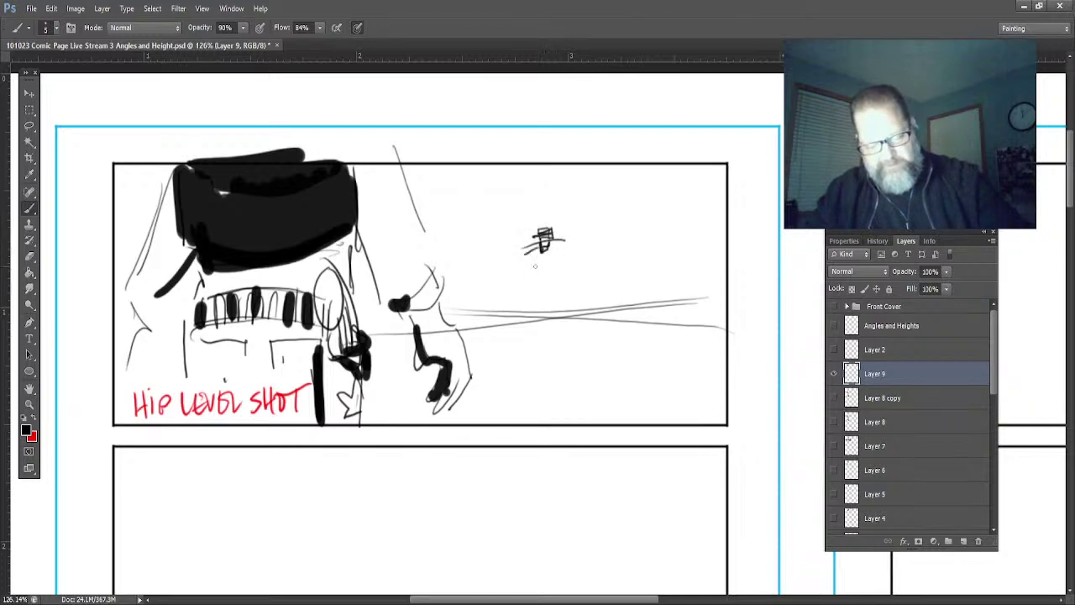
{"action": "mouse_move", "coordinate": [538, 248]}
{"action": "left_mouse_down"}
{"action": "mouse_move", "coordinate": [522, 291]}
{"action": "mouse_move", "coordinate": [571, 296]}
{"action": "mouse_move", "coordinate": [524, 291]}
{"action": "mouse_move", "coordinate": [564, 297]}
{"action": "mouse_move", "coordinate": [524, 306]}
{"action": "left_mouse_up"}
{"action": "left_click_drag", "start_coordinate": [552, 250], "coordinate": [581, 291]}
{"action": "mouse_move", "coordinate": [559, 247]}
{"action": "left_mouse_down"}
{"action": "mouse_move", "coordinate": [546, 269]}
{"action": "mouse_move", "coordinate": [508, 276]}
{"action": "mouse_move", "coordinate": [512, 289]}
{"action": "left_mouse_up"}
{"action": "mouse_move", "coordinate": [508, 279]}
{"action": "left_mouse_down"}
{"action": "mouse_move", "coordinate": [531, 271]}
{"action": "mouse_move", "coordinate": [534, 354]}
{"action": "left_mouse_up"}
{"action": "mouse_move", "coordinate": [531, 304]}
{"action": "left_mouse_down"}
{"action": "mouse_move", "coordinate": [538, 371]}
{"action": "mouse_move", "coordinate": [537, 356]}
{"action": "left_mouse_up"}
{"action": "mouse_move", "coordinate": [556, 300]}
{"action": "left_mouse_down"}
{"action": "mouse_move", "coordinate": [558, 374]}
{"action": "mouse_move", "coordinate": [548, 345]}
{"action": "left_mouse_up"}
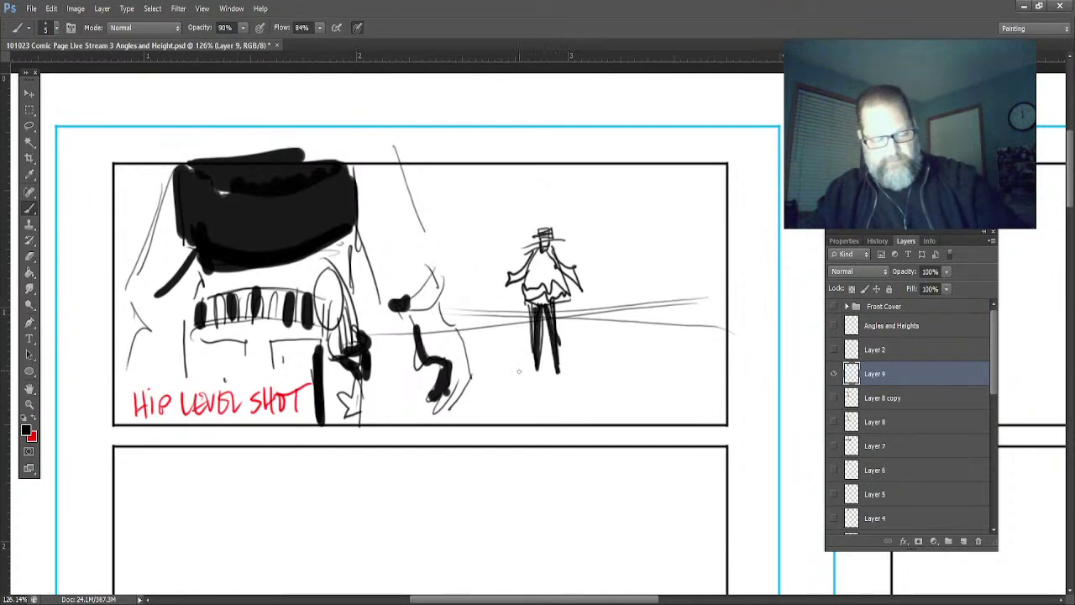
- Draw a round scribbled tumbleweed on the ground and add small hand strokes to the distant gunslinger
{"action": "mouse_move", "coordinate": [641, 352]}
{"action": "left_mouse_down"}
{"action": "mouse_move", "coordinate": [664, 345]}
{"action": "mouse_move", "coordinate": [696, 363]}
{"action": "left_mouse_up"}
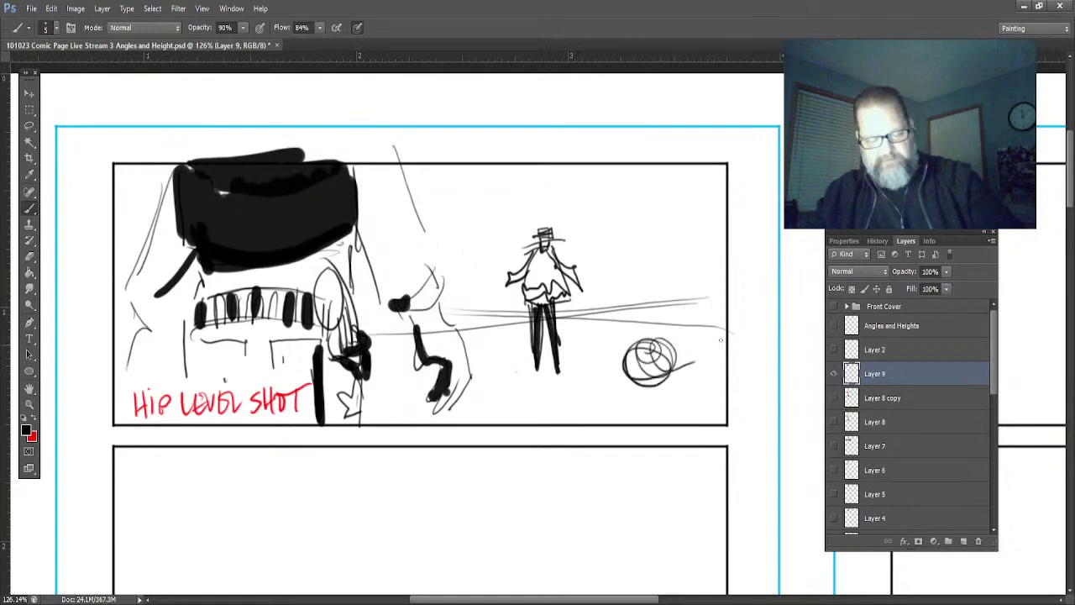
{"action": "left_click_drag", "start_coordinate": [721, 301], "coordinate": [731, 308]}
{"action": "left_click_drag", "start_coordinate": [505, 285], "coordinate": [505, 299]}
{"action": "left_click_drag", "start_coordinate": [579, 289], "coordinate": [584, 298]}
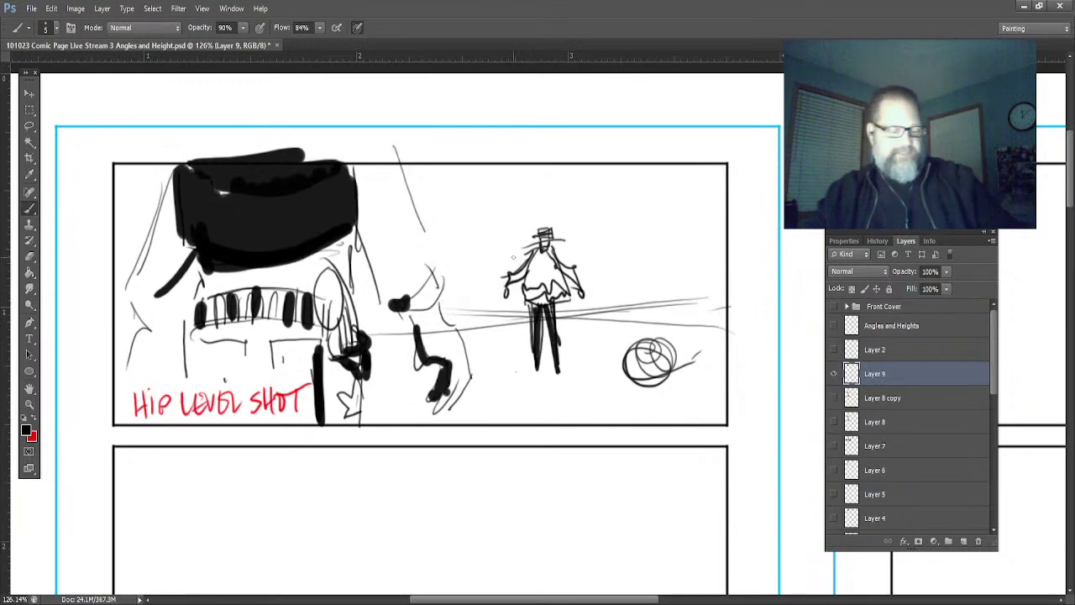
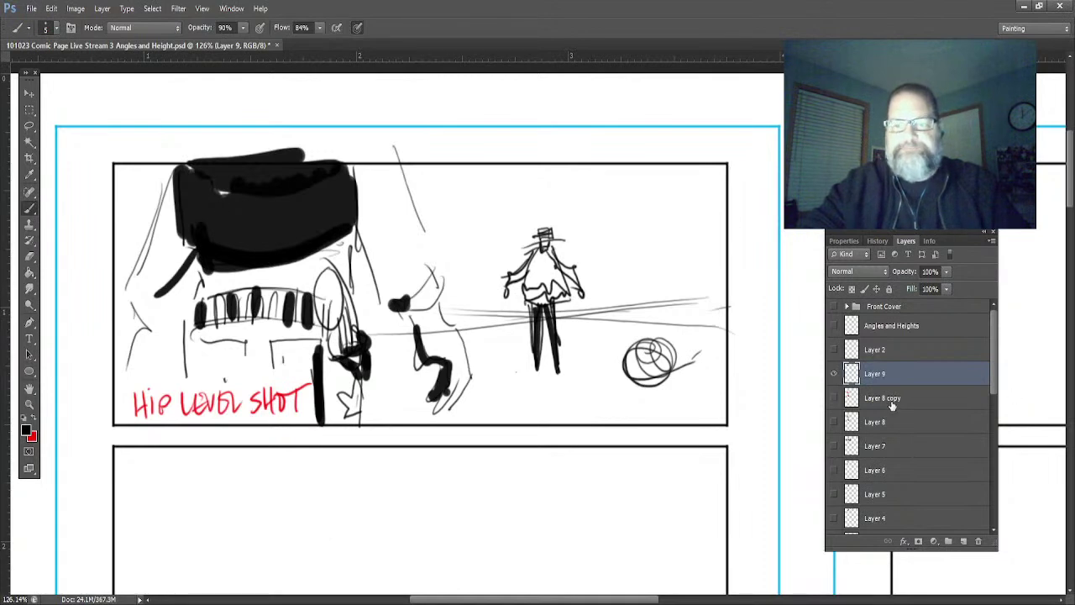
- Draw a small movie camera facing a tall stick figure with a round head in the second panel
{"action": "left_click", "coordinate": [29, 389]}
{"action": "left_click_drag", "start_coordinate": [290, 483], "coordinate": [332, 242]}
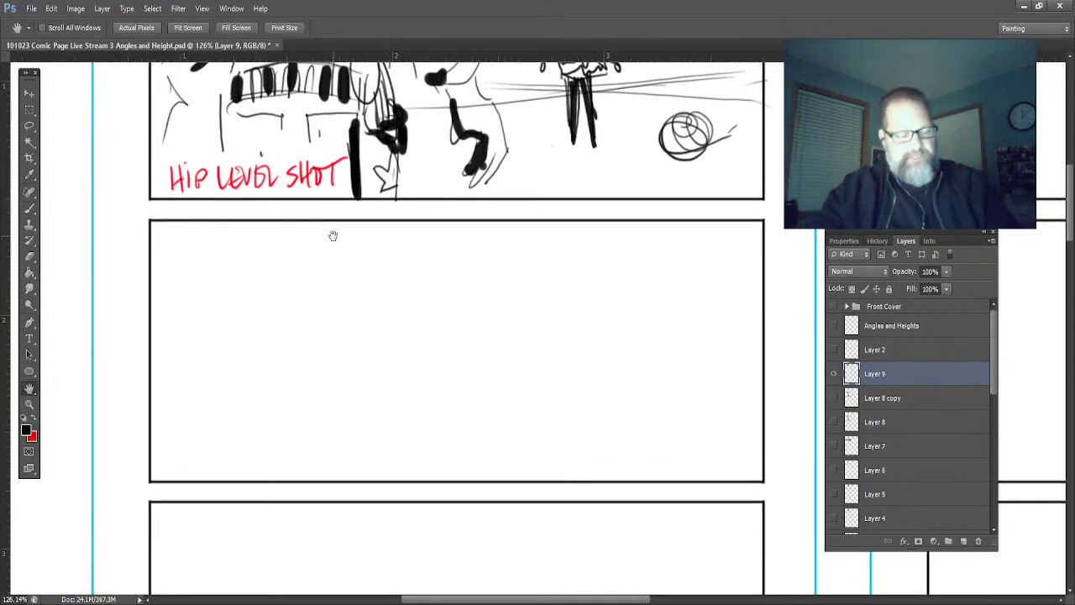
{"action": "left_click", "coordinate": [29, 208]}
{"action": "mouse_move", "coordinate": [188, 292]}
{"action": "left_mouse_down"}
{"action": "mouse_move", "coordinate": [183, 322]}
{"action": "mouse_move", "coordinate": [220, 296]}
{"action": "mouse_move", "coordinate": [238, 323]}
{"action": "left_mouse_up"}
{"action": "left_click_drag", "start_coordinate": [207, 269], "coordinate": [190, 285]}
{"action": "mouse_move", "coordinate": [299, 249]}
{"action": "left_mouse_down"}
{"action": "mouse_move", "coordinate": [286, 262]}
{"action": "mouse_move", "coordinate": [299, 249]}
{"action": "mouse_move", "coordinate": [296, 443]}
{"action": "left_mouse_up"}
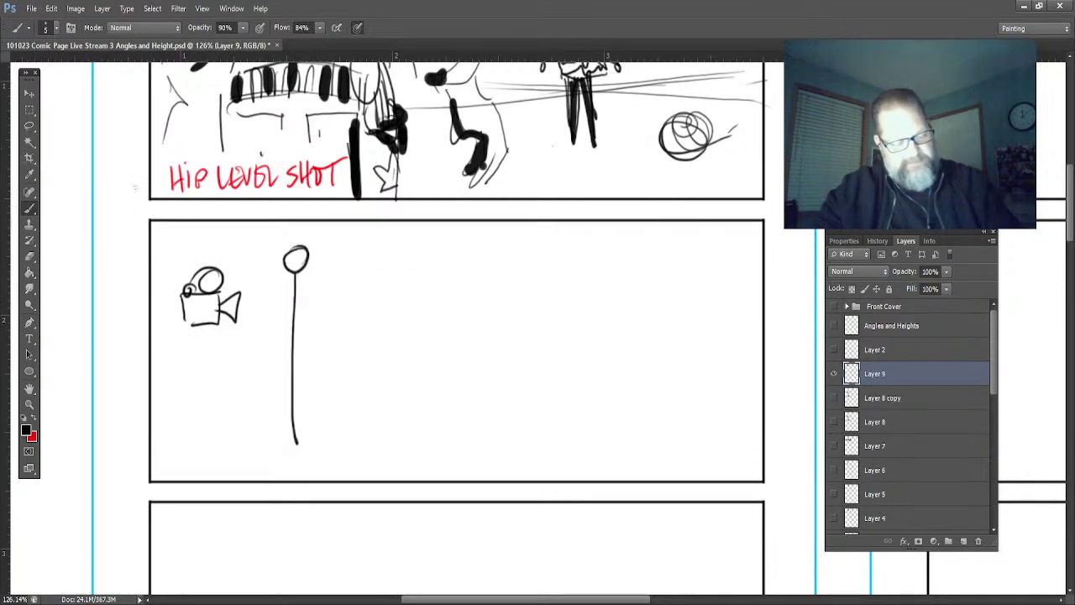
- Mark camera heights across the stick figure with horizontal lines at head, chest, hip and foot, and extend its vertical line into the panel below
{"action": "left_click_drag", "start_coordinate": [336, 257], "coordinate": [224, 261]}
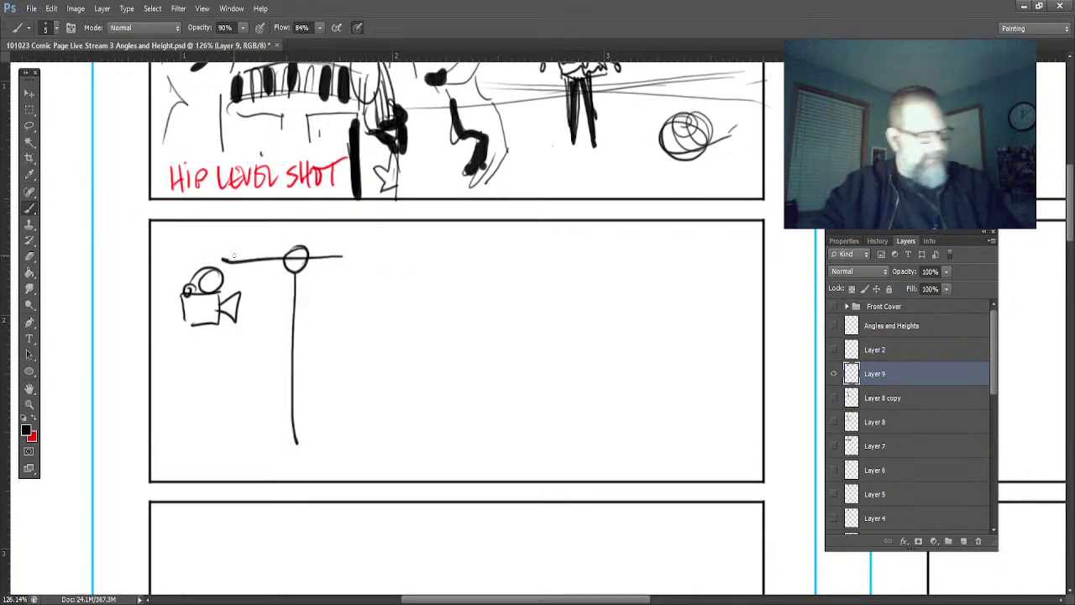
{"action": "left_click_drag", "start_coordinate": [338, 303], "coordinate": [260, 309]}
{"action": "left_click_drag", "start_coordinate": [334, 364], "coordinate": [262, 366]}
{"action": "left_click_drag", "start_coordinate": [312, 445], "coordinate": [278, 441]}
{"action": "left_click_drag", "start_coordinate": [291, 336], "coordinate": [293, 550]}
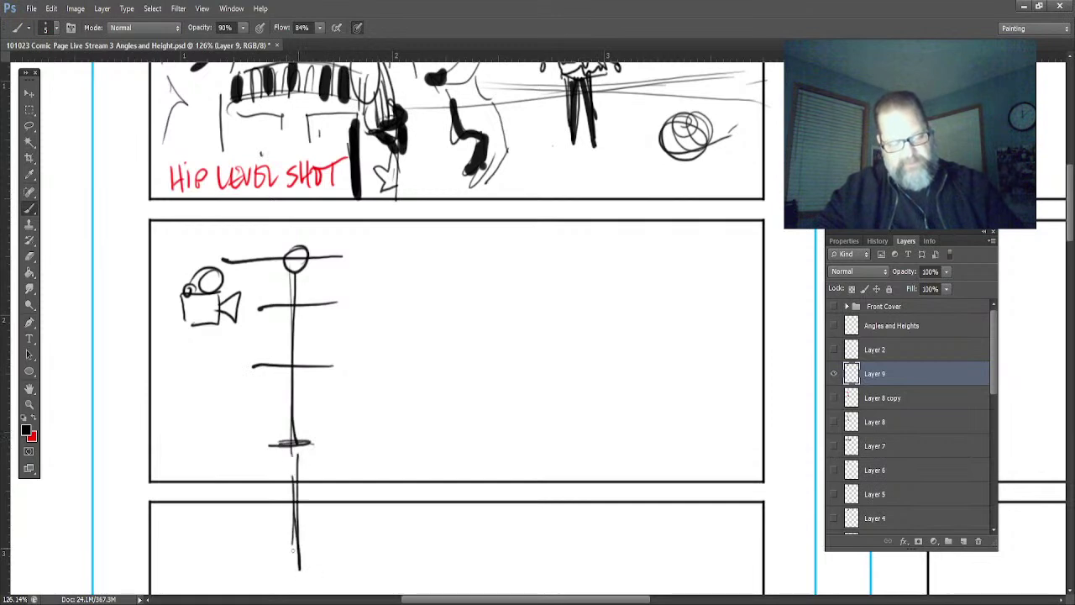
- Lasso the drawn movie camera and move it down to the height mark near the second panel's lower edge
{"action": "left_click", "coordinate": [30, 124]}
{"action": "mouse_move", "coordinate": [202, 250]}
{"action": "left_mouse_down"}
{"action": "mouse_move", "coordinate": [169, 338]}
{"action": "mouse_move", "coordinate": [244, 317]}
{"action": "mouse_move", "coordinate": [243, 278]}
{"action": "mouse_move", "coordinate": [202, 254]}
{"action": "left_mouse_up"}
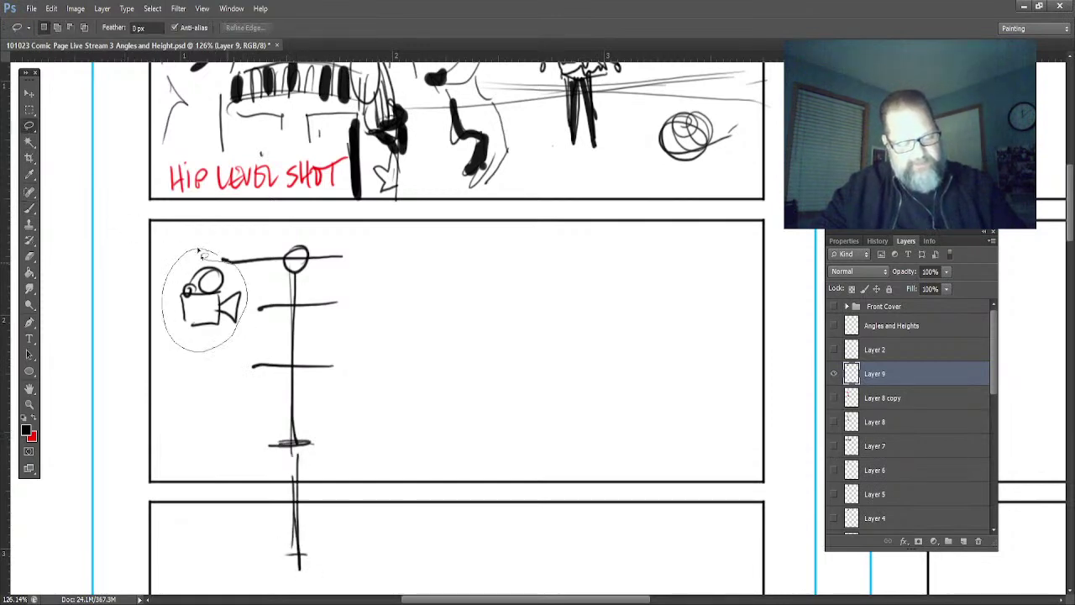
{"action": "left_click", "coordinate": [29, 112]}
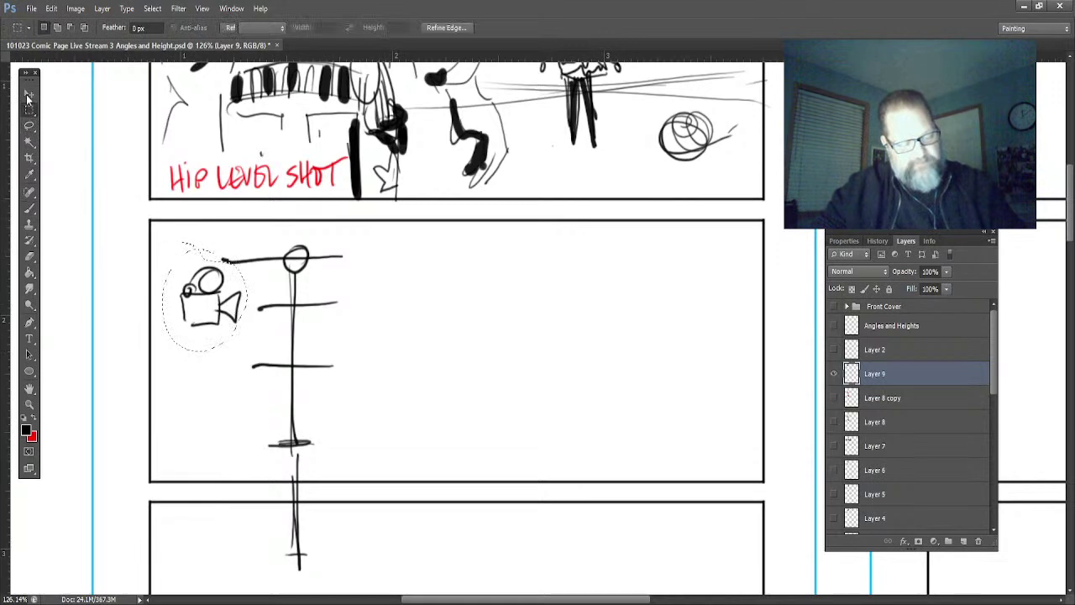
{"action": "left_click", "coordinate": [28, 93]}
{"action": "mouse_move", "coordinate": [202, 294]}
{"action": "left_mouse_down"}
{"action": "mouse_move", "coordinate": [201, 380]}
{"action": "mouse_move", "coordinate": [177, 242]}
{"action": "mouse_move", "coordinate": [189, 452]}
{"action": "left_mouse_up"}
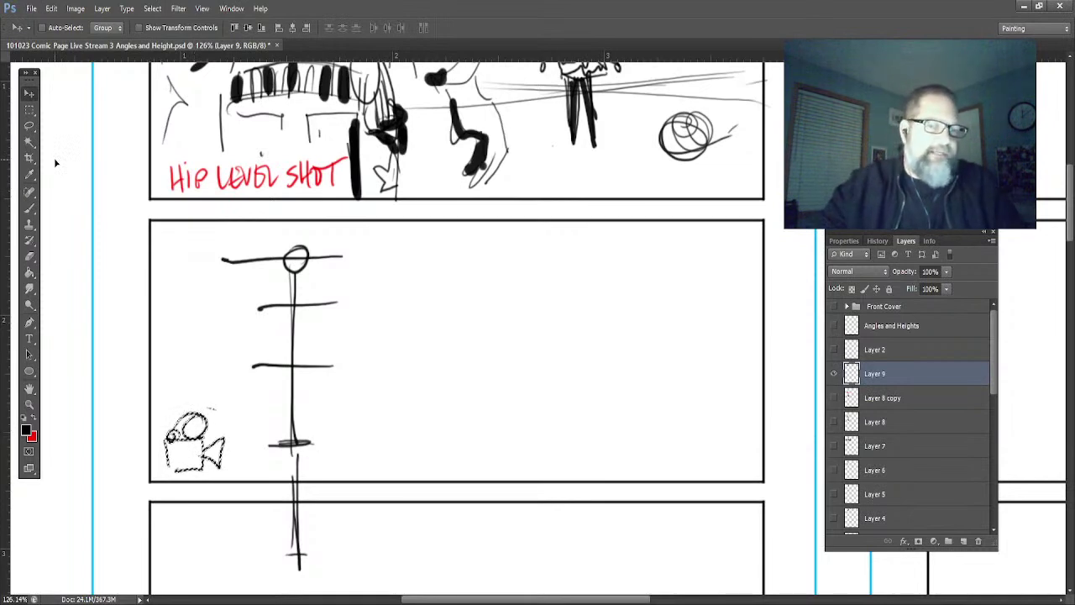
- Sketch a figure bending far backward with bent knees, outstretched arm and flowing coat, and draw two long lines passing above it
{"action": "left_click", "coordinate": [29, 207]}
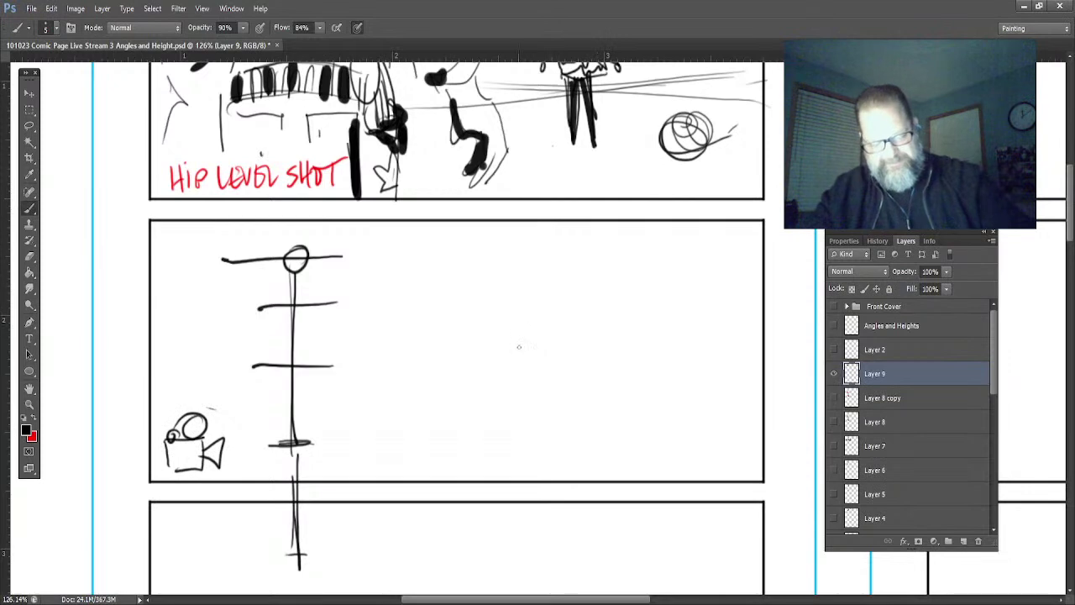
{"action": "mouse_move", "coordinate": [622, 329]}
{"action": "left_mouse_down"}
{"action": "mouse_move", "coordinate": [477, 338]}
{"action": "mouse_move", "coordinate": [489, 444]}
{"action": "left_mouse_up"}
{"action": "mouse_move", "coordinate": [521, 360]}
{"action": "left_mouse_down"}
{"action": "mouse_move", "coordinate": [522, 430]}
{"action": "mouse_move", "coordinate": [466, 448]}
{"action": "left_mouse_up"}
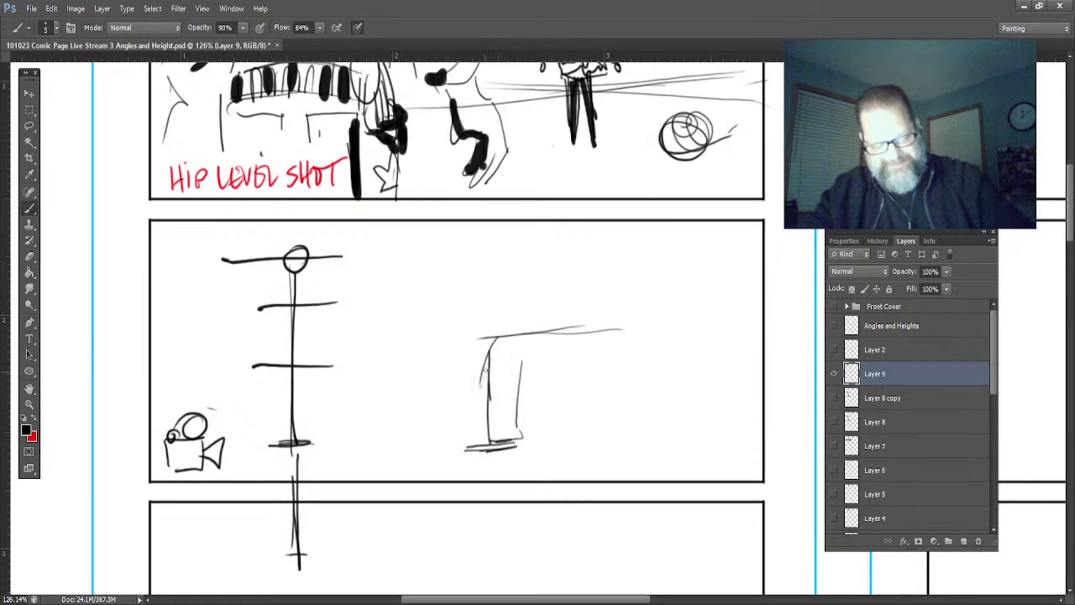
{"action": "left_click_drag", "start_coordinate": [523, 373], "coordinate": [598, 379]}
{"action": "left_click_drag", "start_coordinate": [623, 378], "coordinate": [650, 341]}
{"action": "mouse_move", "coordinate": [561, 324]}
{"action": "left_mouse_down"}
{"action": "mouse_move", "coordinate": [632, 290]}
{"action": "mouse_move", "coordinate": [683, 291]}
{"action": "mouse_move", "coordinate": [719, 266]}
{"action": "mouse_move", "coordinate": [747, 292]}
{"action": "mouse_move", "coordinate": [722, 312]}
{"action": "mouse_move", "coordinate": [789, 299]}
{"action": "mouse_move", "coordinate": [809, 272]}
{"action": "mouse_move", "coordinate": [783, 339]}
{"action": "mouse_move", "coordinate": [695, 321]}
{"action": "mouse_move", "coordinate": [773, 375]}
{"action": "mouse_move", "coordinate": [702, 393]}
{"action": "mouse_move", "coordinate": [567, 385]}
{"action": "mouse_move", "coordinate": [605, 363]}
{"action": "left_mouse_up"}
{"action": "mouse_move", "coordinate": [702, 324]}
{"action": "left_mouse_down"}
{"action": "mouse_move", "coordinate": [603, 382]}
{"action": "mouse_move", "coordinate": [547, 435]}
{"action": "left_mouse_up"}
{"action": "left_click_drag", "start_coordinate": [541, 372], "coordinate": [543, 437]}
{"action": "left_click_drag", "start_coordinate": [544, 438], "coordinate": [523, 433]}
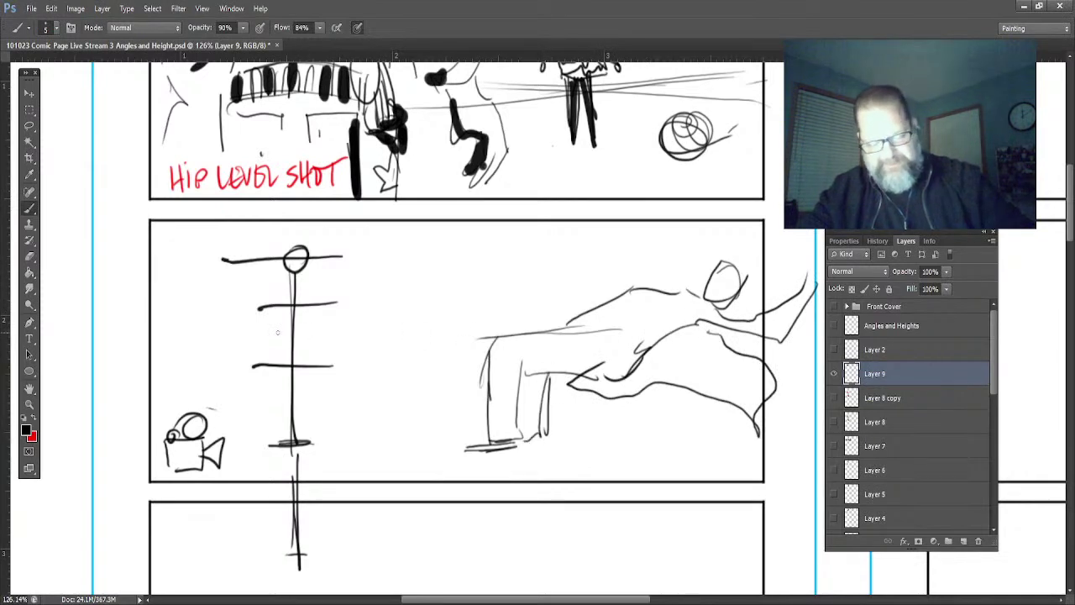
{"action": "left_click_drag", "start_coordinate": [340, 290], "coordinate": [814, 249]}
{"action": "left_click_drag", "start_coordinate": [326, 259], "coordinate": [813, 224]}
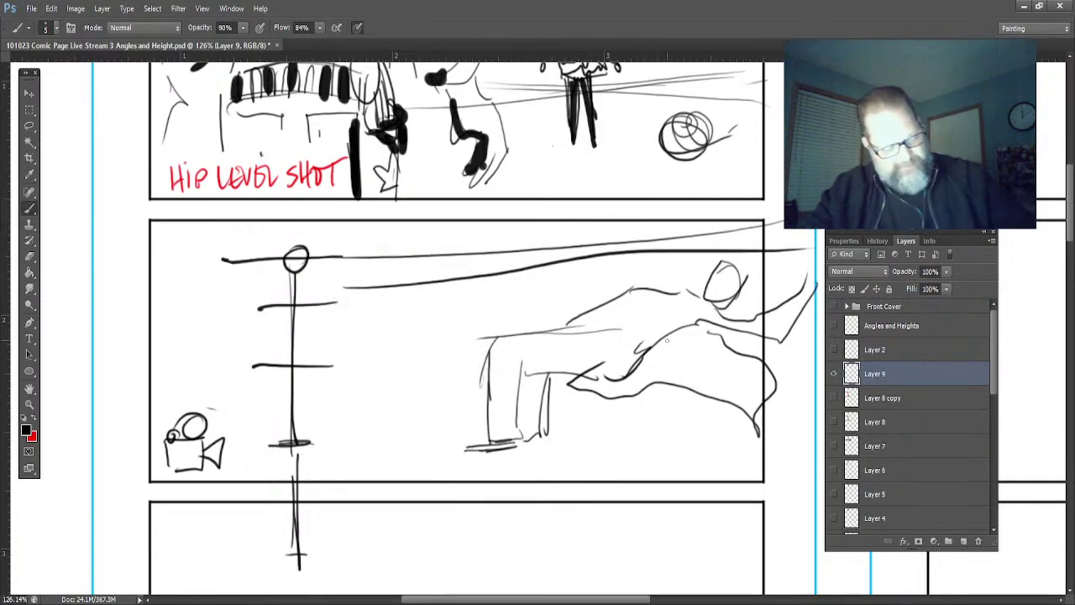
- Draw red guide lines over the second panel: one horizontal, one vertical, one sloping above the figure, and one curving down and along the ground
{"action": "left_click", "coordinate": [36, 420]}
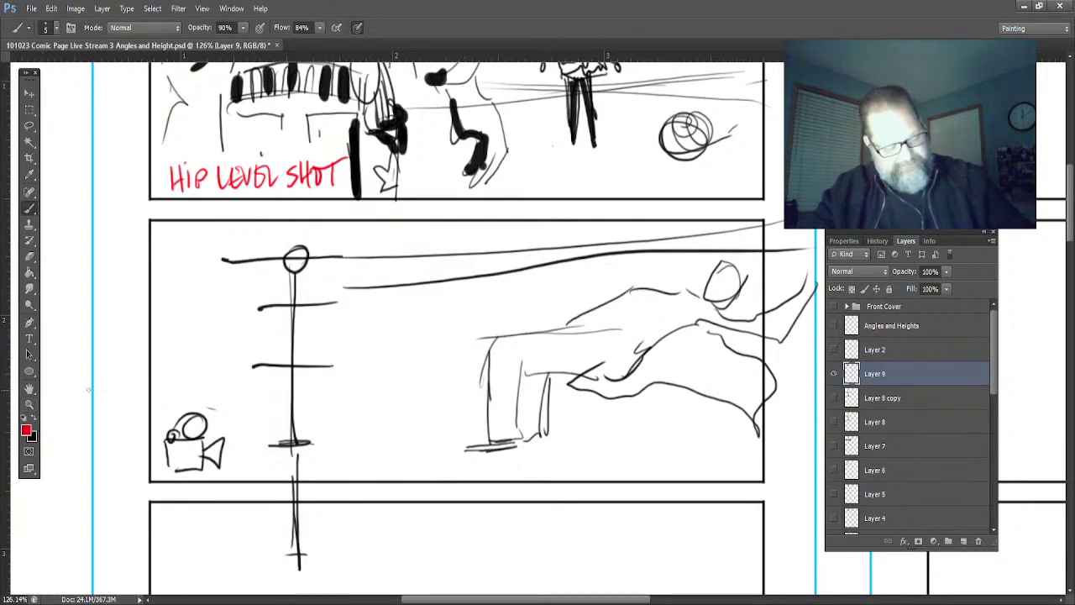
{"action": "left_click_drag", "start_coordinate": [773, 339], "coordinate": [245, 373]}
{"action": "left_click_drag", "start_coordinate": [508, 223], "coordinate": [511, 592]}
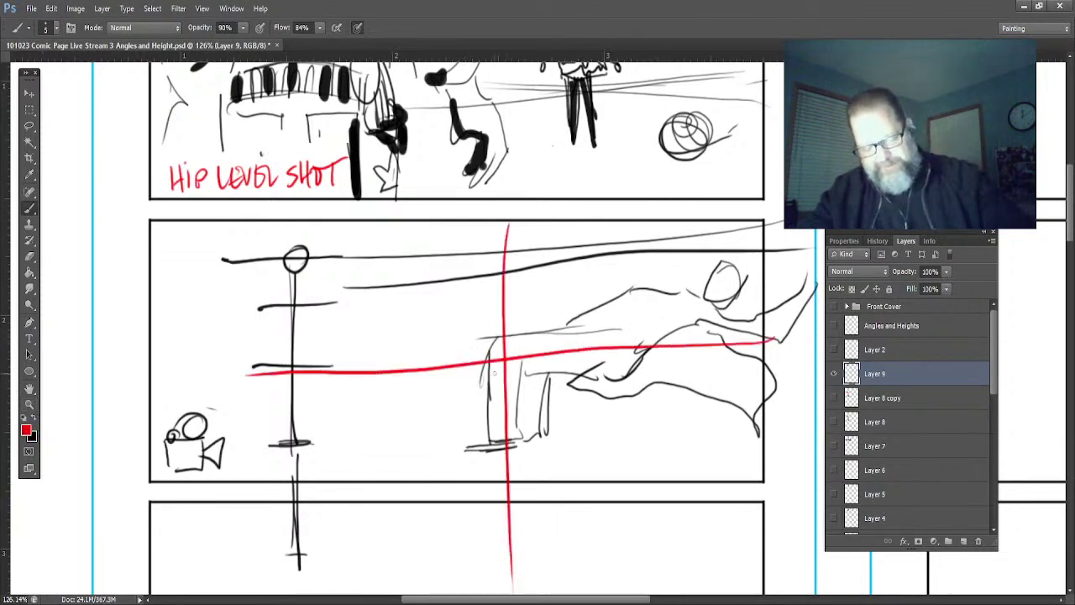
{"action": "left_click_drag", "start_coordinate": [777, 221], "coordinate": [268, 262]}
{"action": "mouse_move", "coordinate": [284, 246]}
{"action": "left_mouse_down"}
{"action": "mouse_move", "coordinate": [326, 477]}
{"action": "mouse_move", "coordinate": [724, 476]}
{"action": "left_mouse_up"}
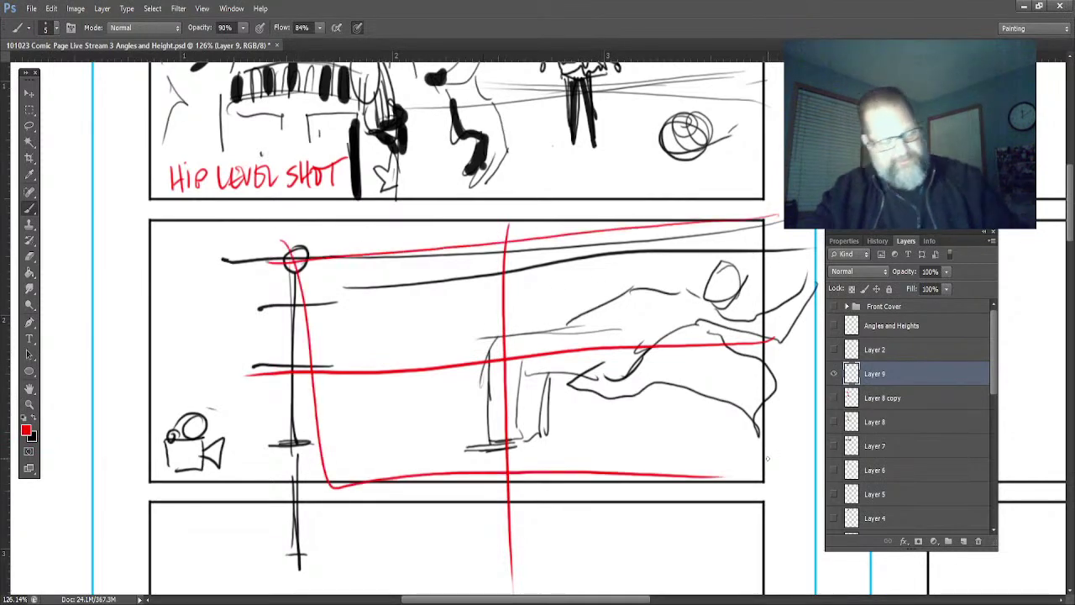
- Switch back to black, hatch the bending figure's clothes and coat, and add a bullet on the line above and a ground line
{"action": "left_click", "coordinate": [36, 422]}
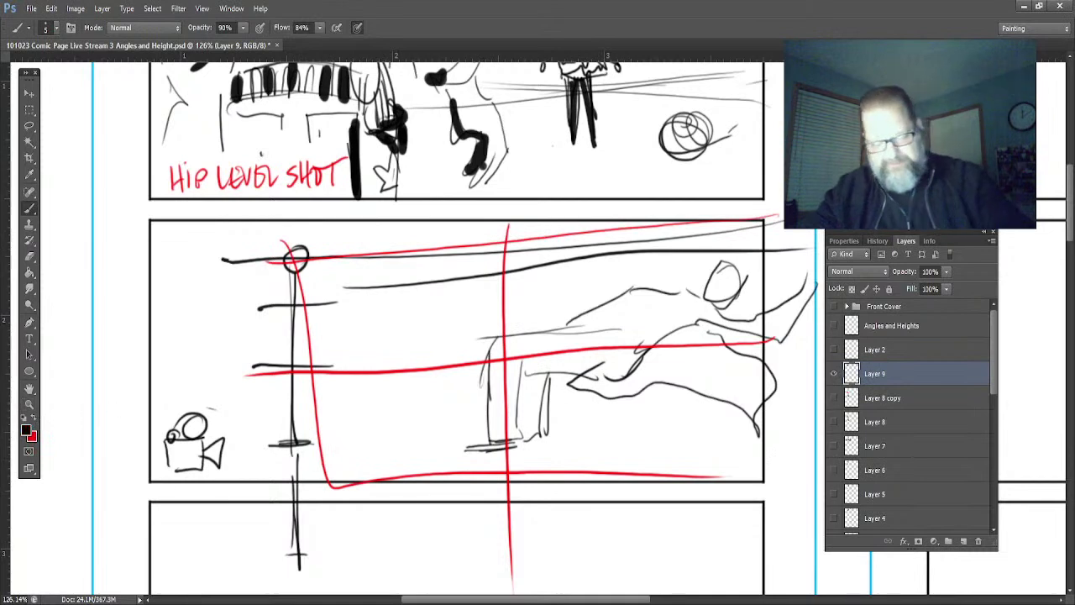
{"action": "mouse_move", "coordinate": [707, 294]}
{"action": "left_mouse_down"}
{"action": "mouse_move", "coordinate": [731, 304]}
{"action": "mouse_move", "coordinate": [723, 309]}
{"action": "mouse_move", "coordinate": [740, 263]}
{"action": "mouse_move", "coordinate": [723, 279]}
{"action": "mouse_move", "coordinate": [711, 270]}
{"action": "mouse_move", "coordinate": [691, 311]}
{"action": "mouse_move", "coordinate": [719, 312]}
{"action": "mouse_move", "coordinate": [703, 306]}
{"action": "mouse_move", "coordinate": [642, 339]}
{"action": "mouse_move", "coordinate": [697, 326]}
{"action": "mouse_move", "coordinate": [740, 338]}
{"action": "mouse_move", "coordinate": [790, 312]}
{"action": "mouse_move", "coordinate": [760, 353]}
{"action": "mouse_move", "coordinate": [771, 385]}
{"action": "mouse_move", "coordinate": [731, 369]}
{"action": "mouse_move", "coordinate": [719, 395]}
{"action": "mouse_move", "coordinate": [740, 386]}
{"action": "mouse_move", "coordinate": [658, 371]}
{"action": "mouse_move", "coordinate": [632, 348]}
{"action": "left_mouse_up"}
{"action": "mouse_move", "coordinate": [644, 284]}
{"action": "left_mouse_down"}
{"action": "mouse_move", "coordinate": [626, 353]}
{"action": "mouse_move", "coordinate": [613, 332]}
{"action": "mouse_move", "coordinate": [630, 290]}
{"action": "mouse_move", "coordinate": [660, 302]}
{"action": "mouse_move", "coordinate": [639, 336]}
{"action": "mouse_move", "coordinate": [546, 378]}
{"action": "mouse_move", "coordinate": [504, 365]}
{"action": "mouse_move", "coordinate": [517, 424]}
{"action": "mouse_move", "coordinate": [504, 357]}
{"action": "mouse_move", "coordinate": [483, 420]}
{"action": "mouse_move", "coordinate": [556, 338]}
{"action": "mouse_move", "coordinate": [610, 326]}
{"action": "left_mouse_up"}
{"action": "left_click_drag", "start_coordinate": [537, 353], "coordinate": [622, 331]}
{"action": "left_click_drag", "start_coordinate": [542, 270], "coordinate": [692, 242]}
{"action": "left_click_drag", "start_coordinate": [731, 407], "coordinate": [319, 425]}
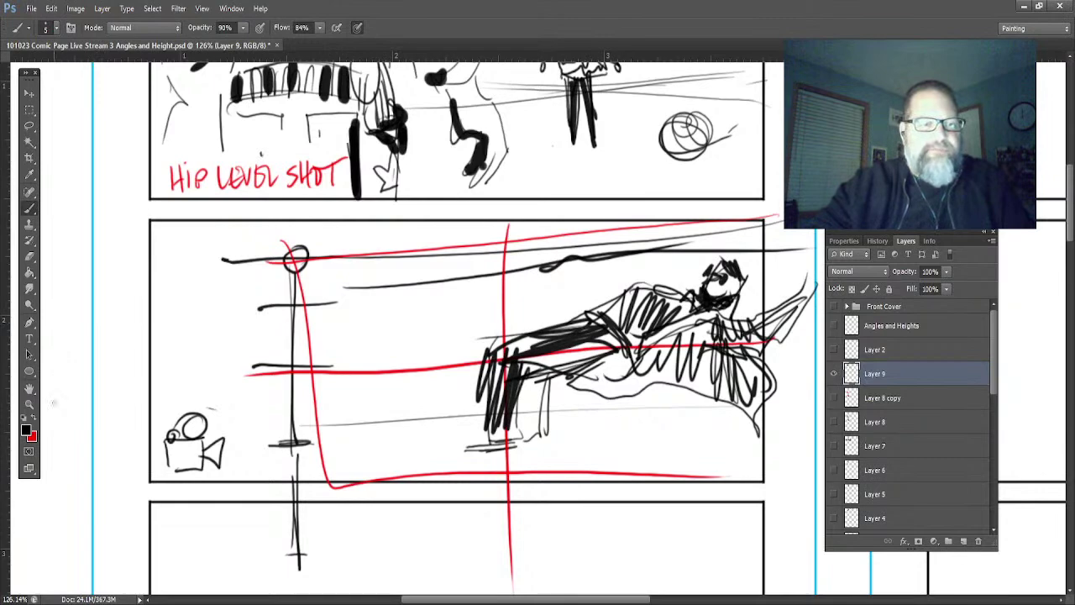
- Outline a large foreground figure in the third panel, cropped above the torso, with coat edges and spread legs
{"action": "left_click", "coordinate": [29, 388]}
{"action": "left_click_drag", "start_coordinate": [457, 478], "coordinate": [442, 162]}
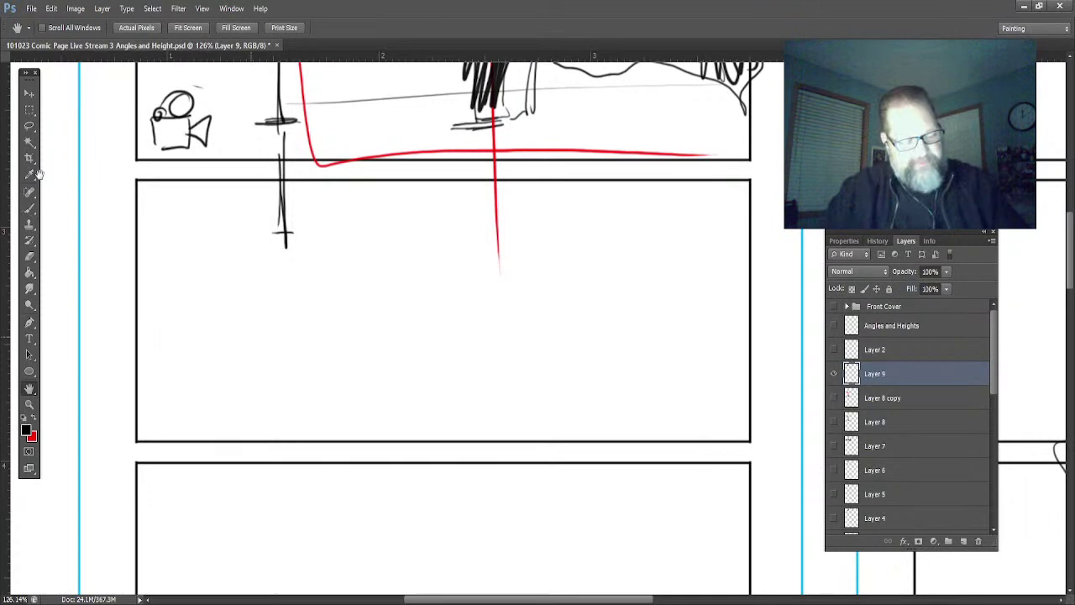
{"action": "left_click", "coordinate": [29, 207]}
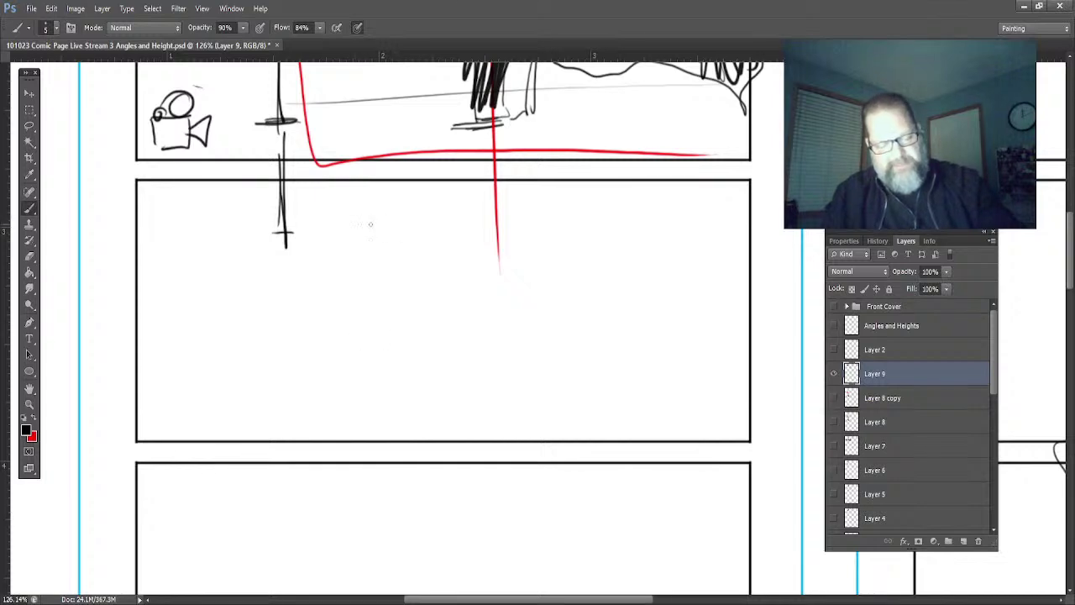
{"action": "mouse_move", "coordinate": [441, 275]}
{"action": "left_mouse_down"}
{"action": "mouse_move", "coordinate": [383, 304]}
{"action": "mouse_move", "coordinate": [433, 163]}
{"action": "left_mouse_up"}
{"action": "left_click_drag", "start_coordinate": [369, 309], "coordinate": [355, 172]}
{"action": "mouse_move", "coordinate": [439, 286]}
{"action": "left_mouse_down"}
{"action": "mouse_move", "coordinate": [376, 353]}
{"action": "mouse_move", "coordinate": [440, 445]}
{"action": "left_mouse_up"}
{"action": "left_click_drag", "start_coordinate": [370, 324], "coordinate": [357, 446]}
{"action": "left_click_drag", "start_coordinate": [510, 177], "coordinate": [508, 244]}
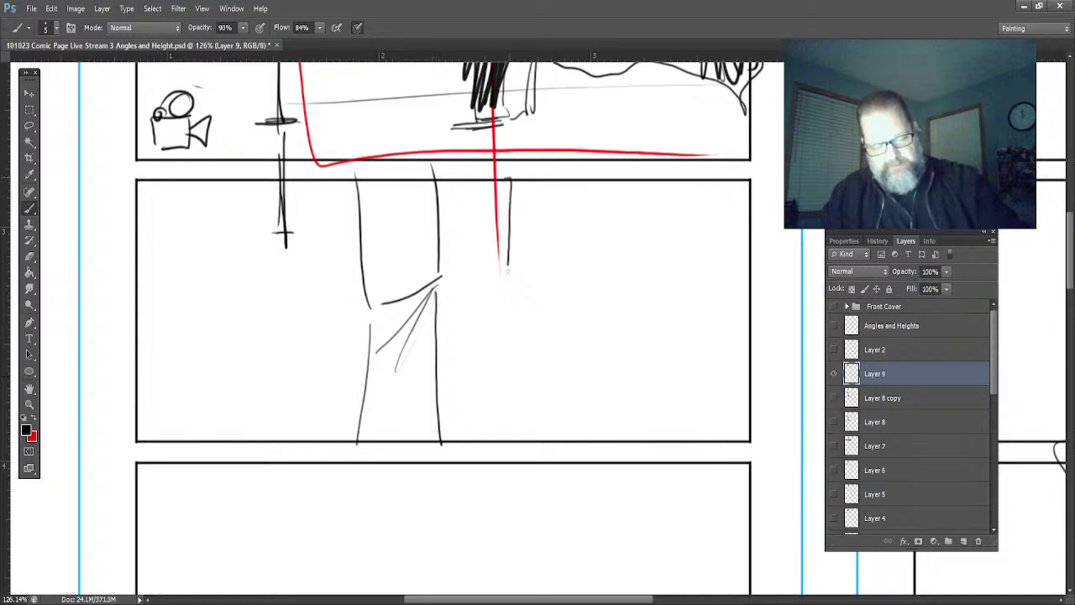
{"action": "mouse_move", "coordinate": [489, 173]}
{"action": "left_mouse_down"}
{"action": "mouse_move", "coordinate": [481, 305]}
{"action": "mouse_move", "coordinate": [435, 365]}
{"action": "left_mouse_up"}
{"action": "left_click_drag", "start_coordinate": [361, 318], "coordinate": [294, 454]}
{"action": "left_click_drag", "start_coordinate": [431, 291], "coordinate": [479, 281]}
- Draw a horizon line on both sides of the foreground figure's legs
{"action": "left_click_drag", "start_coordinate": [769, 346], "coordinate": [444, 352]}
{"action": "left_click_drag", "start_coordinate": [148, 363], "coordinate": [362, 341]}
{"action": "left_click_drag", "start_coordinate": [433, 346], "coordinate": [555, 343]}
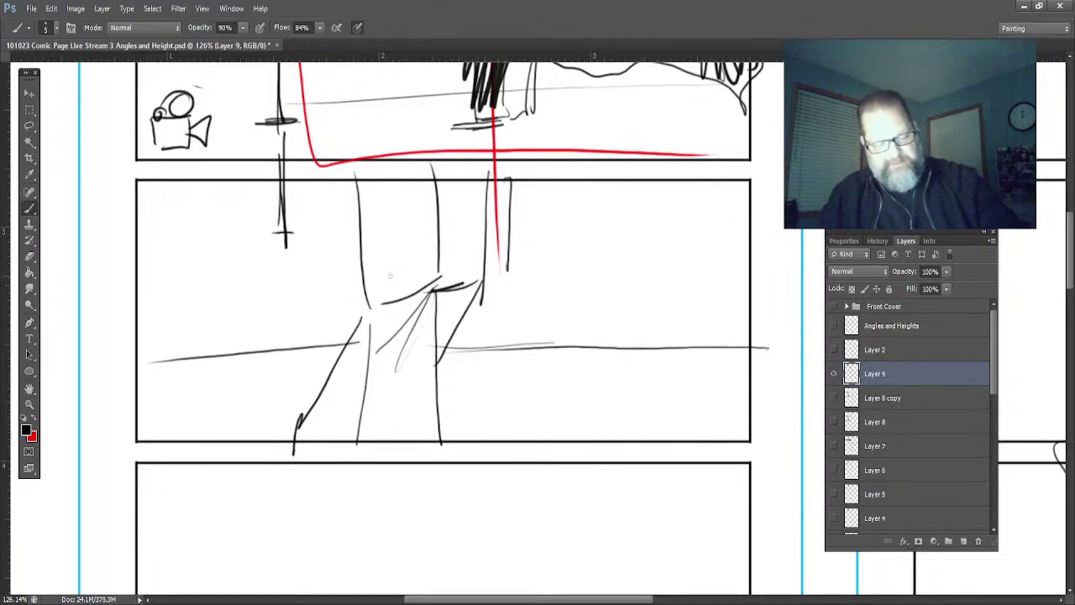
- Reinforce the foreground figure's torso and leg outlines and draw an arrow beside it pointing toward the figure
{"action": "mouse_move", "coordinate": [432, 163]}
{"action": "left_mouse_down"}
{"action": "mouse_move", "coordinate": [437, 306]}
{"action": "mouse_move", "coordinate": [366, 313]}
{"action": "mouse_move", "coordinate": [484, 282]}
{"action": "left_mouse_up"}
{"action": "mouse_move", "coordinate": [496, 161]}
{"action": "left_mouse_down"}
{"action": "mouse_move", "coordinate": [496, 278]}
{"action": "mouse_move", "coordinate": [435, 388]}
{"action": "left_mouse_up"}
{"action": "left_click_drag", "start_coordinate": [467, 309], "coordinate": [427, 391]}
{"action": "left_click_drag", "start_coordinate": [435, 356], "coordinate": [432, 471]}
{"action": "left_click_drag", "start_coordinate": [437, 316], "coordinate": [428, 474]}
{"action": "left_click_drag", "start_coordinate": [367, 328], "coordinate": [361, 460]}
{"action": "left_click_drag", "start_coordinate": [110, 333], "coordinate": [235, 310]}
{"action": "left_click_drag", "start_coordinate": [168, 302], "coordinate": [254, 313]}
{"action": "left_click_drag", "start_coordinate": [254, 319], "coordinate": [157, 358]}
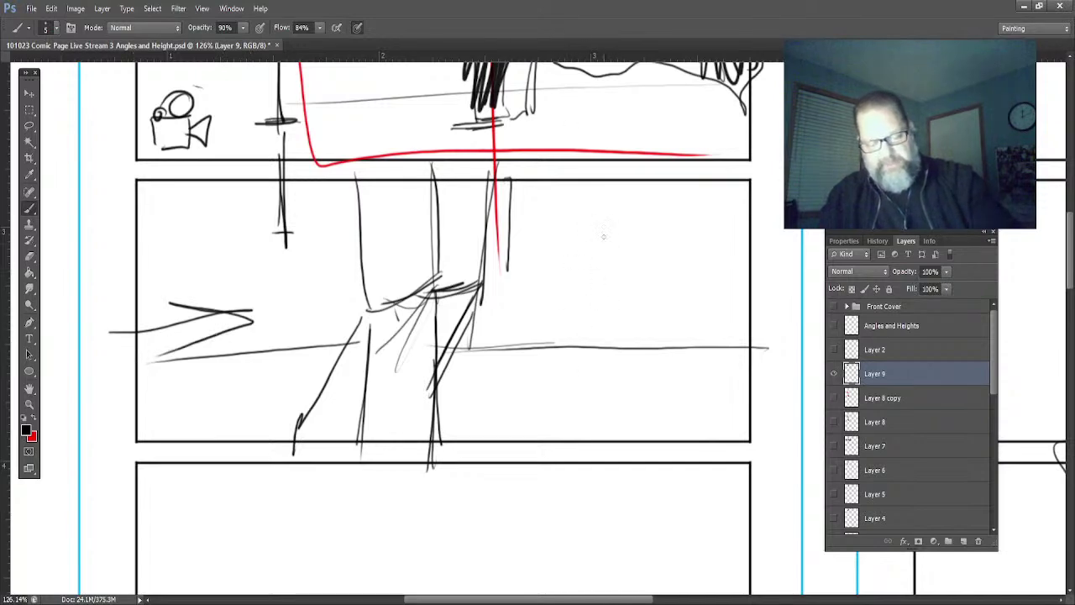
- Sketch a loose crowd of small heads and bodies to the right of the foreground figure, with a ground line beneath
{"action": "left_click_drag", "start_coordinate": [691, 224], "coordinate": [648, 256]}
{"action": "left_click_drag", "start_coordinate": [731, 231], "coordinate": [738, 245]}
{"action": "left_click_drag", "start_coordinate": [612, 245], "coordinate": [617, 243]}
{"action": "mouse_move", "coordinate": [565, 249]}
{"action": "left_mouse_down"}
{"action": "mouse_move", "coordinate": [568, 268]}
{"action": "mouse_move", "coordinate": [552, 262]}
{"action": "left_mouse_up"}
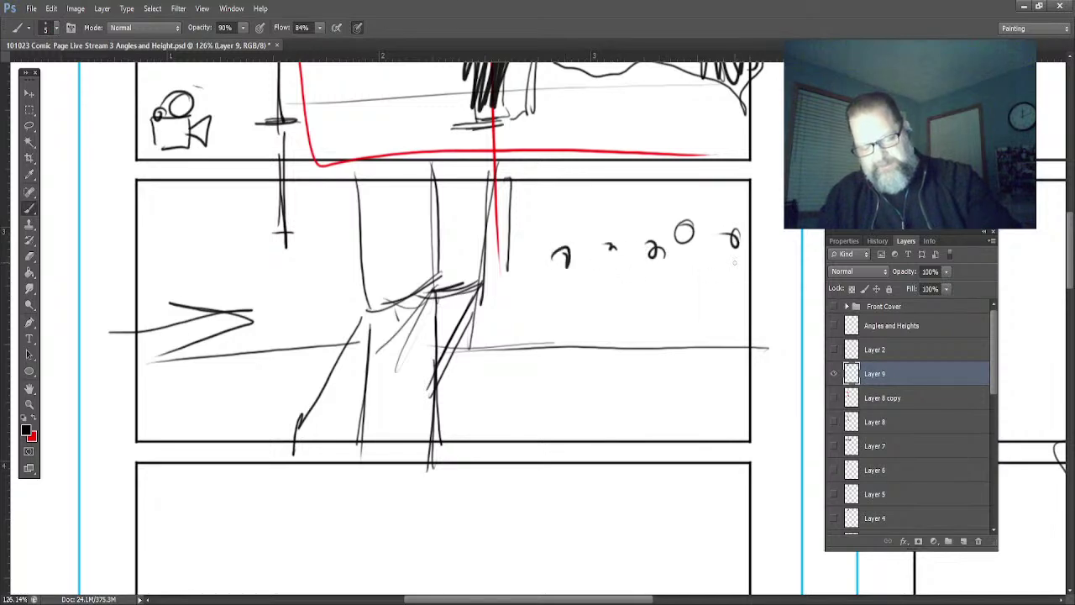
{"action": "mouse_move", "coordinate": [739, 255]}
{"action": "left_mouse_down"}
{"action": "mouse_move", "coordinate": [724, 297]}
{"action": "mouse_move", "coordinate": [733, 336]}
{"action": "mouse_move", "coordinate": [693, 297]}
{"action": "mouse_move", "coordinate": [704, 288]}
{"action": "left_mouse_up"}
{"action": "mouse_move", "coordinate": [651, 255]}
{"action": "left_mouse_down"}
{"action": "mouse_move", "coordinate": [628, 294]}
{"action": "mouse_move", "coordinate": [654, 267]}
{"action": "left_mouse_up"}
{"action": "left_click_drag", "start_coordinate": [620, 309], "coordinate": [635, 346]}
{"action": "left_click_drag", "start_coordinate": [682, 299], "coordinate": [670, 336]}
{"action": "left_click_drag", "start_coordinate": [593, 257], "coordinate": [578, 344]}
{"action": "left_click_drag", "start_coordinate": [512, 329], "coordinate": [547, 297]}
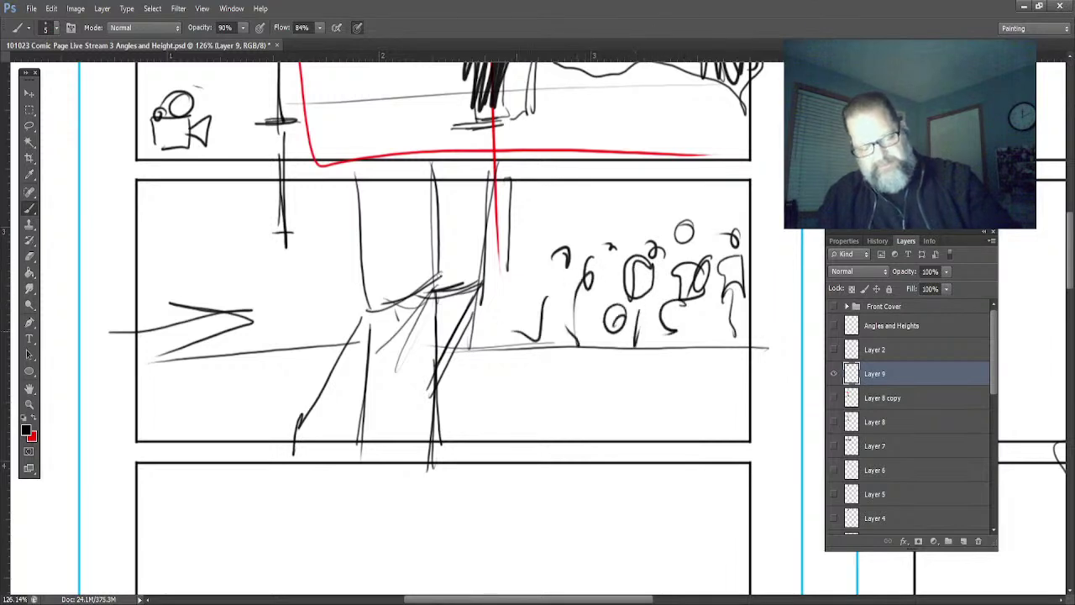
{"action": "mouse_move", "coordinate": [493, 356]}
{"action": "left_mouse_down"}
{"action": "mouse_move", "coordinate": [503, 330]}
{"action": "mouse_move", "coordinate": [740, 368]}
{"action": "left_mouse_up"}
{"action": "left_click_drag", "start_coordinate": [682, 326], "coordinate": [660, 343]}
- Sketch more crowd figures to the left of the foreground figure and add small ground strokes under both groups
{"action": "left_click_drag", "start_coordinate": [279, 254], "coordinate": [267, 277]}
{"action": "mouse_move", "coordinate": [266, 279]}
{"action": "left_mouse_down"}
{"action": "mouse_move", "coordinate": [271, 331]}
{"action": "mouse_move", "coordinate": [284, 348]}
{"action": "left_mouse_up"}
{"action": "left_click_drag", "start_coordinate": [299, 271], "coordinate": [316, 289]}
{"action": "mouse_move", "coordinate": [313, 305]}
{"action": "left_mouse_down"}
{"action": "mouse_move", "coordinate": [314, 352]}
{"action": "mouse_move", "coordinate": [294, 343]}
{"action": "left_mouse_up"}
{"action": "mouse_move", "coordinate": [251, 352]}
{"action": "left_mouse_down"}
{"action": "mouse_move", "coordinate": [296, 329]}
{"action": "mouse_move", "coordinate": [237, 347]}
{"action": "left_mouse_up"}
{"action": "left_click_drag", "start_coordinate": [206, 249], "coordinate": [169, 318]}
{"action": "left_click_drag", "start_coordinate": [153, 336], "coordinate": [178, 360]}
{"action": "left_click_drag", "start_coordinate": [112, 361], "coordinate": [134, 353]}
{"action": "left_click_drag", "start_coordinate": [139, 357], "coordinate": [187, 358]}
{"action": "left_click_drag", "start_coordinate": [519, 335], "coordinate": [599, 333]}
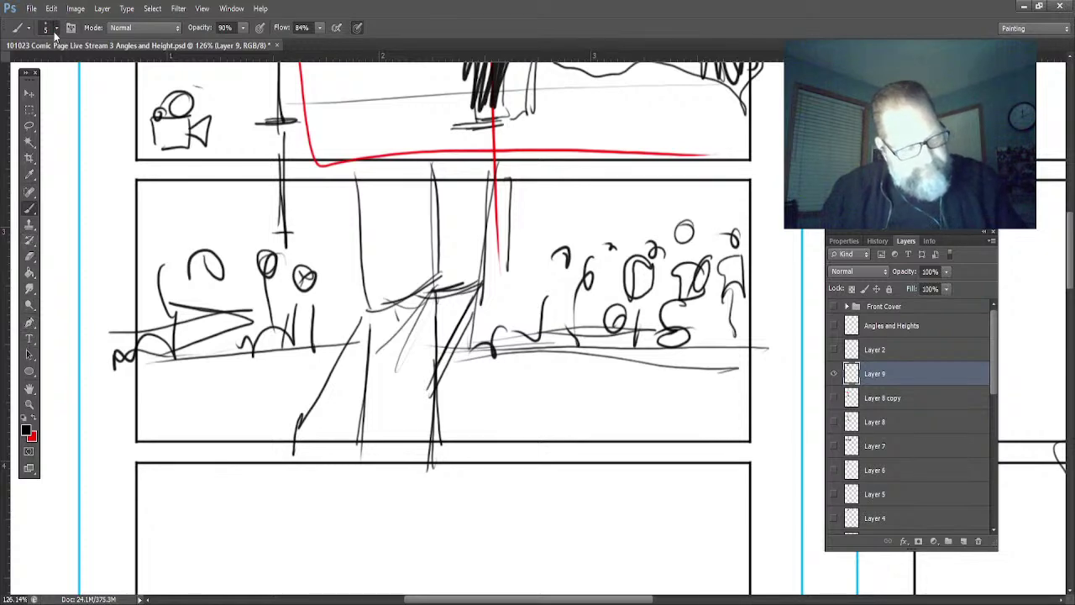
- Fill the foreground figure's torso and legs solid black with a size 32 brush
{"action": "mouse_move", "coordinate": [388, 193]}
{"action": "left_mouse_down"}
{"action": "mouse_move", "coordinate": [372, 311]}
{"action": "mouse_move", "coordinate": [399, 189]}
{"action": "mouse_move", "coordinate": [386, 302]}
{"action": "mouse_move", "coordinate": [420, 185]}
{"action": "mouse_move", "coordinate": [420, 452]}
{"action": "left_mouse_up"}
{"action": "mouse_move", "coordinate": [486, 182]}
{"action": "left_mouse_down"}
{"action": "mouse_move", "coordinate": [312, 217]}
{"action": "mouse_move", "coordinate": [322, 233]}
{"action": "mouse_move", "coordinate": [323, 192]}
{"action": "mouse_move", "coordinate": [352, 206]}
{"action": "mouse_move", "coordinate": [455, 178]}
{"action": "mouse_move", "coordinate": [420, 205]}
{"action": "mouse_move", "coordinate": [451, 224]}
{"action": "mouse_move", "coordinate": [455, 249]}
{"action": "mouse_move", "coordinate": [468, 216]}
{"action": "mouse_move", "coordinate": [473, 280]}
{"action": "mouse_move", "coordinate": [455, 313]}
{"action": "mouse_move", "coordinate": [361, 376]}
{"action": "mouse_move", "coordinate": [358, 420]}
{"action": "left_mouse_up"}
{"action": "mouse_move", "coordinate": [362, 373]}
{"action": "left_mouse_down"}
{"action": "mouse_move", "coordinate": [325, 398]}
{"action": "mouse_move", "coordinate": [355, 384]}
{"action": "mouse_move", "coordinate": [386, 342]}
{"action": "mouse_move", "coordinate": [392, 302]}
{"action": "mouse_move", "coordinate": [414, 290]}
{"action": "mouse_move", "coordinate": [425, 241]}
{"action": "mouse_move", "coordinate": [431, 255]}
{"action": "mouse_move", "coordinate": [439, 208]}
{"action": "mouse_move", "coordinate": [448, 312]}
{"action": "mouse_move", "coordinate": [420, 389]}
{"action": "mouse_move", "coordinate": [412, 213]}
{"action": "mouse_move", "coordinate": [485, 168]}
{"action": "mouse_move", "coordinate": [475, 189]}
{"action": "mouse_move", "coordinate": [499, 177]}
{"action": "left_mouse_up"}
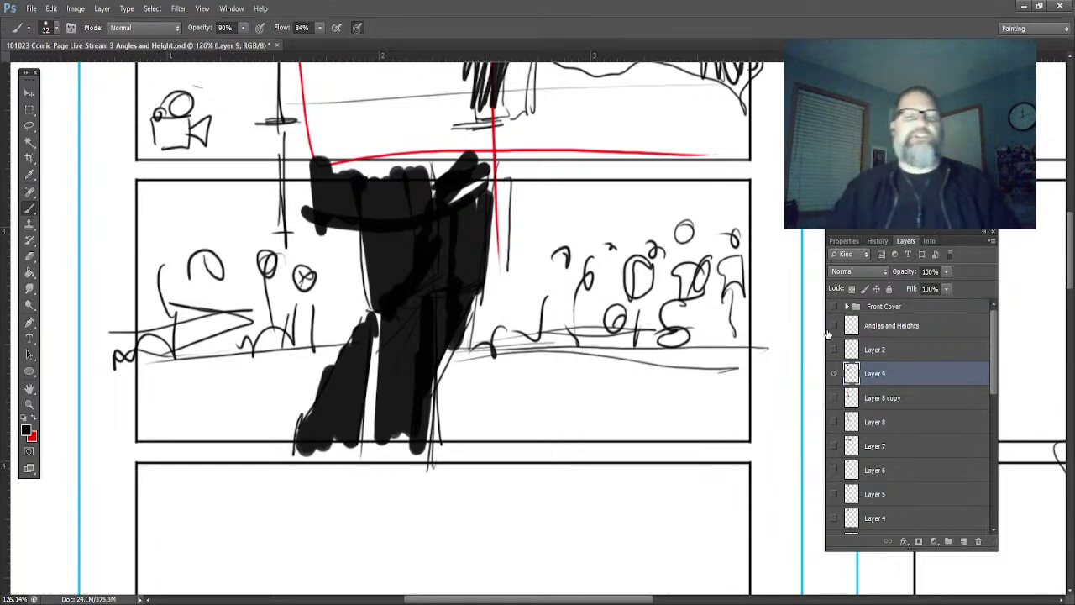
- Draw a small movie camera in the fourth panel with a size 7 brush
{"action": "left_click", "coordinate": [28, 391]}
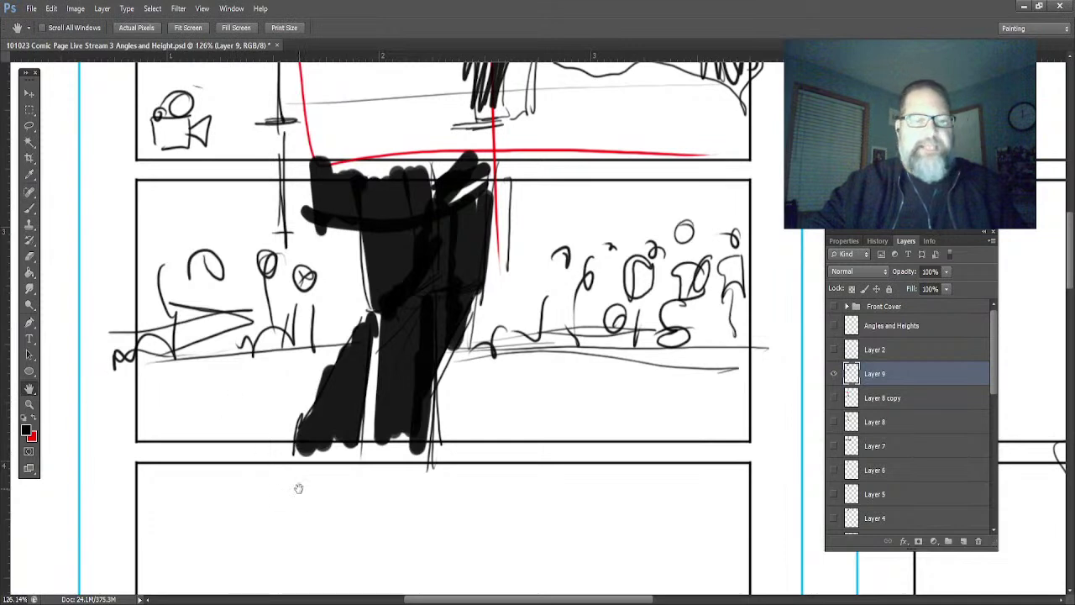
{"action": "left_click_drag", "start_coordinate": [315, 515], "coordinate": [325, 256]}
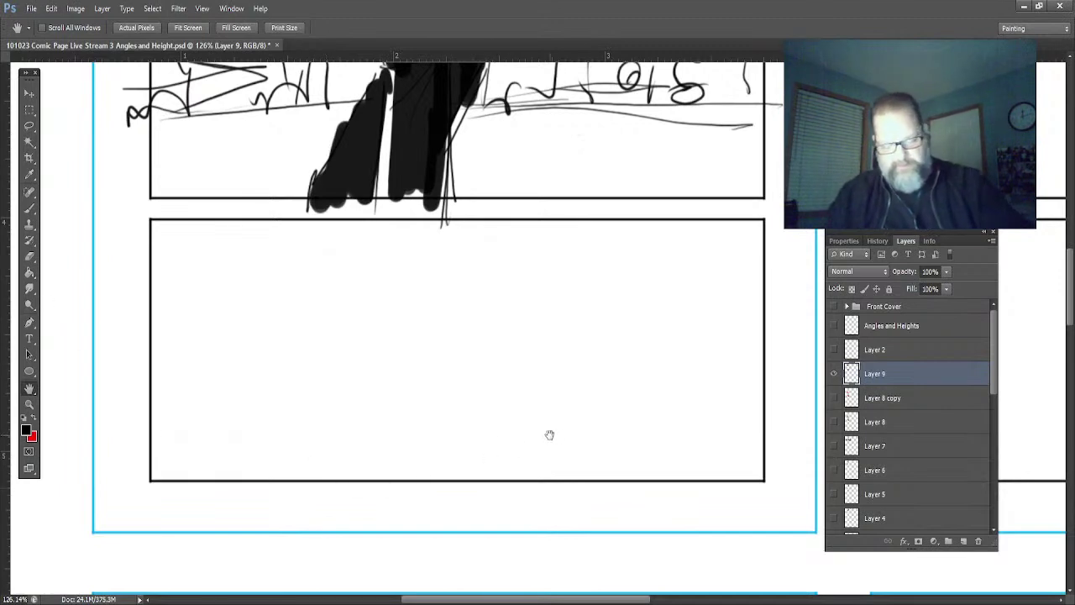
{"action": "left_click", "coordinate": [29, 209]}
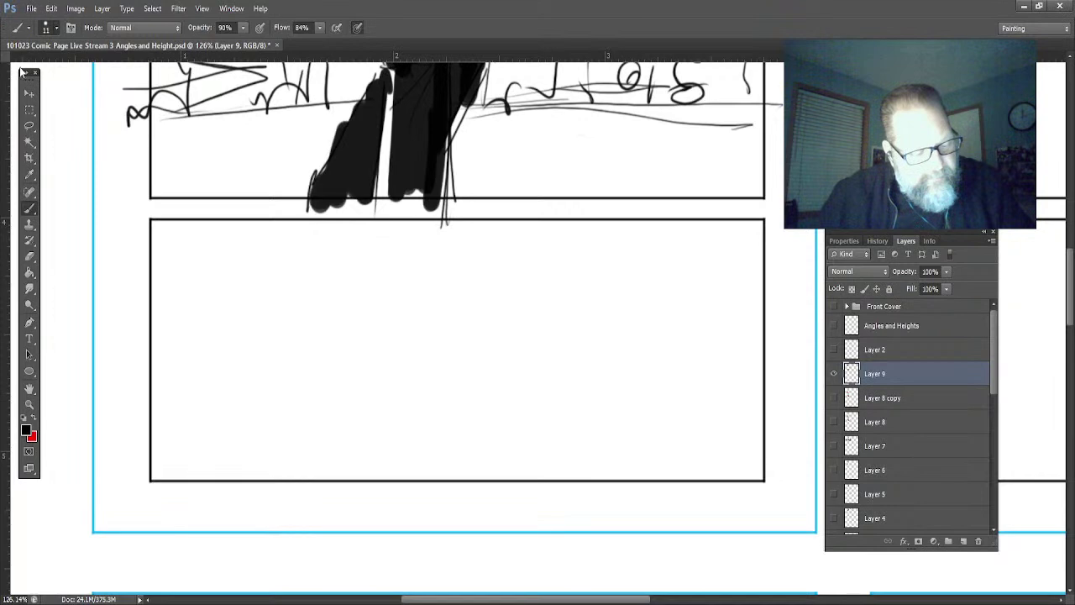
{"action": "key", "text": "bracketleft"}
{"action": "key", "text": "bracketleft"}
{"action": "key", "text": "bracketleft"}
{"action": "key", "text": "bracketleft"}
{"action": "mouse_move", "coordinate": [231, 314]}
{"action": "left_mouse_down"}
{"action": "mouse_move", "coordinate": [199, 319]}
{"action": "mouse_move", "coordinate": [202, 340]}
{"action": "mouse_move", "coordinate": [230, 332]}
{"action": "mouse_move", "coordinate": [233, 316]}
{"action": "mouse_move", "coordinate": [237, 330]}
{"action": "mouse_move", "coordinate": [223, 286]}
{"action": "left_mouse_up"}
{"action": "left_click_drag", "start_coordinate": [203, 303], "coordinate": [190, 309]}
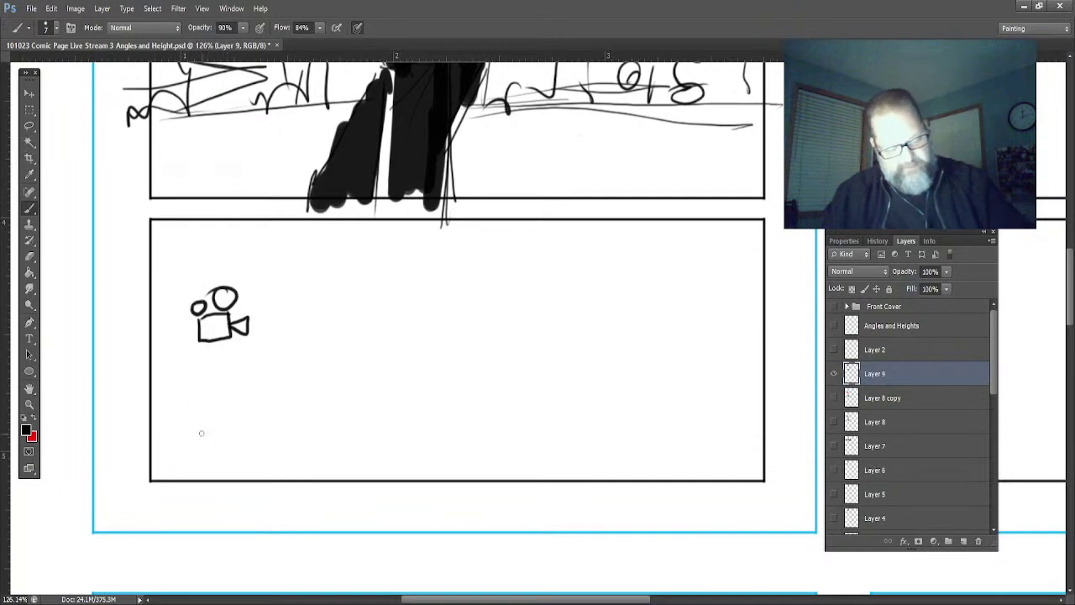
- Draw a straight horizontal ground line across the lower part of the fourth panel
{"action": "mouse_move", "coordinate": [171, 452]}
{"action": "left_mouse_down"}
{"action": "mouse_move", "coordinate": [538, 417]}
{"action": "mouse_move", "coordinate": [756, 414]}
{"action": "left_mouse_up"}
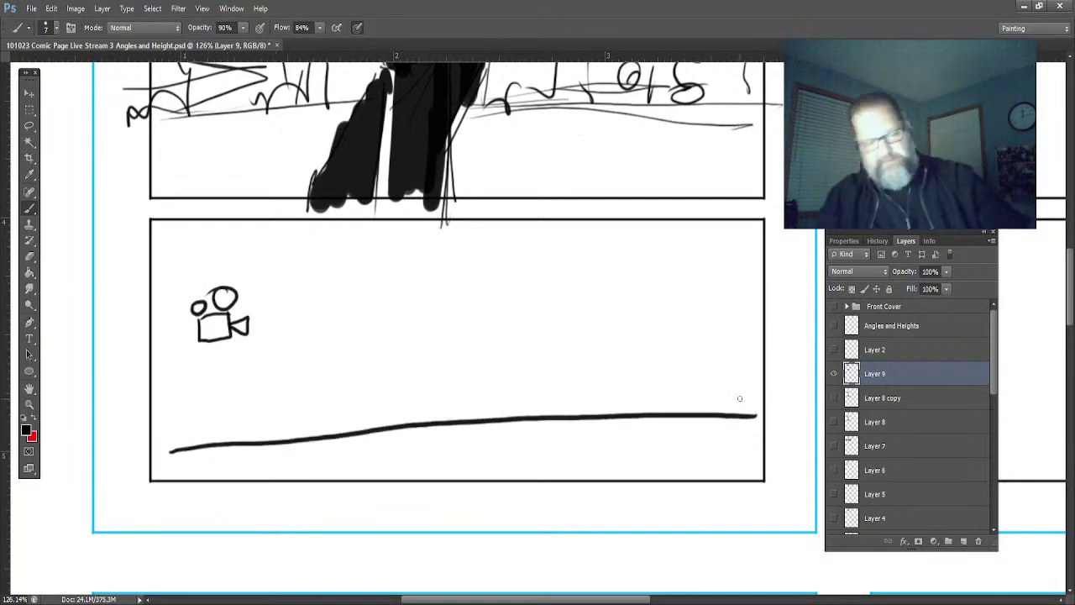
{"action": "key", "text": "ctrl+z"}
{"action": "left_click_drag", "start_coordinate": [731, 434], "coordinate": [221, 446]}
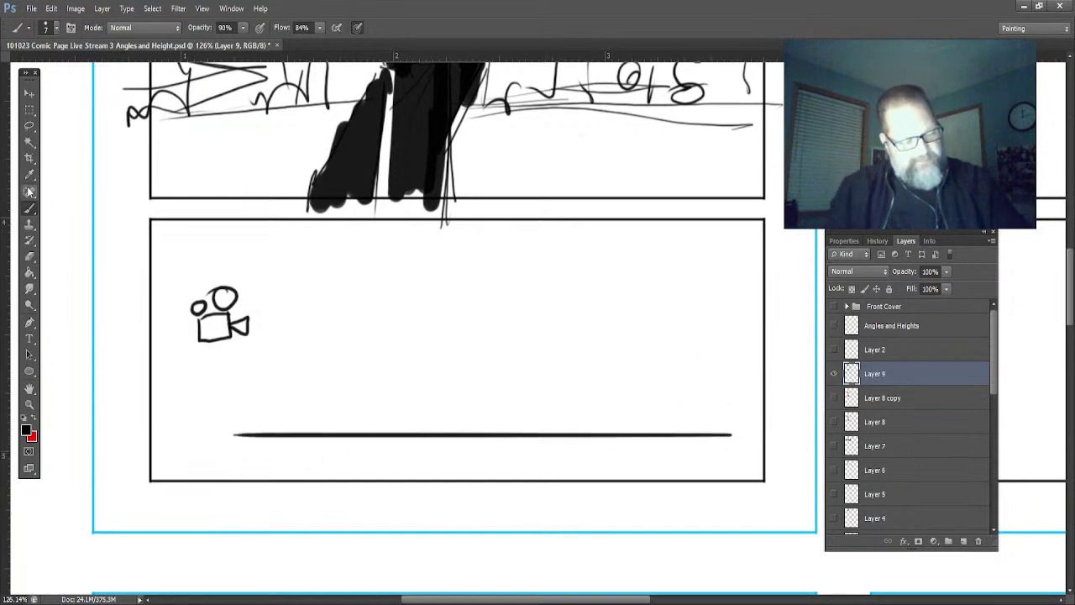
- Lasso the fourth panel's movie camera and move it to the panel's left edge, just above ground-line height
{"action": "left_click", "coordinate": [30, 126]}
{"action": "mouse_move", "coordinate": [221, 266]}
{"action": "left_mouse_down"}
{"action": "mouse_move", "coordinate": [251, 338]}
{"action": "mouse_move", "coordinate": [213, 329]}
{"action": "mouse_move", "coordinate": [209, 407]}
{"action": "mouse_move", "coordinate": [215, 291]}
{"action": "mouse_move", "coordinate": [199, 389]}
{"action": "mouse_move", "coordinate": [191, 380]}
{"action": "mouse_move", "coordinate": [190, 542]}
{"action": "mouse_move", "coordinate": [181, 475]}
{"action": "mouse_move", "coordinate": [205, 348]}
{"action": "mouse_move", "coordinate": [188, 451]}
{"action": "mouse_move", "coordinate": [202, 530]}
{"action": "mouse_move", "coordinate": [194, 287]}
{"action": "mouse_move", "coordinate": [199, 546]}
{"action": "left_mouse_up"}
{"action": "left_click", "coordinate": [28, 94]}
{"action": "mouse_move", "coordinate": [195, 496]}
{"action": "left_mouse_down"}
{"action": "mouse_move", "coordinate": [191, 335]}
{"action": "mouse_move", "coordinate": [191, 549]}
{"action": "mouse_move", "coordinate": [195, 309]}
{"action": "mouse_move", "coordinate": [252, 504]}
{"action": "mouse_move", "coordinate": [204, 357]}
{"action": "mouse_move", "coordinate": [216, 449]}
{"action": "mouse_move", "coordinate": [191, 427]}
{"action": "mouse_move", "coordinate": [191, 375]}
{"action": "mouse_move", "coordinate": [174, 384]}
{"action": "mouse_move", "coordinate": [177, 375]}
{"action": "left_mouse_up"}
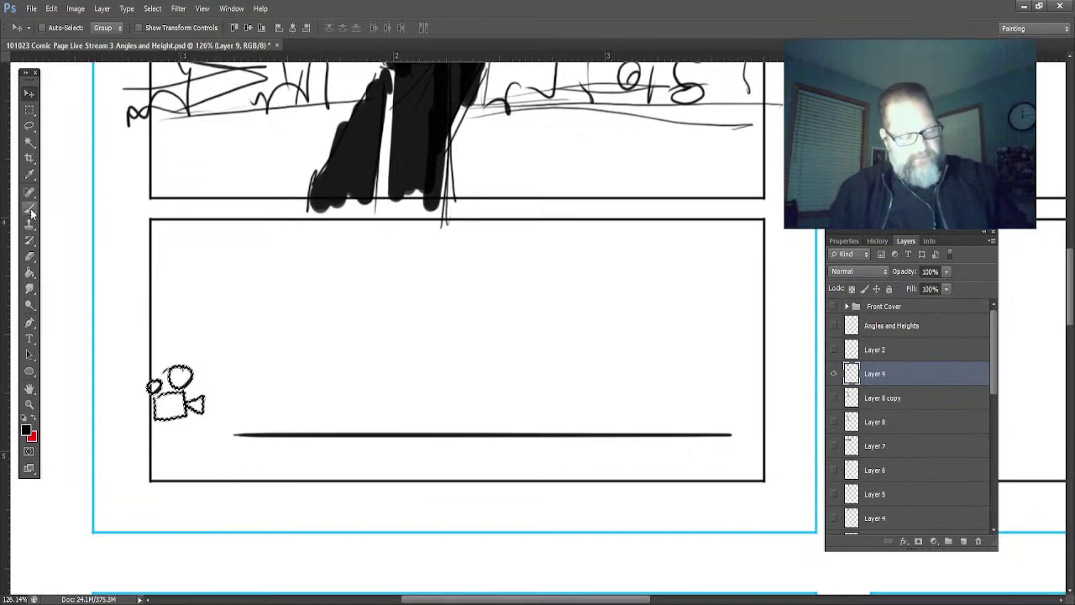
- Hide Layer 9 and add a new empty layer above it for the next sketches
{"action": "key", "text": "b"}
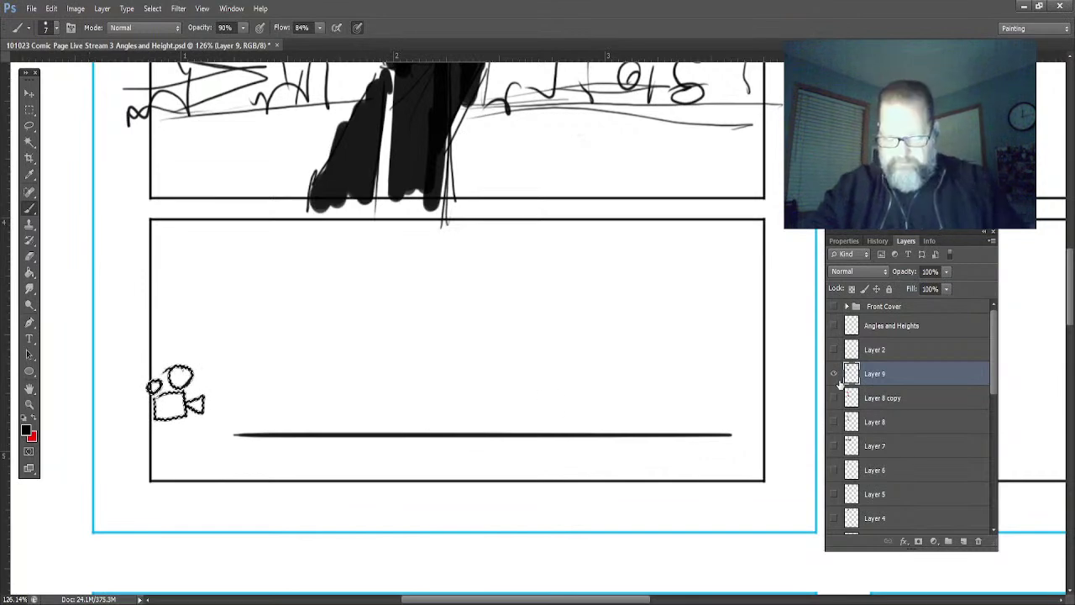
{"action": "left_click", "coordinate": [834, 373]}
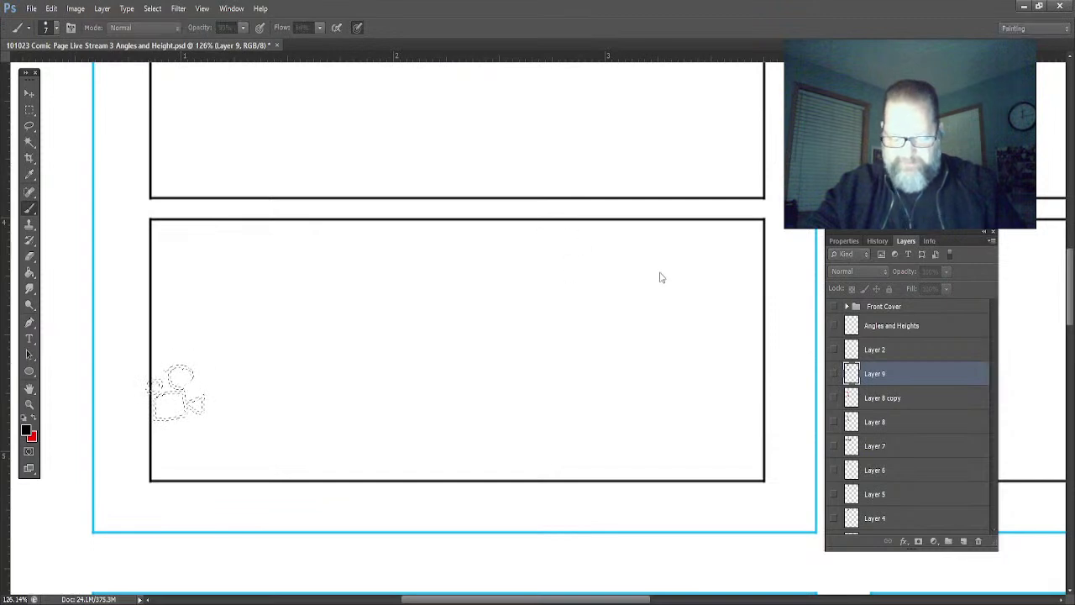
{"action": "key", "text": "ctrl+shift+alt+n"}
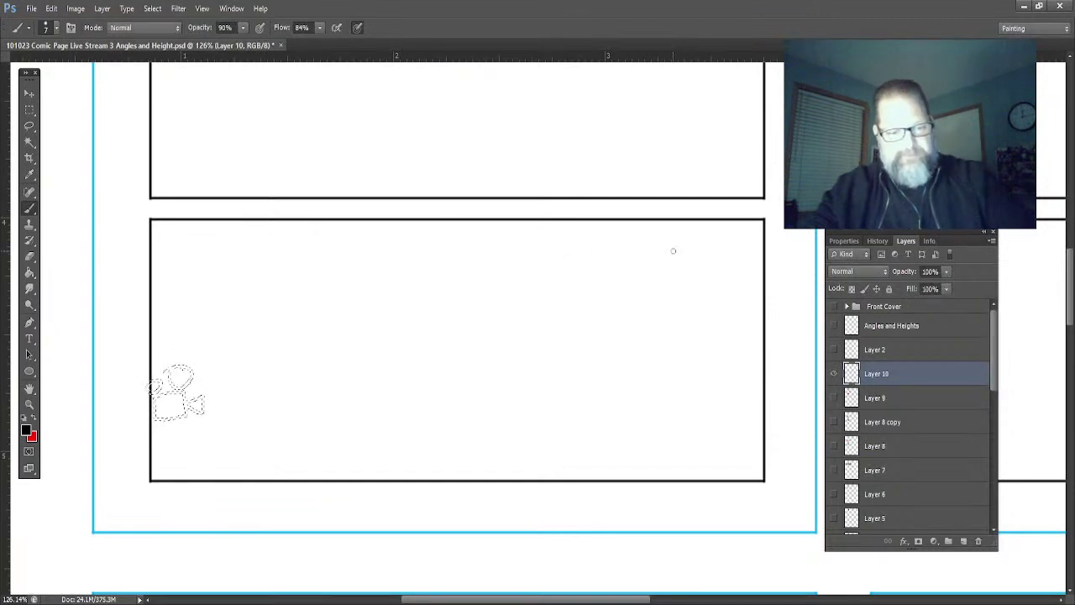
- Sketch a gently sloping ground line across the fourth panel, with two tall palm trees at its right end and smaller trees further left
{"action": "key", "text": "ctrl+d"}
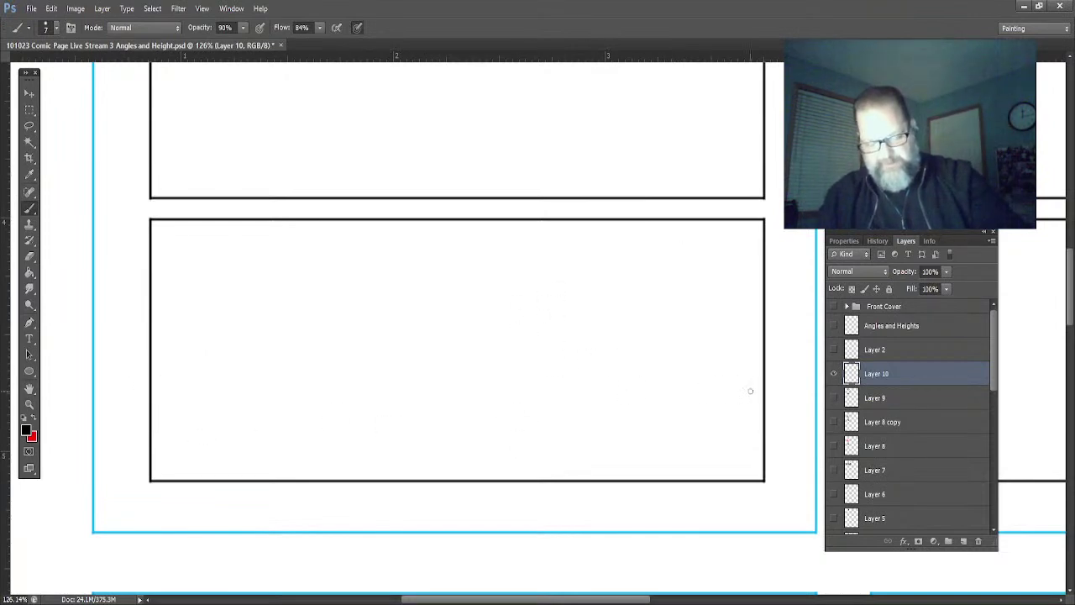
{"action": "mouse_move", "coordinate": [761, 394]}
{"action": "left_mouse_down"}
{"action": "mouse_move", "coordinate": [594, 392]}
{"action": "mouse_move", "coordinate": [612, 393]}
{"action": "mouse_move", "coordinate": [122, 423]}
{"action": "left_mouse_up"}
{"action": "left_click_drag", "start_coordinate": [621, 396], "coordinate": [91, 430]}
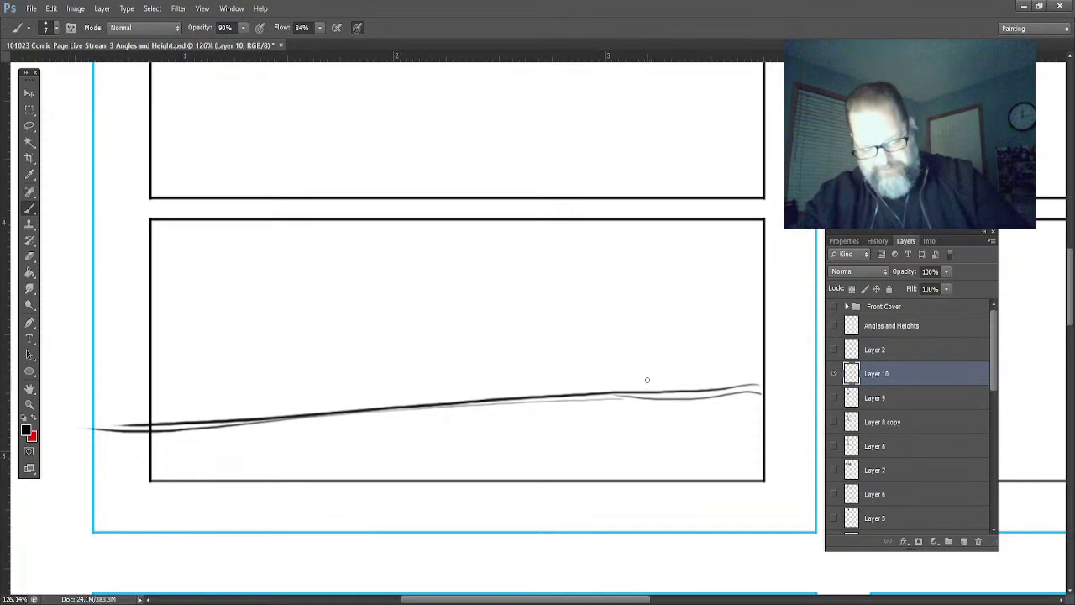
{"action": "left_click_drag", "start_coordinate": [645, 343], "coordinate": [640, 294]}
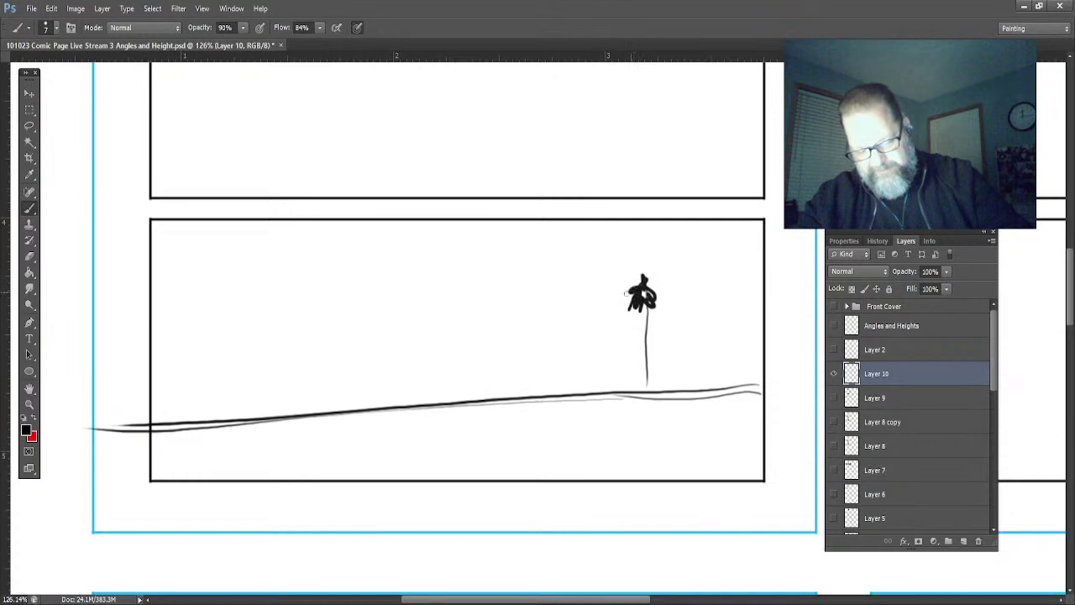
{"action": "left_click_drag", "start_coordinate": [679, 392], "coordinate": [677, 290]}
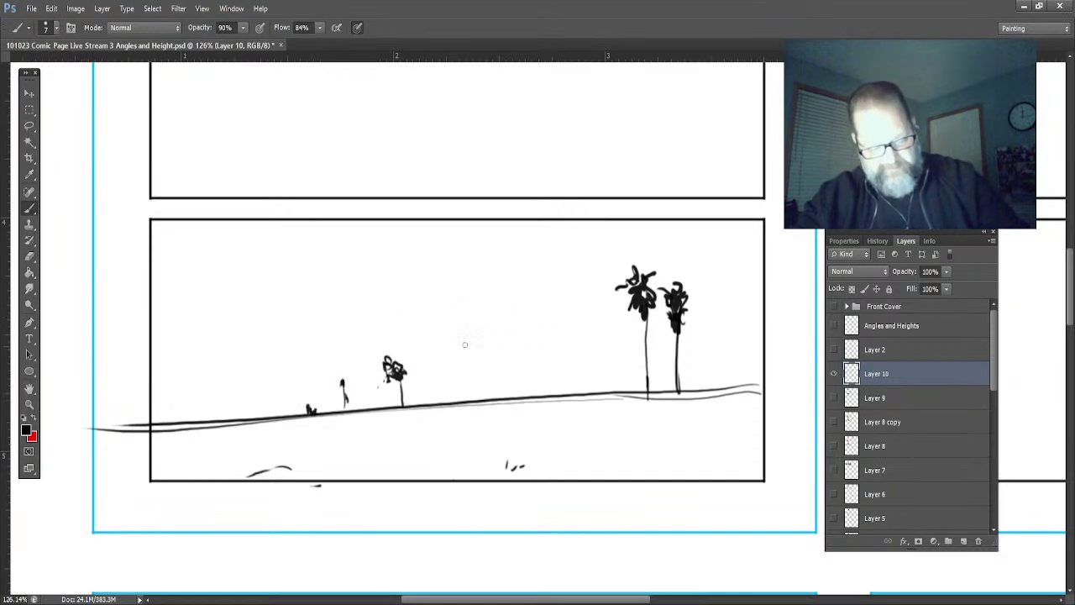
- Outline a cluster of tall block buildings around the middle of the fourth panel's ground line
{"action": "left_click_drag", "start_coordinate": [451, 340], "coordinate": [451, 408]}
{"action": "left_click_drag", "start_coordinate": [473, 338], "coordinate": [473, 406]}
{"action": "mouse_move", "coordinate": [453, 367]}
{"action": "left_mouse_down"}
{"action": "mouse_move", "coordinate": [429, 368]}
{"action": "mouse_move", "coordinate": [445, 400]}
{"action": "left_mouse_up"}
{"action": "left_click_drag", "start_coordinate": [430, 370], "coordinate": [427, 402]}
{"action": "left_click_drag", "start_coordinate": [437, 385], "coordinate": [434, 398]}
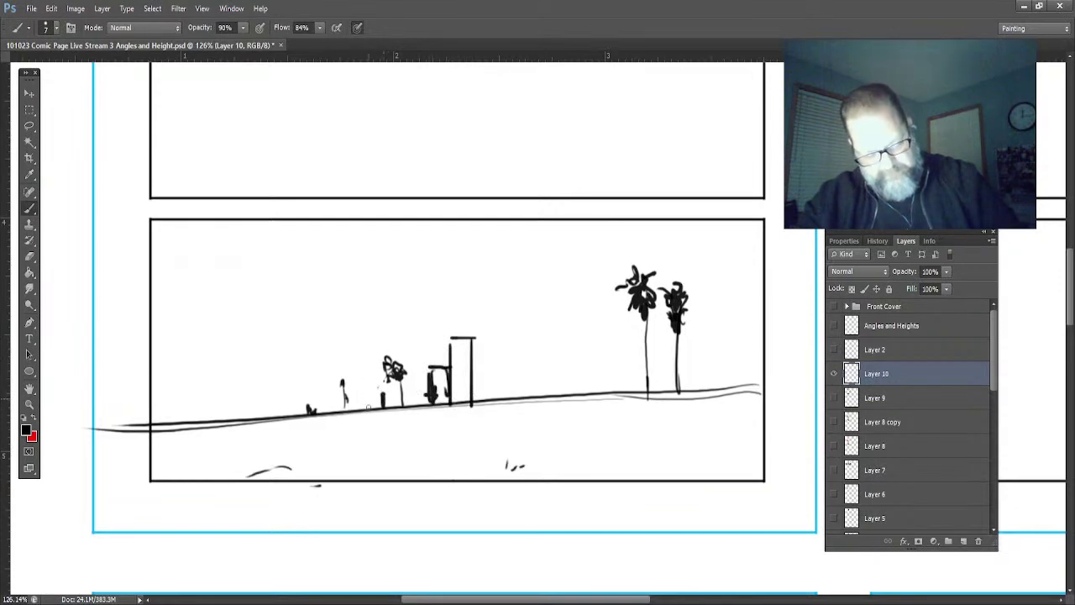
{"action": "left_click_drag", "start_coordinate": [502, 402], "coordinate": [501, 334]}
{"action": "mouse_move", "coordinate": [428, 309]}
{"action": "left_mouse_down"}
{"action": "mouse_move", "coordinate": [495, 309]}
{"action": "mouse_move", "coordinate": [424, 392]}
{"action": "left_mouse_up"}
- Sketch a row of low, flat-roofed buildings beneath the palm trees and a small one near the left end of the ground line
{"action": "mouse_move", "coordinate": [525, 400]}
{"action": "left_mouse_down"}
{"action": "mouse_move", "coordinate": [504, 386]}
{"action": "mouse_move", "coordinate": [528, 369]}
{"action": "mouse_move", "coordinate": [584, 363]}
{"action": "mouse_move", "coordinate": [585, 381]}
{"action": "mouse_move", "coordinate": [637, 392]}
{"action": "mouse_move", "coordinate": [620, 370]}
{"action": "left_mouse_up"}
{"action": "left_click_drag", "start_coordinate": [610, 377], "coordinate": [609, 404]}
{"action": "left_click_drag", "start_coordinate": [694, 366], "coordinate": [711, 390]}
{"action": "left_click_drag", "start_coordinate": [649, 368], "coordinate": [712, 362]}
{"action": "mouse_move", "coordinate": [600, 383]}
{"action": "left_mouse_down"}
{"action": "mouse_move", "coordinate": [650, 355]}
{"action": "mouse_move", "coordinate": [716, 356]}
{"action": "left_mouse_up"}
{"action": "left_click_drag", "start_coordinate": [635, 365], "coordinate": [535, 366]}
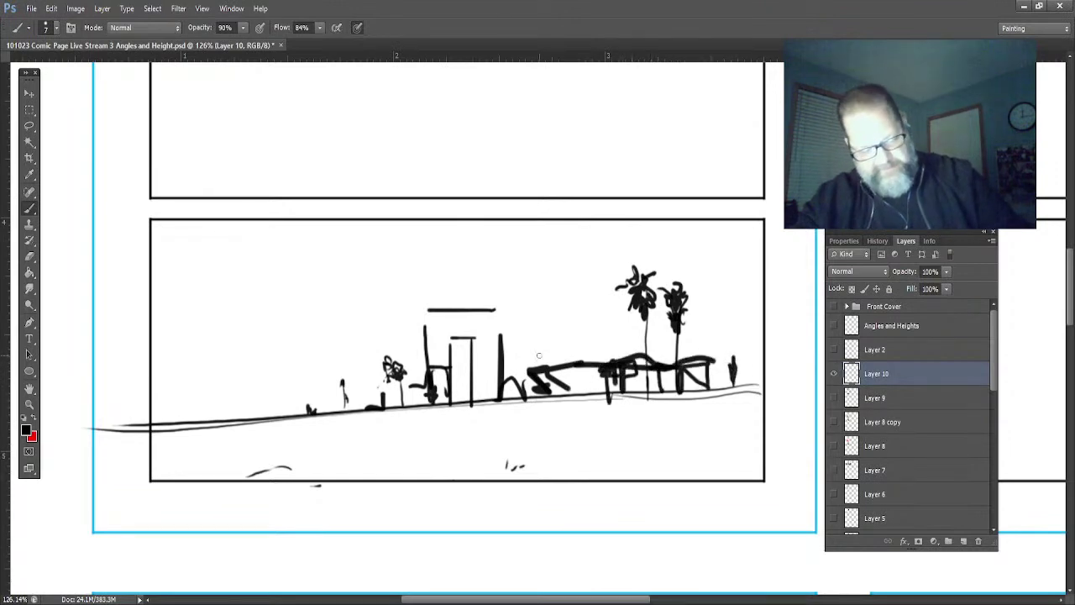
{"action": "left_click_drag", "start_coordinate": [319, 405], "coordinate": [272, 412]}
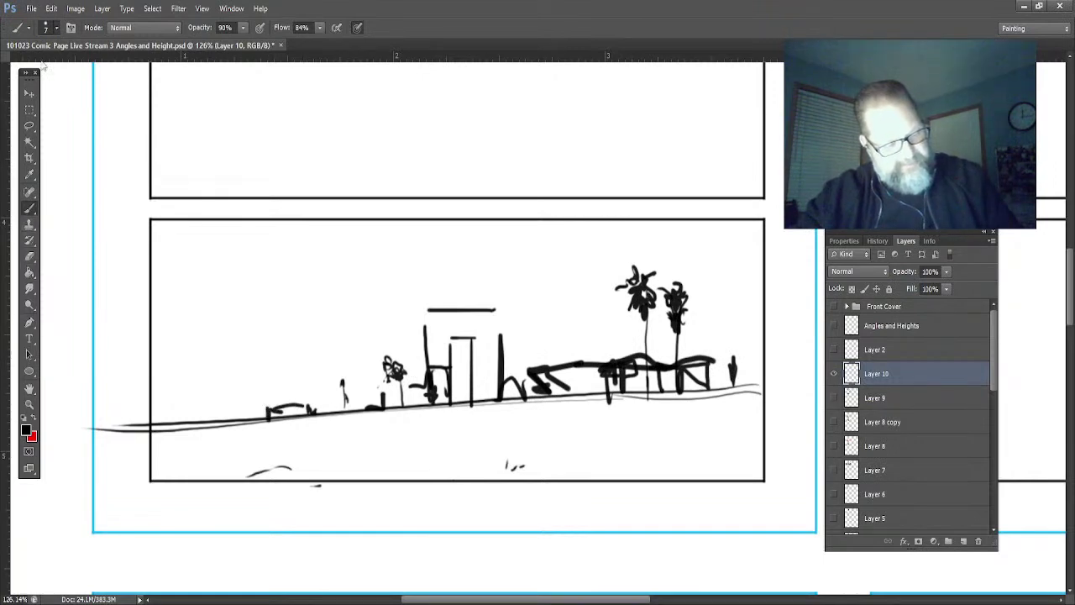
- Fill the buildings with solid black and dab rounded bushes along the ground line using a size 24 brush
{"action": "mouse_move", "coordinate": [487, 360]}
{"action": "left_mouse_down"}
{"action": "mouse_move", "coordinate": [491, 334]}
{"action": "mouse_move", "coordinate": [477, 388]}
{"action": "mouse_move", "coordinate": [460, 323]}
{"action": "mouse_move", "coordinate": [494, 315]}
{"action": "mouse_move", "coordinate": [426, 321]}
{"action": "mouse_move", "coordinate": [444, 333]}
{"action": "mouse_move", "coordinate": [428, 357]}
{"action": "mouse_move", "coordinate": [432, 335]}
{"action": "mouse_move", "coordinate": [461, 372]}
{"action": "mouse_move", "coordinate": [462, 407]}
{"action": "mouse_move", "coordinate": [458, 323]}
{"action": "mouse_move", "coordinate": [435, 370]}
{"action": "mouse_move", "coordinate": [442, 407]}
{"action": "mouse_move", "coordinate": [445, 390]}
{"action": "mouse_move", "coordinate": [414, 378]}
{"action": "mouse_move", "coordinate": [424, 378]}
{"action": "mouse_move", "coordinate": [412, 384]}
{"action": "mouse_move", "coordinate": [424, 398]}
{"action": "mouse_move", "coordinate": [423, 386]}
{"action": "mouse_move", "coordinate": [360, 394]}
{"action": "mouse_move", "coordinate": [386, 394]}
{"action": "mouse_move", "coordinate": [365, 389]}
{"action": "mouse_move", "coordinate": [365, 365]}
{"action": "mouse_move", "coordinate": [327, 399]}
{"action": "left_mouse_up"}
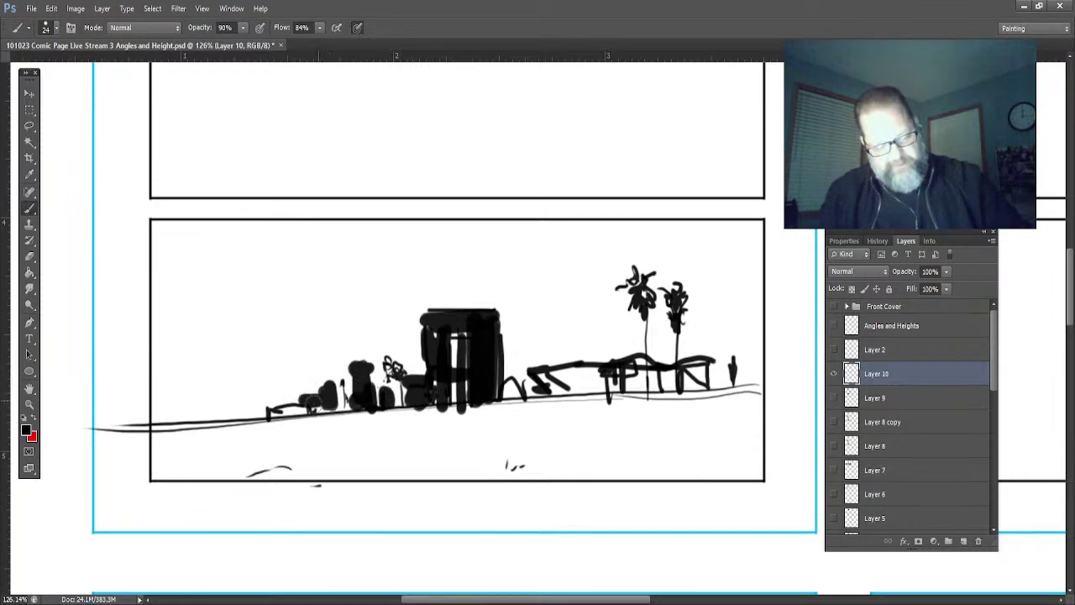
{"action": "mouse_move", "coordinate": [292, 403]}
{"action": "left_mouse_down"}
{"action": "mouse_move", "coordinate": [294, 388]}
{"action": "mouse_move", "coordinate": [256, 413]}
{"action": "left_mouse_up"}
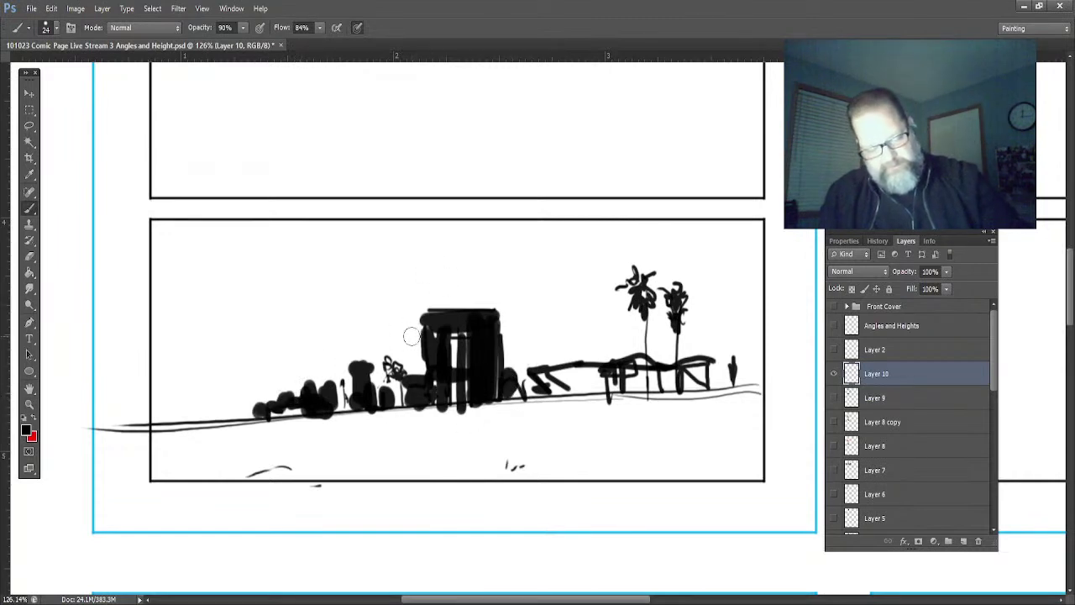
{"action": "mouse_move", "coordinate": [408, 323]}
{"action": "left_mouse_down"}
{"action": "mouse_move", "coordinate": [410, 359]}
{"action": "mouse_move", "coordinate": [390, 362]}
{"action": "mouse_move", "coordinate": [424, 357]}
{"action": "mouse_move", "coordinate": [411, 364]}
{"action": "mouse_move", "coordinate": [419, 393]}
{"action": "left_mouse_up"}
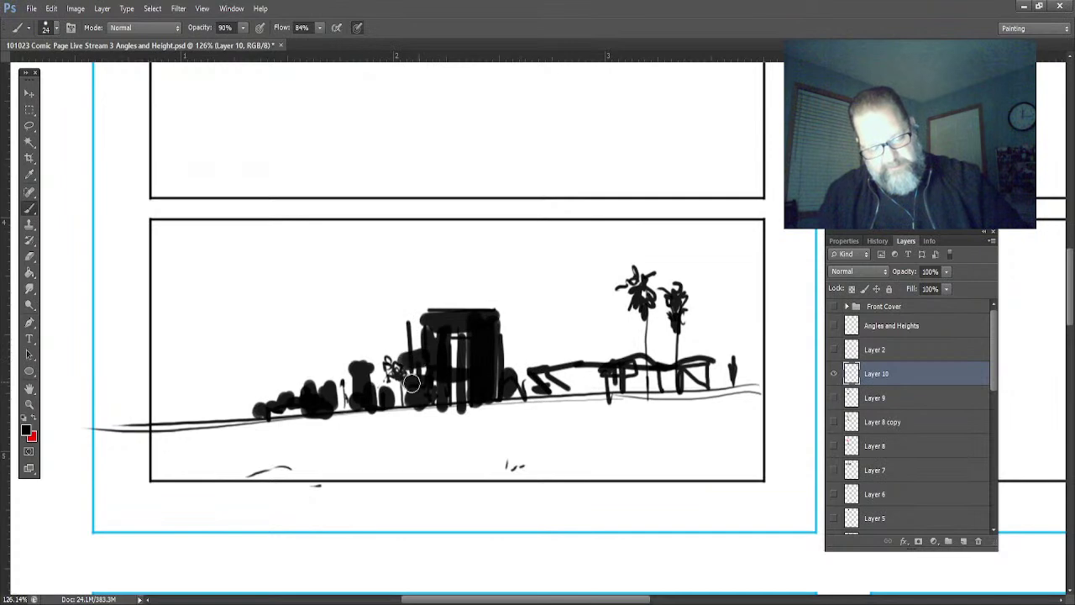
{"action": "mouse_move", "coordinate": [361, 374]}
{"action": "left_mouse_down"}
{"action": "mouse_move", "coordinate": [362, 334]}
{"action": "mouse_move", "coordinate": [313, 390]}
{"action": "left_mouse_up"}
{"action": "mouse_move", "coordinate": [554, 361]}
{"action": "left_mouse_down"}
{"action": "mouse_move", "coordinate": [573, 385]}
{"action": "mouse_move", "coordinate": [577, 368]}
{"action": "mouse_move", "coordinate": [527, 377]}
{"action": "left_mouse_up"}
{"action": "mouse_move", "coordinate": [704, 367]}
{"action": "left_mouse_down"}
{"action": "mouse_move", "coordinate": [689, 382]}
{"action": "mouse_move", "coordinate": [641, 389]}
{"action": "left_mouse_up"}
{"action": "left_click_drag", "start_coordinate": [720, 383], "coordinate": [745, 381]}
{"action": "left_click_drag", "start_coordinate": [294, 425], "coordinate": [231, 428]}
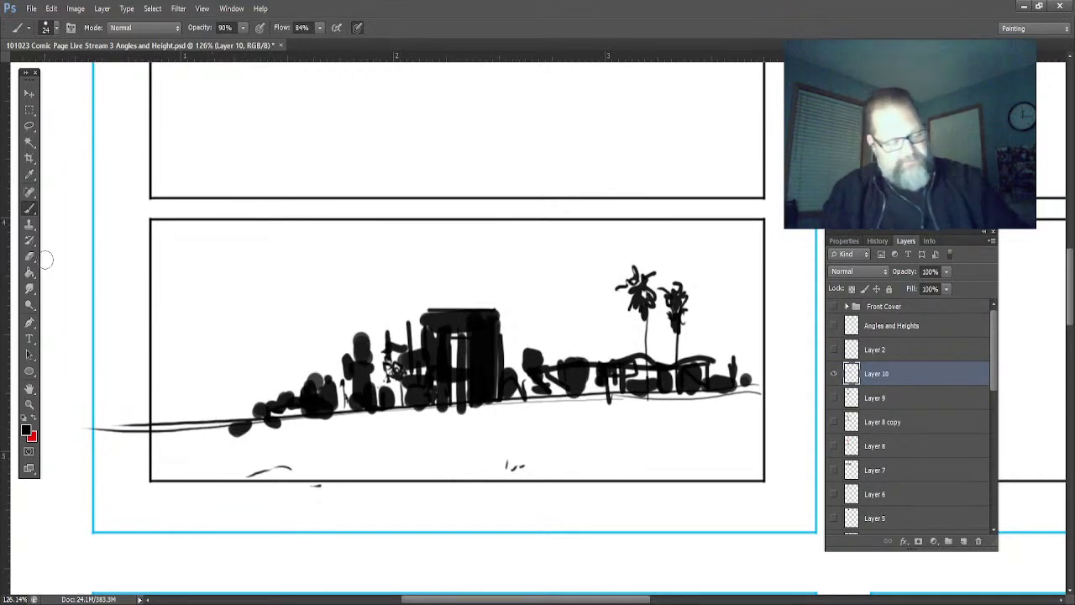
- Add short slanted strokes above the buildings on both sides of the tower to suggest distant hillsides
{"action": "key", "text": "i"}
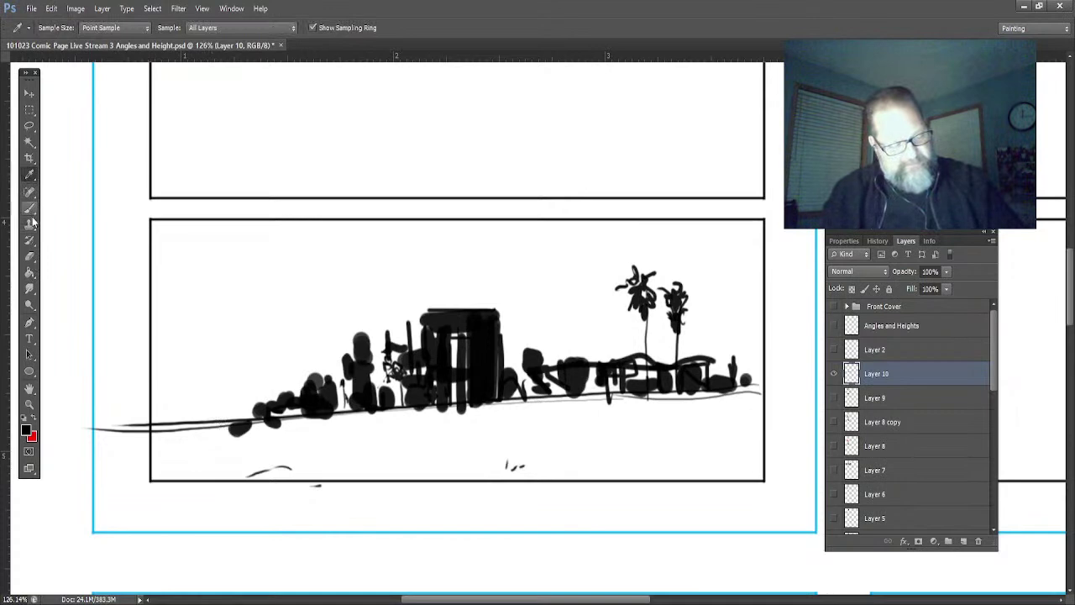
{"action": "left_click", "coordinate": [29, 210]}
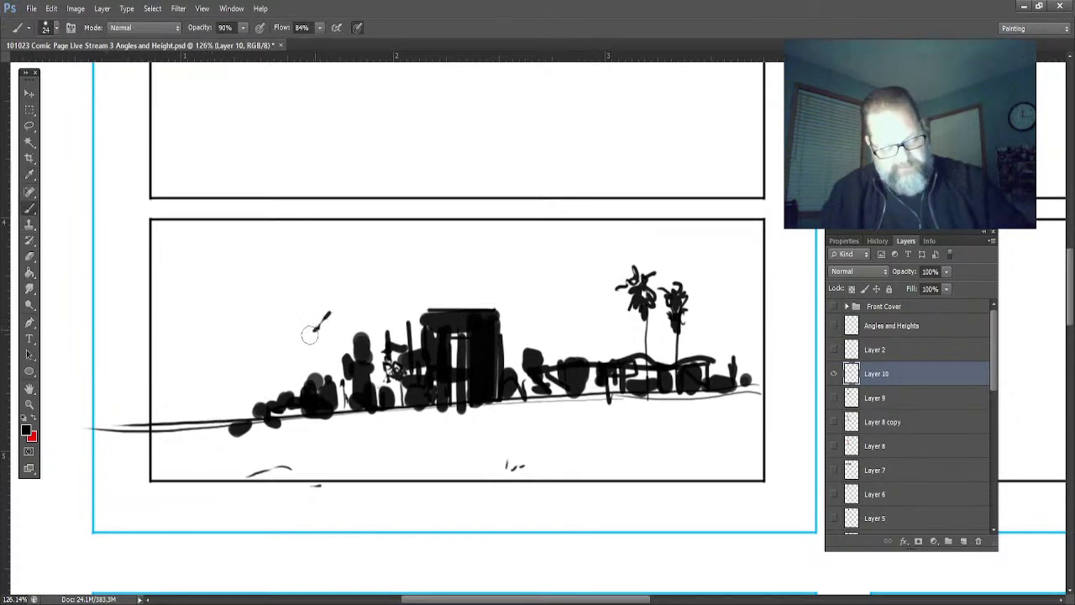
{"action": "left_click_drag", "start_coordinate": [356, 315], "coordinate": [312, 351]}
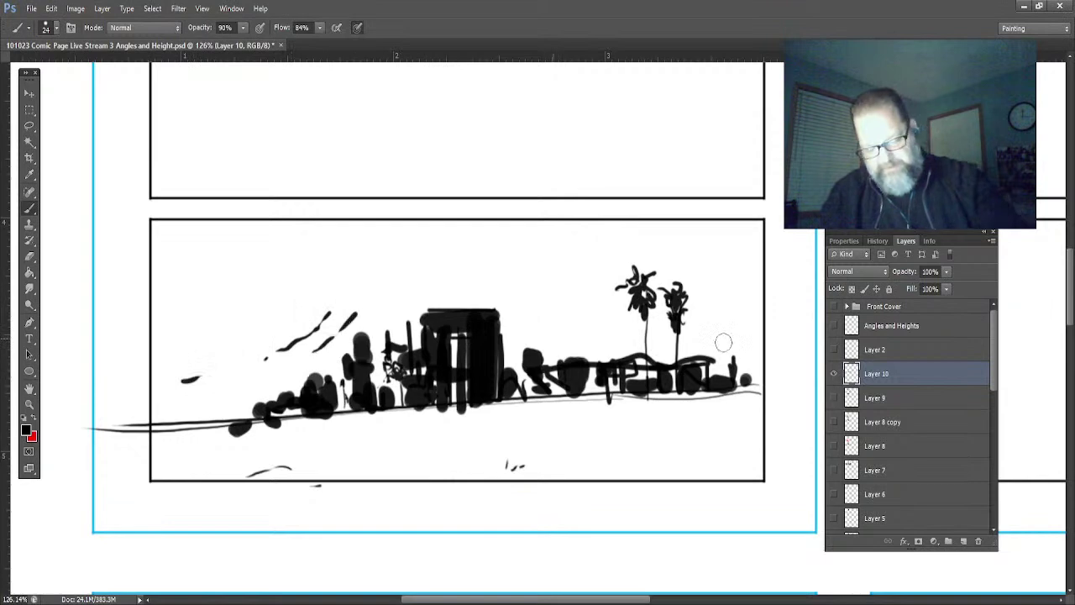
{"action": "left_click_drag", "start_coordinate": [551, 341], "coordinate": [571, 323]}
{"action": "left_click_drag", "start_coordinate": [721, 347], "coordinate": [743, 323]}
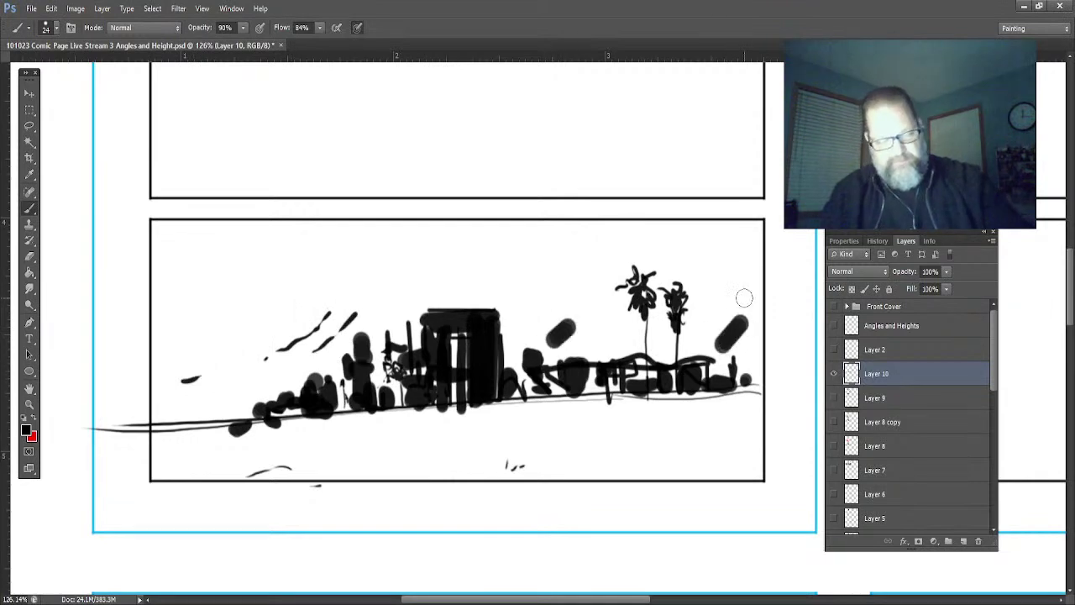
{"action": "mouse_move", "coordinate": [557, 319]}
{"action": "left_mouse_down"}
{"action": "mouse_move", "coordinate": [547, 336]}
{"action": "mouse_move", "coordinate": [550, 326]}
{"action": "left_mouse_up"}
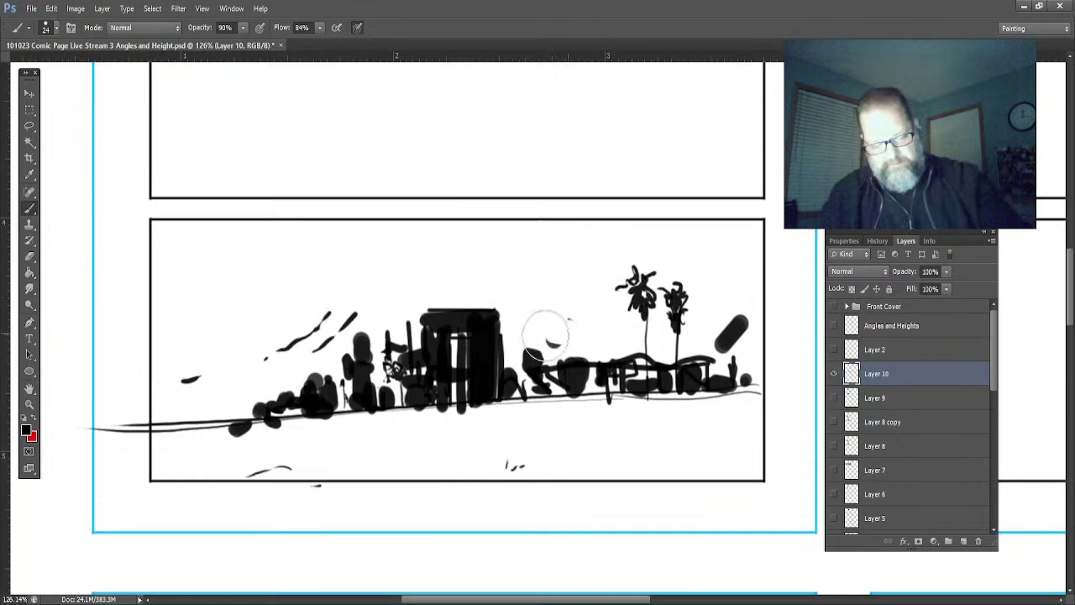
{"action": "mouse_move", "coordinate": [731, 365]}
{"action": "left_mouse_down"}
{"action": "mouse_move", "coordinate": [748, 305]}
{"action": "mouse_move", "coordinate": [721, 346]}
{"action": "left_mouse_up"}
{"action": "key", "text": "["}
{"action": "key", "text": "["}
{"action": "key", "text": "["}
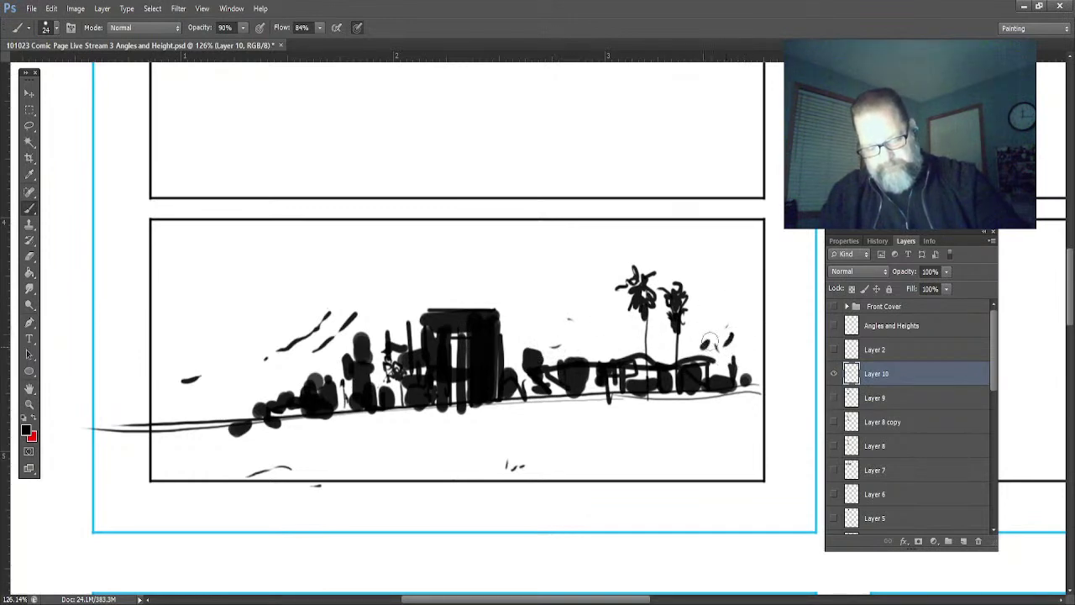
{"action": "left_click_drag", "start_coordinate": [575, 341], "coordinate": [565, 333]}
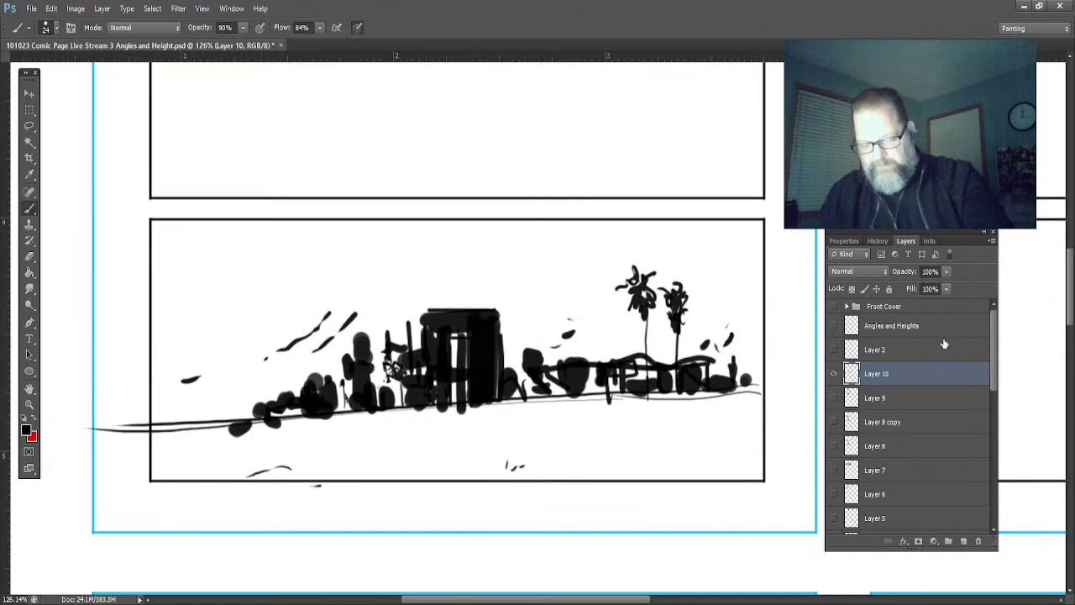
- Duplicate Layer 9 and add a new empty layer above the copy, with light gray as the brush colour
{"action": "key", "text": "alt+bracketleft"}
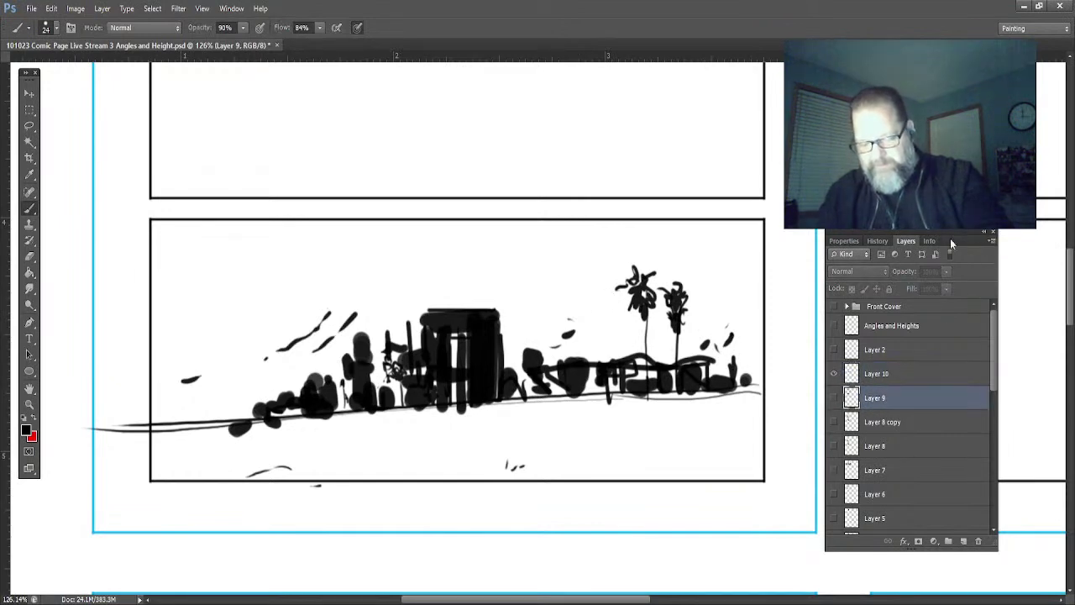
{"action": "key", "text": "ctrl+j"}
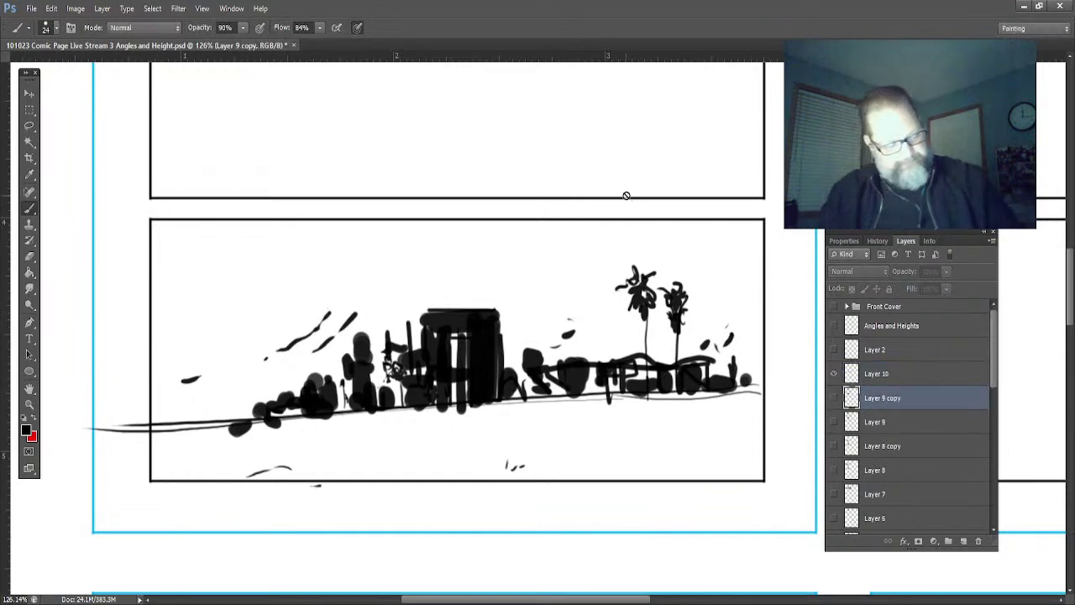
{"action": "key", "text": "i"}
{"action": "left_click", "coordinate": [562, 180]}
{"action": "key", "text": "b"}
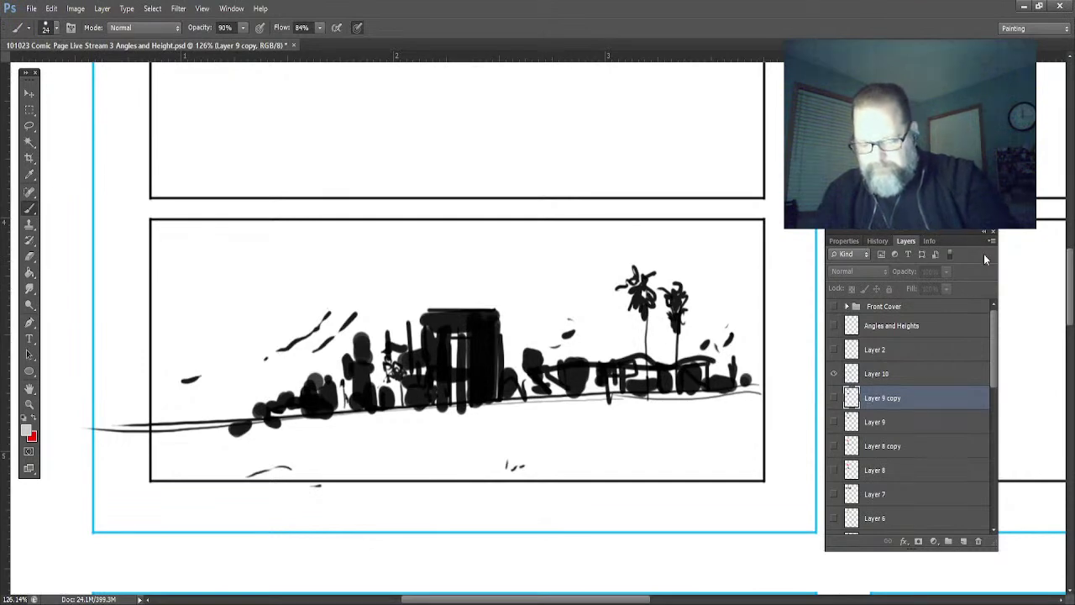
{"action": "key", "text": "ctrl+shift+alt+n"}
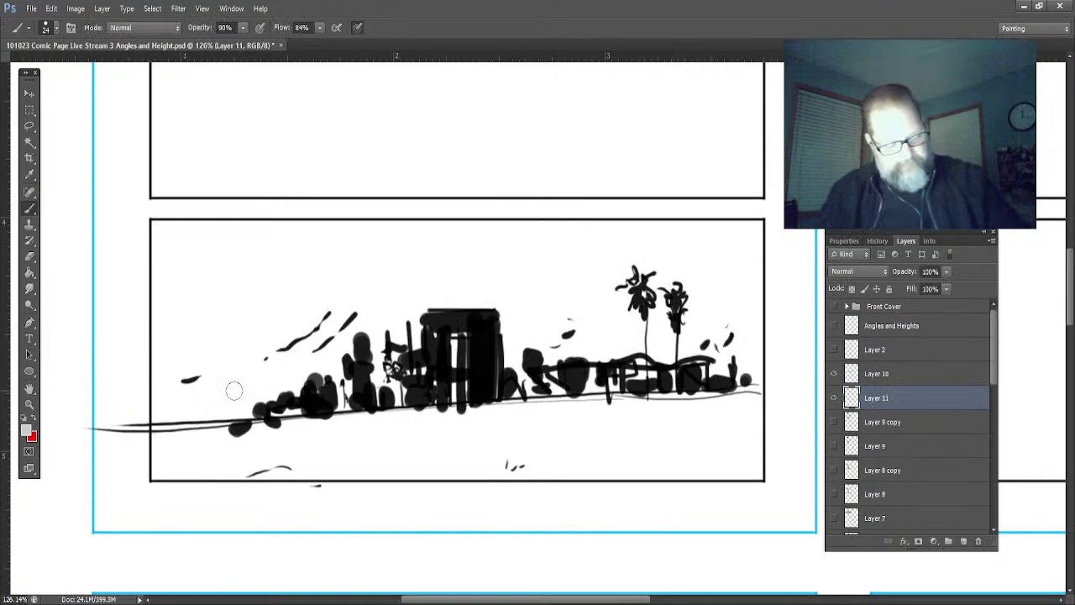
- Paint light gray hills behind the skyline on Layer 11 with a size 56 brush
{"action": "key", "text": "bracketright"}
{"action": "key", "text": "bracketright"}
{"action": "key", "text": "bracketright"}
{"action": "key", "text": "bracketright"}
{"action": "mouse_move", "coordinate": [680, 370]}
{"action": "left_mouse_down"}
{"action": "mouse_move", "coordinate": [747, 347]}
{"action": "mouse_move", "coordinate": [738, 374]}
{"action": "mouse_move", "coordinate": [757, 360]}
{"action": "mouse_move", "coordinate": [741, 332]}
{"action": "mouse_move", "coordinate": [710, 344]}
{"action": "mouse_move", "coordinate": [735, 322]}
{"action": "mouse_move", "coordinate": [664, 345]}
{"action": "mouse_move", "coordinate": [551, 345]}
{"action": "mouse_move", "coordinate": [505, 359]}
{"action": "mouse_move", "coordinate": [568, 331]}
{"action": "mouse_move", "coordinate": [700, 354]}
{"action": "mouse_move", "coordinate": [761, 326]}
{"action": "mouse_move", "coordinate": [754, 316]}
{"action": "mouse_move", "coordinate": [690, 350]}
{"action": "mouse_move", "coordinate": [748, 366]}
{"action": "left_mouse_up"}
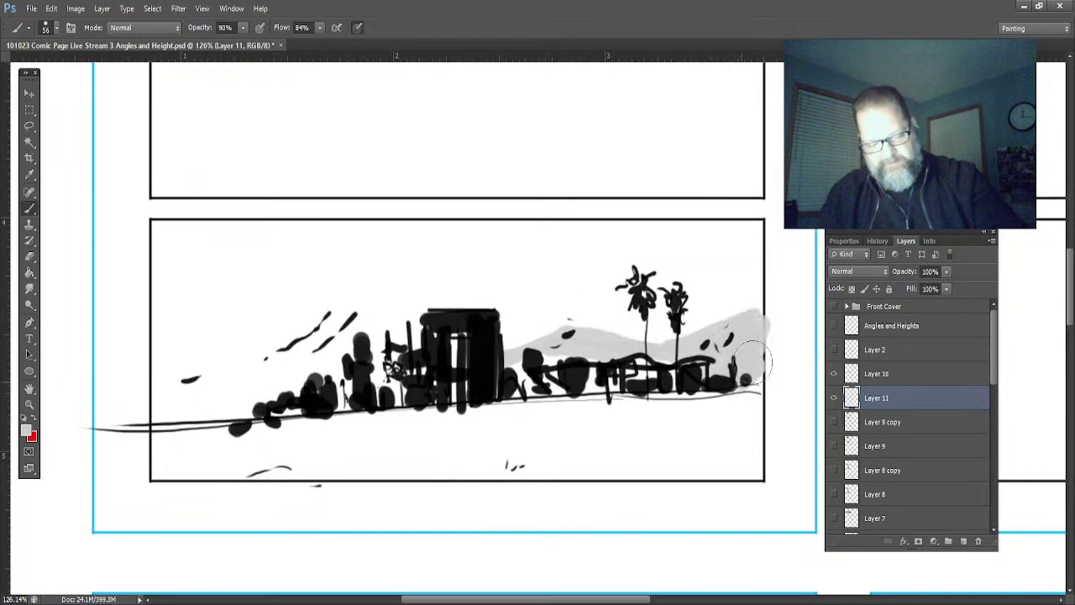
{"action": "mouse_move", "coordinate": [525, 336]}
{"action": "left_mouse_down"}
{"action": "mouse_move", "coordinate": [352, 324]}
{"action": "mouse_move", "coordinate": [215, 385]}
{"action": "mouse_move", "coordinate": [392, 351]}
{"action": "mouse_move", "coordinate": [168, 401]}
{"action": "mouse_move", "coordinate": [374, 344]}
{"action": "mouse_move", "coordinate": [202, 400]}
{"action": "mouse_move", "coordinate": [304, 392]}
{"action": "mouse_move", "coordinate": [159, 417]}
{"action": "mouse_move", "coordinate": [378, 374]}
{"action": "mouse_move", "coordinate": [407, 377]}
{"action": "left_mouse_up"}
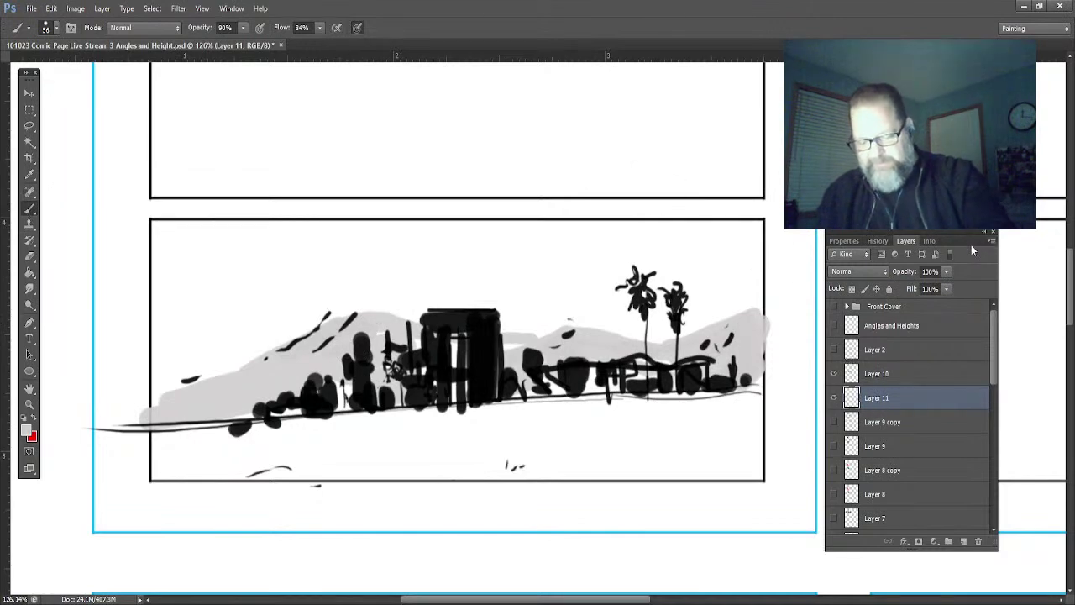
- Duplicate Layer 11 and sample a near-black colour for painting on the copy
{"action": "left_click", "coordinate": [624, 205]}
{"action": "key", "text": "ctrl+j"}
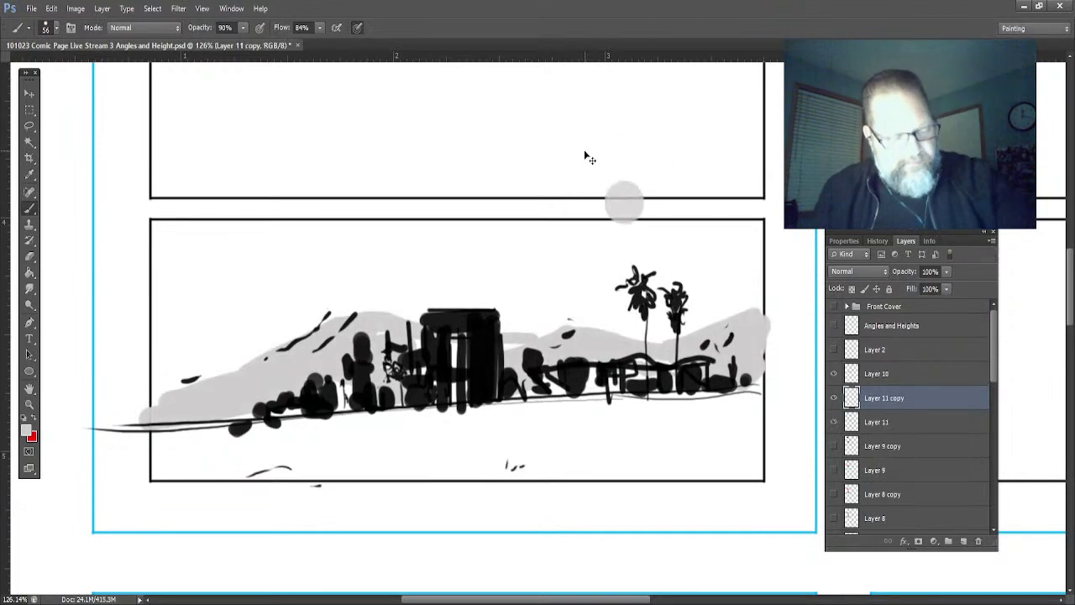
{"action": "key", "text": "ctrl+z"}
{"action": "key", "text": "i"}
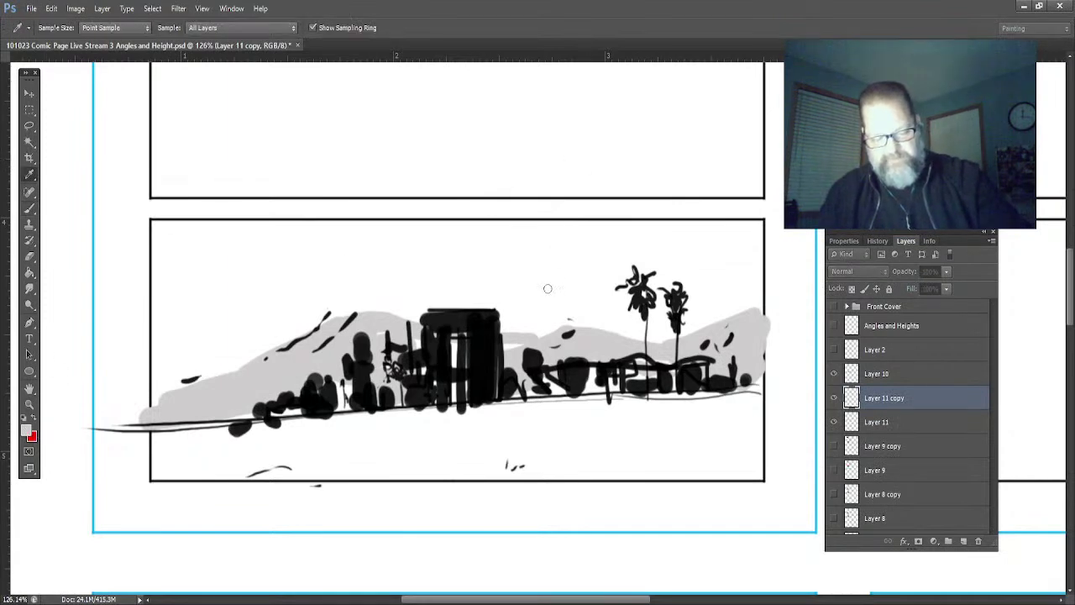
{"action": "left_click", "coordinate": [633, 219]}
{"action": "key", "text": "b"}
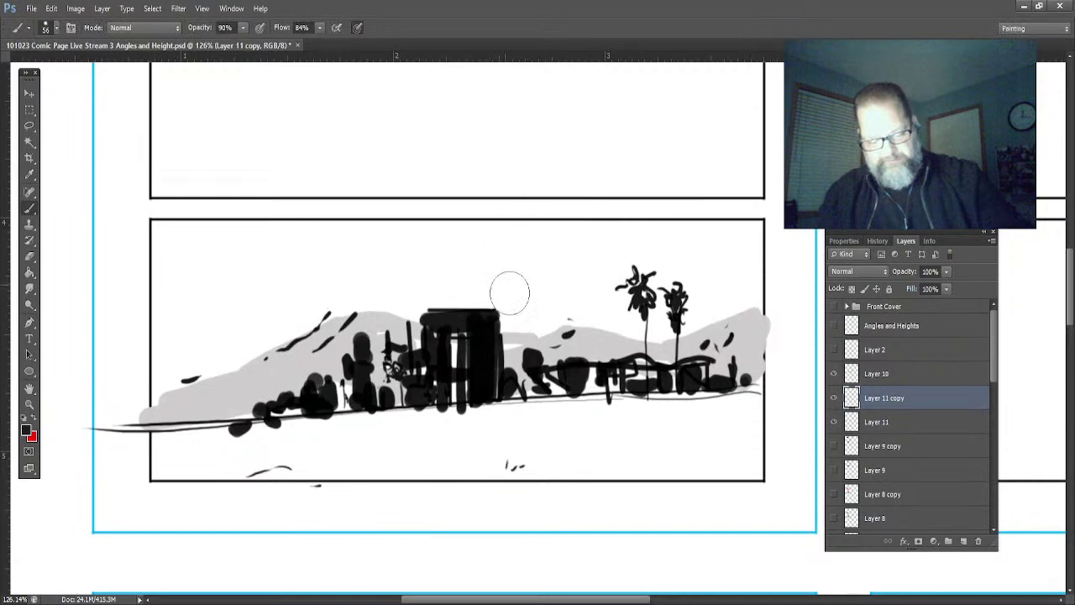
- Paint rough dark smoke shapes above the palm trees, reaching past the fourth panel's top border
{"action": "mouse_move", "coordinate": [549, 317]}
{"action": "left_mouse_down"}
{"action": "mouse_move", "coordinate": [578, 303]}
{"action": "mouse_move", "coordinate": [558, 291]}
{"action": "mouse_move", "coordinate": [599, 273]}
{"action": "mouse_move", "coordinate": [614, 287]}
{"action": "mouse_move", "coordinate": [621, 267]}
{"action": "mouse_move", "coordinate": [597, 261]}
{"action": "mouse_move", "coordinate": [601, 238]}
{"action": "mouse_move", "coordinate": [631, 239]}
{"action": "mouse_move", "coordinate": [673, 219]}
{"action": "mouse_move", "coordinate": [646, 220]}
{"action": "mouse_move", "coordinate": [664, 201]}
{"action": "mouse_move", "coordinate": [703, 252]}
{"action": "mouse_move", "coordinate": [720, 195]}
{"action": "mouse_move", "coordinate": [699, 206]}
{"action": "mouse_move", "coordinate": [709, 185]}
{"action": "mouse_move", "coordinate": [597, 195]}
{"action": "mouse_move", "coordinate": [577, 215]}
{"action": "mouse_move", "coordinate": [568, 273]}
{"action": "mouse_move", "coordinate": [538, 282]}
{"action": "left_mouse_up"}
{"action": "mouse_move", "coordinate": [537, 240]}
{"action": "left_mouse_down"}
{"action": "mouse_move", "coordinate": [560, 289]}
{"action": "mouse_move", "coordinate": [563, 267]}
{"action": "mouse_move", "coordinate": [529, 300]}
{"action": "mouse_move", "coordinate": [615, 186]}
{"action": "mouse_move", "coordinate": [640, 223]}
{"action": "mouse_move", "coordinate": [681, 195]}
{"action": "mouse_move", "coordinate": [654, 159]}
{"action": "mouse_move", "coordinate": [570, 224]}
{"action": "mouse_move", "coordinate": [629, 238]}
{"action": "mouse_move", "coordinate": [640, 225]}
{"action": "mouse_move", "coordinate": [565, 310]}
{"action": "left_mouse_up"}
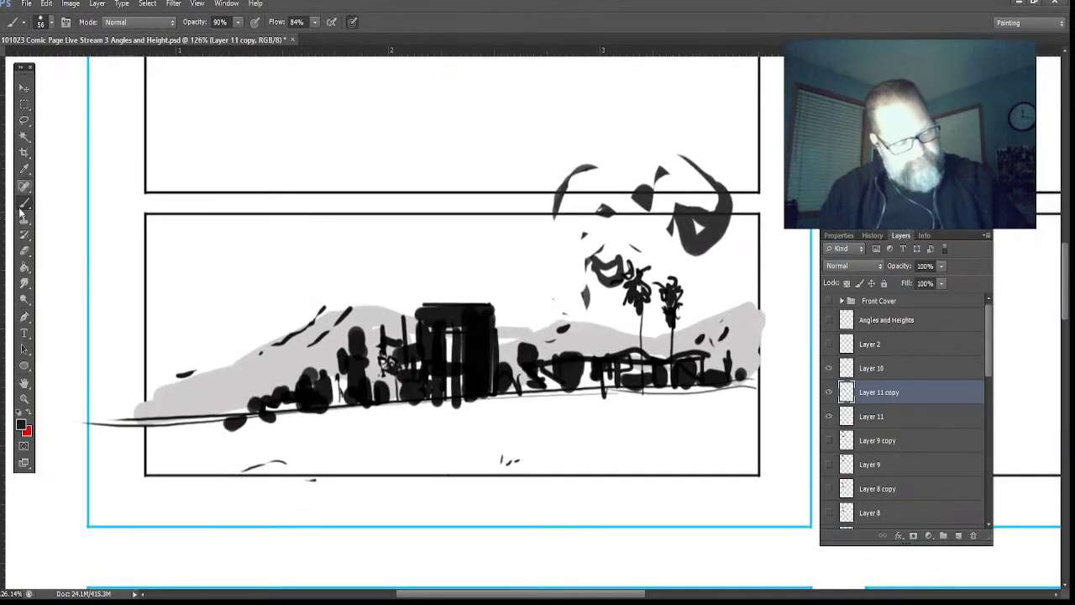
{"action": "mouse_move", "coordinate": [663, 244]}
{"action": "left_mouse_down"}
{"action": "mouse_move", "coordinate": [681, 215]}
{"action": "mouse_move", "coordinate": [672, 181]}
{"action": "left_mouse_up"}
{"action": "left_click_drag", "start_coordinate": [514, 363], "coordinate": [529, 374]}
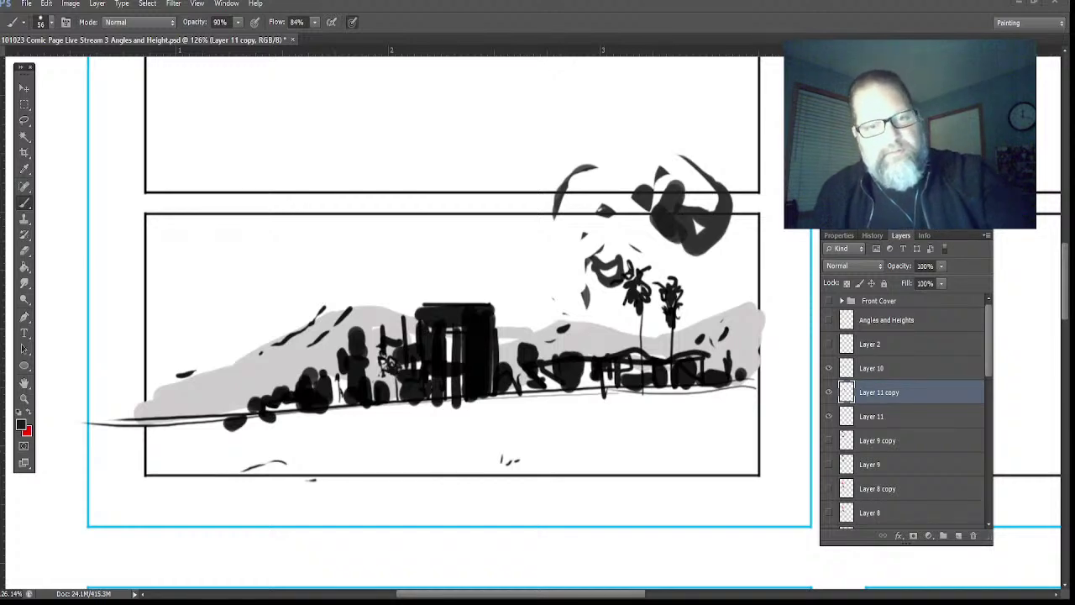
- Reset the colours to default black and white and scribble a curling smoke column down to the buildings with a size 19 brush
{"action": "key", "text": "d"}
{"action": "left_click", "coordinate": [606, 294]}
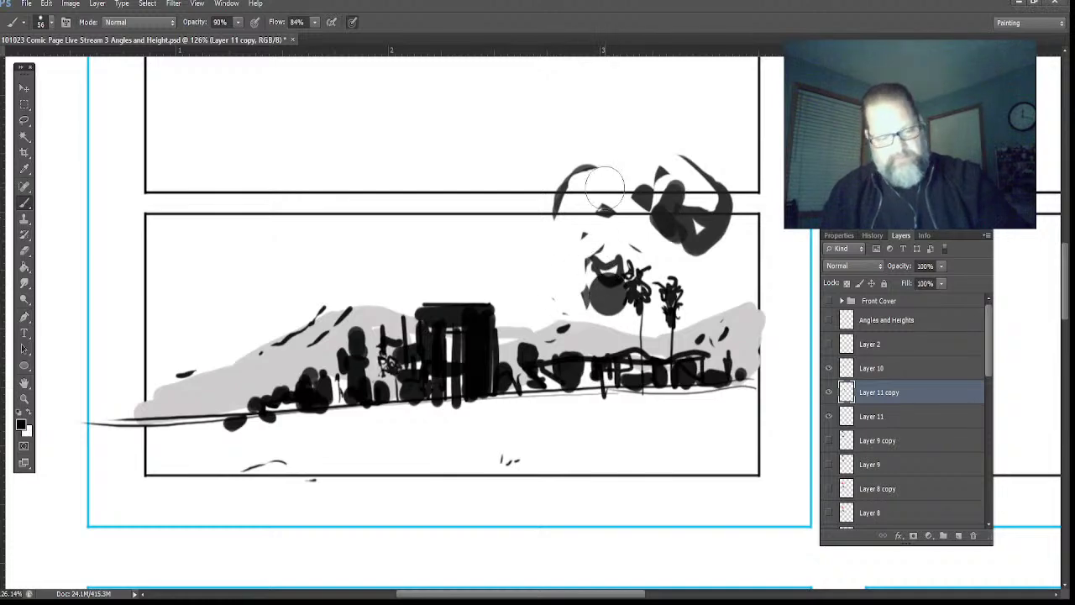
{"action": "key", "text": "["}
{"action": "key", "text": "["}
{"action": "key", "text": "["}
{"action": "key", "text": "["}
{"action": "mouse_move", "coordinate": [710, 198]}
{"action": "left_mouse_down"}
{"action": "mouse_move", "coordinate": [680, 239]}
{"action": "mouse_move", "coordinate": [708, 241]}
{"action": "mouse_move", "coordinate": [660, 248]}
{"action": "mouse_move", "coordinate": [654, 260]}
{"action": "mouse_move", "coordinate": [720, 250]}
{"action": "mouse_move", "coordinate": [672, 248]}
{"action": "mouse_move", "coordinate": [650, 197]}
{"action": "mouse_move", "coordinate": [596, 216]}
{"action": "mouse_move", "coordinate": [602, 241]}
{"action": "mouse_move", "coordinate": [634, 258]}
{"action": "mouse_move", "coordinate": [608, 229]}
{"action": "mouse_move", "coordinate": [574, 222]}
{"action": "left_mouse_up"}
{"action": "mouse_move", "coordinate": [575, 261]}
{"action": "left_mouse_down"}
{"action": "mouse_move", "coordinate": [588, 202]}
{"action": "mouse_move", "coordinate": [559, 223]}
{"action": "mouse_move", "coordinate": [571, 299]}
{"action": "left_mouse_up"}
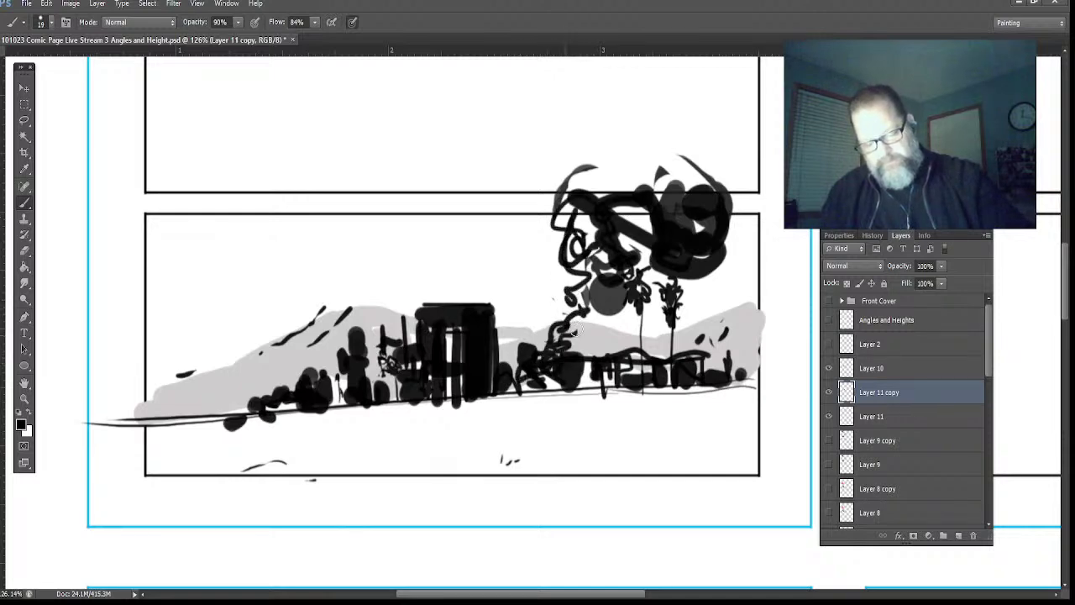
- On Layer 11, extend the smoke plume upward with looping black strokes into the panel above
{"action": "left_click", "coordinate": [866, 417]}
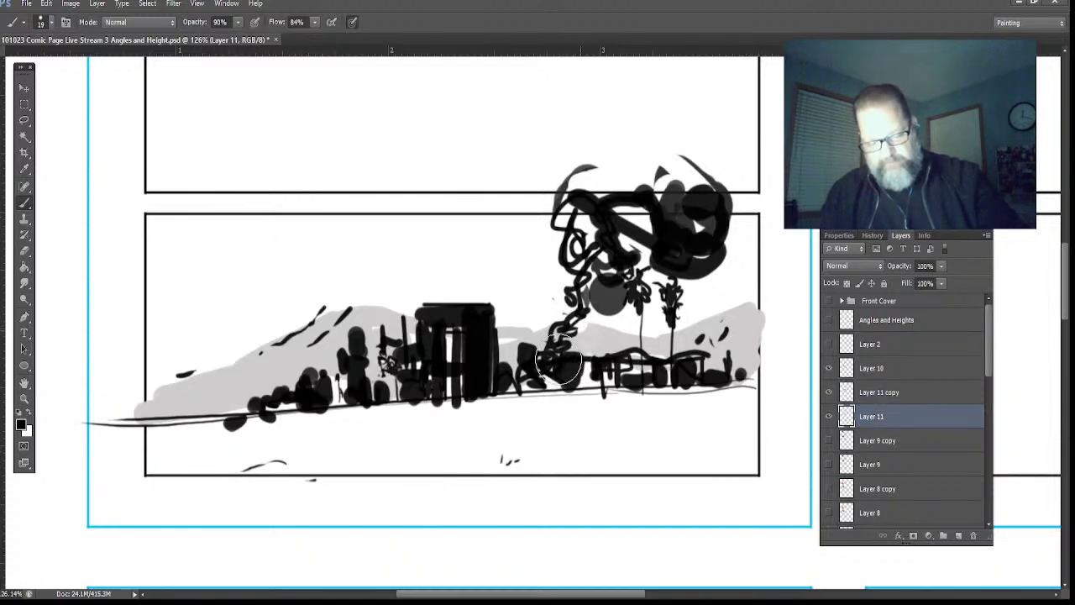
{"action": "left_click_drag", "start_coordinate": [588, 210], "coordinate": [614, 165]}
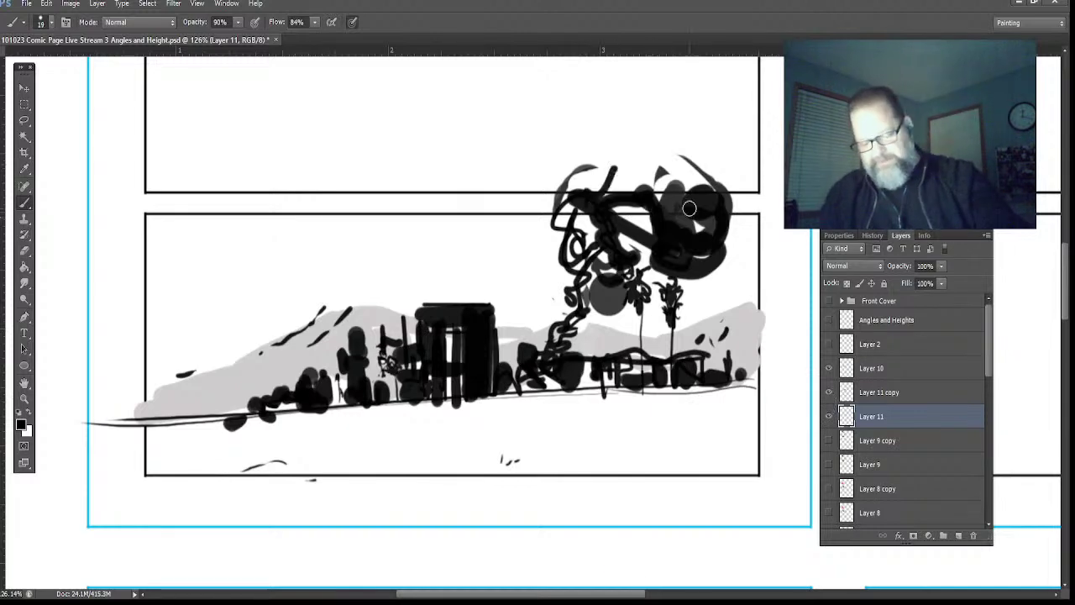
{"action": "mouse_move", "coordinate": [649, 200]}
{"action": "left_mouse_down"}
{"action": "mouse_move", "coordinate": [613, 180]}
{"action": "mouse_move", "coordinate": [630, 218]}
{"action": "mouse_move", "coordinate": [647, 225]}
{"action": "mouse_move", "coordinate": [701, 192]}
{"action": "mouse_move", "coordinate": [704, 176]}
{"action": "mouse_move", "coordinate": [659, 175]}
{"action": "mouse_move", "coordinate": [678, 162]}
{"action": "mouse_move", "coordinate": [664, 156]}
{"action": "mouse_move", "coordinate": [570, 168]}
{"action": "mouse_move", "coordinate": [600, 129]}
{"action": "mouse_move", "coordinate": [597, 103]}
{"action": "mouse_move", "coordinate": [689, 97]}
{"action": "left_mouse_up"}
{"action": "left_click_drag", "start_coordinate": [602, 152], "coordinate": [559, 181]}
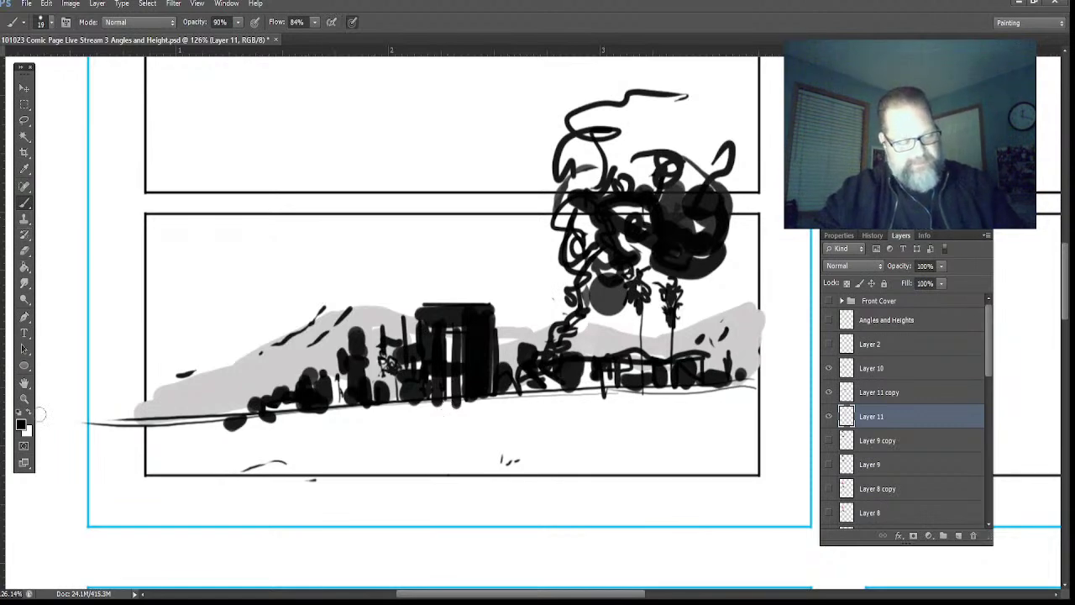
- Draw a slightly sloping black ground line across the full width of the empty panel above the skyline sketch
{"action": "left_click", "coordinate": [25, 384]}
{"action": "left_click_drag", "start_coordinate": [110, 312], "coordinate": [202, 604]}
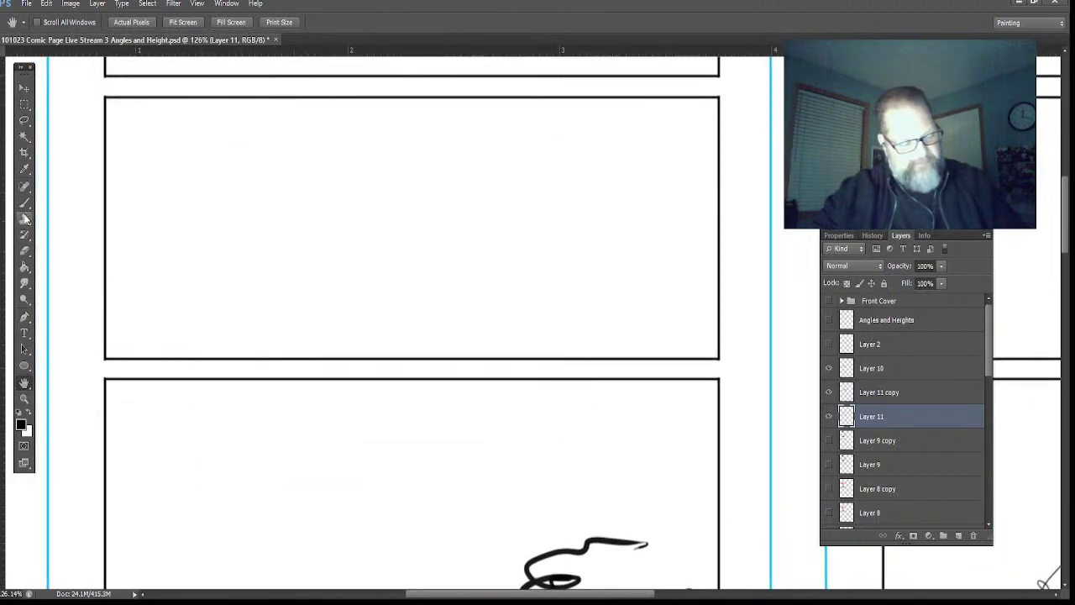
{"action": "left_click", "coordinate": [25, 203]}
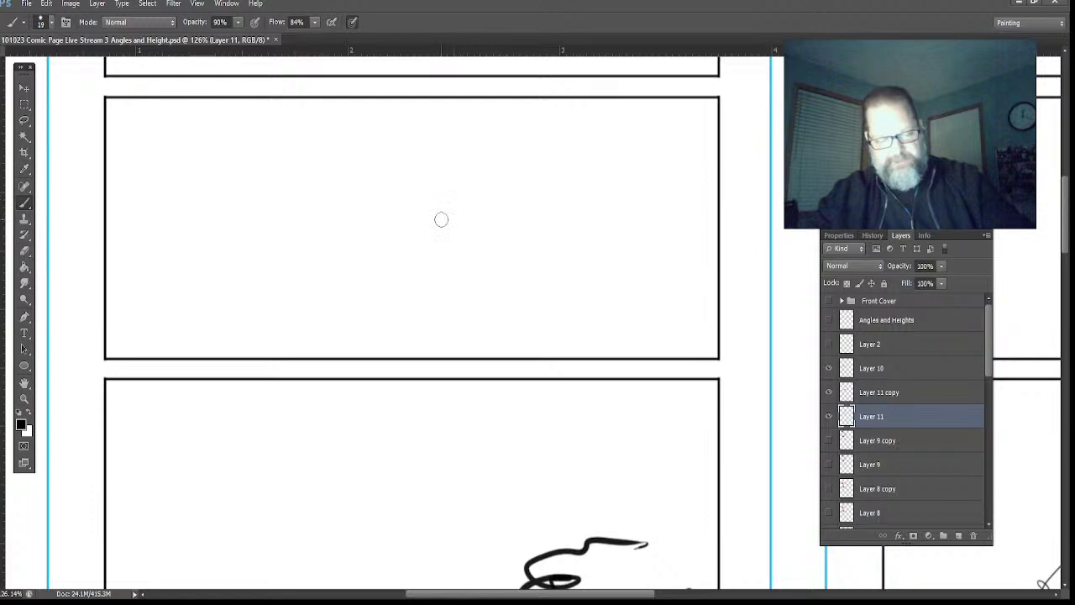
{"action": "left_click_drag", "start_coordinate": [715, 230], "coordinate": [36, 272]}
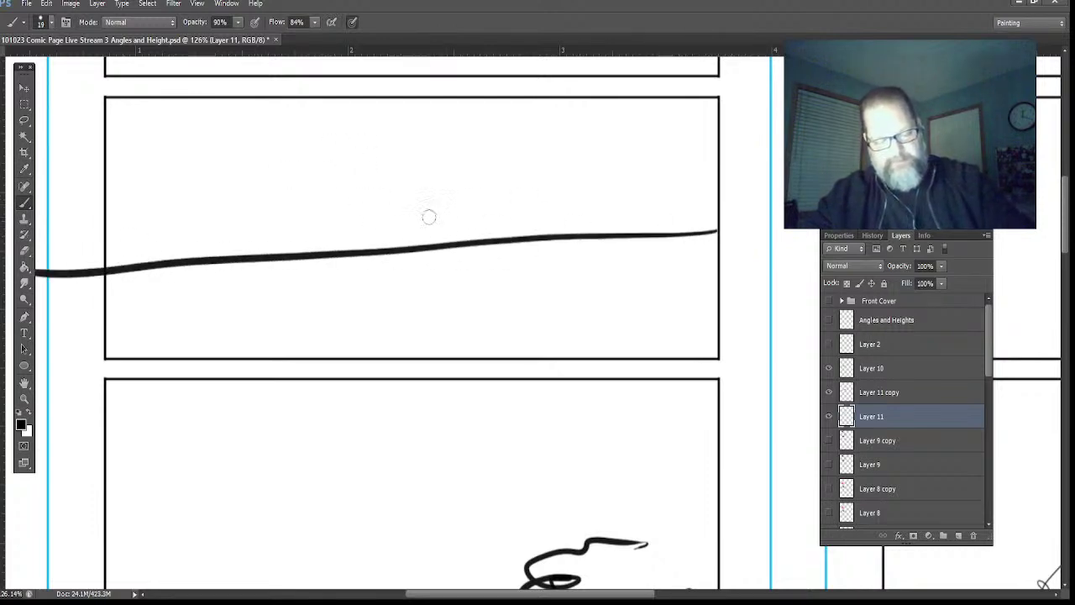
- Outline a low blocky building on the ground line, with upright lines rising from both ends past the panel's top border
{"action": "mouse_move", "coordinate": [394, 183]}
{"action": "left_mouse_down"}
{"action": "mouse_move", "coordinate": [295, 200]}
{"action": "mouse_move", "coordinate": [292, 243]}
{"action": "left_mouse_up"}
{"action": "mouse_move", "coordinate": [394, 189]}
{"action": "left_mouse_down"}
{"action": "mouse_move", "coordinate": [422, 232]}
{"action": "mouse_move", "coordinate": [483, 238]}
{"action": "left_mouse_up"}
{"action": "left_click_drag", "start_coordinate": [277, 232], "coordinate": [371, 239]}
{"action": "mouse_move", "coordinate": [284, 193]}
{"action": "left_mouse_down"}
{"action": "mouse_move", "coordinate": [380, 186]}
{"action": "mouse_move", "coordinate": [324, 186]}
{"action": "left_mouse_up"}
{"action": "left_click_drag", "start_coordinate": [428, 164], "coordinate": [410, 57]}
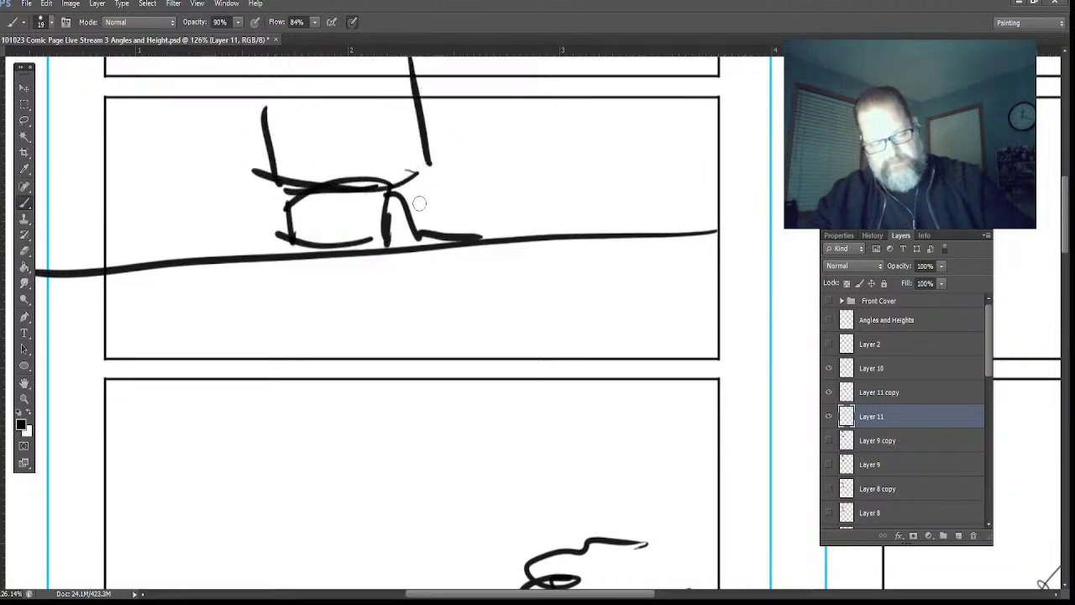
- Scribble the building shapes black with a tall dark tower beside them, and add a second line beneath the ground line
{"action": "mouse_move", "coordinate": [521, 215]}
{"action": "left_mouse_down"}
{"action": "mouse_move", "coordinate": [403, 204]}
{"action": "mouse_move", "coordinate": [527, 237]}
{"action": "mouse_move", "coordinate": [470, 205]}
{"action": "mouse_move", "coordinate": [432, 239]}
{"action": "mouse_move", "coordinate": [363, 239]}
{"action": "mouse_move", "coordinate": [365, 206]}
{"action": "mouse_move", "coordinate": [293, 220]}
{"action": "mouse_move", "coordinate": [409, 180]}
{"action": "mouse_move", "coordinate": [273, 92]}
{"action": "mouse_move", "coordinate": [286, 201]}
{"action": "mouse_move", "coordinate": [420, 193]}
{"action": "mouse_move", "coordinate": [369, 214]}
{"action": "left_mouse_up"}
{"action": "mouse_move", "coordinate": [244, 209]}
{"action": "left_mouse_down"}
{"action": "mouse_move", "coordinate": [200, 204]}
{"action": "mouse_move", "coordinate": [198, 241]}
{"action": "mouse_move", "coordinate": [267, 227]}
{"action": "mouse_move", "coordinate": [215, 242]}
{"action": "mouse_move", "coordinate": [270, 189]}
{"action": "mouse_move", "coordinate": [241, 206]}
{"action": "mouse_move", "coordinate": [189, 176]}
{"action": "left_mouse_up"}
{"action": "mouse_move", "coordinate": [197, 89]}
{"action": "left_mouse_down"}
{"action": "mouse_move", "coordinate": [245, 81]}
{"action": "mouse_move", "coordinate": [259, 202]}
{"action": "left_mouse_up"}
{"action": "mouse_move", "coordinate": [368, 233]}
{"action": "left_mouse_down"}
{"action": "mouse_move", "coordinate": [487, 223]}
{"action": "mouse_move", "coordinate": [369, 224]}
{"action": "left_mouse_up"}
{"action": "left_click_drag", "start_coordinate": [210, 243], "coordinate": [362, 244]}
{"action": "mouse_move", "coordinate": [713, 249]}
{"action": "left_mouse_down"}
{"action": "mouse_move", "coordinate": [303, 258]}
{"action": "mouse_move", "coordinate": [37, 277]}
{"action": "left_mouse_up"}
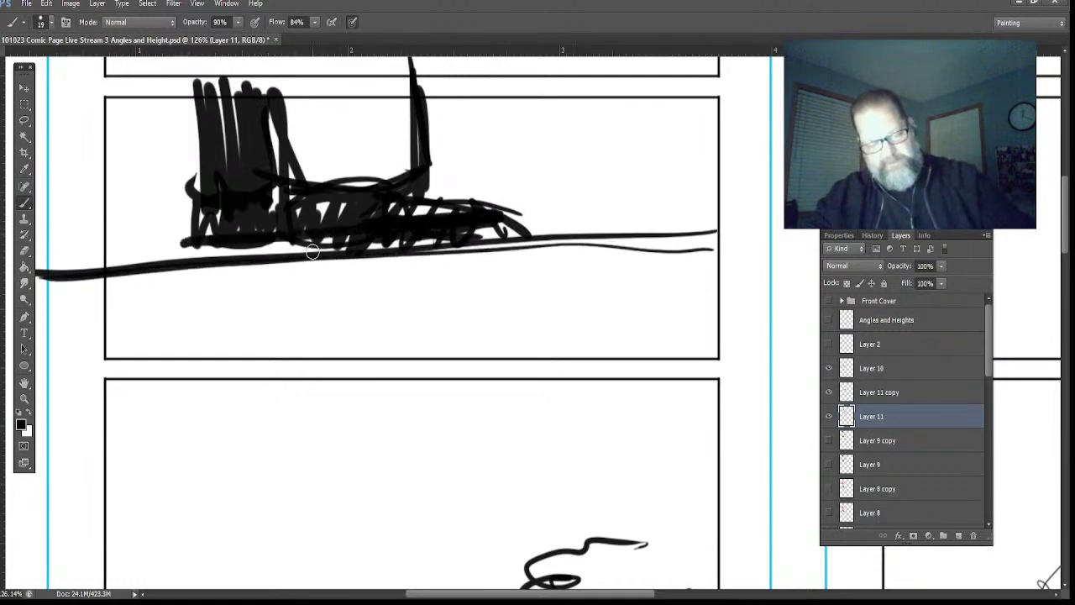
- Sketch a small stepped structure in the panel's lower-left corner with a long downward arrow running through the ground line into it
{"action": "mouse_move", "coordinate": [107, 316]}
{"action": "left_mouse_down"}
{"action": "mouse_move", "coordinate": [181, 310]}
{"action": "mouse_move", "coordinate": [232, 333]}
{"action": "mouse_move", "coordinate": [271, 333]}
{"action": "mouse_move", "coordinate": [250, 335]}
{"action": "mouse_move", "coordinate": [227, 353]}
{"action": "left_mouse_up"}
{"action": "mouse_move", "coordinate": [205, 314]}
{"action": "left_mouse_down"}
{"action": "mouse_move", "coordinate": [186, 338]}
{"action": "mouse_move", "coordinate": [112, 340]}
{"action": "mouse_move", "coordinate": [190, 335]}
{"action": "left_mouse_up"}
{"action": "left_click_drag", "start_coordinate": [137, 99], "coordinate": [144, 332]}
{"action": "left_click_drag", "start_coordinate": [171, 222], "coordinate": [109, 328]}
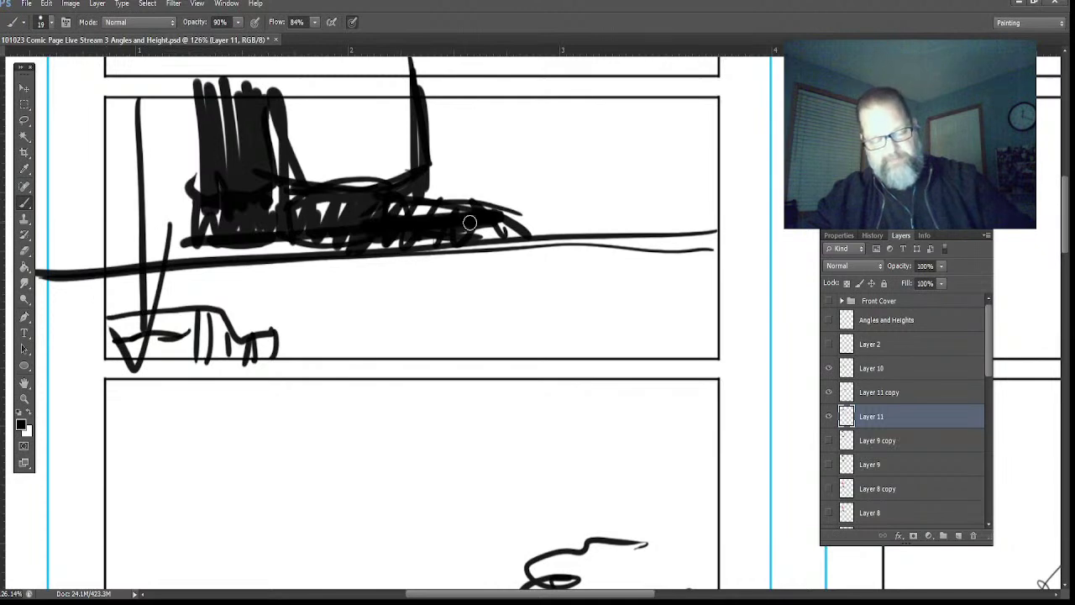
- Add thin horizon lines beside the buildings and another sloping line just below the ground line
{"action": "left_click_drag", "start_coordinate": [721, 179], "coordinate": [460, 180]}
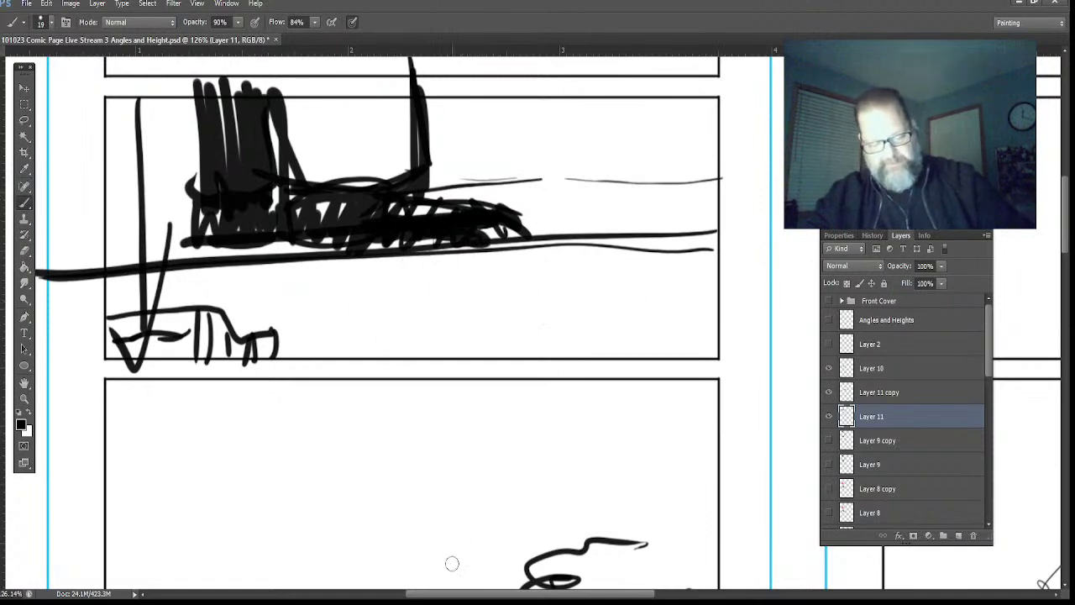
{"action": "left_click_drag", "start_coordinate": [715, 232], "coordinate": [453, 255]}
{"action": "left_click_drag", "start_coordinate": [389, 259], "coordinate": [53, 294]}
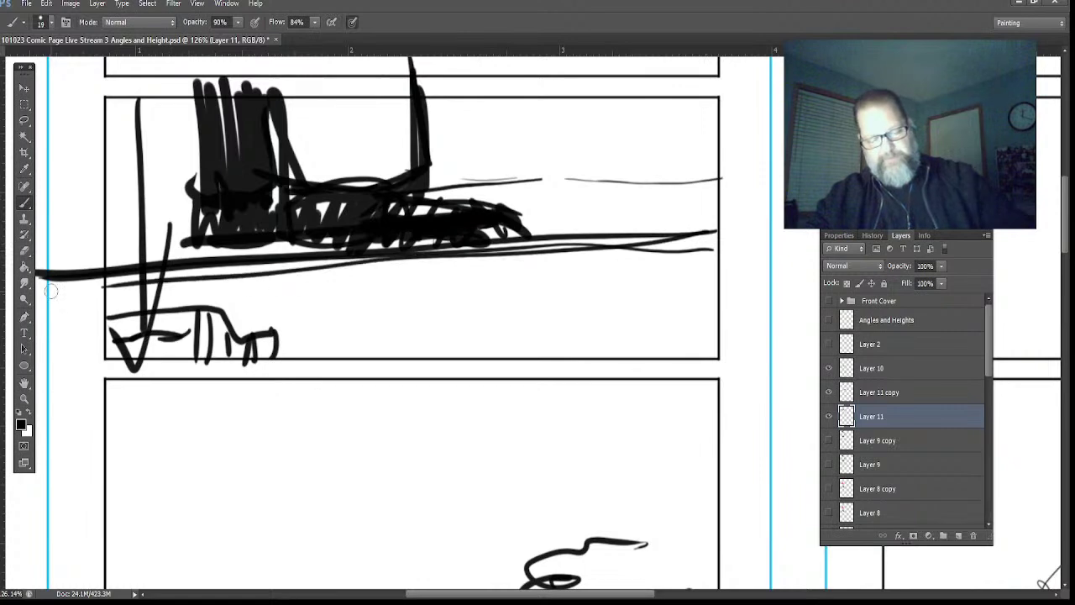
- Sketch a triangular hanging lamp below the ground line and an oval table with seated figures in the panel beneath it
{"action": "mouse_move", "coordinate": [561, 271]}
{"action": "left_mouse_down"}
{"action": "mouse_move", "coordinate": [531, 326]}
{"action": "mouse_move", "coordinate": [605, 319]}
{"action": "left_mouse_up"}
{"action": "mouse_move", "coordinate": [534, 324]}
{"action": "left_mouse_down"}
{"action": "mouse_move", "coordinate": [599, 319]}
{"action": "mouse_move", "coordinate": [515, 324]}
{"action": "left_mouse_up"}
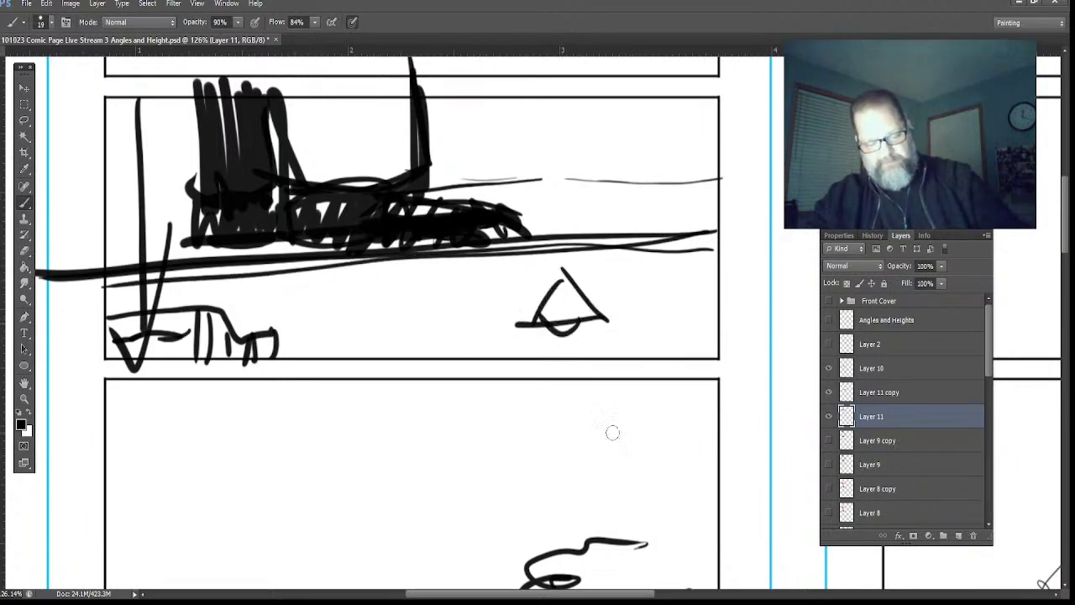
{"action": "mouse_move", "coordinate": [592, 442]}
{"action": "left_mouse_down"}
{"action": "mouse_move", "coordinate": [482, 473]}
{"action": "mouse_move", "coordinate": [612, 470]}
{"action": "mouse_move", "coordinate": [498, 465]}
{"action": "left_mouse_up"}
{"action": "left_click_drag", "start_coordinate": [615, 404], "coordinate": [538, 420]}
{"action": "mouse_move", "coordinate": [558, 420]}
{"action": "left_mouse_down"}
{"action": "mouse_move", "coordinate": [535, 437]}
{"action": "mouse_move", "coordinate": [568, 441]}
{"action": "mouse_move", "coordinate": [586, 426]}
{"action": "mouse_move", "coordinate": [618, 464]}
{"action": "left_mouse_up"}
{"action": "mouse_move", "coordinate": [521, 453]}
{"action": "left_mouse_down"}
{"action": "mouse_move", "coordinate": [449, 464]}
{"action": "mouse_move", "coordinate": [476, 506]}
{"action": "left_mouse_up"}
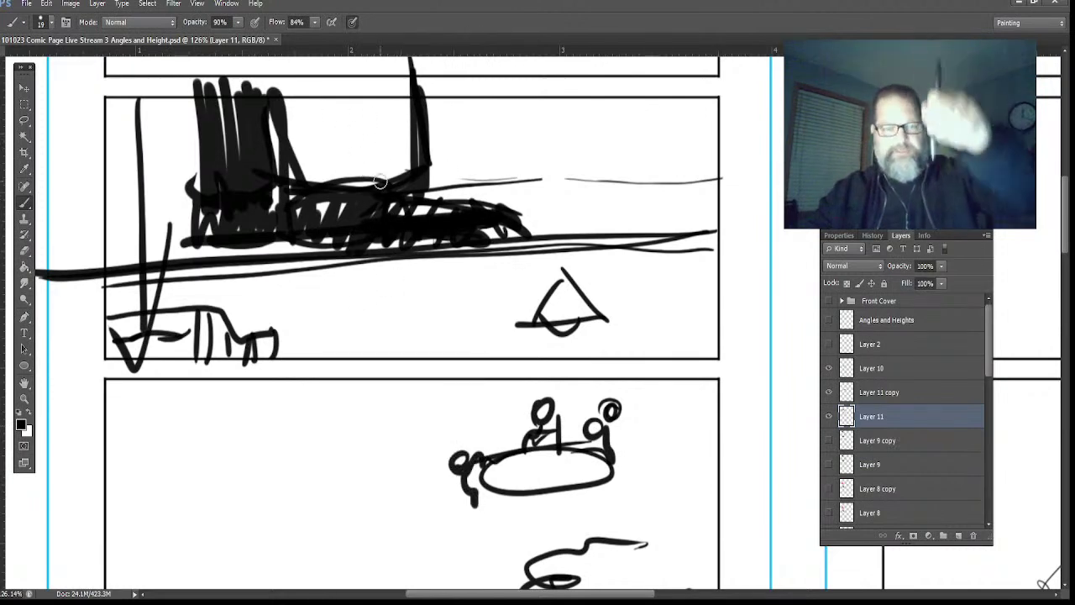
- Thicken the ground into a solid black band and draw two arches and a long floor line around the table scene
{"action": "mouse_move", "coordinate": [705, 250]}
{"action": "left_mouse_down"}
{"action": "mouse_move", "coordinate": [434, 265]}
{"action": "mouse_move", "coordinate": [706, 242]}
{"action": "mouse_move", "coordinate": [339, 283]}
{"action": "mouse_move", "coordinate": [677, 258]}
{"action": "mouse_move", "coordinate": [406, 270]}
{"action": "left_mouse_up"}
{"action": "left_click_drag", "start_coordinate": [554, 279], "coordinate": [75, 321]}
{"action": "left_click_drag", "start_coordinate": [710, 256], "coordinate": [52, 304]}
{"action": "mouse_move", "coordinate": [716, 504]}
{"action": "left_mouse_down"}
{"action": "mouse_move", "coordinate": [468, 280]}
{"action": "mouse_move", "coordinate": [386, 489]}
{"action": "mouse_move", "coordinate": [290, 380]}
{"action": "left_mouse_up"}
{"action": "left_click_drag", "start_coordinate": [302, 452], "coordinate": [307, 494]}
{"action": "left_click_drag", "start_coordinate": [275, 470], "coordinate": [126, 498]}
{"action": "left_click_drag", "start_coordinate": [727, 525], "coordinate": [86, 556]}
- Add another standing figure, small objects on the tabletop and dark foreground figures around the oval table
{"action": "mouse_move", "coordinate": [517, 430]}
{"action": "left_mouse_down"}
{"action": "mouse_move", "coordinate": [513, 444]}
{"action": "mouse_move", "coordinate": [504, 435]}
{"action": "mouse_move", "coordinate": [517, 458]}
{"action": "left_mouse_up"}
{"action": "left_click_drag", "start_coordinate": [614, 477], "coordinate": [567, 469]}
{"action": "left_click_drag", "start_coordinate": [534, 459], "coordinate": [551, 459]}
{"action": "left_click_drag", "start_coordinate": [506, 463], "coordinate": [514, 469]}
{"action": "left_click_drag", "start_coordinate": [611, 469], "coordinate": [599, 487]}
{"action": "mouse_move", "coordinate": [521, 477]}
{"action": "left_mouse_down"}
{"action": "mouse_move", "coordinate": [537, 502]}
{"action": "mouse_move", "coordinate": [529, 514]}
{"action": "left_mouse_up"}
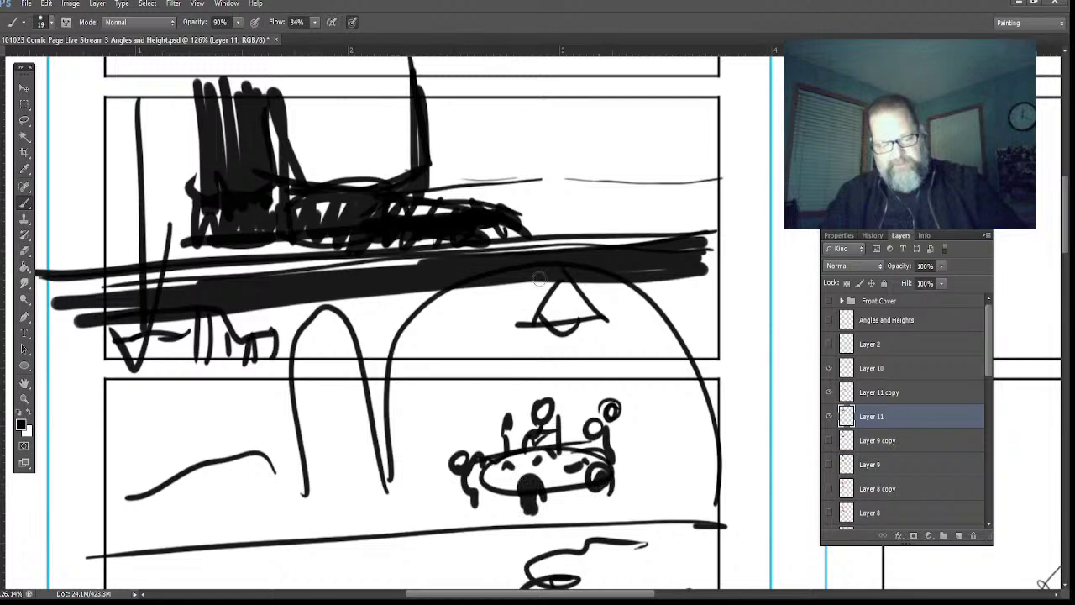
- Draw a cone of light from the lamp down over the table and hatch the shadows on both sides with thick black strokes
{"action": "left_click_drag", "start_coordinate": [534, 286], "coordinate": [422, 506]}
{"action": "mouse_move", "coordinate": [603, 284]}
{"action": "left_mouse_down"}
{"action": "mouse_move", "coordinate": [684, 528]}
{"action": "mouse_move", "coordinate": [678, 495]}
{"action": "left_mouse_up"}
{"action": "mouse_move", "coordinate": [697, 531]}
{"action": "left_mouse_down"}
{"action": "mouse_move", "coordinate": [602, 292]}
{"action": "mouse_move", "coordinate": [714, 504]}
{"action": "left_mouse_up"}
{"action": "left_click_drag", "start_coordinate": [639, 290], "coordinate": [735, 491]}
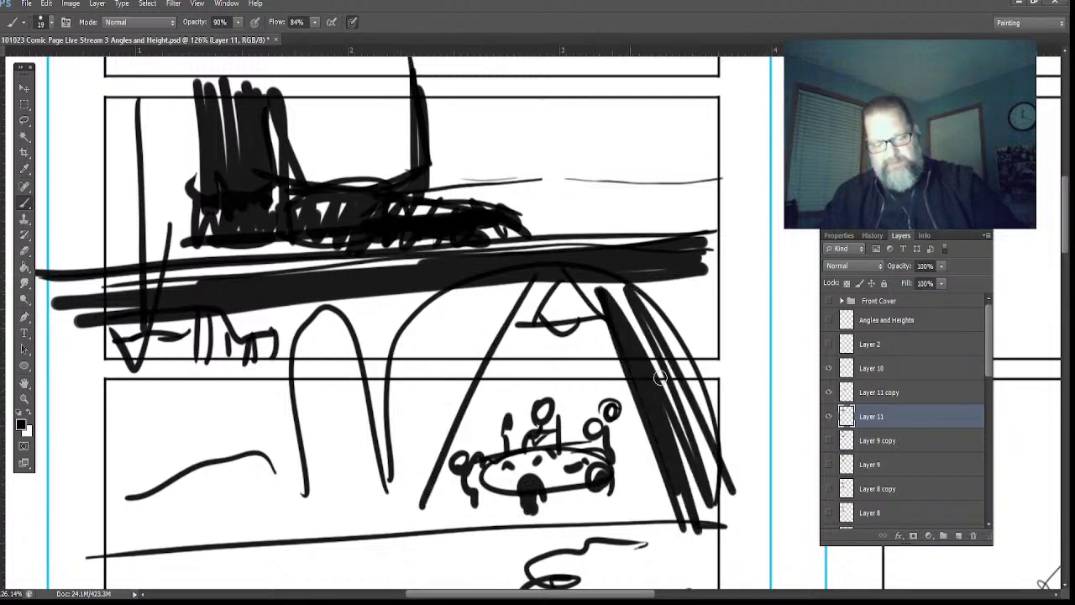
{"action": "left_click_drag", "start_coordinate": [530, 294], "coordinate": [412, 487]}
{"action": "left_click_drag", "start_coordinate": [495, 294], "coordinate": [369, 517]}
{"action": "mouse_move", "coordinate": [475, 293]}
{"action": "left_mouse_down"}
{"action": "mouse_move", "coordinate": [403, 495]}
{"action": "mouse_move", "coordinate": [369, 513]}
{"action": "left_mouse_up"}
{"action": "left_click_drag", "start_coordinate": [454, 292], "coordinate": [320, 514]}
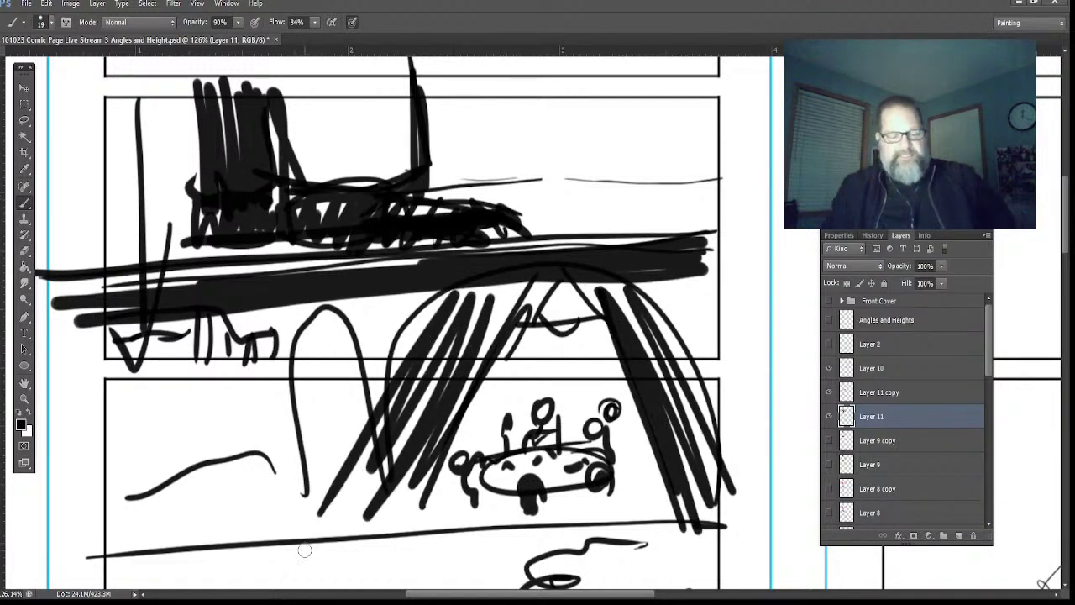